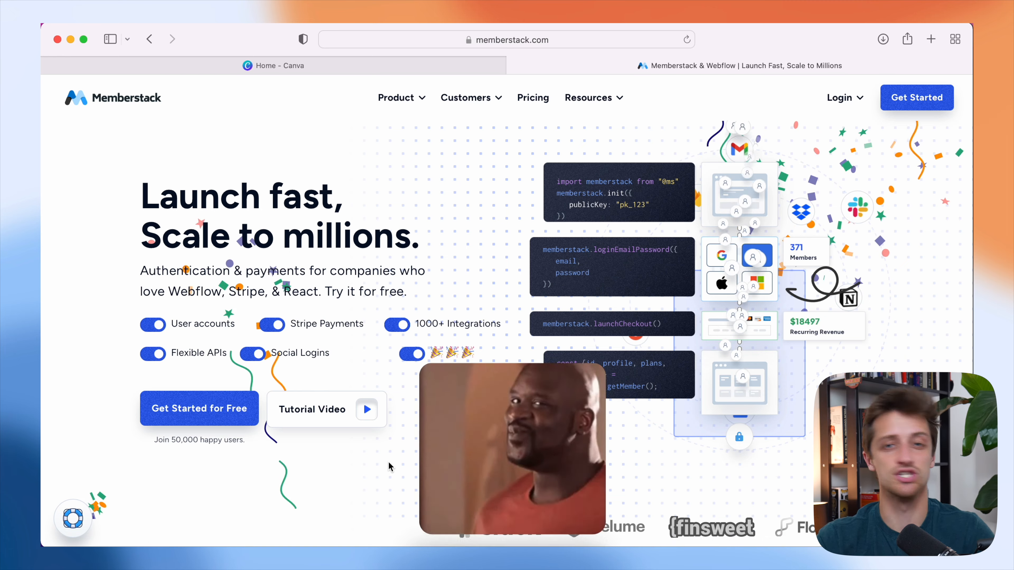
- Scroll through the current page, then open the Membership Home page from the Pages list
scroll(389, 463, "down", 5)
scroll(389, 463, "down", 10)
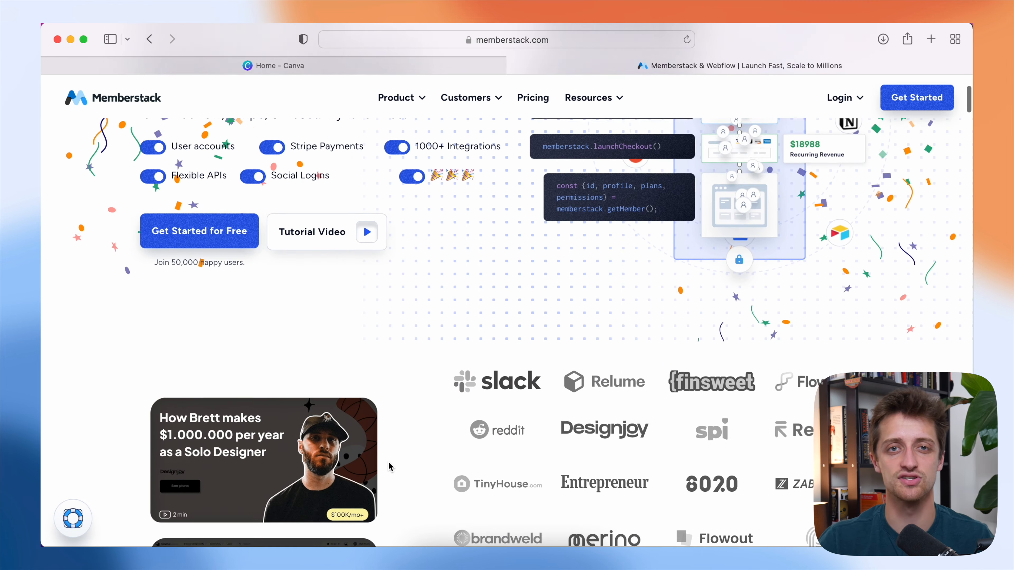
scroll(389, 463, "down", 11)
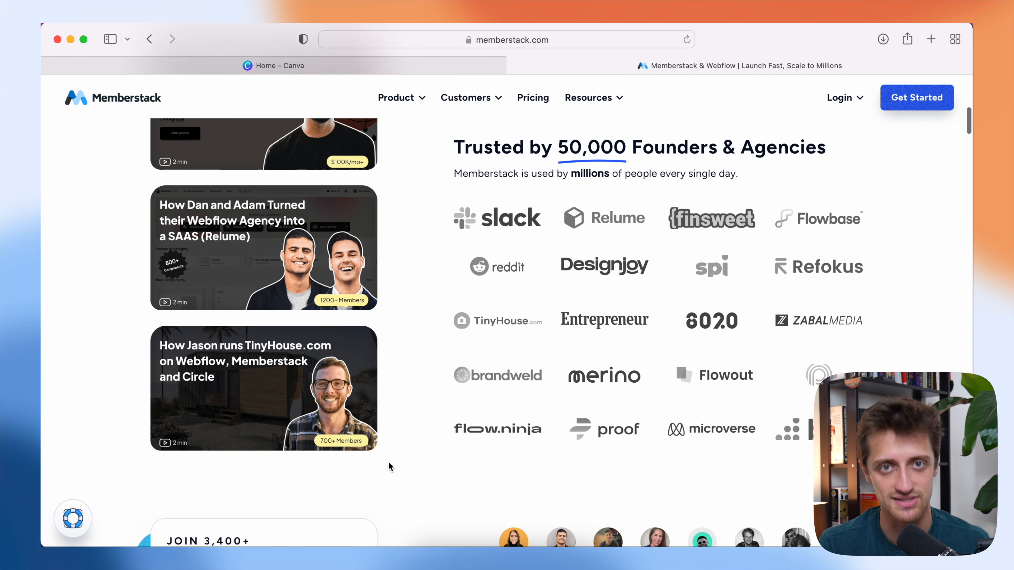
scroll(388, 462, "down", 6)
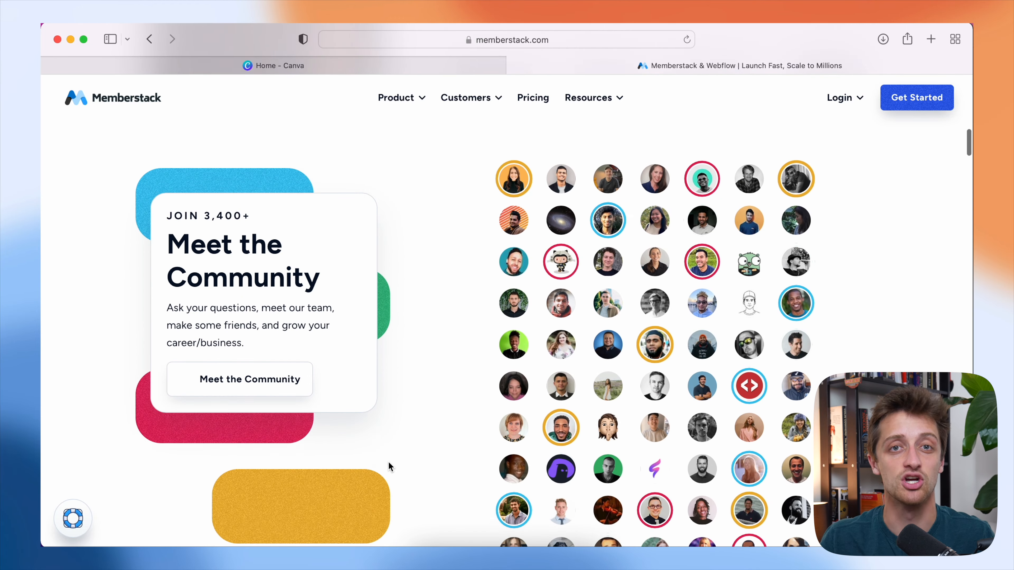
scroll(388, 462, "down", 10)
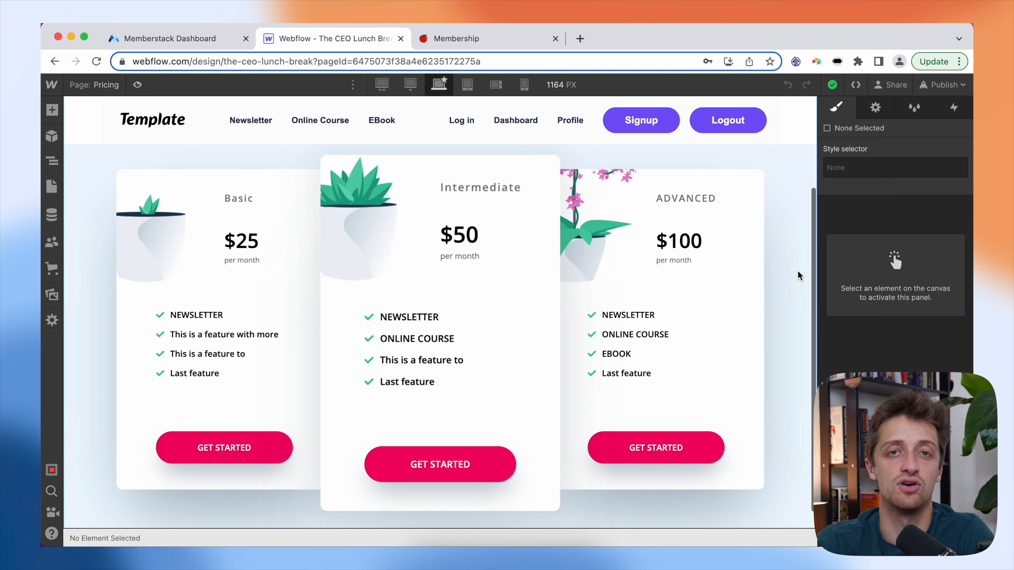
left_click(52, 186)
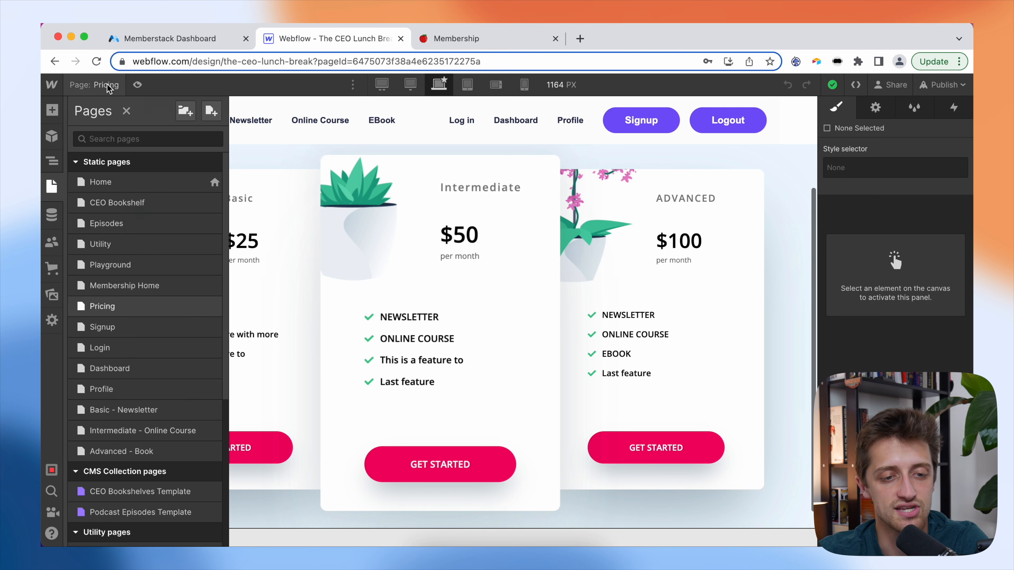
scroll(150, 300, "down", 4)
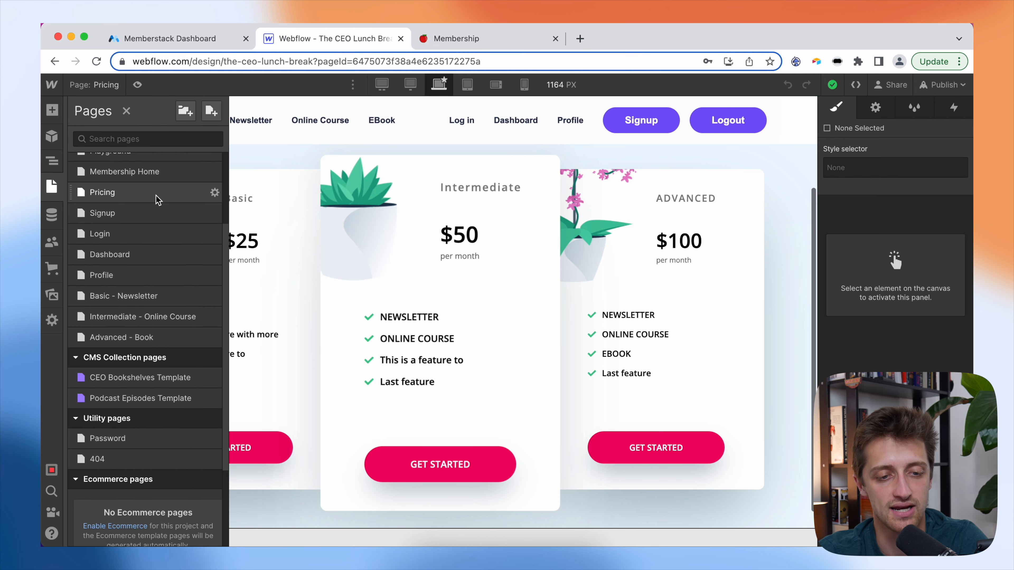
left_click(163, 176)
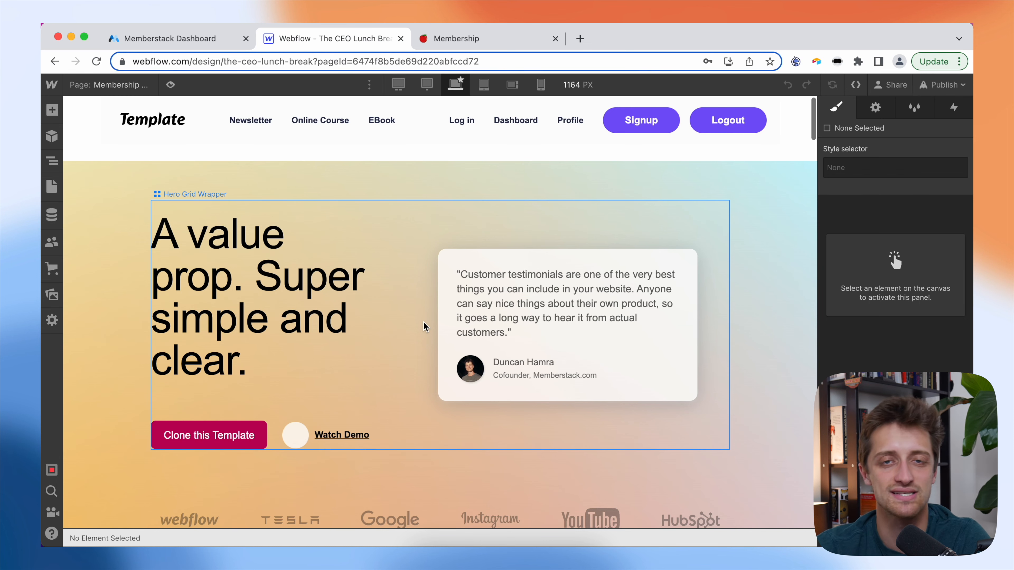
scroll(423, 326, "down", 10)
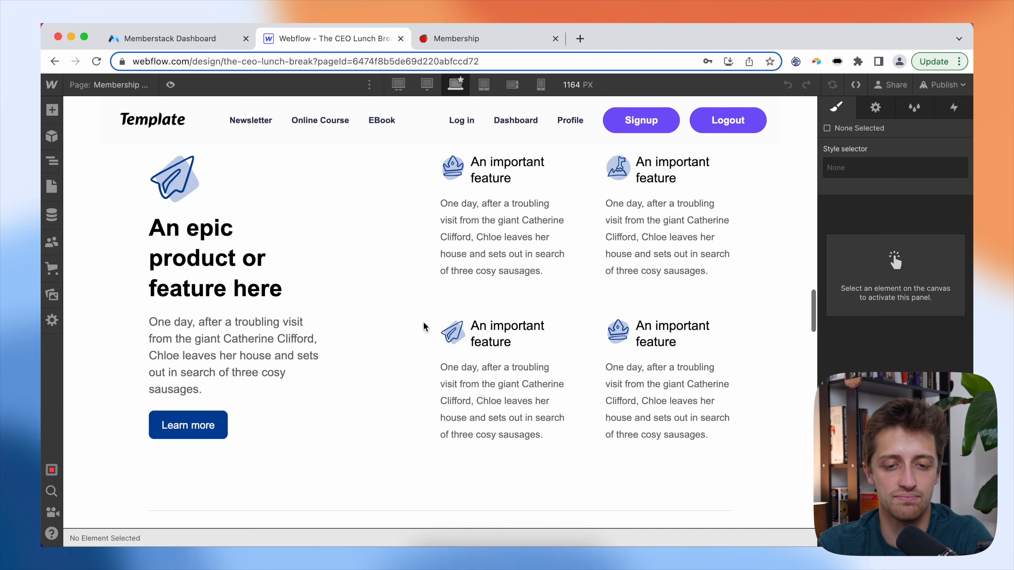
scroll(421, 326, "up", 12)
- Look over the Pricing, Login and Dashboard pages in turn
left_click(120, 84)
scroll(151, 344, "down", 3)
left_click(136, 227)
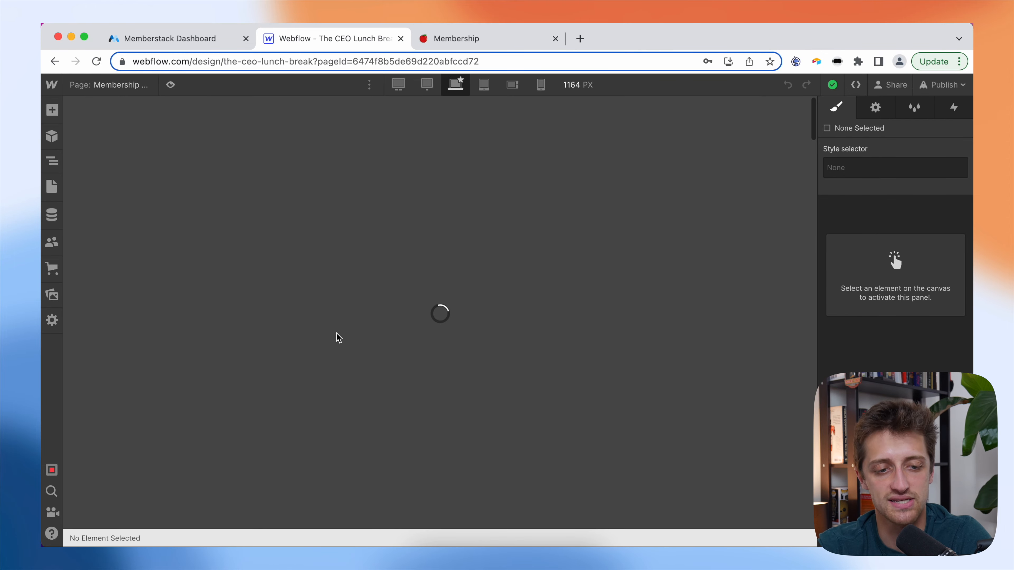
scroll(464, 328, "down", 3)
scroll(464, 320, "up", 3)
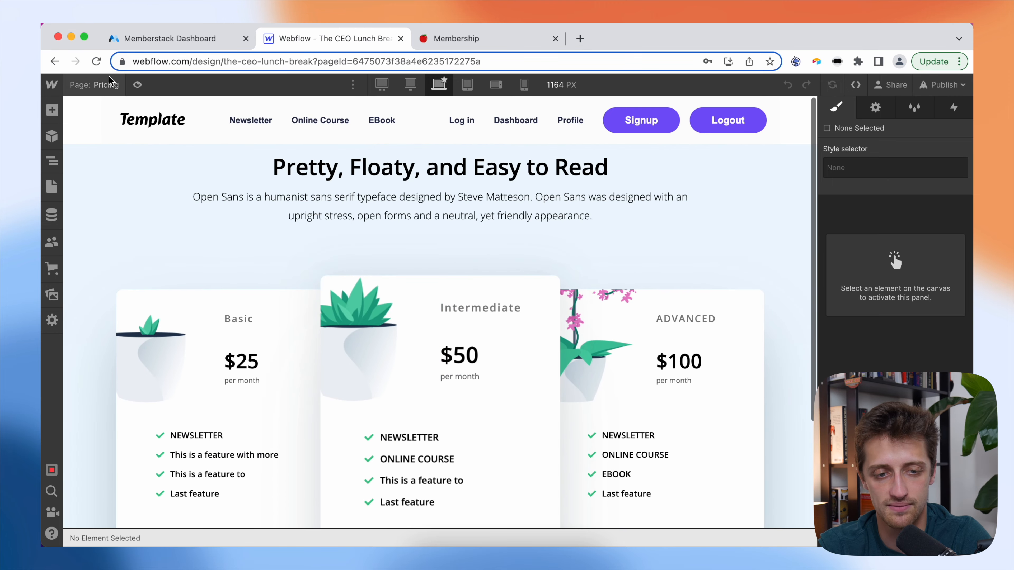
left_click(106, 84)
left_click(118, 347)
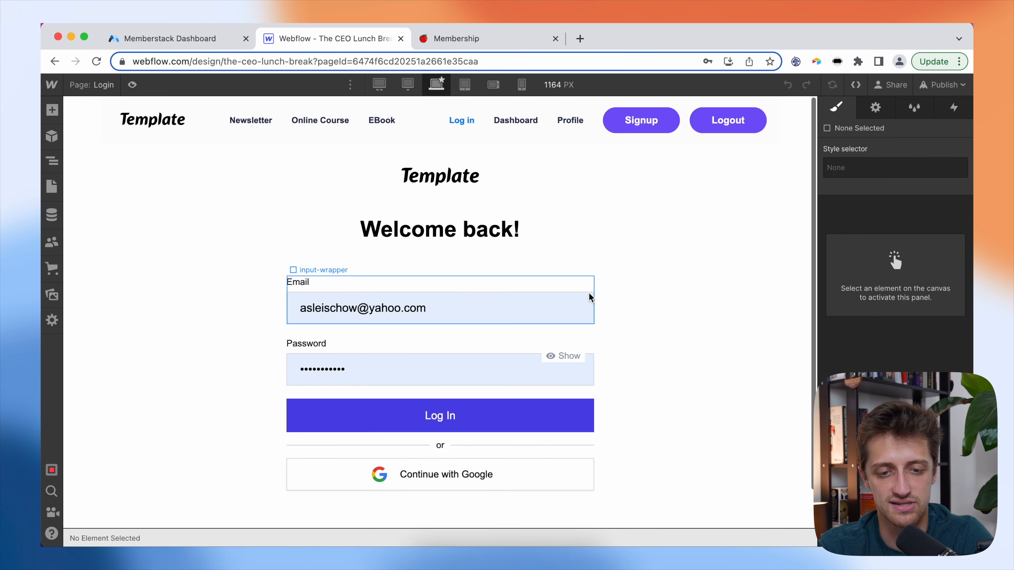
left_click(80, 85)
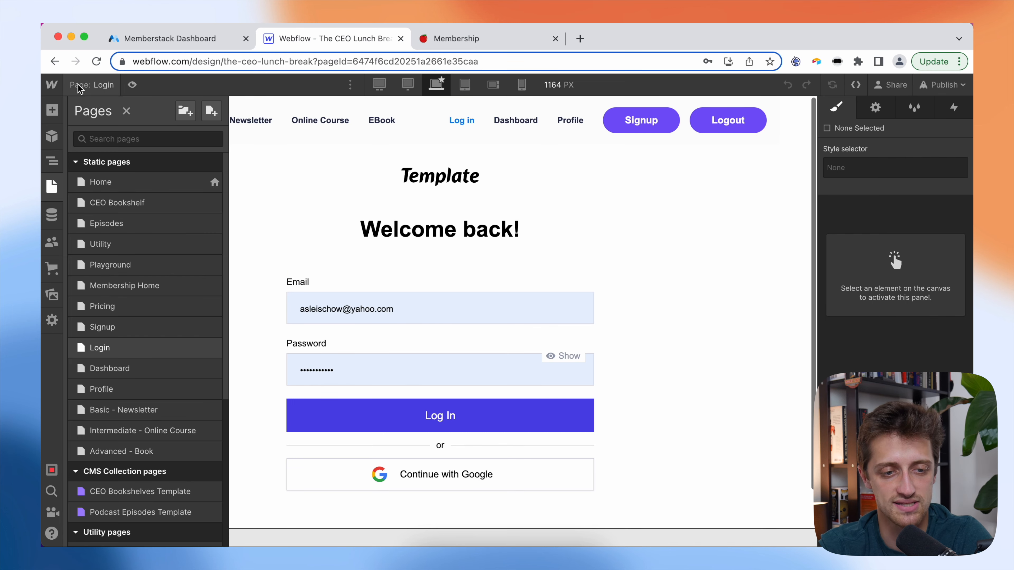
scroll(140, 330, "down", 2)
left_click(147, 330)
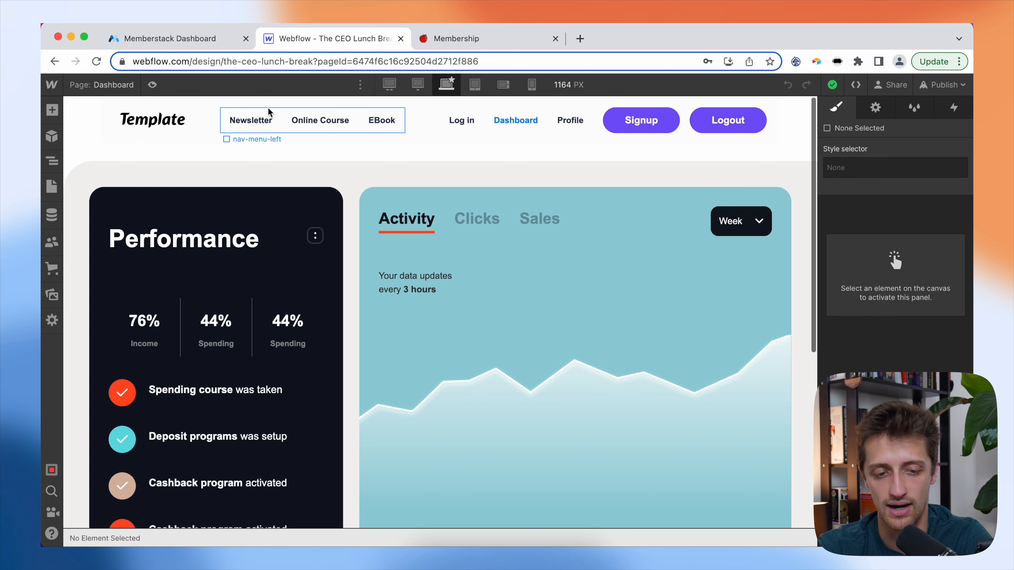
- View the Profile page and the Basic - Newsletter plan page
left_click(104, 85)
scroll(125, 385, "down", 1)
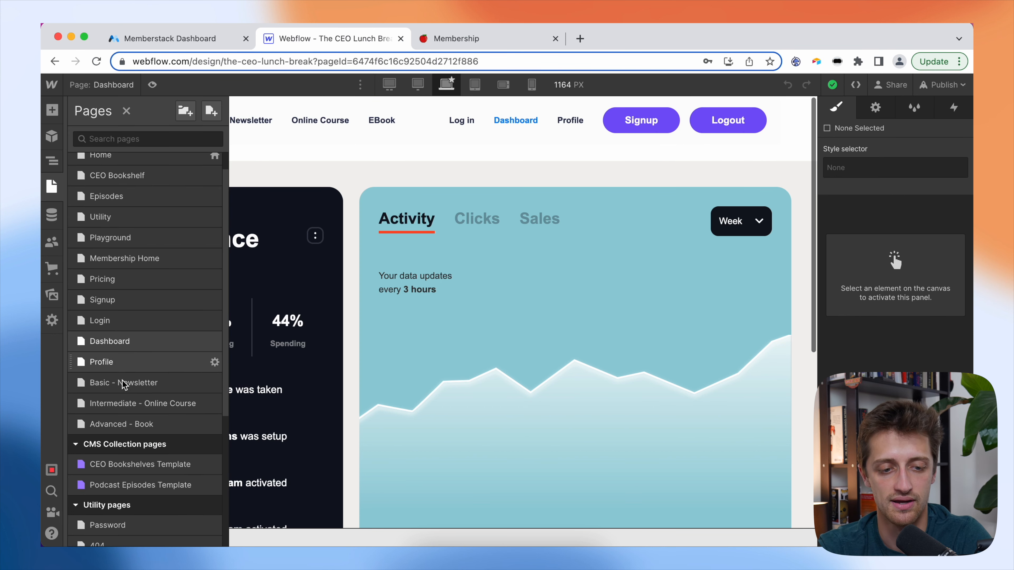
left_click(124, 361)
scroll(453, 370, "down", 3)
scroll(452, 374, "up", 3)
left_click(104, 85)
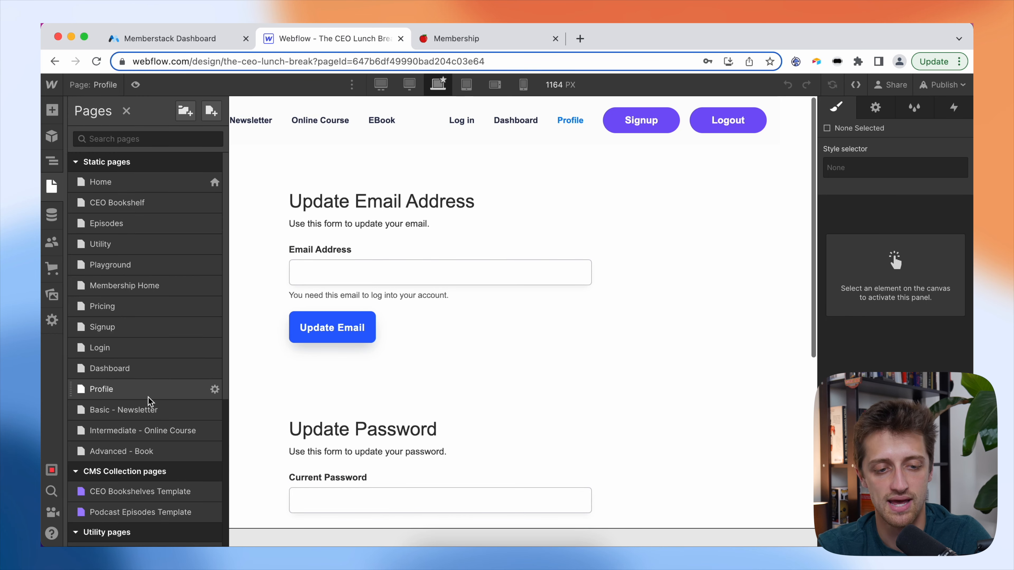
left_click(155, 410)
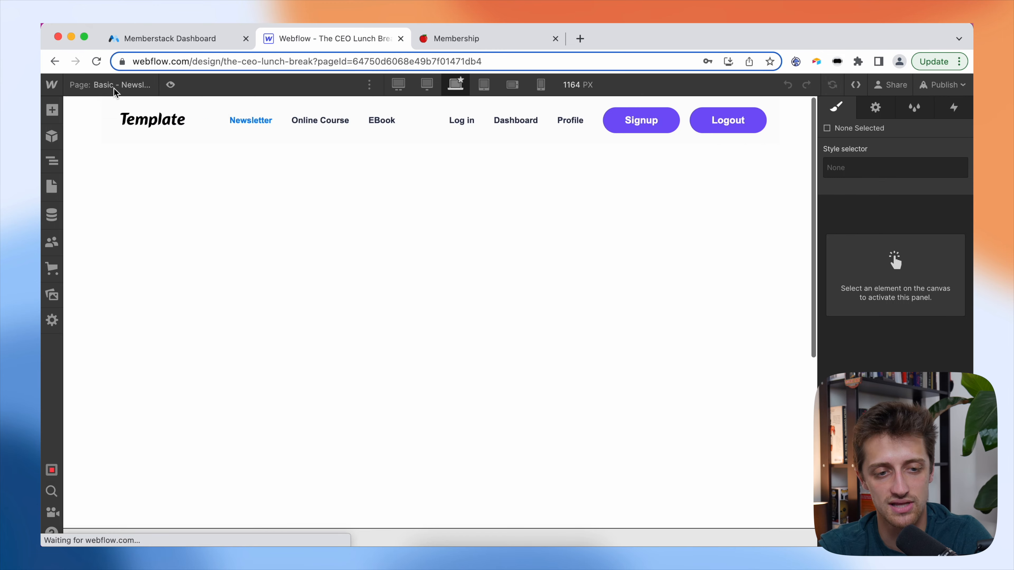
- Check the Intermediate - Online Course and Advanced - Book pages, then return to Membership Home
left_click(114, 86)
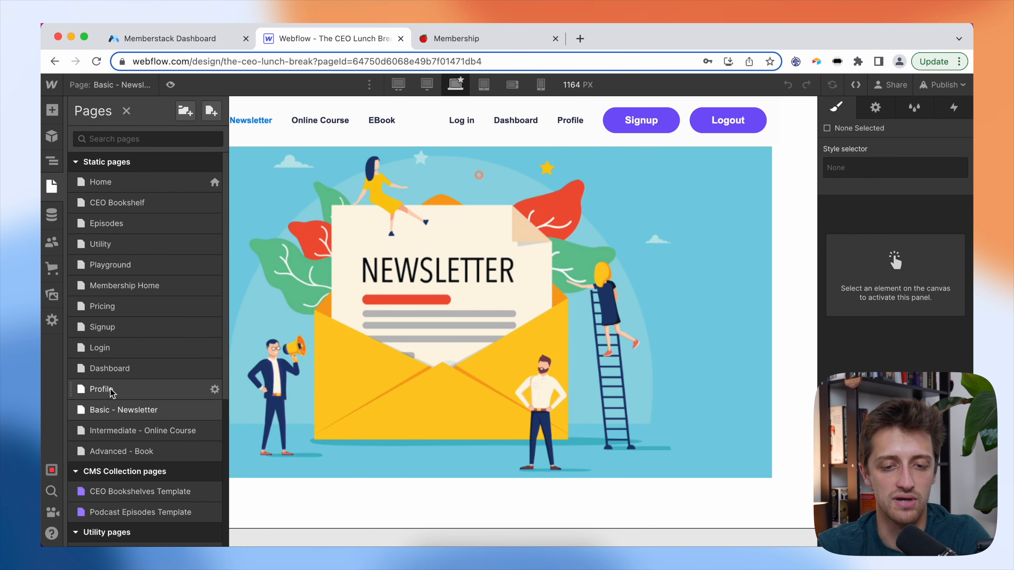
left_click(126, 431)
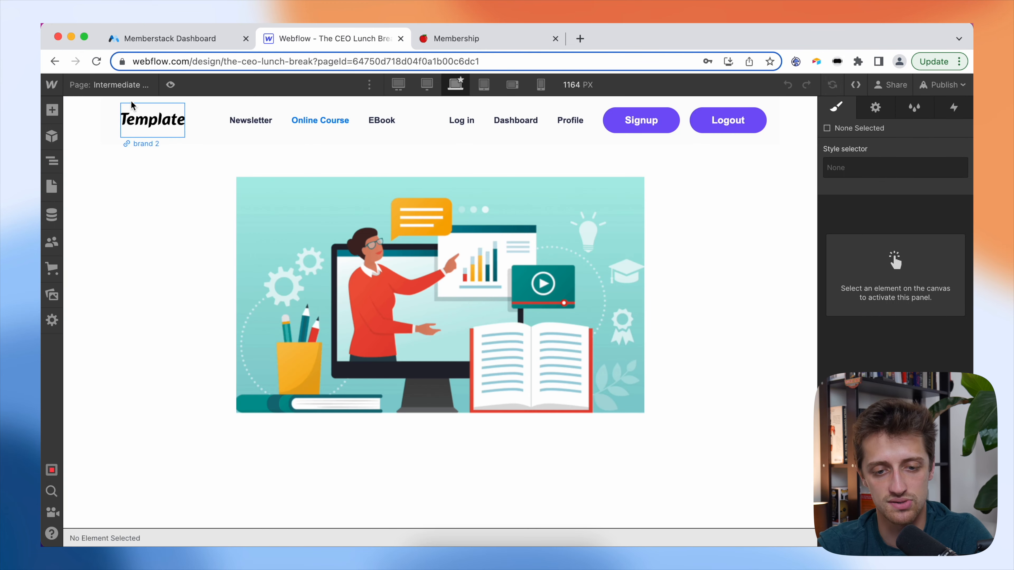
left_click(131, 85)
left_click(147, 447)
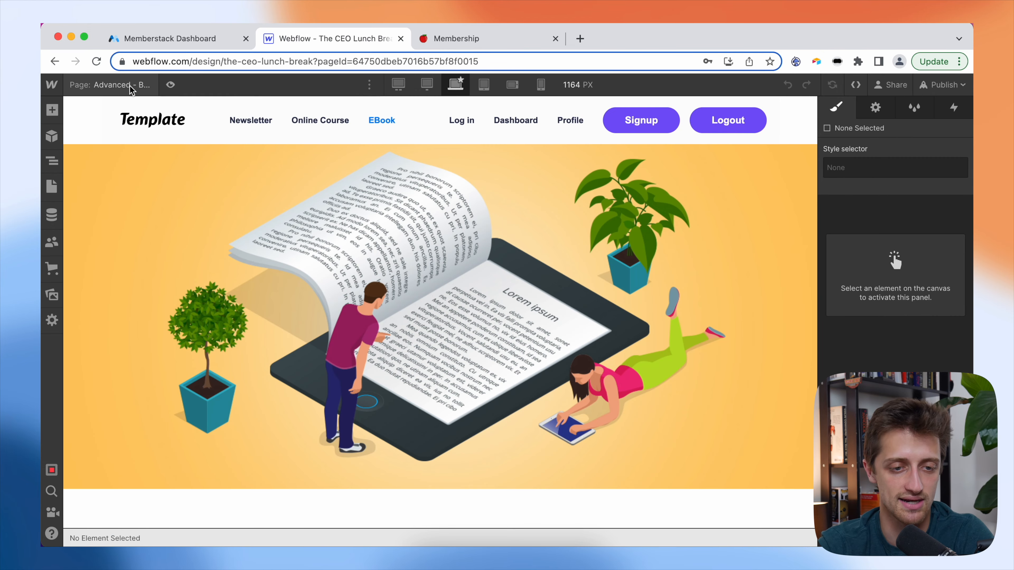
left_click(132, 84)
left_click(147, 286)
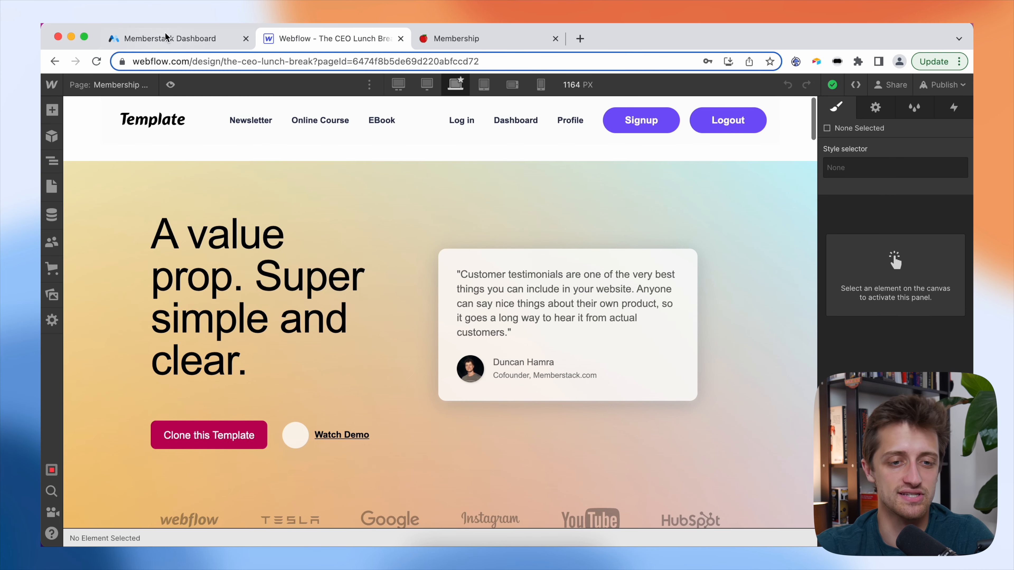
left_click(174, 38)
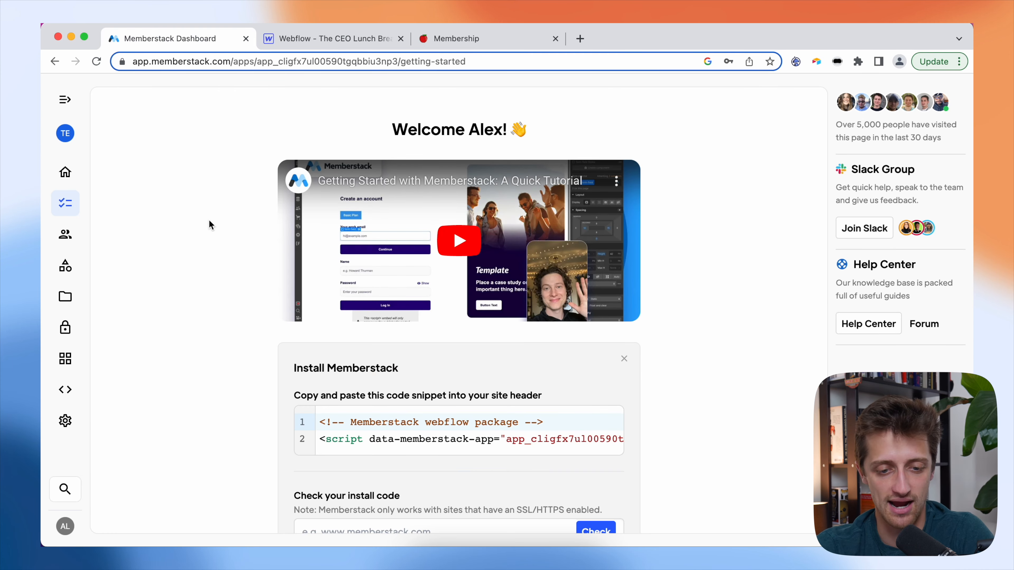
- Copy the header install code snippet from the Memberstack Dashboard's Install Memberstack section
scroll(209, 219, "down", 5)
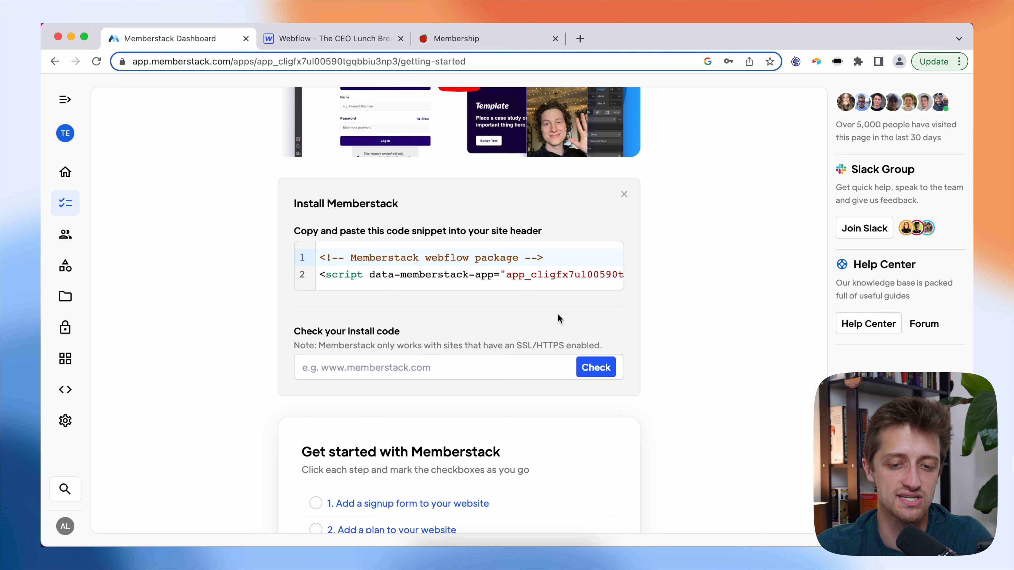
left_click(590, 254)
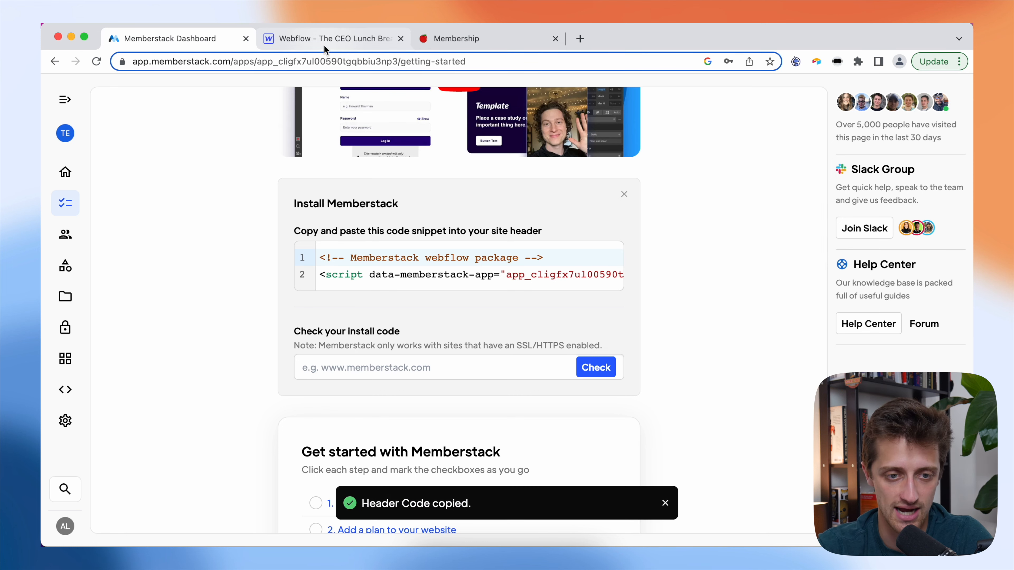
left_click(325, 40)
left_click(51, 84)
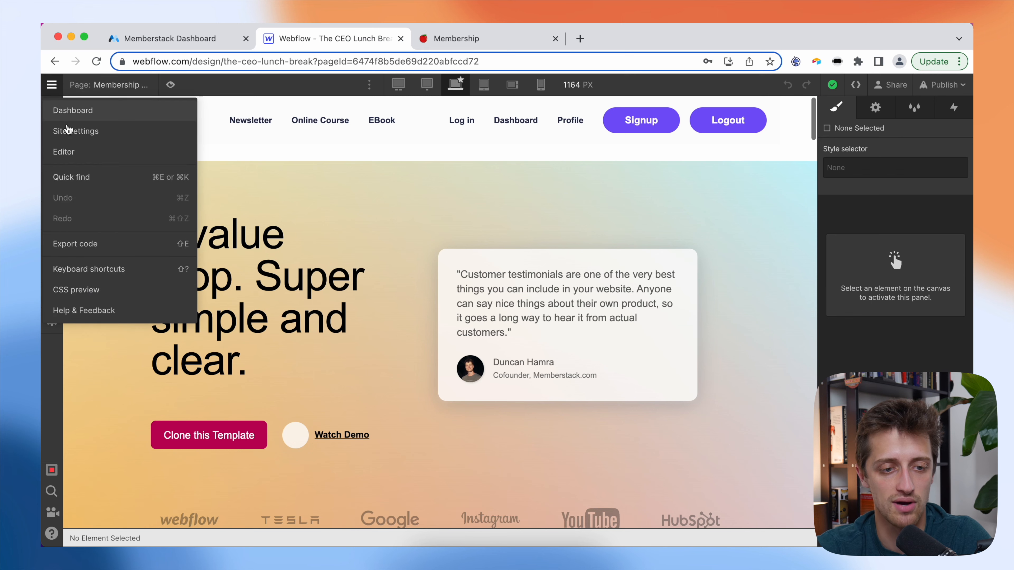
- Paste the Memberstack snippet into the site's Custom code Head code and save the changes
left_click(79, 135)
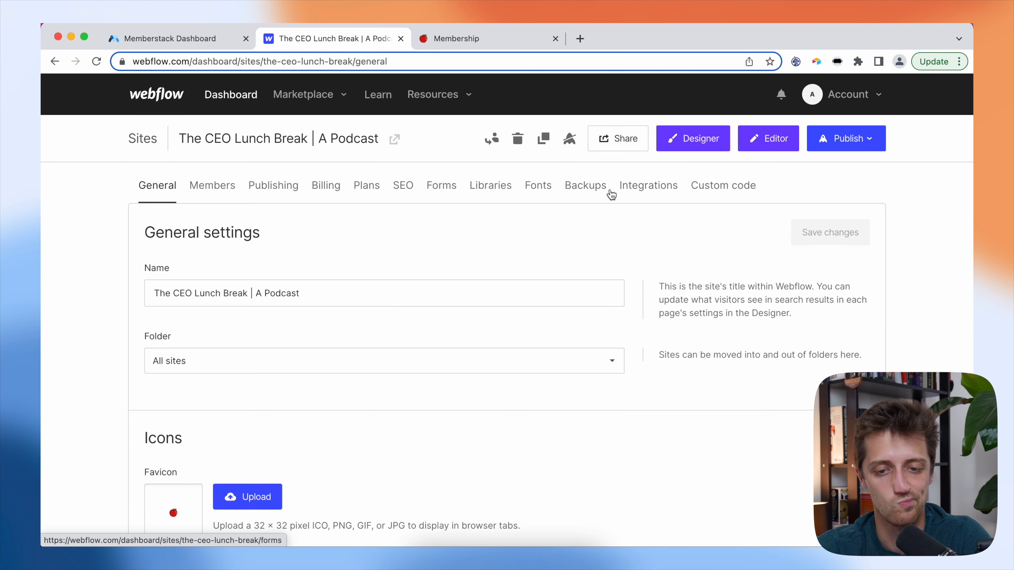
left_click(704, 191)
scroll(302, 374, "down", 3)
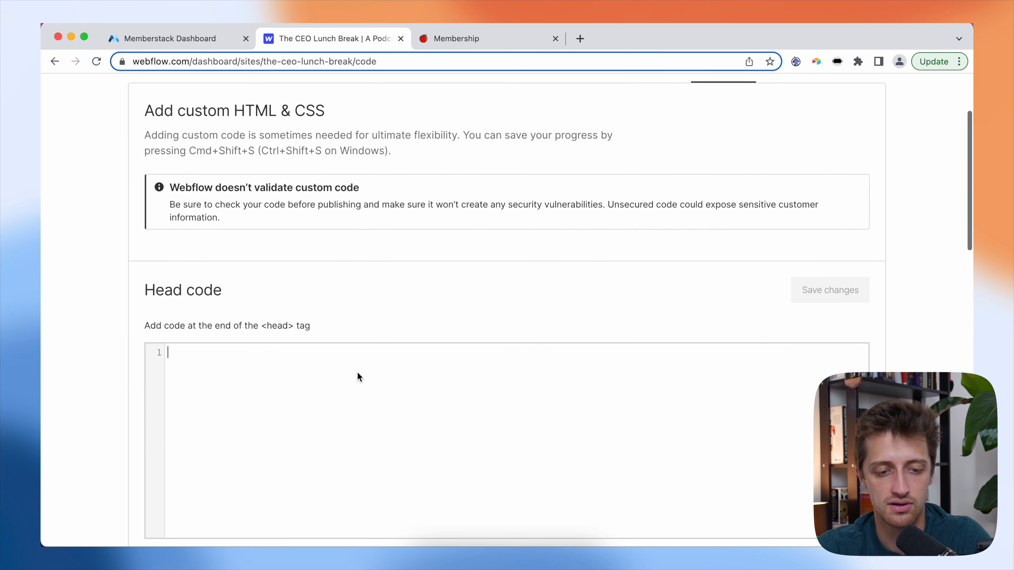
key("super+v")
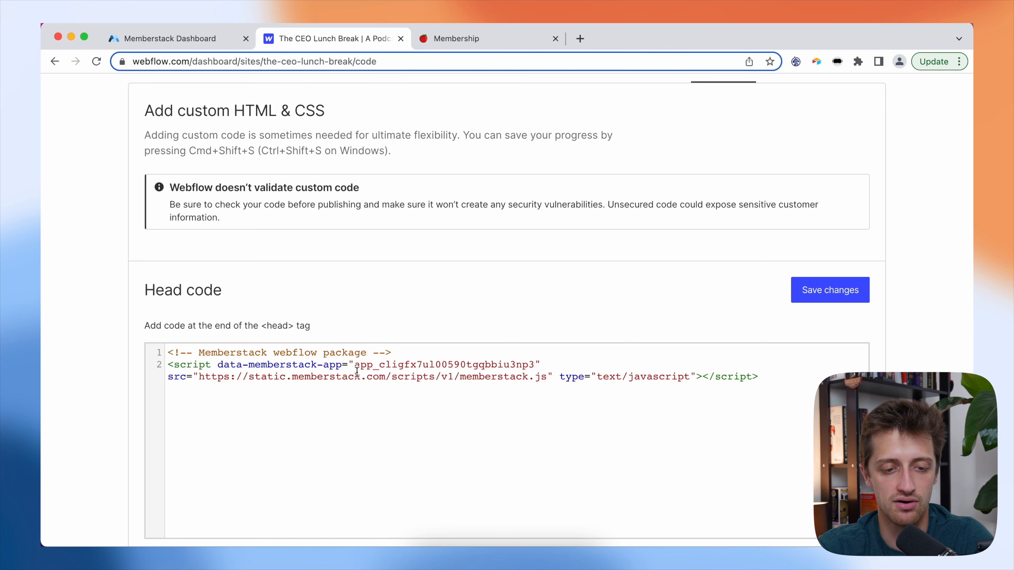
left_click(834, 291)
- Publish the site to the selected domains
scroll(835, 198, "up", 3)
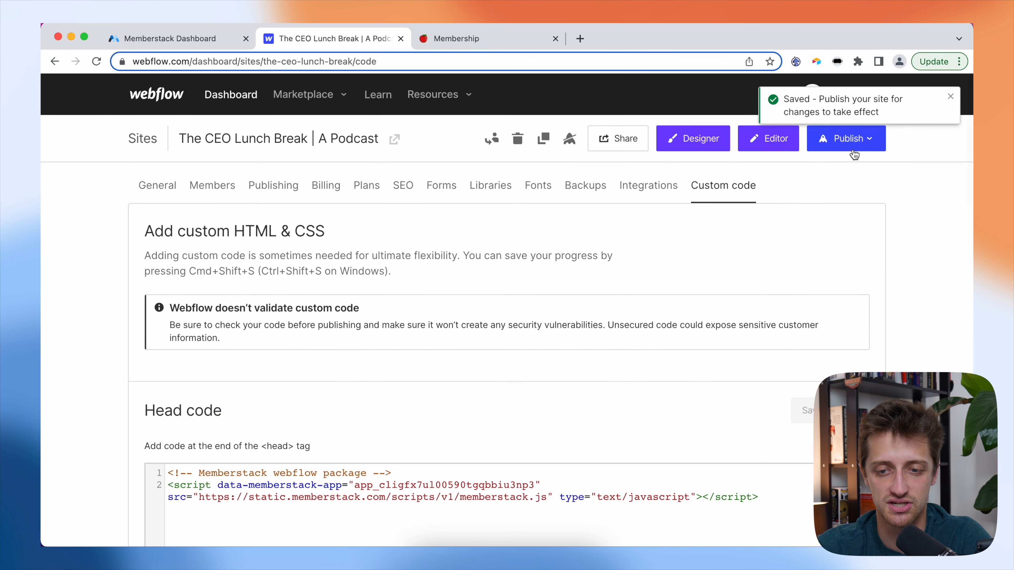
left_click(849, 142)
left_click(788, 325)
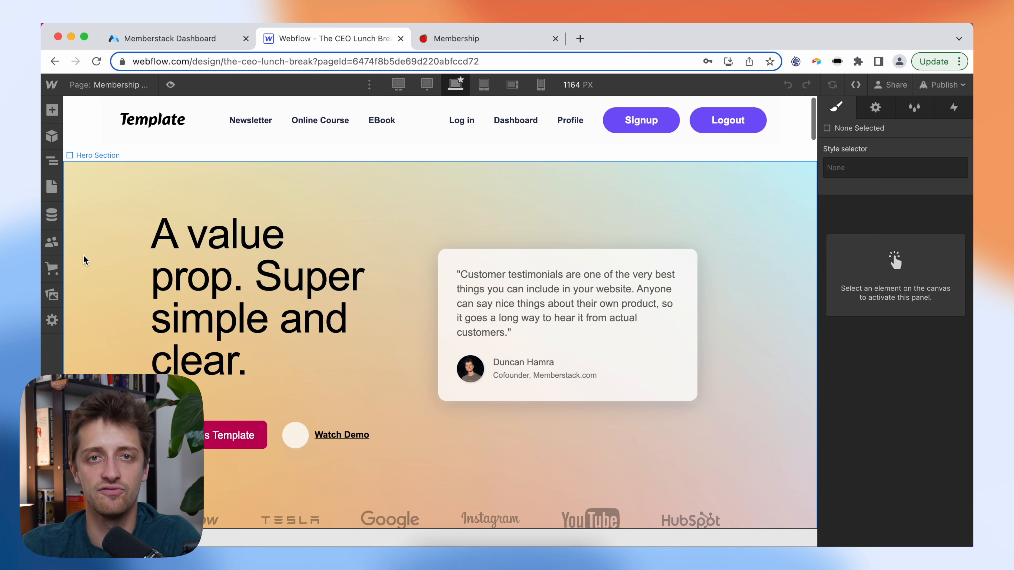
- Open the Signup page and select its form-container element, briefly trying a 'form' element search
left_click(108, 84)
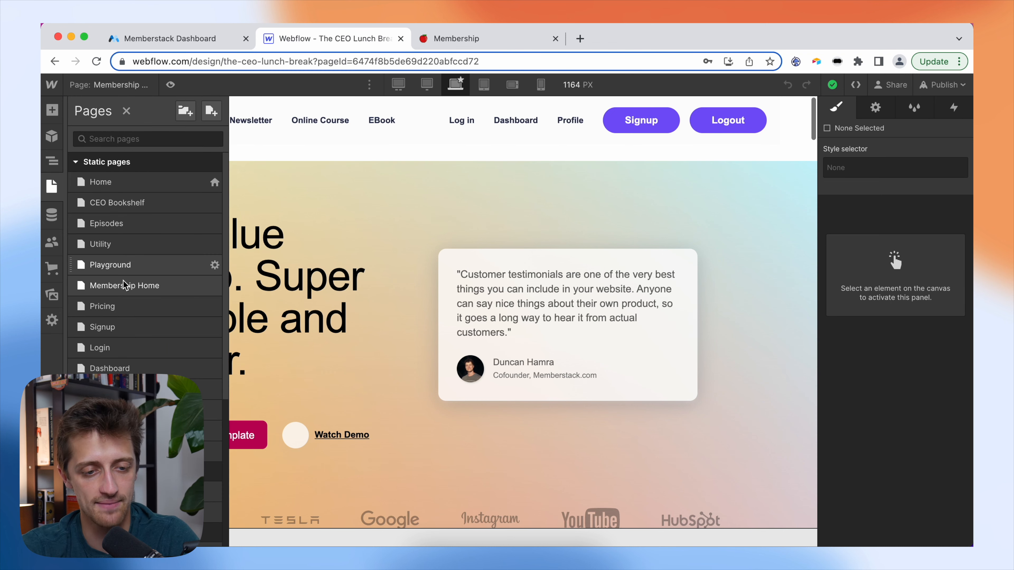
left_click(120, 327)
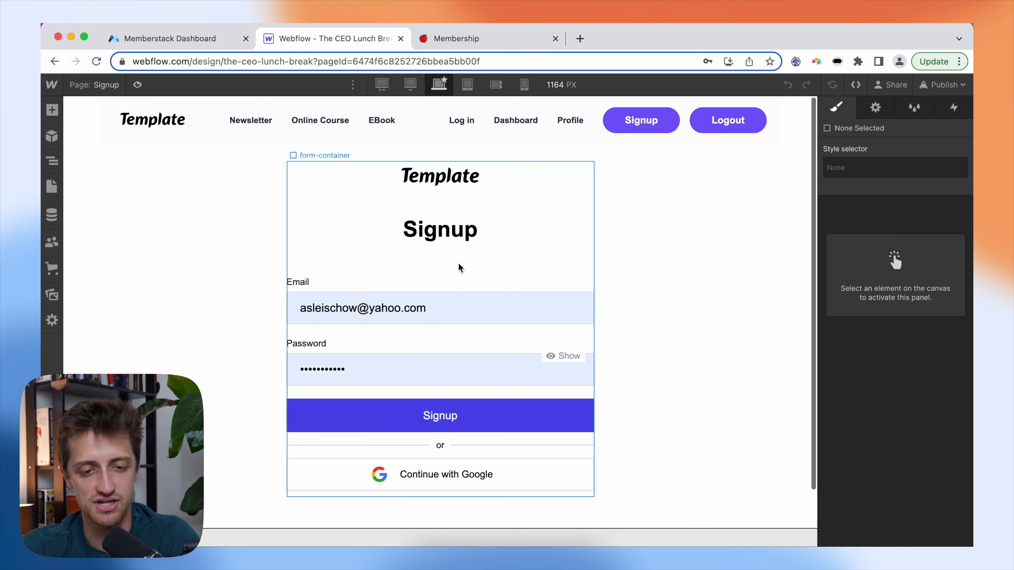
left_click(460, 268)
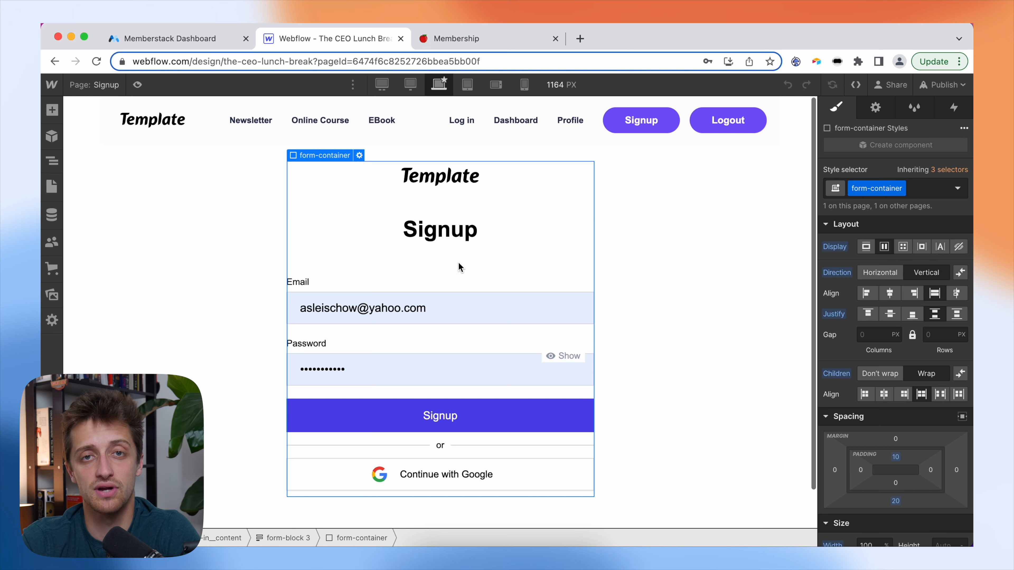
key("super+e")
type("for")
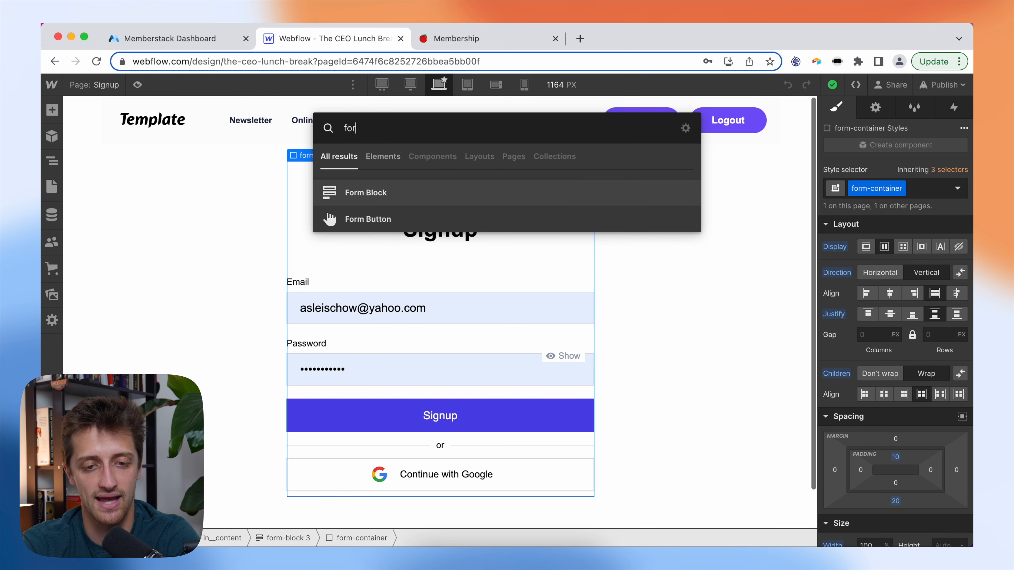
type("m")
key("BackSpace")
key("BackSpace")
key("BackSpace")
key("BackSpace")
key("Escape")
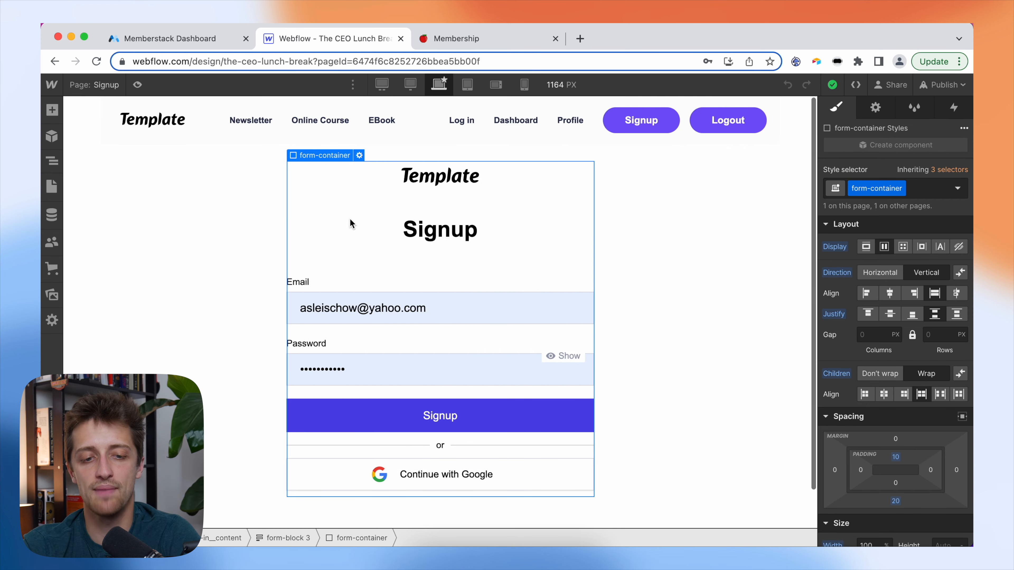
left_click(283, 537)
left_click(363, 217)
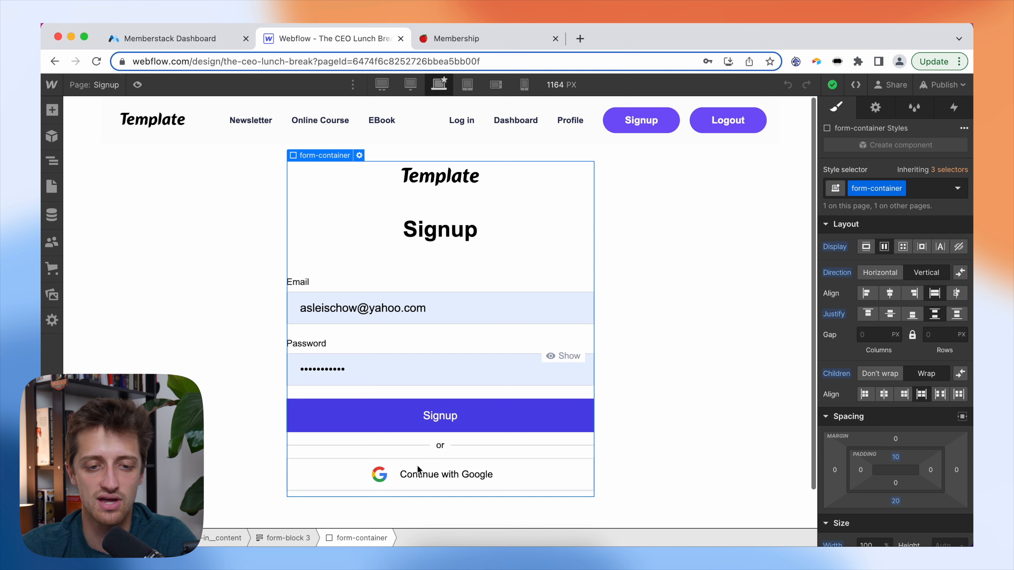
- Add the custom attribute data-ms-form="signup" to the signup form container
left_click(876, 108)
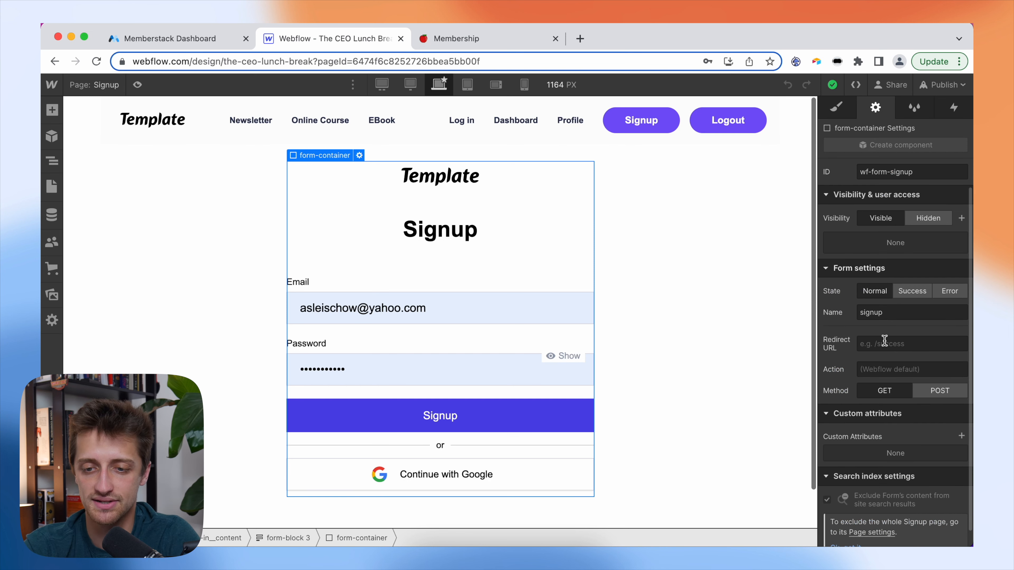
scroll(883, 340, "down", 1)
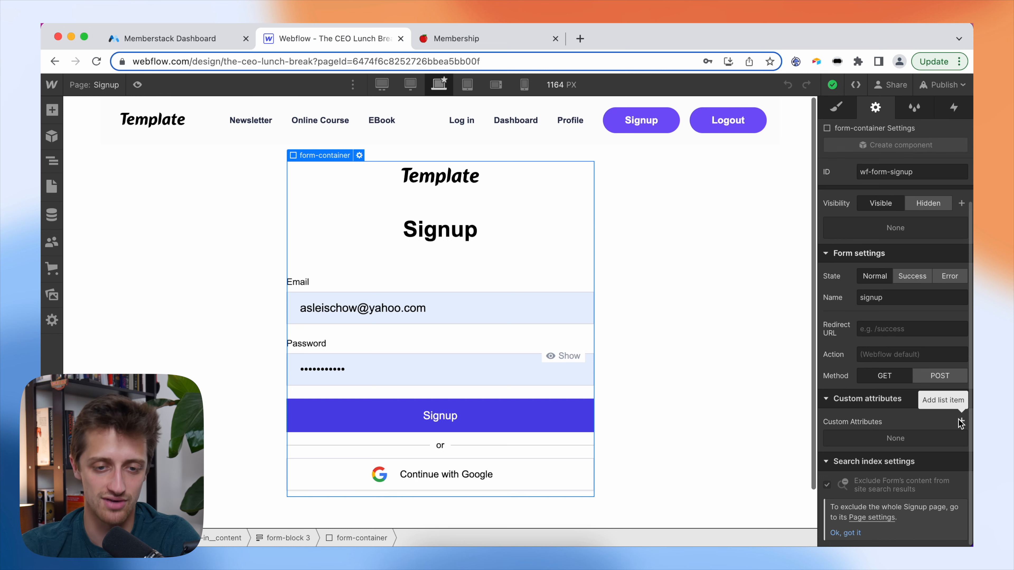
left_click(961, 436)
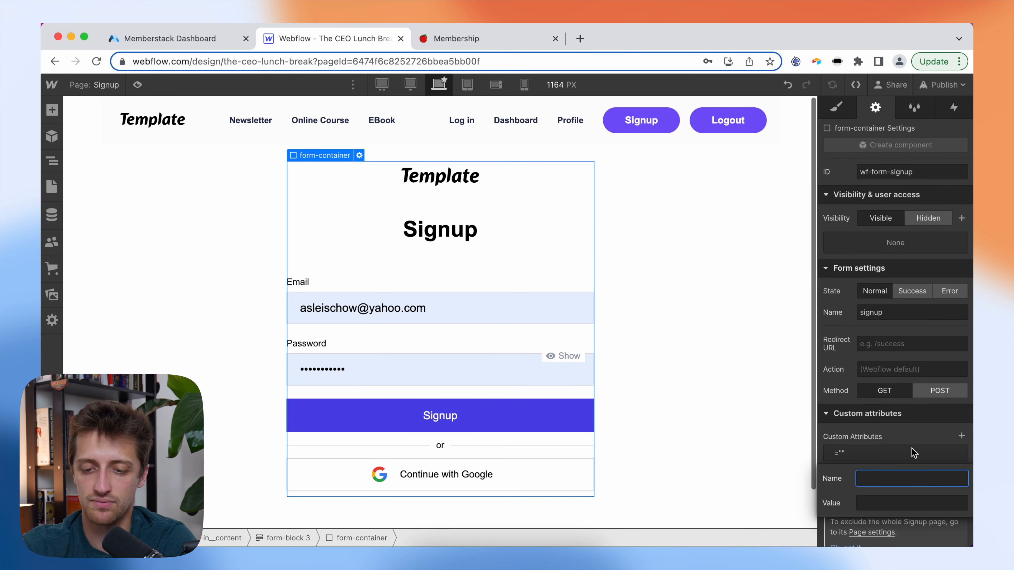
type("dat")
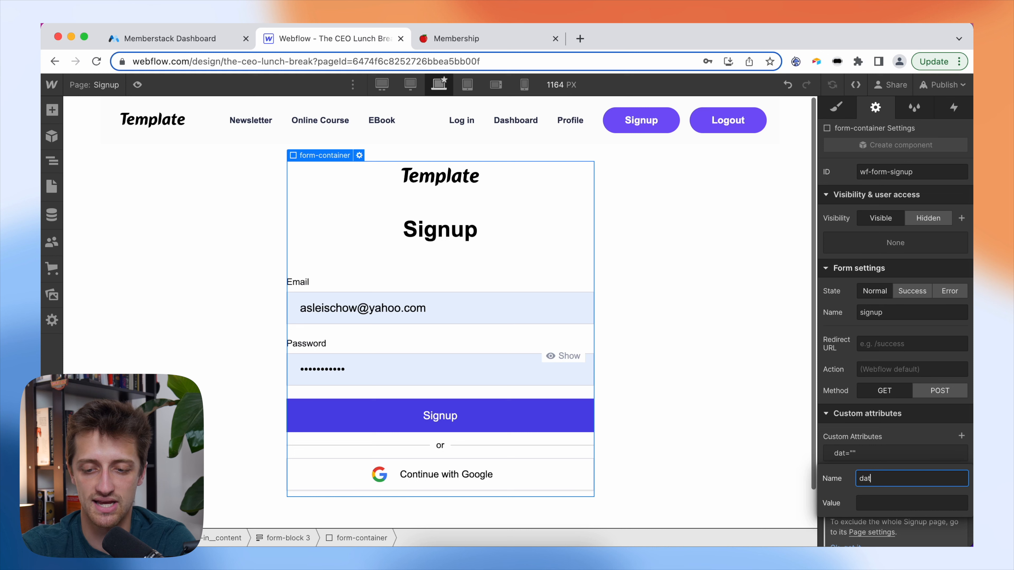
type("a-ms-form")
key("Tab")
type("signup")
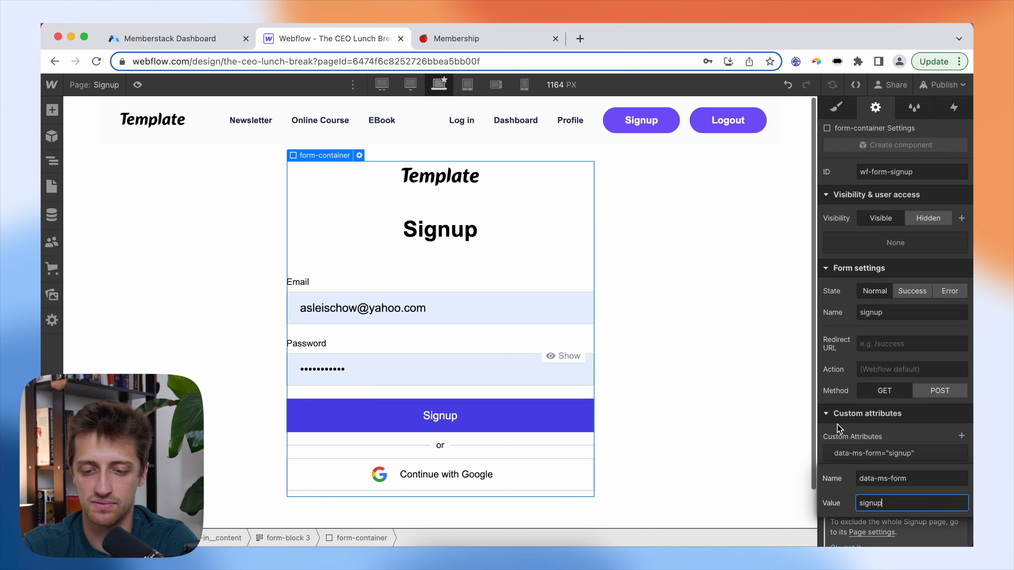
left_click(889, 437)
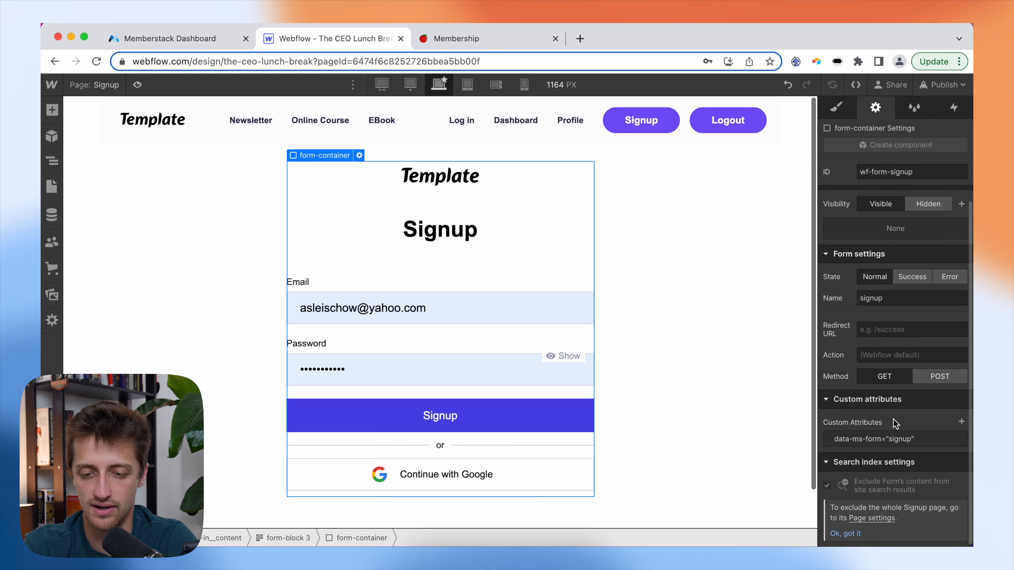
- Give the Email input data-ms-member="email", then glance at the Memberstack Members list
left_click(470, 315)
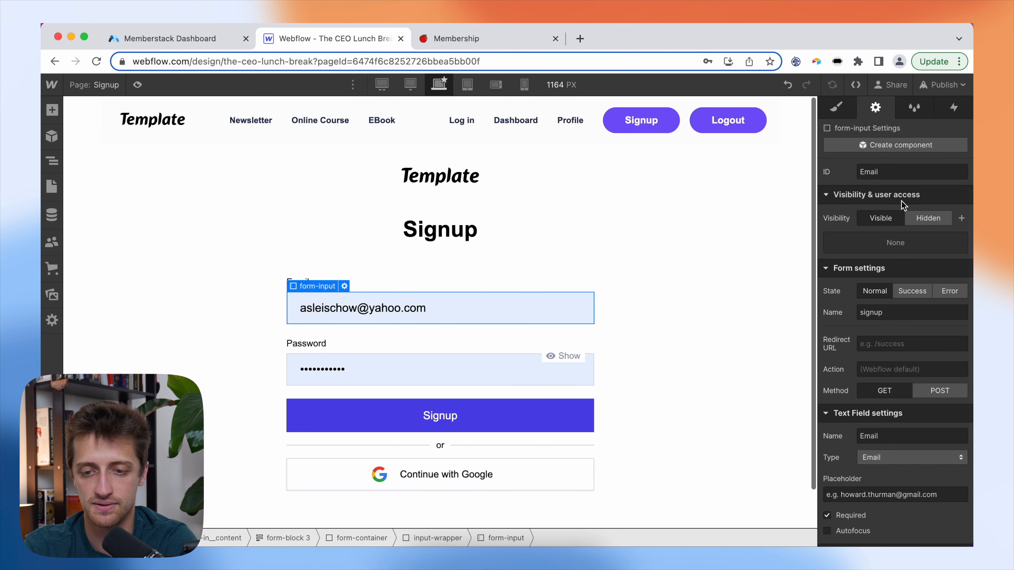
scroll(894, 304, "down", 3)
scroll(918, 442, "down", 1)
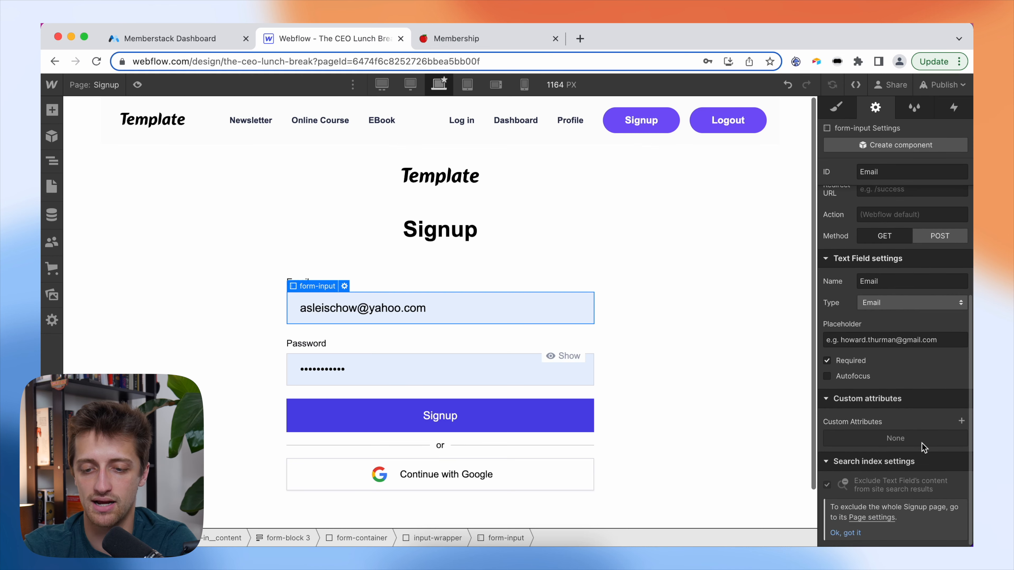
left_click(960, 421)
type("data")
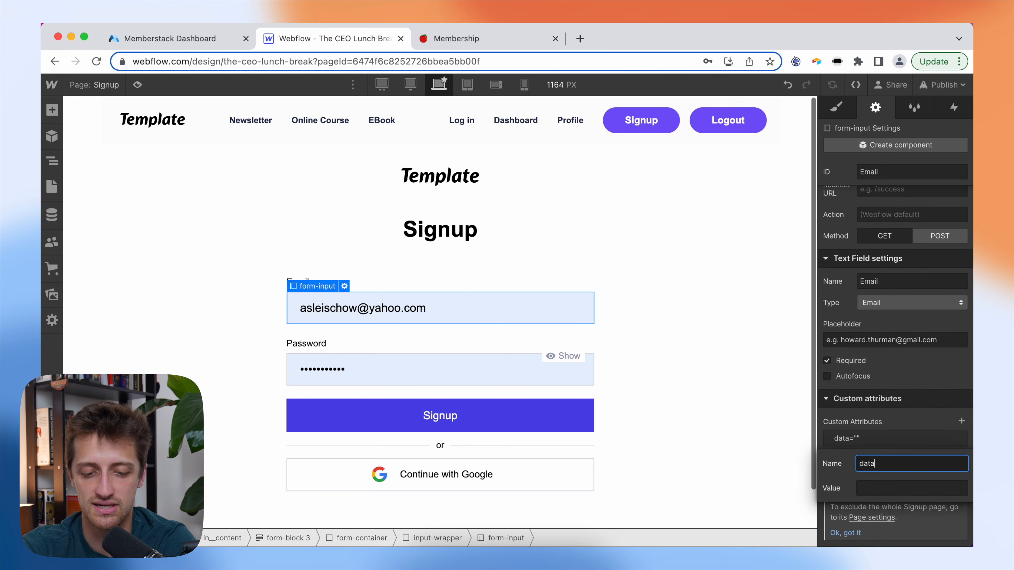
type("-ms")
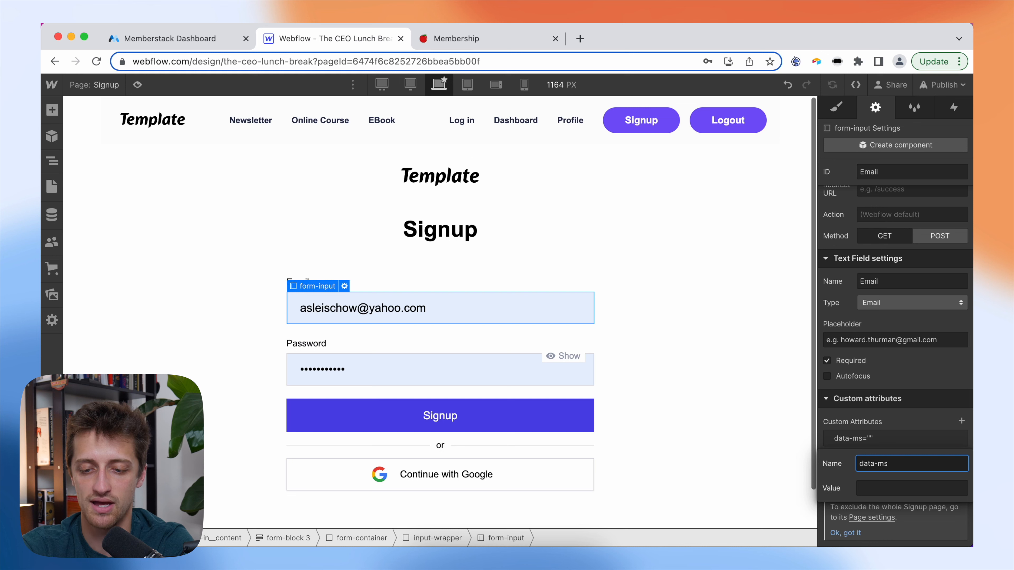
type("-member")
key("Tab")
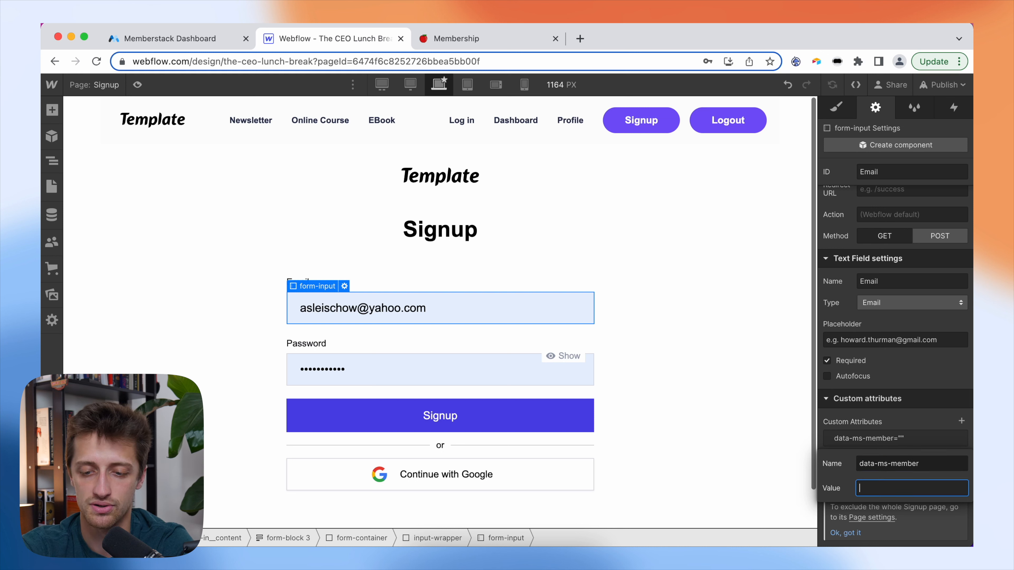
type("email")
left_click(919, 419)
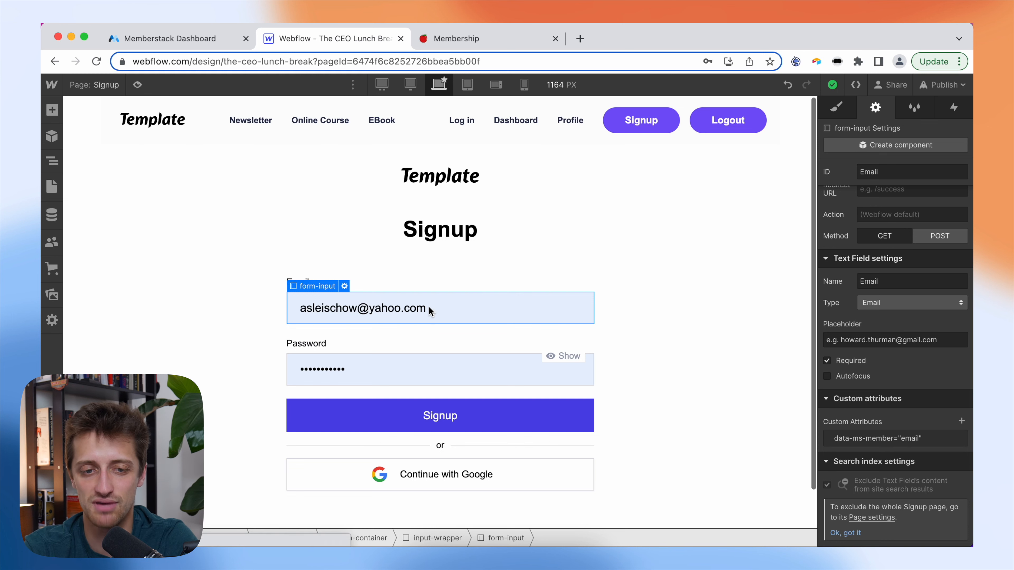
left_click(172, 39)
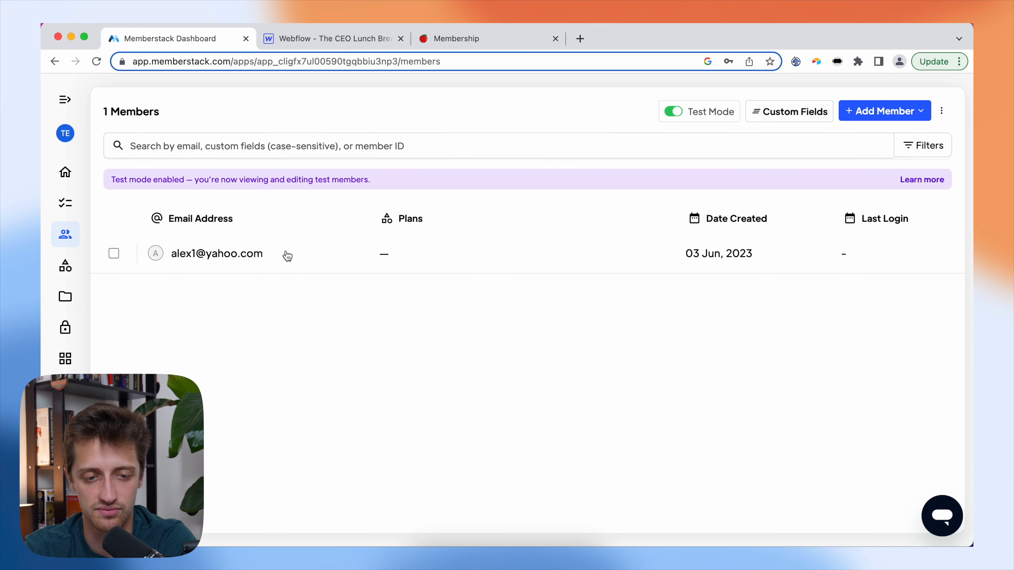
left_click(347, 43)
- Add the attribute data-ms-member="password" to the Password input
left_click(470, 374)
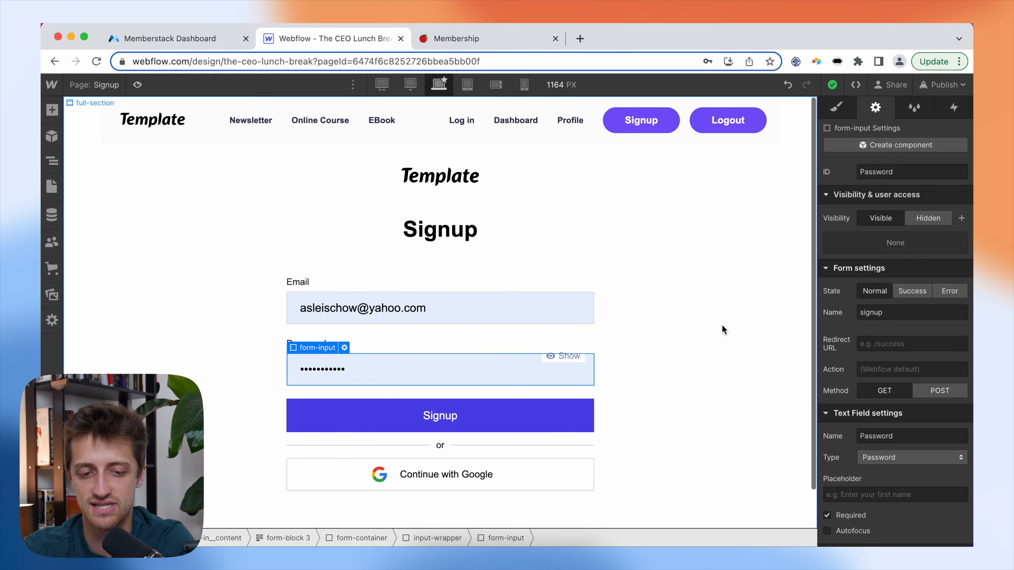
scroll(898, 439, "down", 5)
left_click(962, 421)
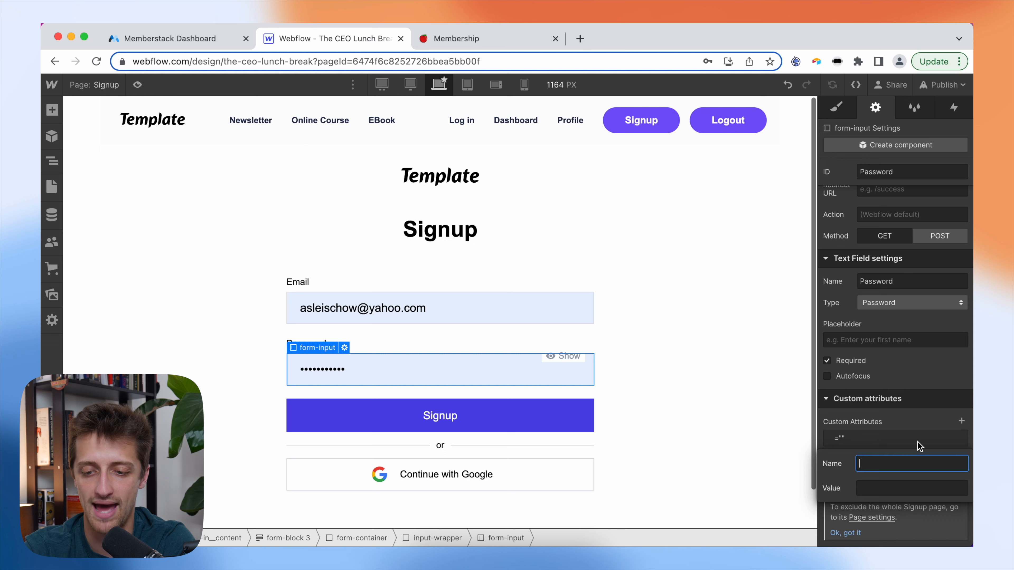
type("data-ms-member")
key("Tab")
type("password")
left_click(914, 420)
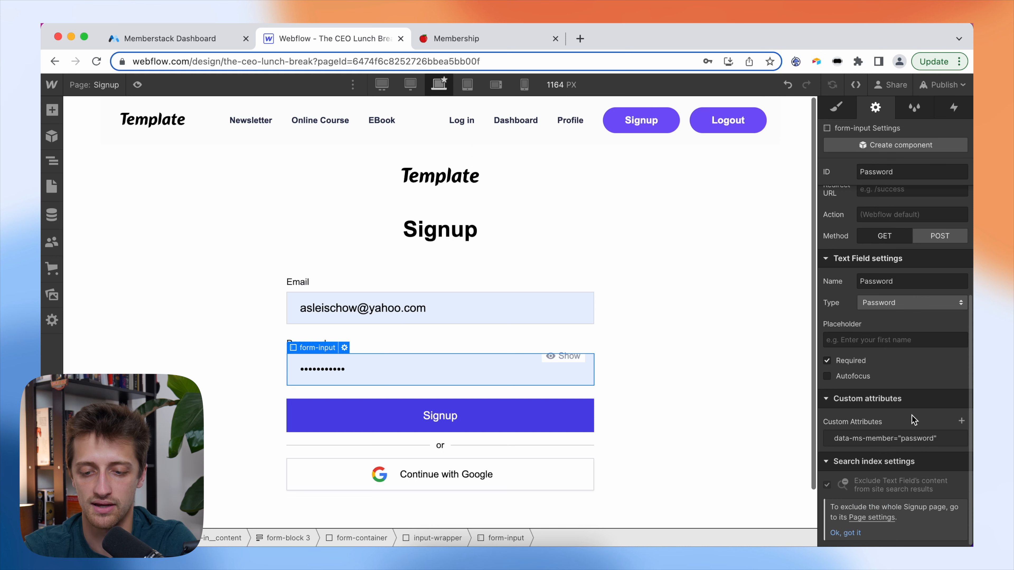
- Add a second attribute, data-show="true", to the Password input
left_click(961, 421)
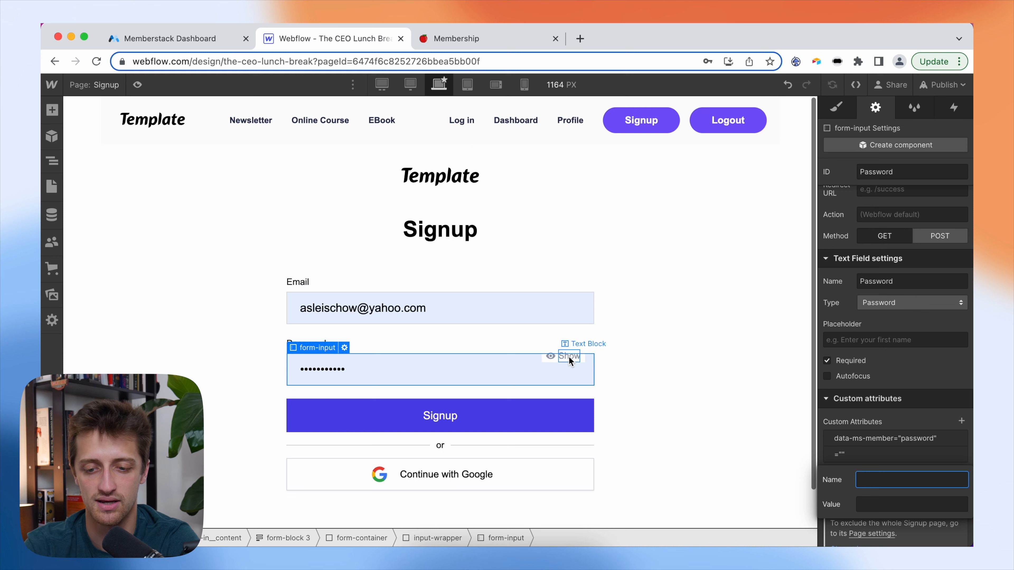
type("data-show")
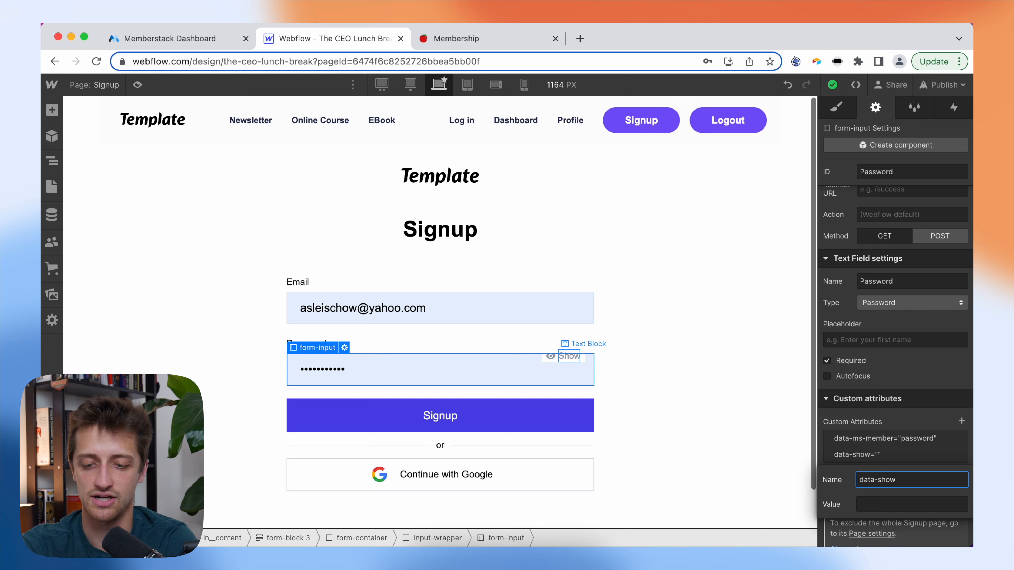
key("Tab")
type("true")
left_click(900, 416)
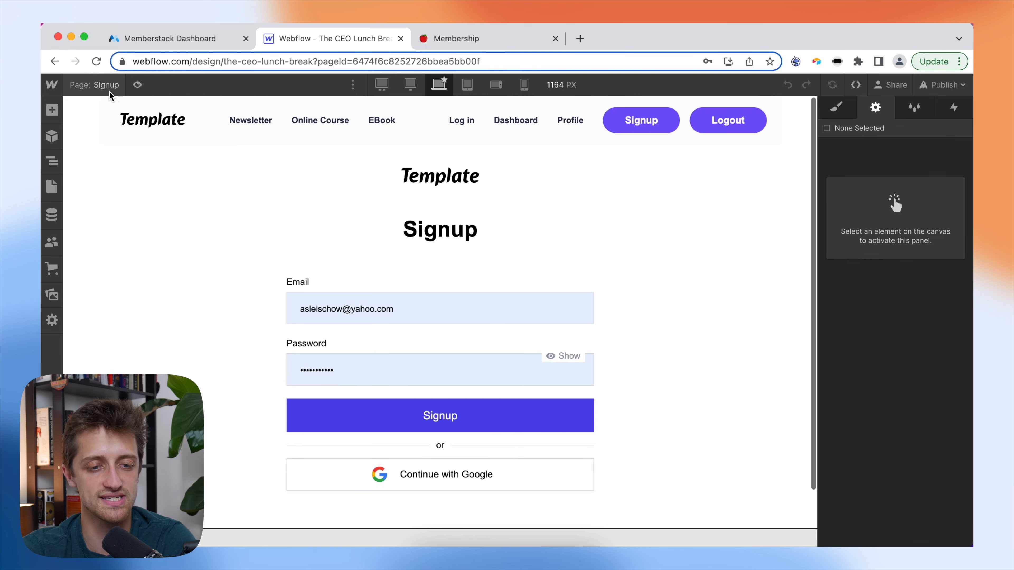
- On the Login page, give the login form container data-ms-form="login"
left_click(108, 90)
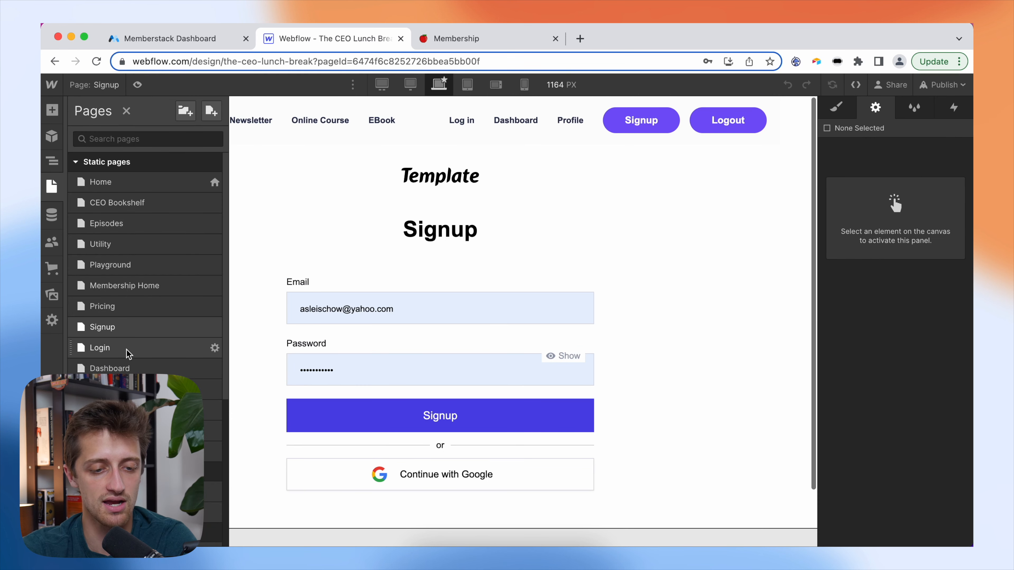
left_click(126, 349)
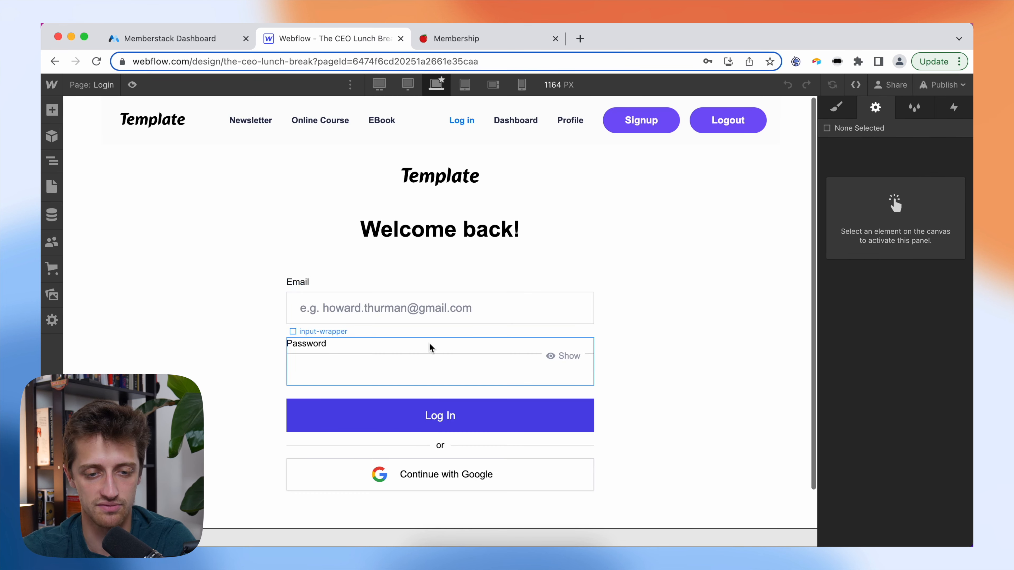
left_click(435, 336)
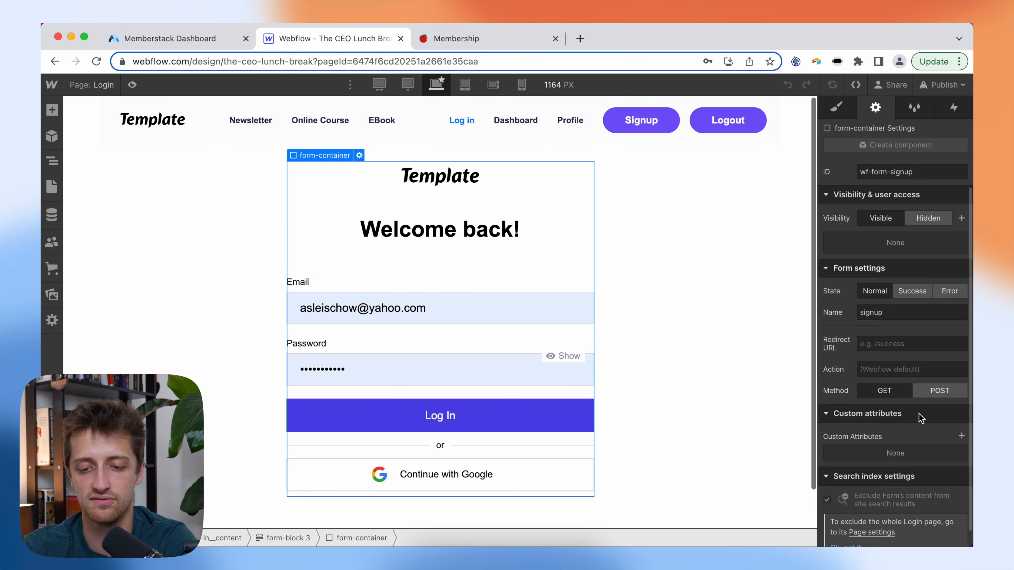
scroll(918, 418, "down", 1)
left_click(961, 421)
type("data-ms-form")
key("Tab")
type("login")
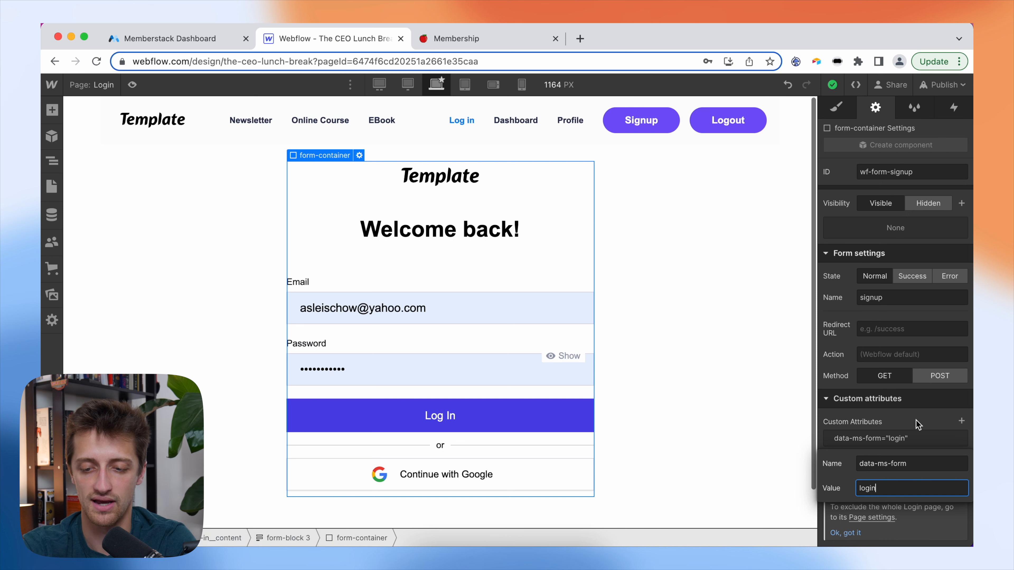
left_click(917, 424)
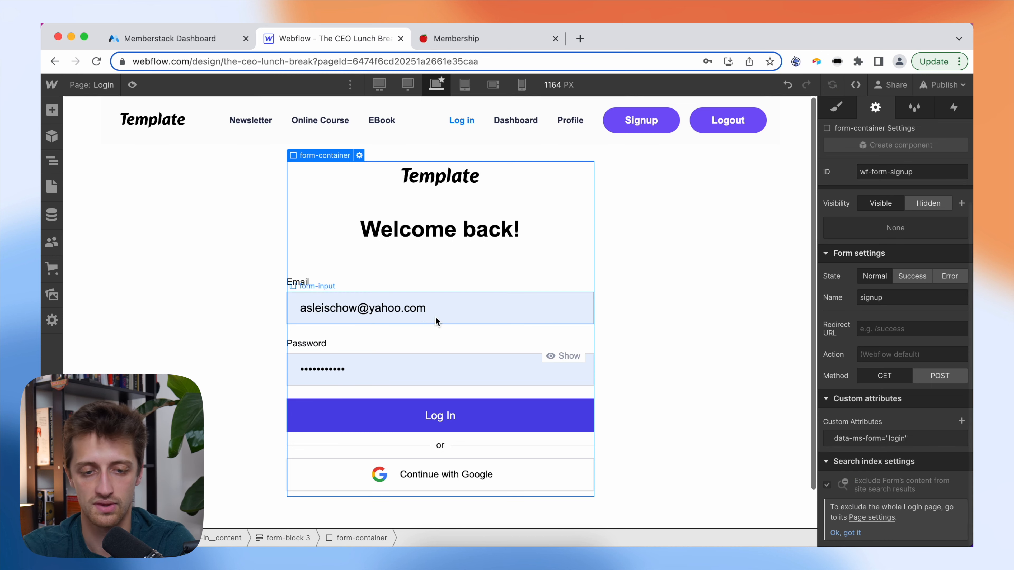
- Tag the login Email input with data-ms-member="email"
left_click(461, 311)
scroll(927, 420, "down", 4)
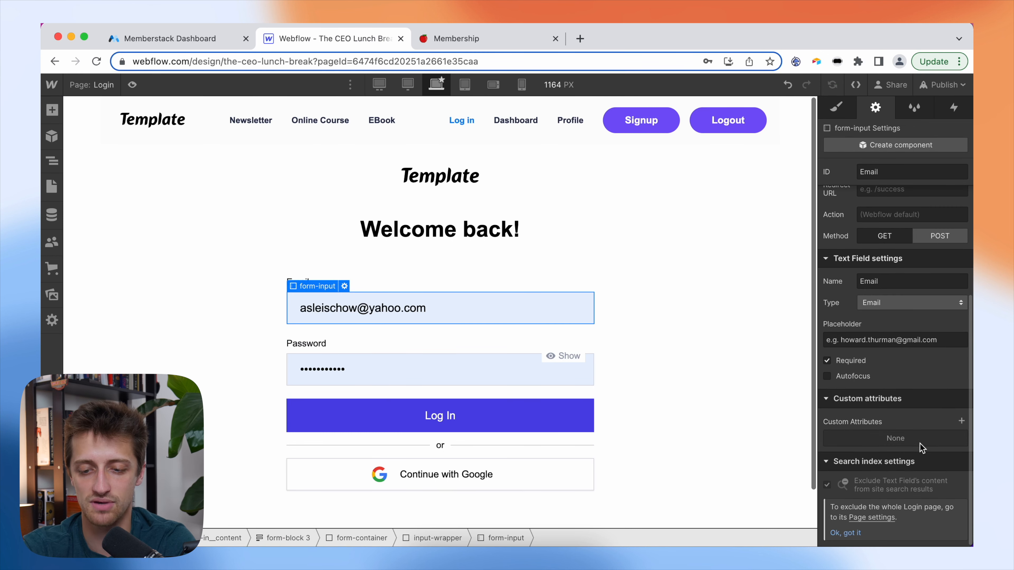
left_click(961, 422)
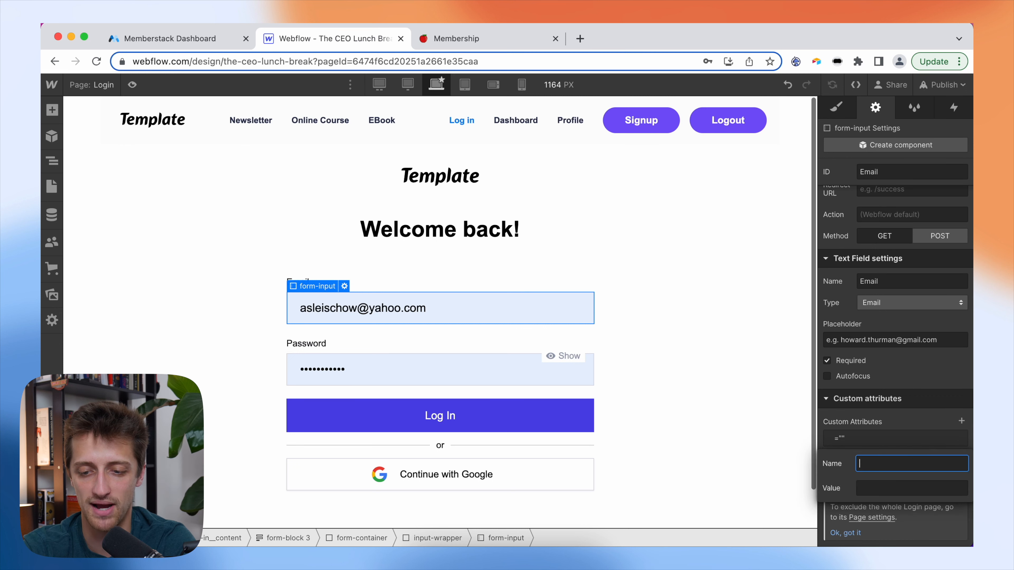
type("data-ms-member")
key("Tab")
type("email")
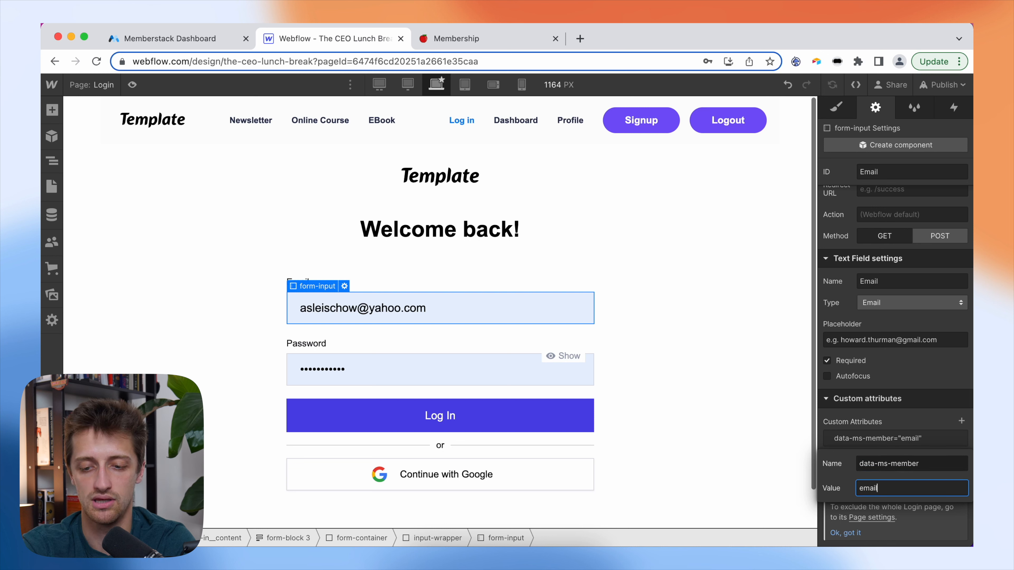
left_click(925, 384)
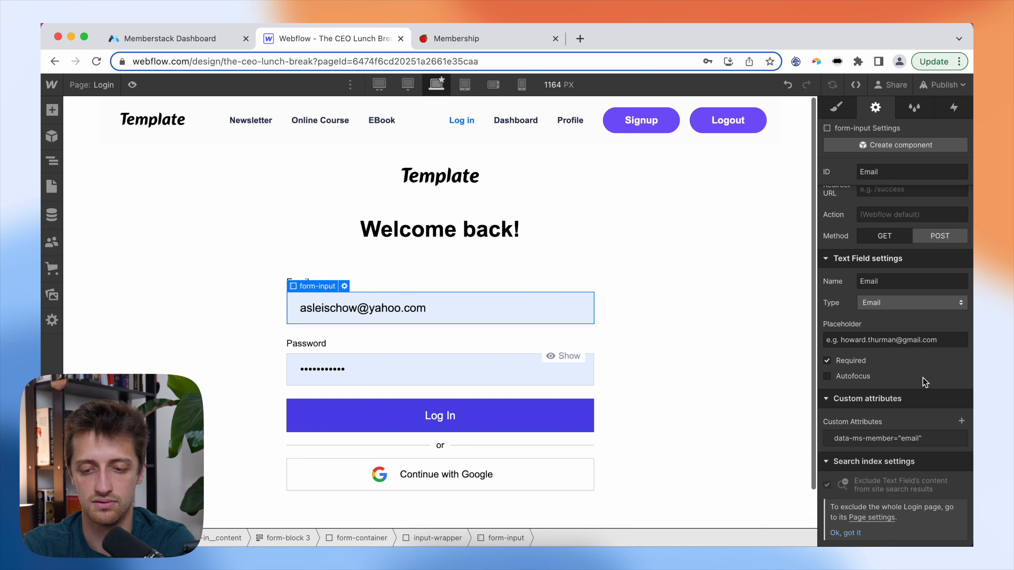
- Tag the login password input with data-ms-member="password"
left_click(457, 373)
scroll(918, 438, "down", 4)
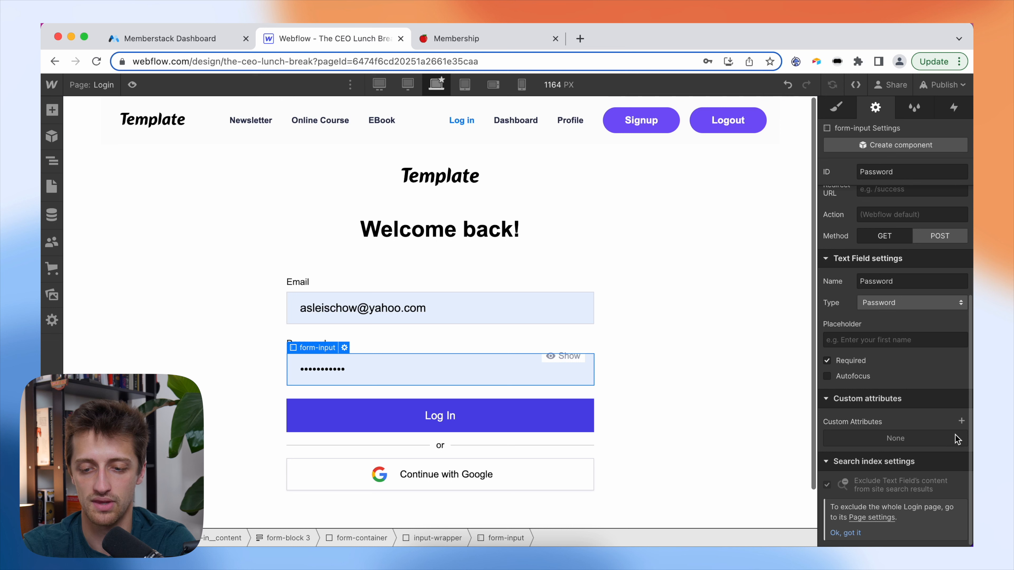
left_click(961, 421)
type("data-ms-member")
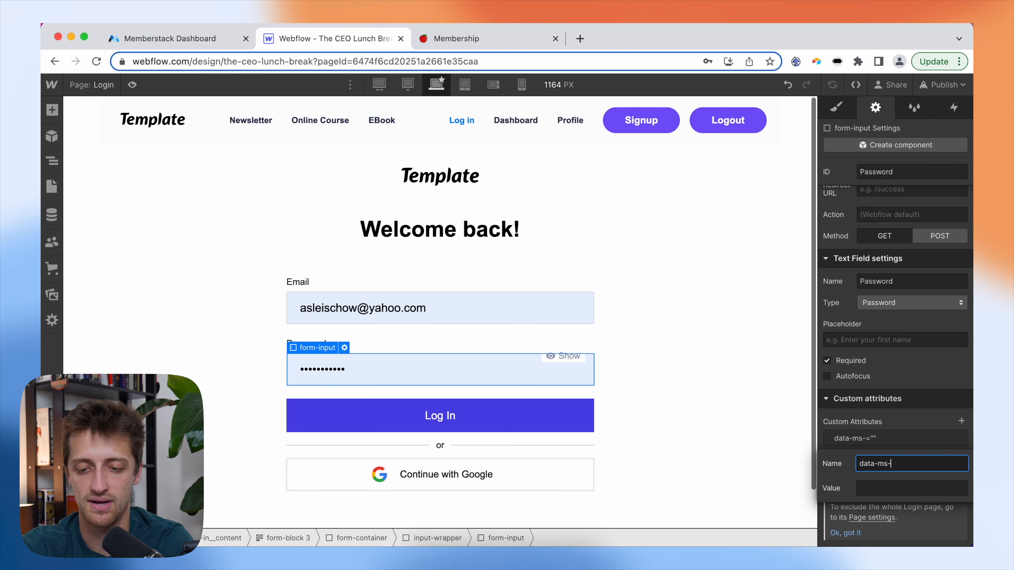
key("Tab")
type("password")
left_click(919, 421)
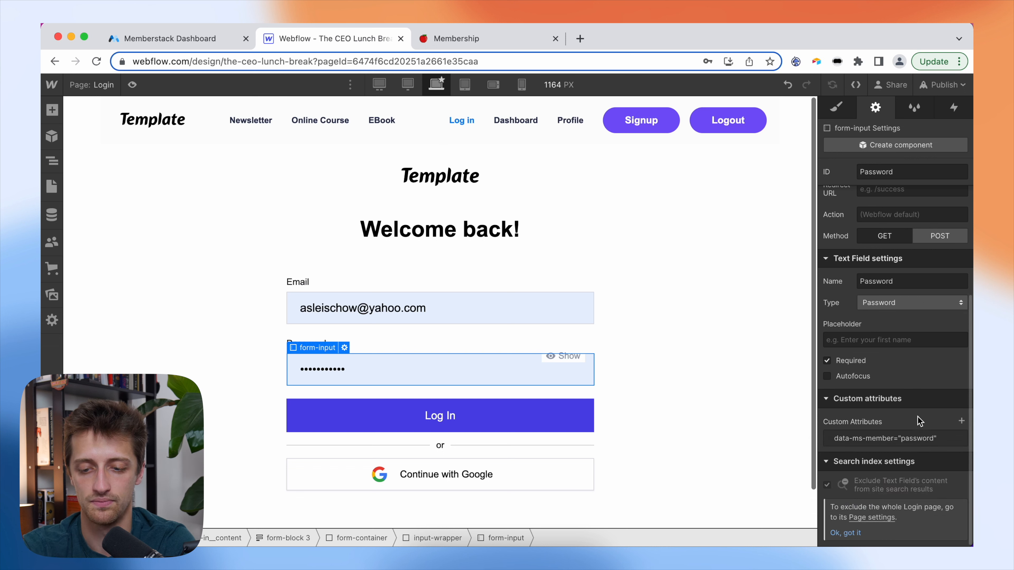
- Add data-show="true" to the login password field and select its eye icon
left_click(961, 421)
type("d")
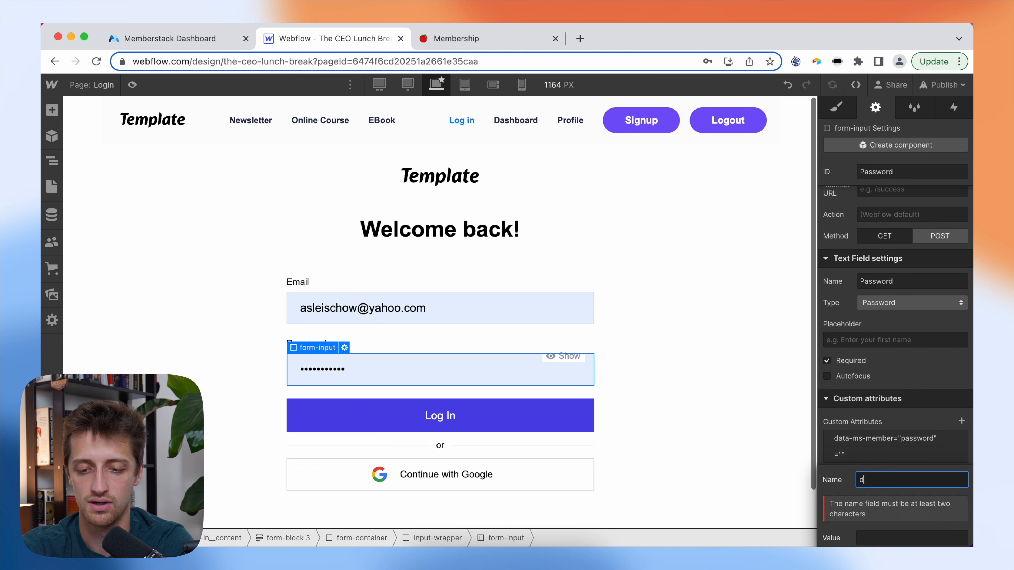
type("ata-show")
key("Tab")
type("true")
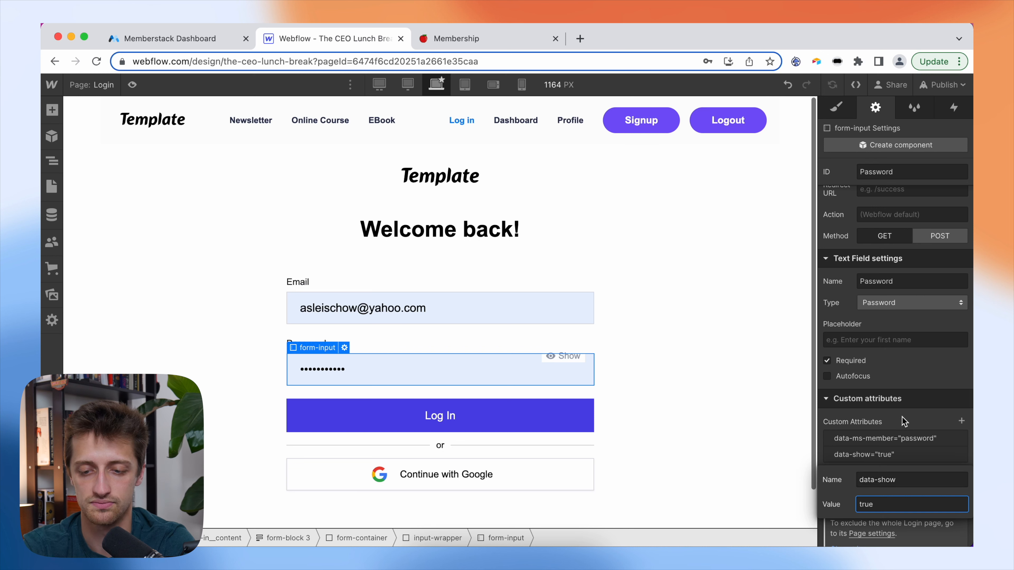
key("Return")
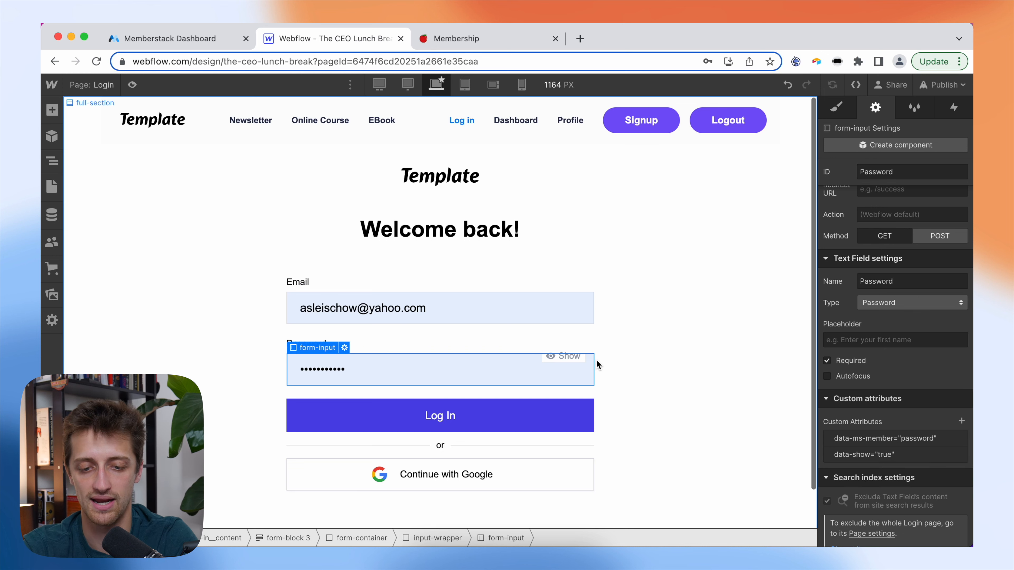
left_click(554, 359)
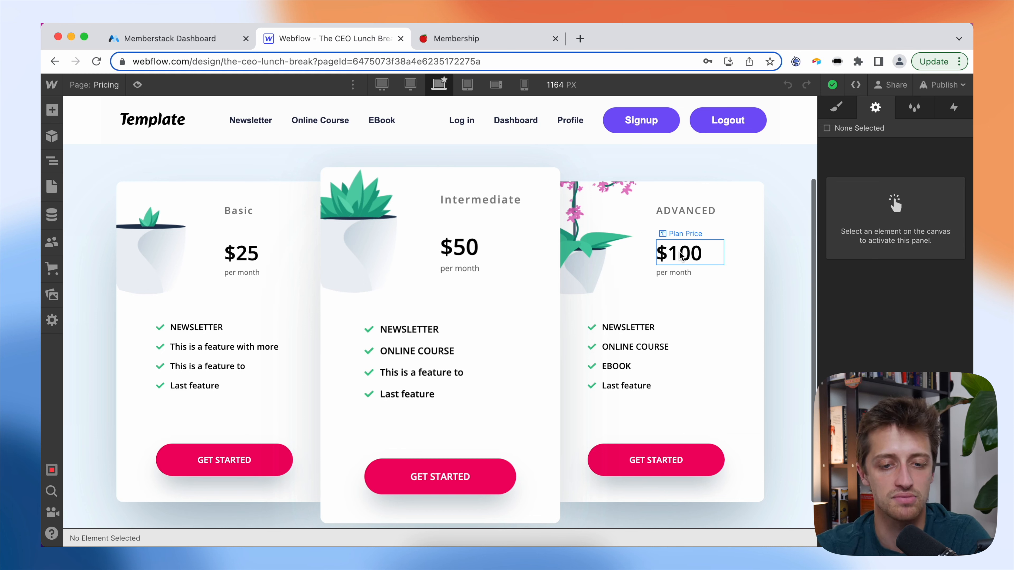
- Under Plans in the Memberstack Dashboard, create a paid plan called 'Basic Plan'
left_click(177, 39)
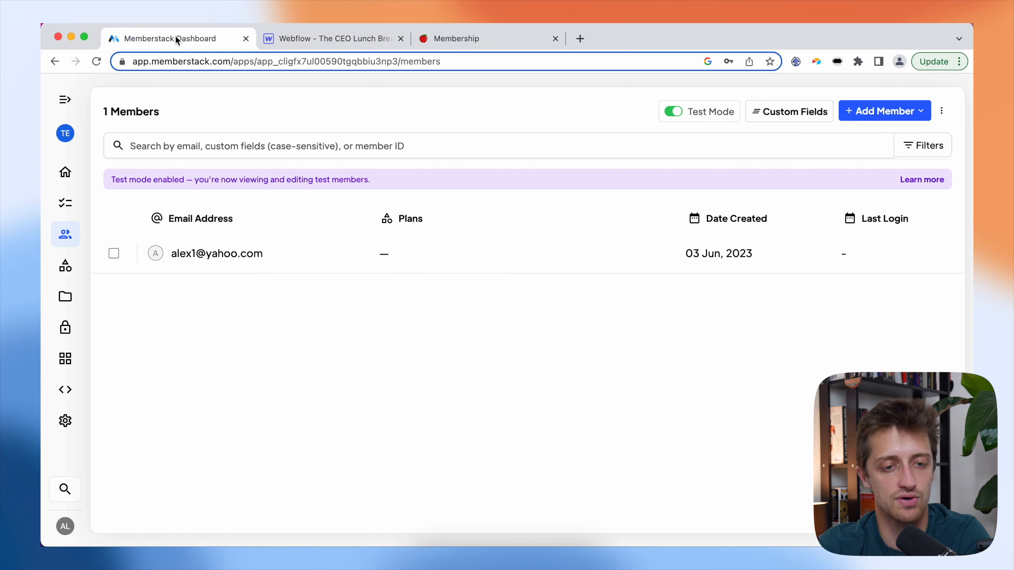
left_click(65, 266)
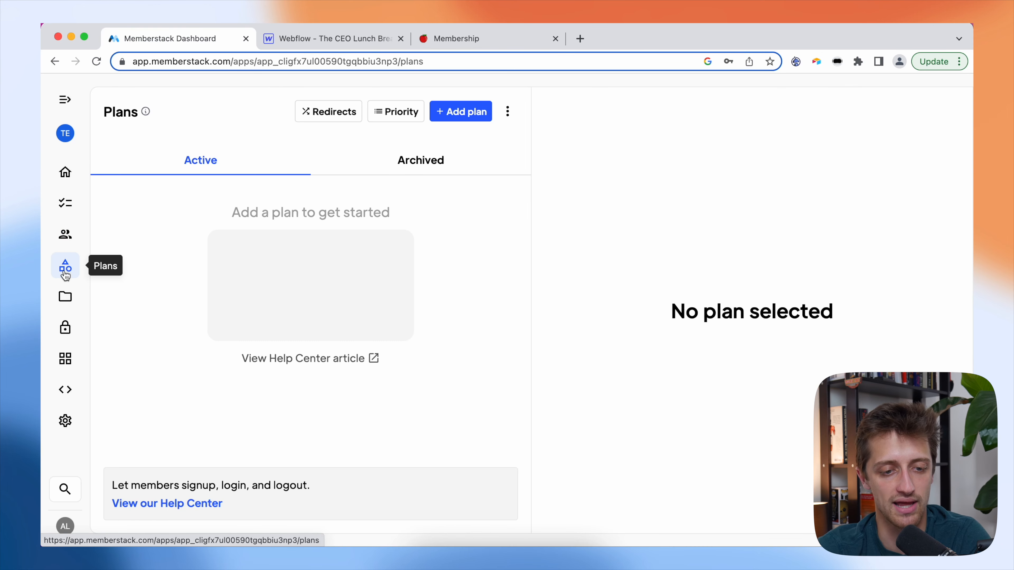
left_click(447, 118)
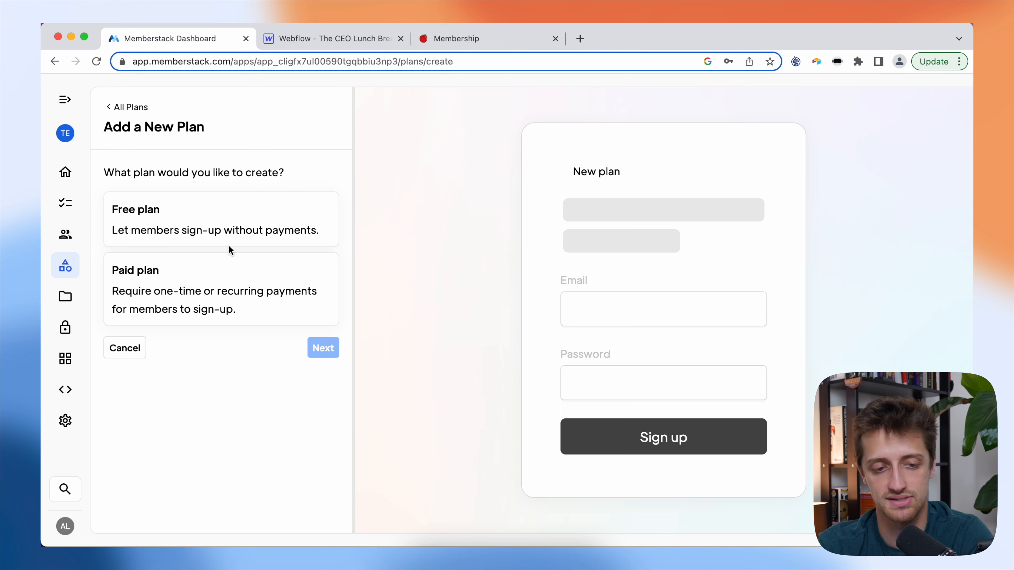
left_click(229, 271)
left_click(315, 347)
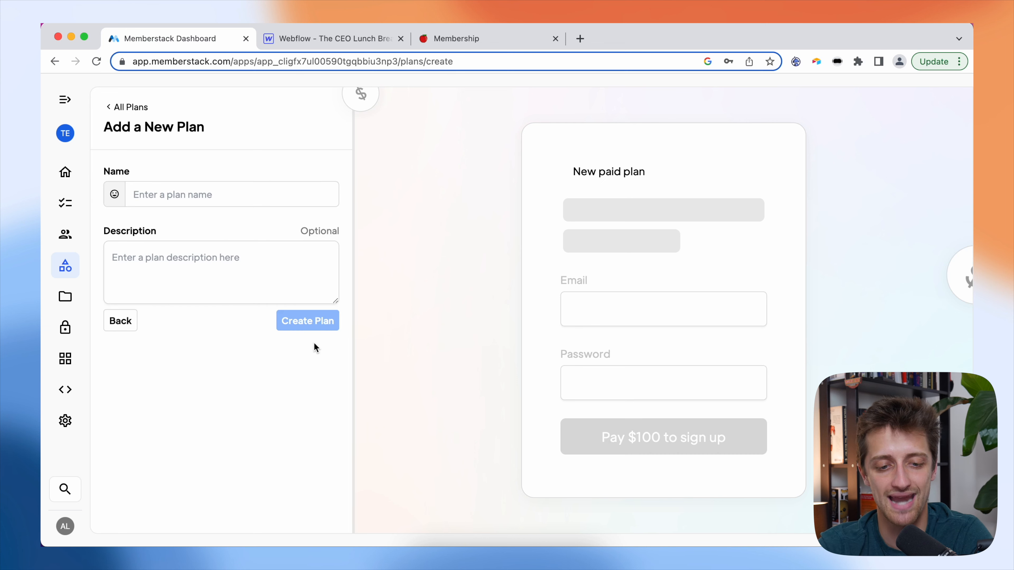
left_click(218, 198)
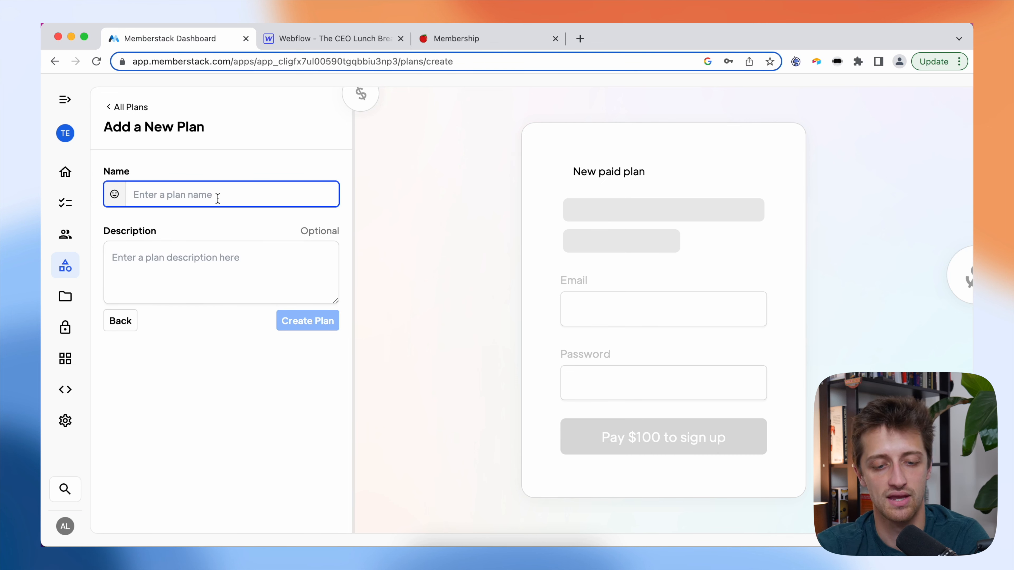
type("Baswic")
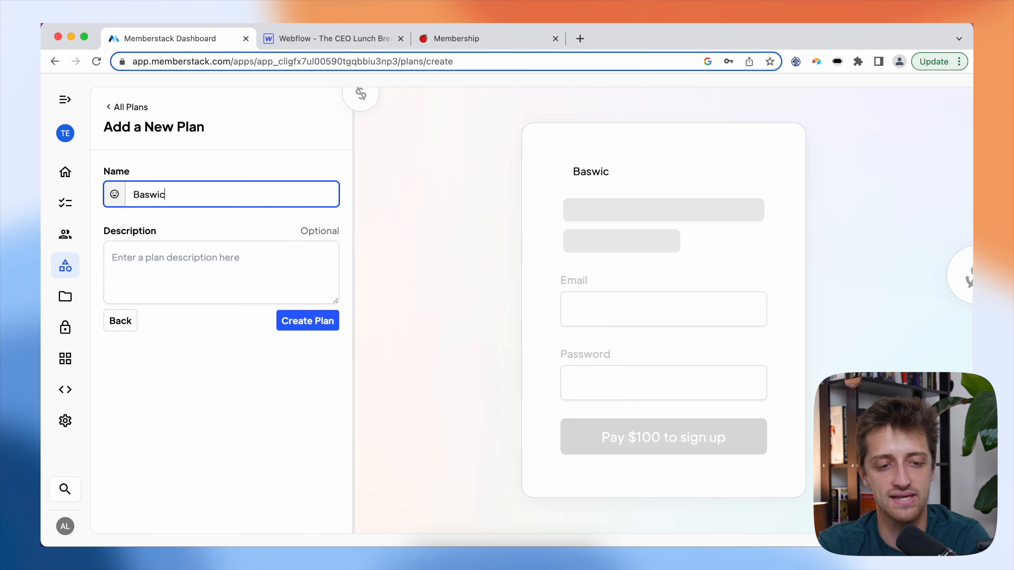
key("BackSpace")
key("BackSpace")
key("BackSpace")
type("ic Plan")
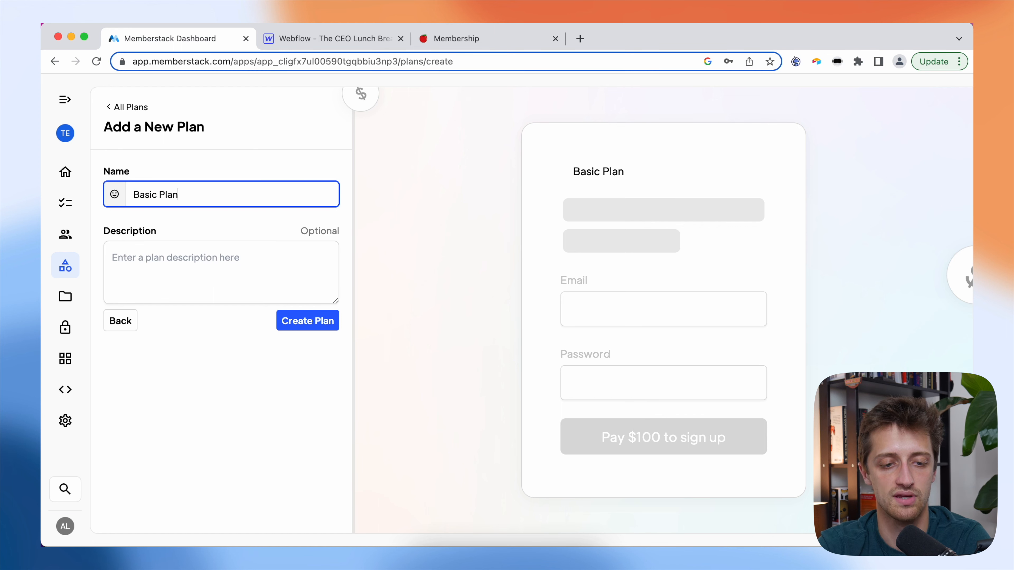
left_click(295, 324)
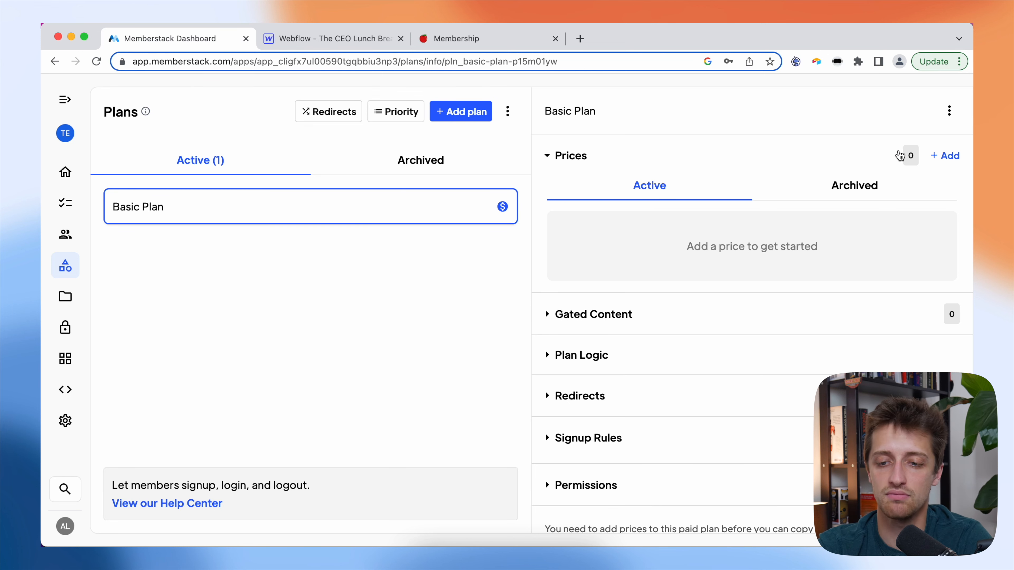
- Begin adding a Basic Plan price and launch the Stripe account connection, then close the Stripe tab
left_click(945, 156)
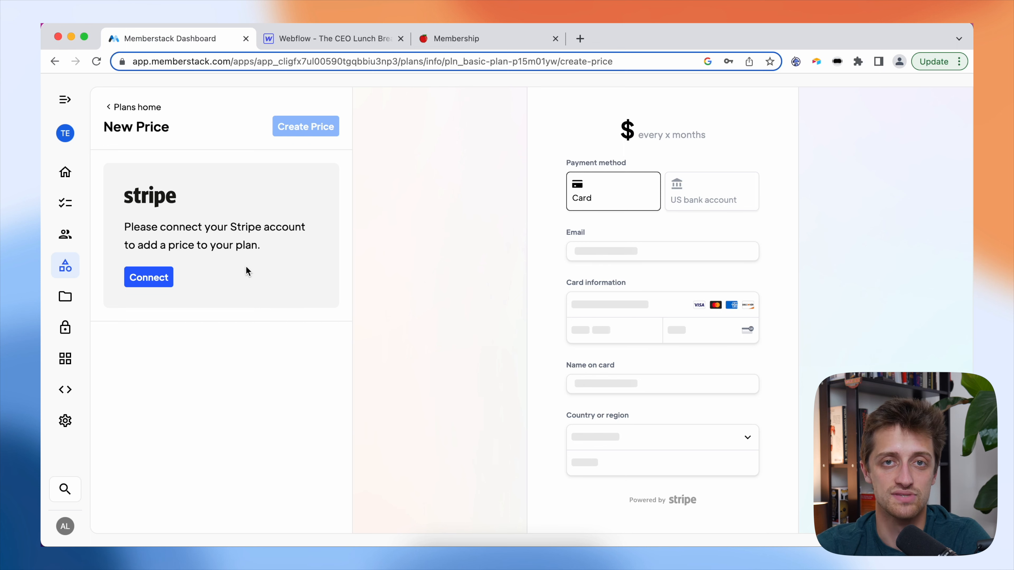
left_click(151, 280)
left_click(261, 267)
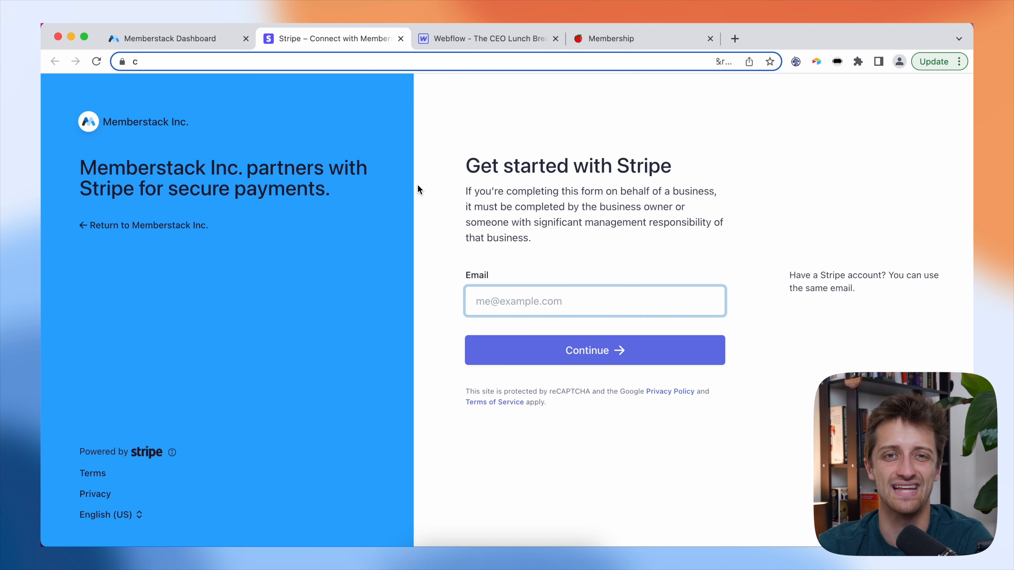
key("super+w")
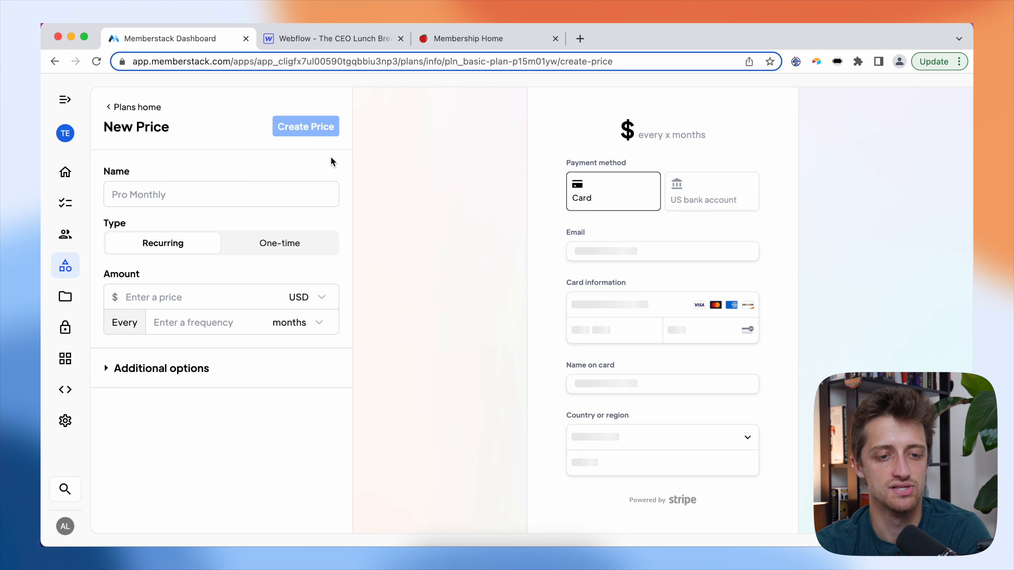
- Create and confirm a recurring price named Basic at $25 billed every 1 month
left_click(230, 190)
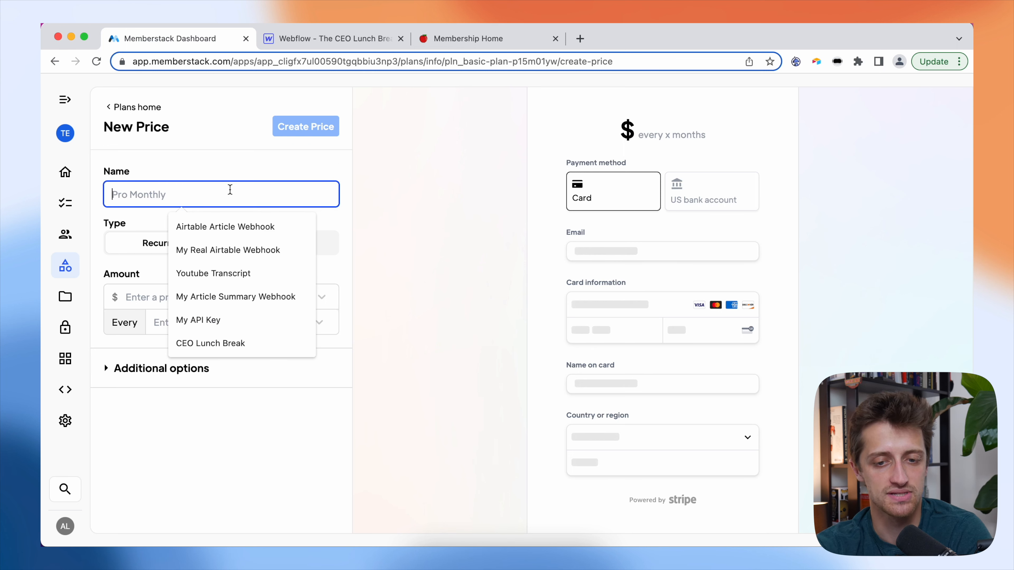
type("Basic")
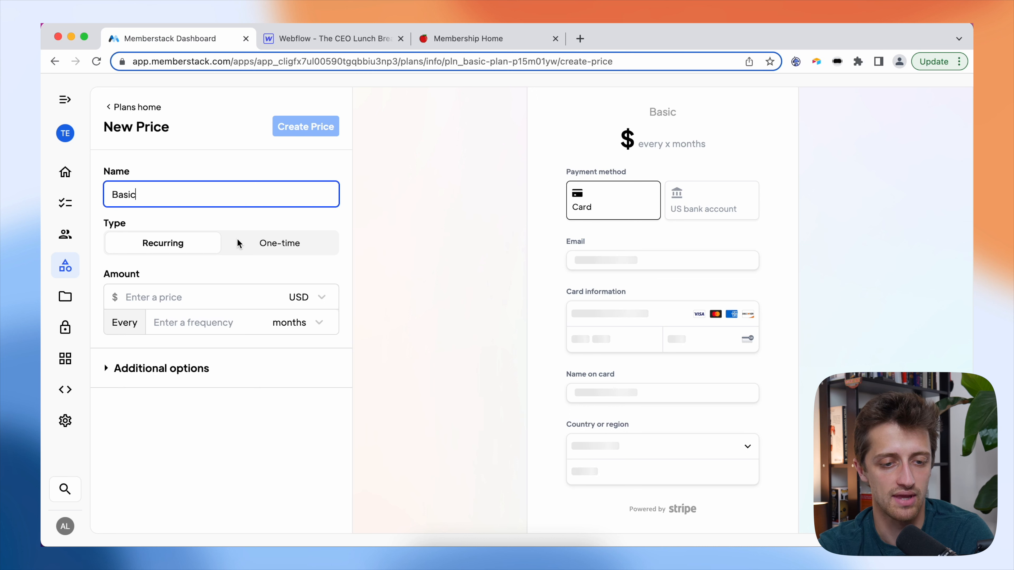
left_click(172, 296)
type("25")
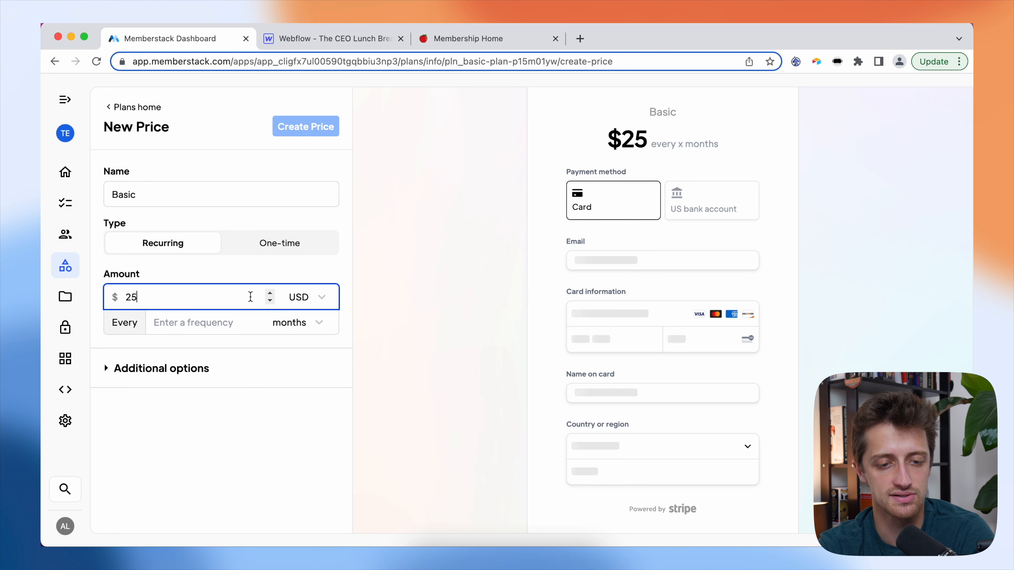
left_click(226, 324)
type("1")
left_click(247, 410)
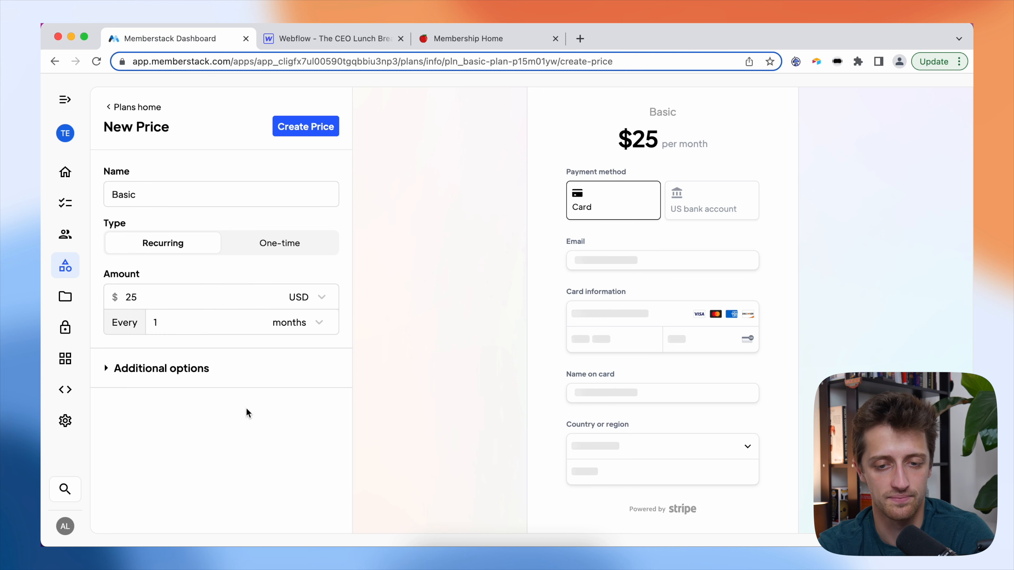
scroll(303, 311, "down", 3)
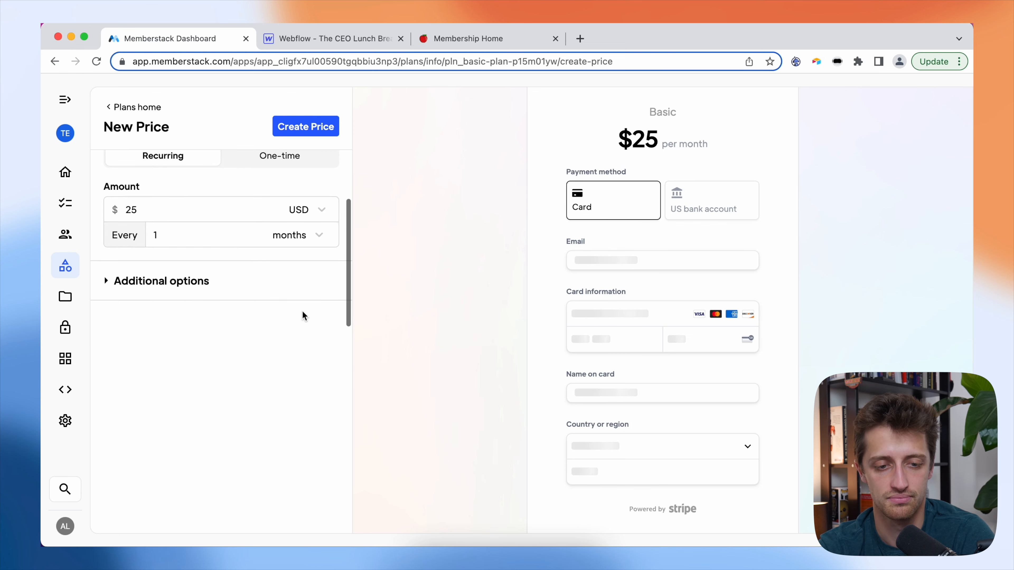
scroll(319, 312, "up", 3)
left_click(310, 128)
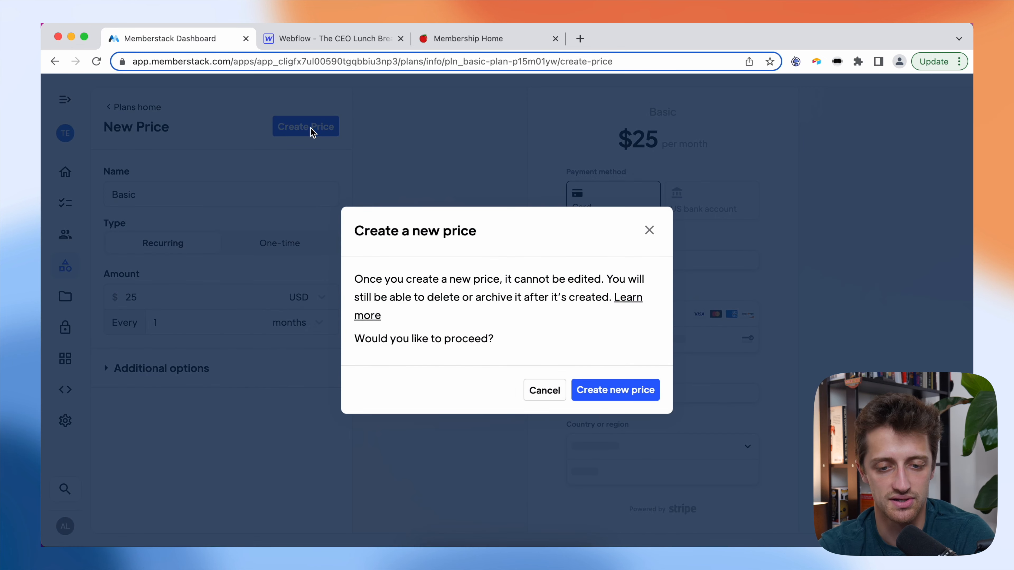
left_click(634, 393)
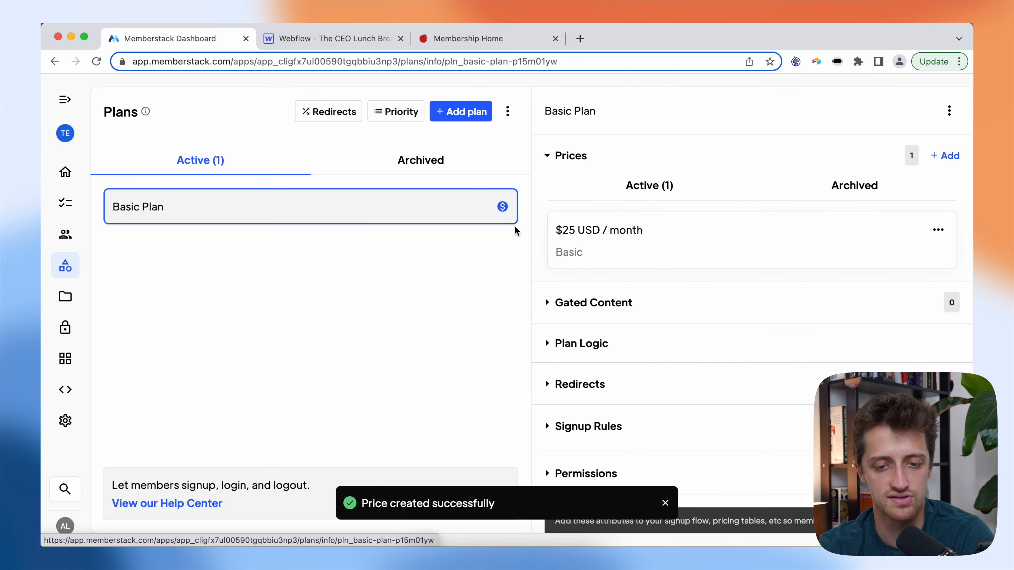
- Create a new paid plan named 'Intermediate Plan'
left_click(472, 108)
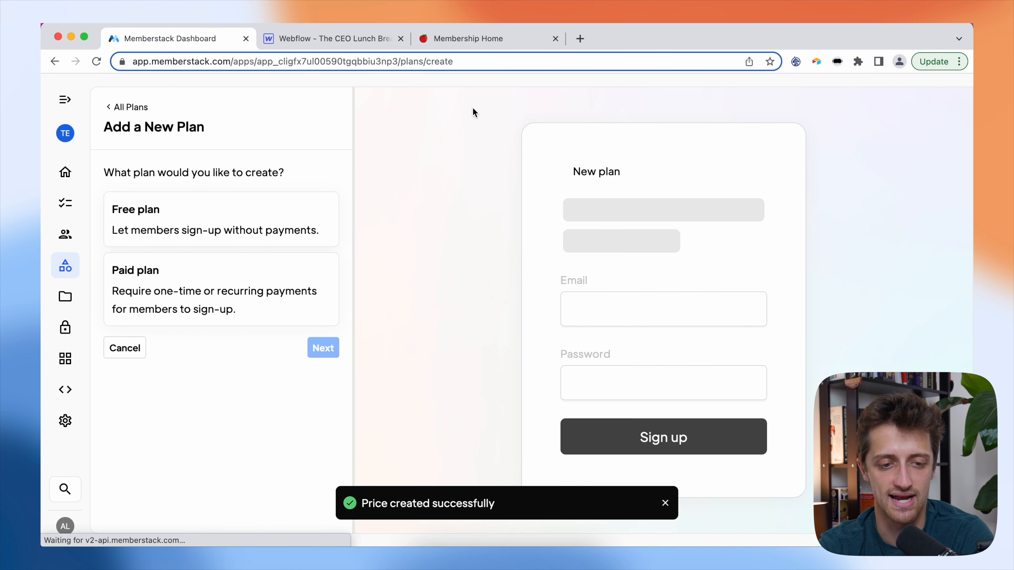
left_click(199, 291)
left_click(324, 347)
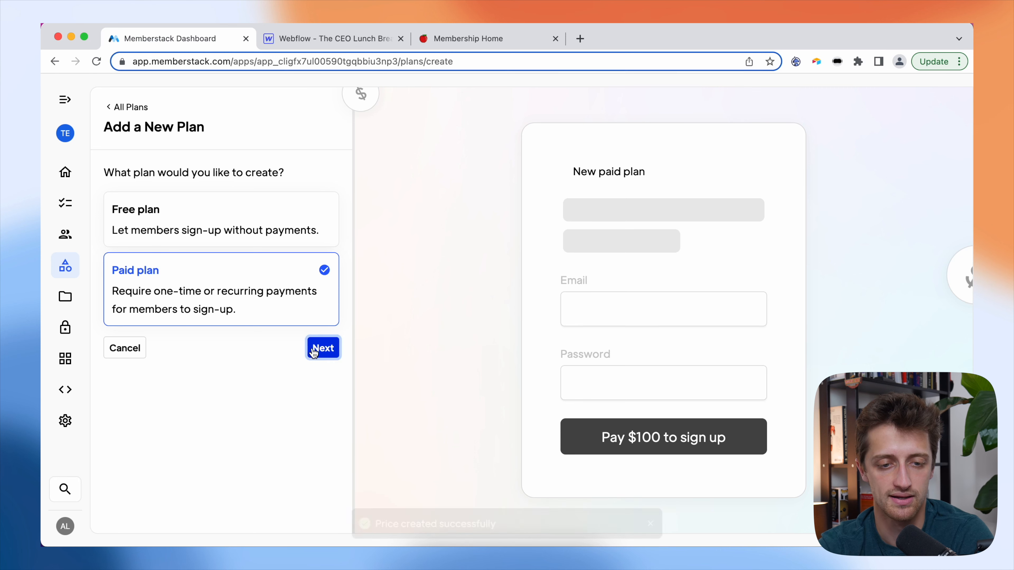
left_click(208, 195)
type("Intermediate Plan")
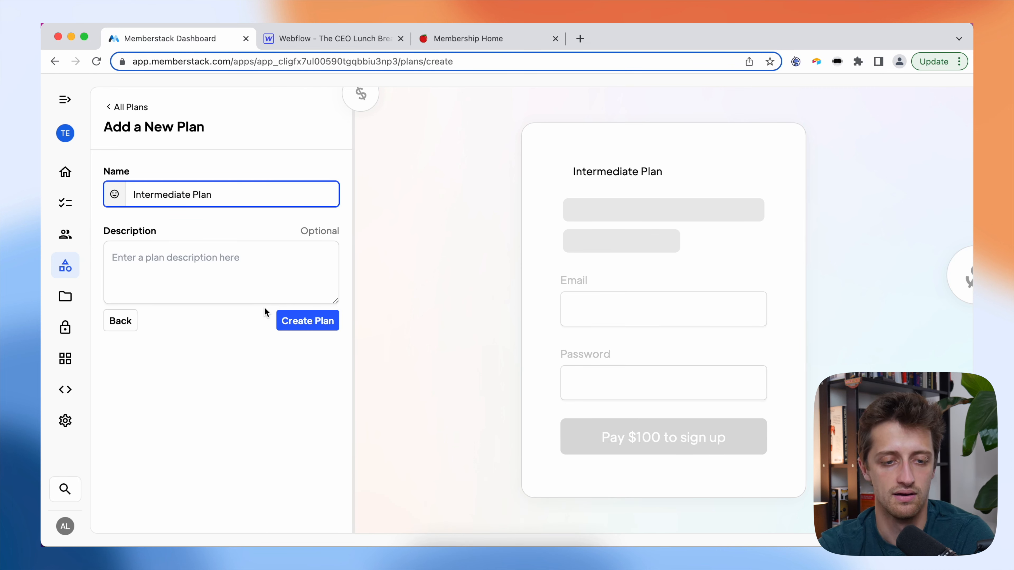
left_click(299, 324)
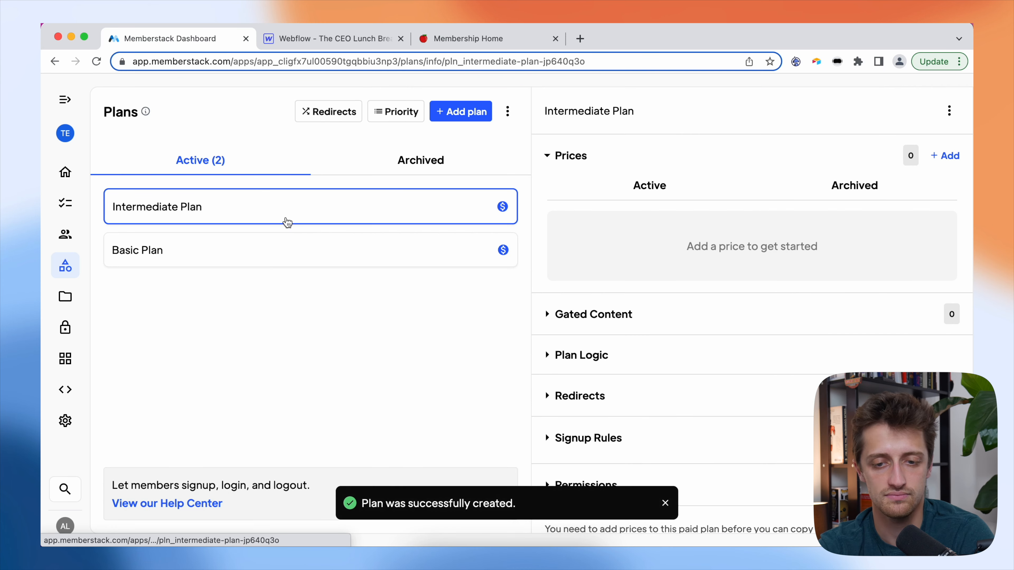
- Add a price named 'Intermediate' at 50 USD recurring every 1 month, and confirm it
left_click(945, 155)
left_click(215, 195)
type("Intermediate")
left_click(156, 293)
type("50")
left_click(227, 322)
type("1")
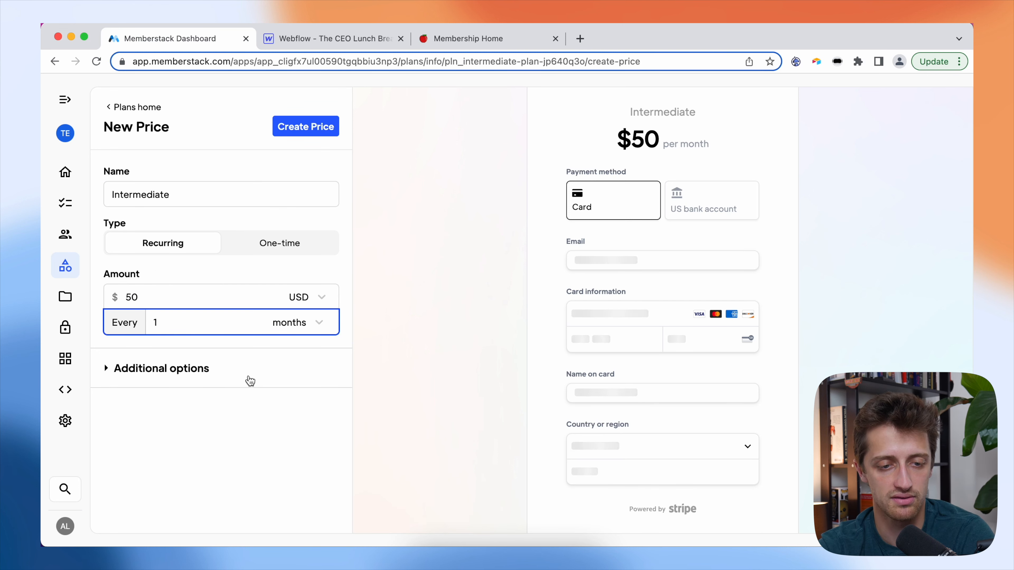
left_click(247, 420)
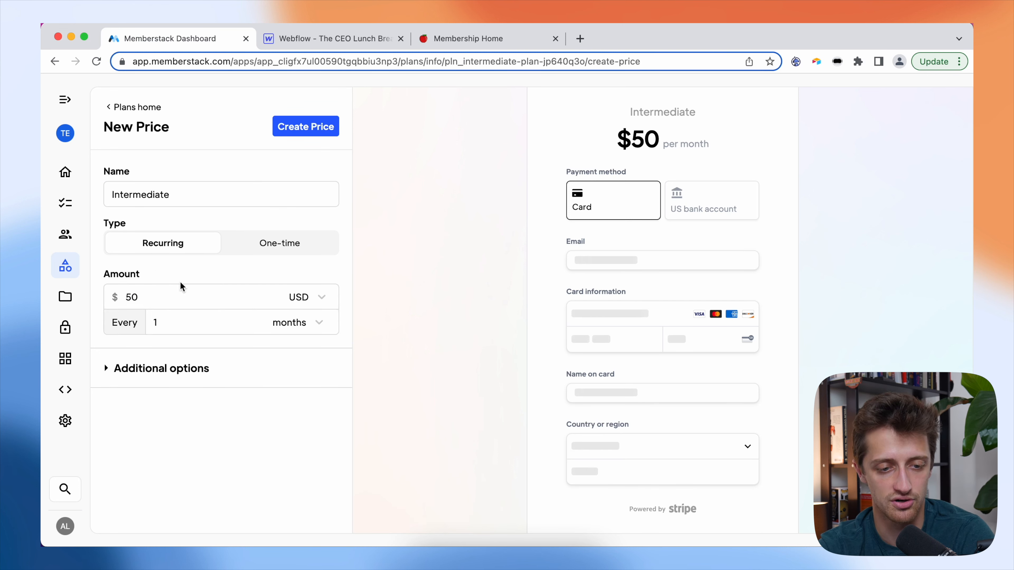
left_click(308, 127)
left_click(638, 391)
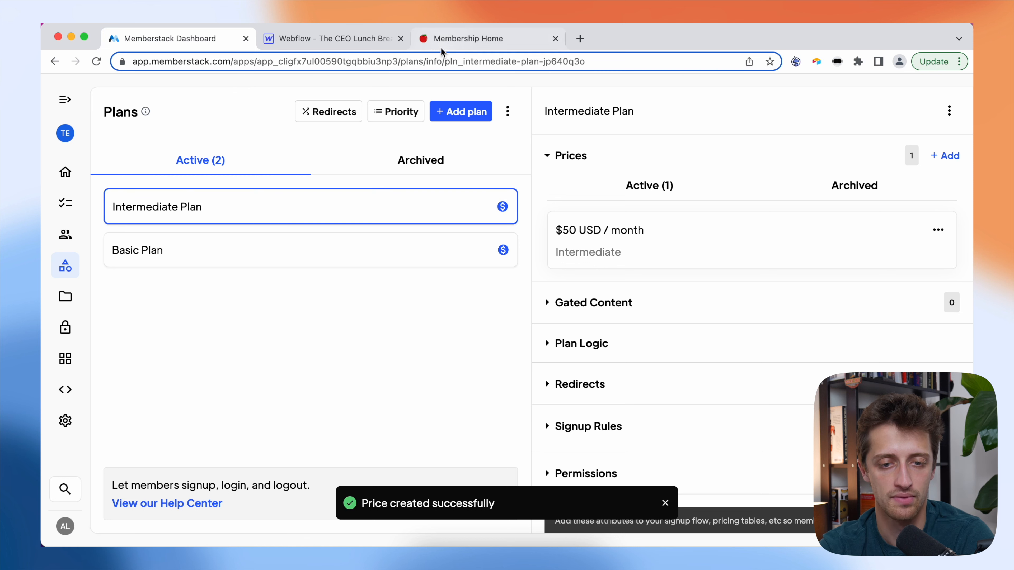
- Create a new paid plan named 'Advanced'
left_click(474, 106)
left_click(228, 284)
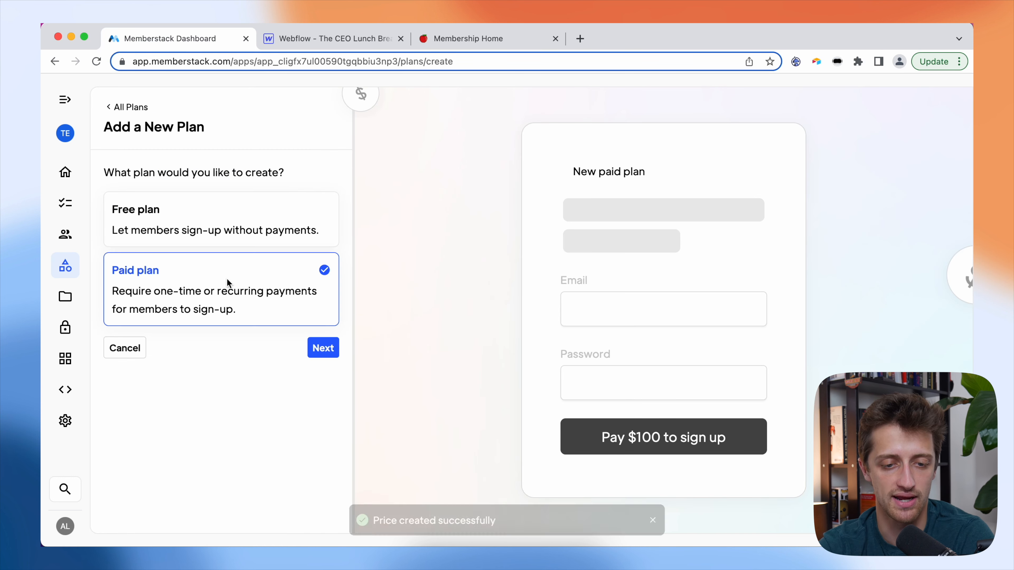
left_click(318, 349)
left_click(252, 202)
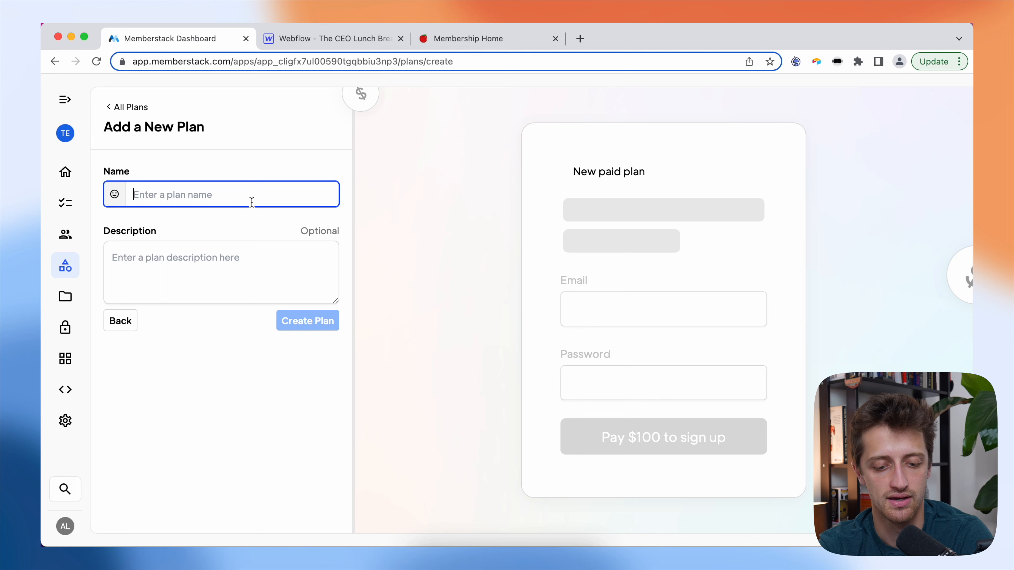
type("Advanced")
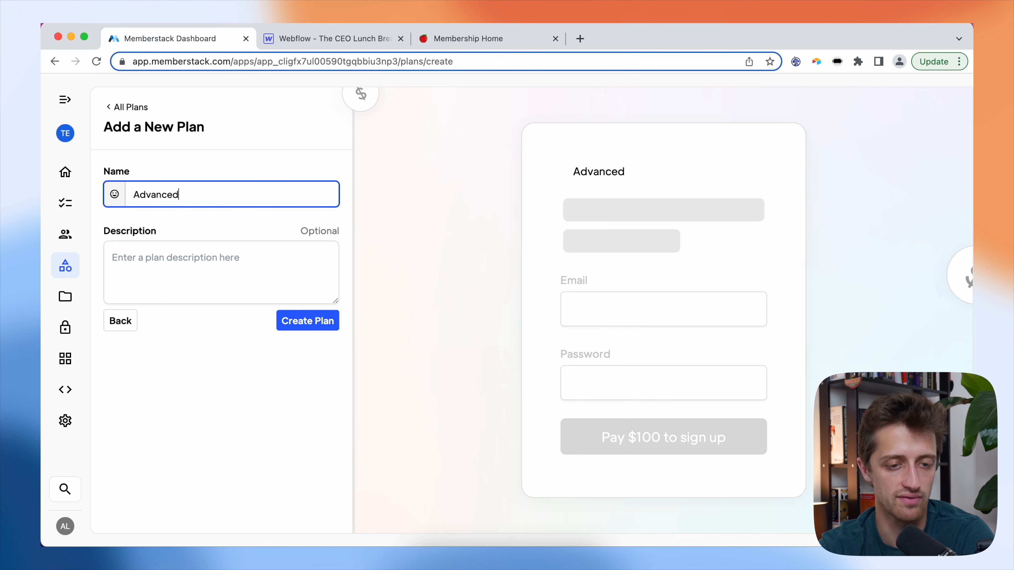
left_click(316, 322)
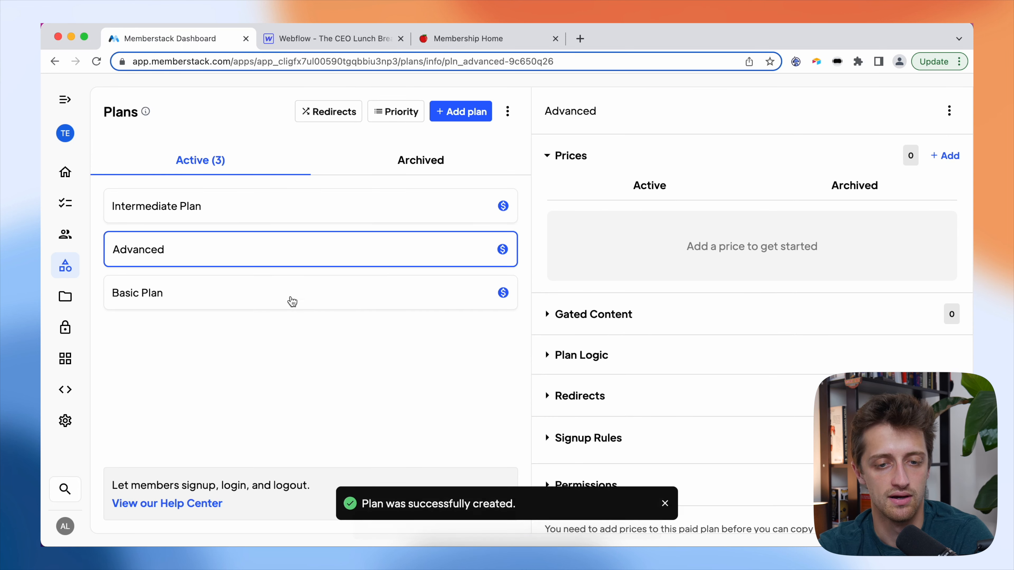
- Add a price named 'Advanced' at 100 USD recurring every 1 month, and confirm it
left_click(947, 157)
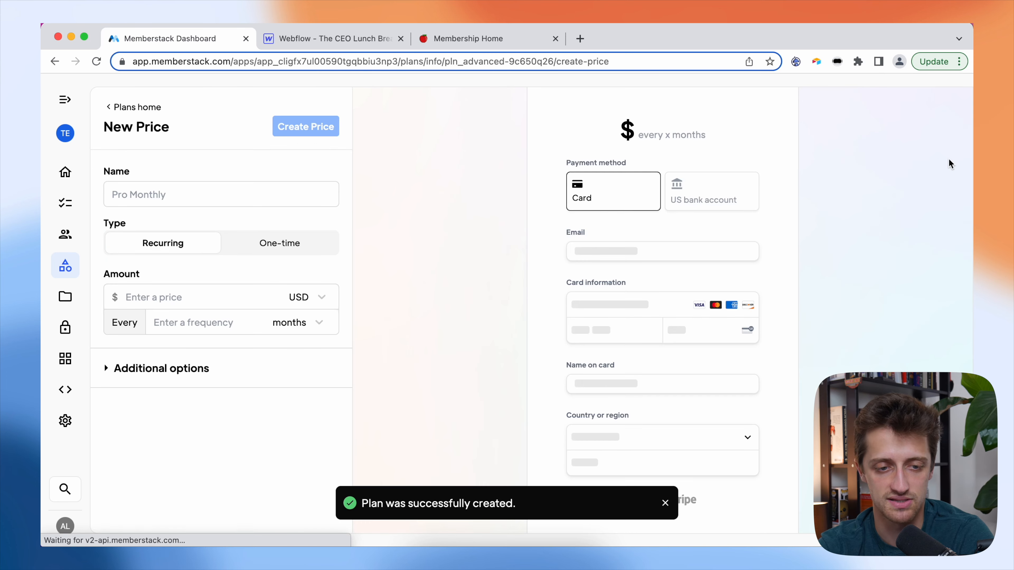
left_click(229, 193)
type("Advancedf")
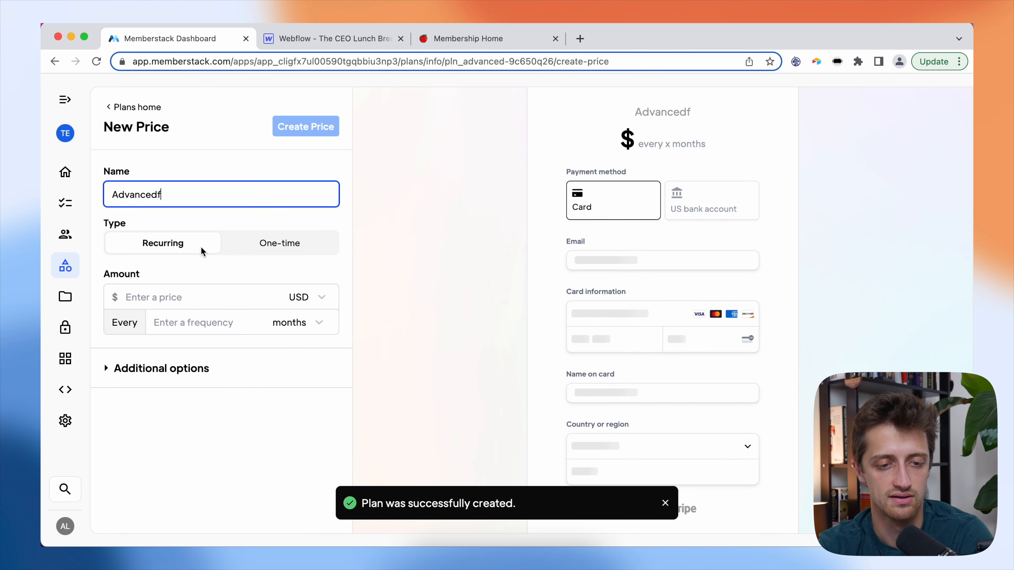
key("BackSpace")
left_click(192, 296)
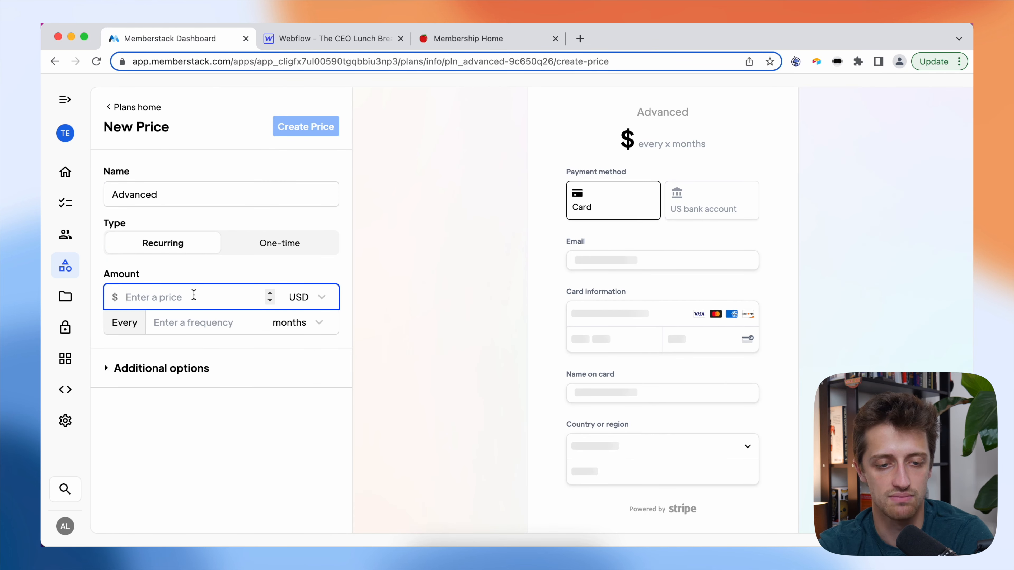
type("100")
left_click(204, 322)
type("1")
left_click(246, 429)
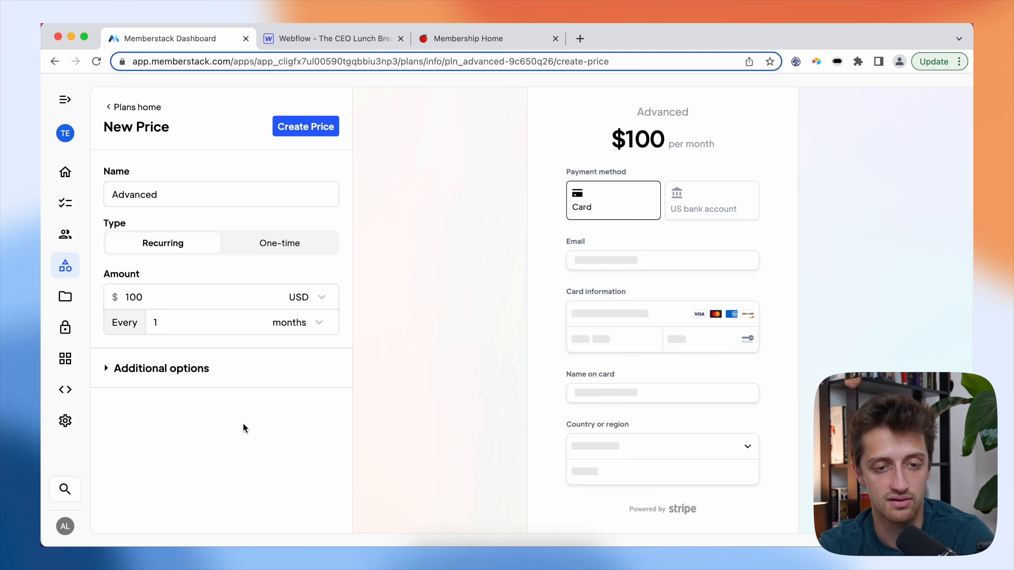
left_click(301, 126)
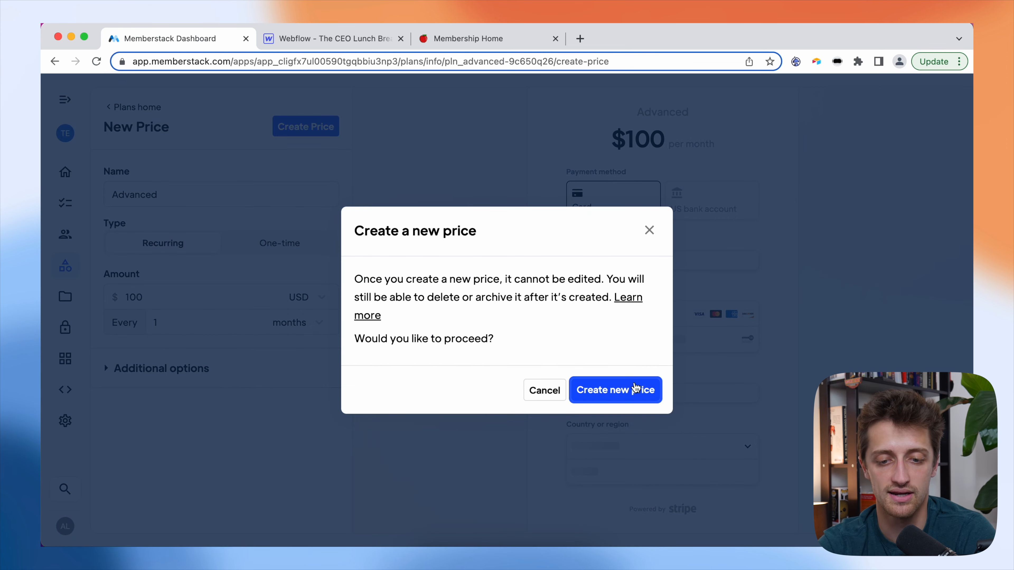
left_click(639, 389)
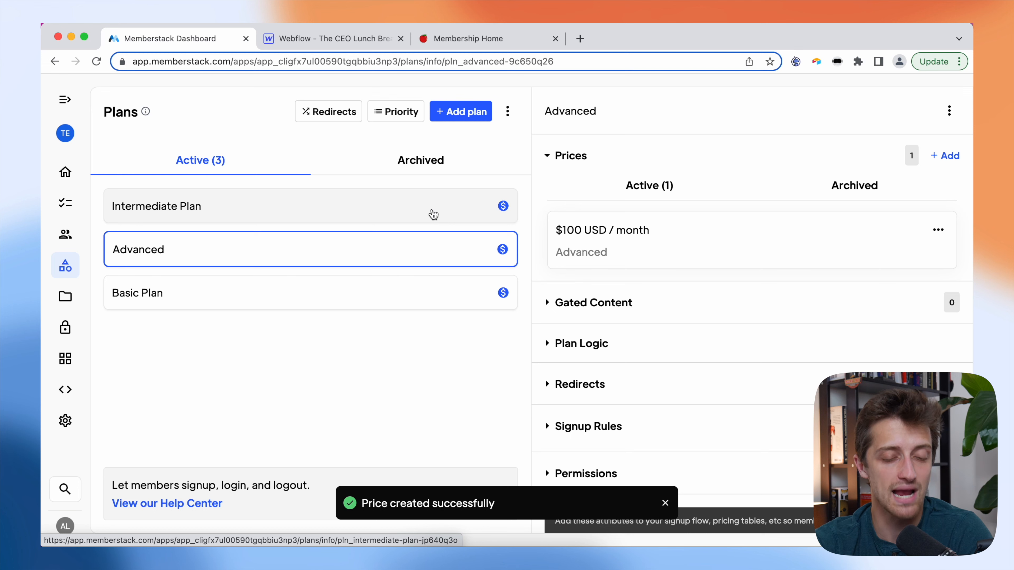
- Review the Basic, Intermediate and Advanced plan details, then return to the Webflow pricing page
left_click(340, 289)
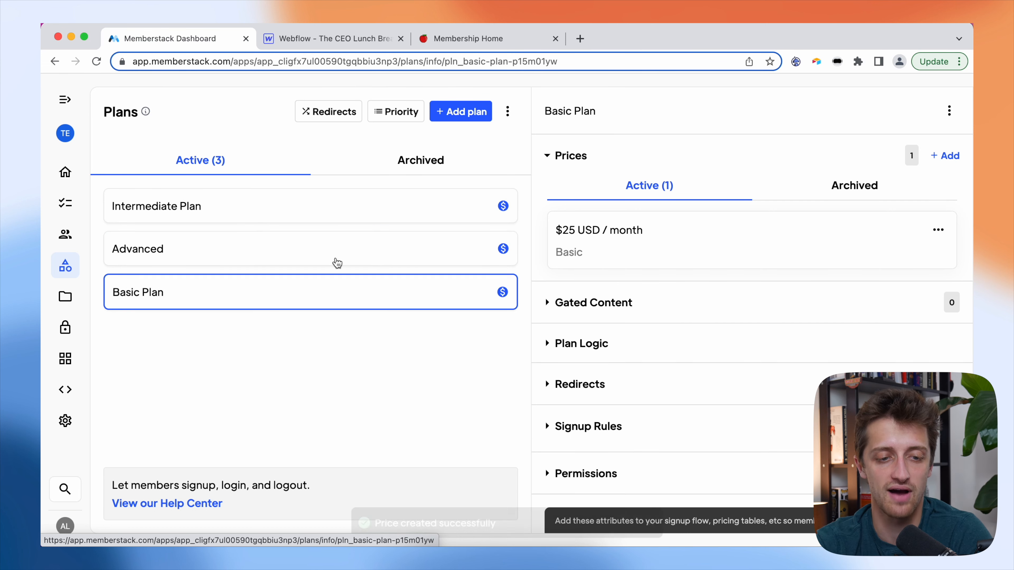
left_click(342, 218)
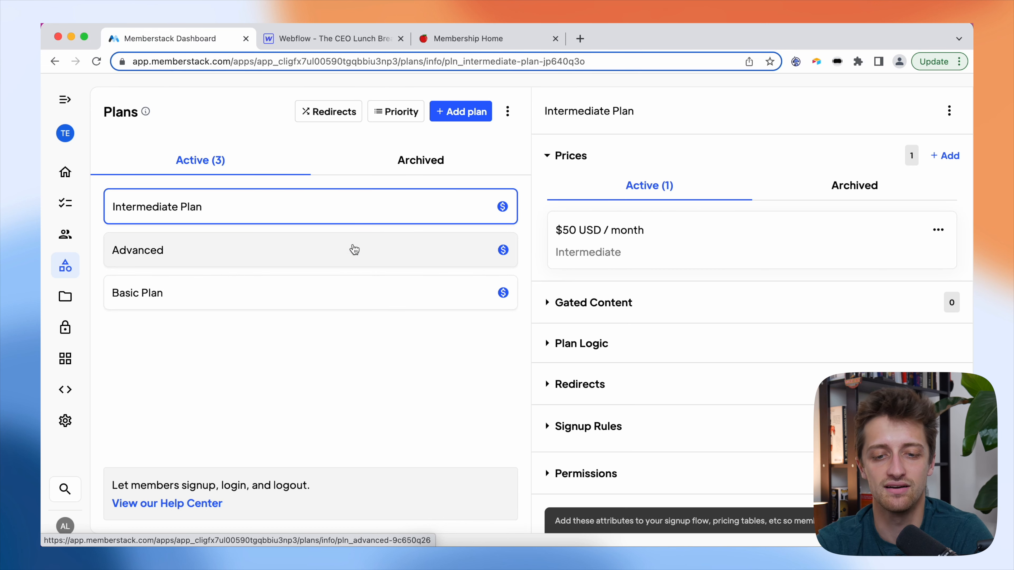
left_click(354, 253)
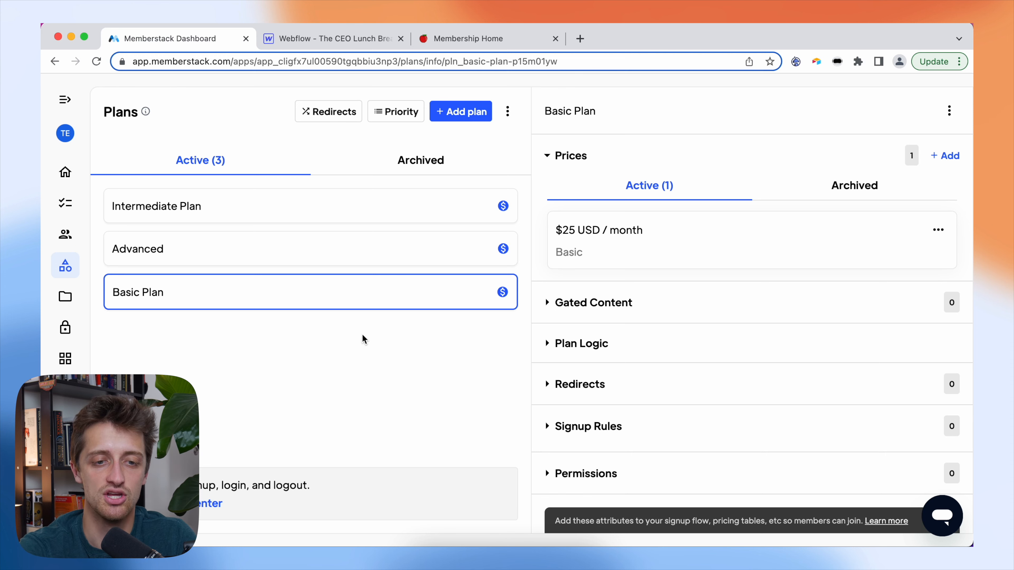
left_click(359, 37)
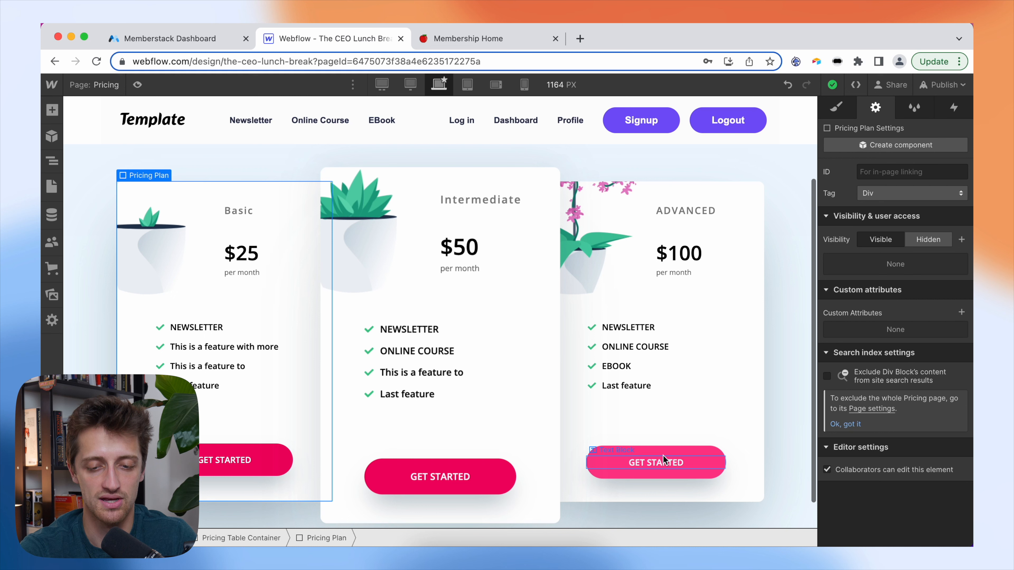
- Link the Basic card's GET STARTED button to the Signup page
left_click(267, 459)
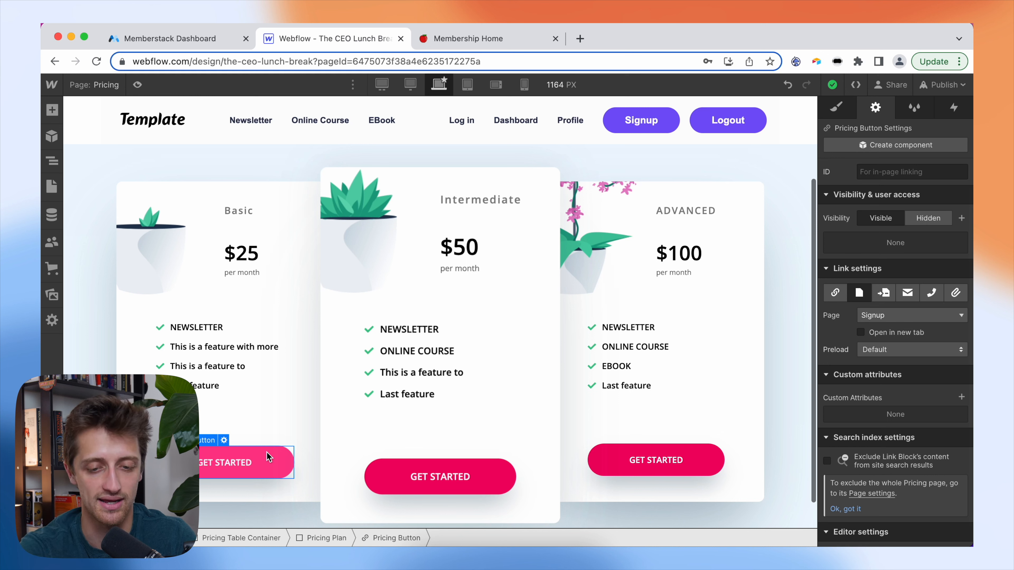
left_click(715, 457)
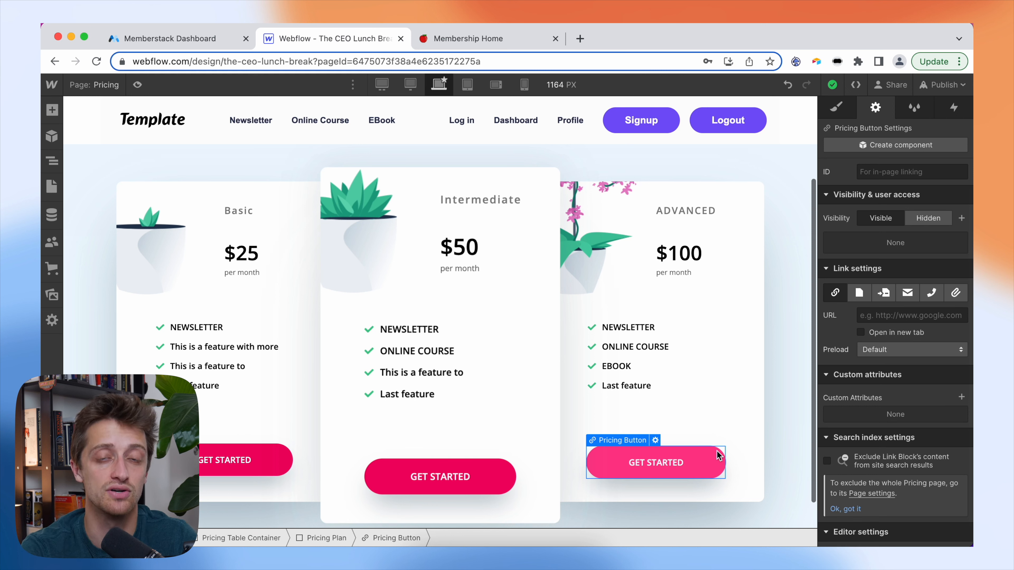
left_click(312, 395)
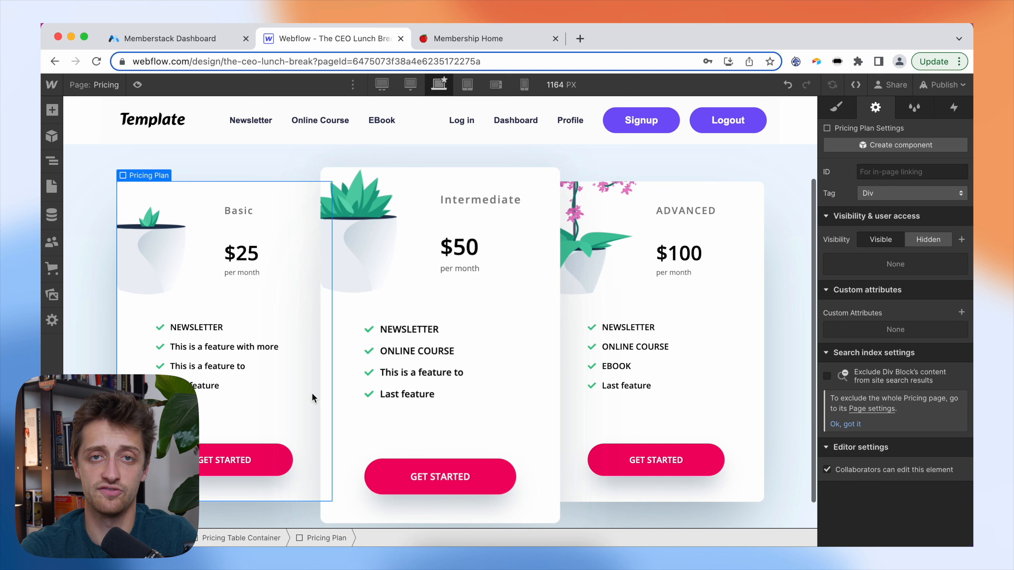
left_click(283, 449)
left_click(860, 293)
left_click(908, 315)
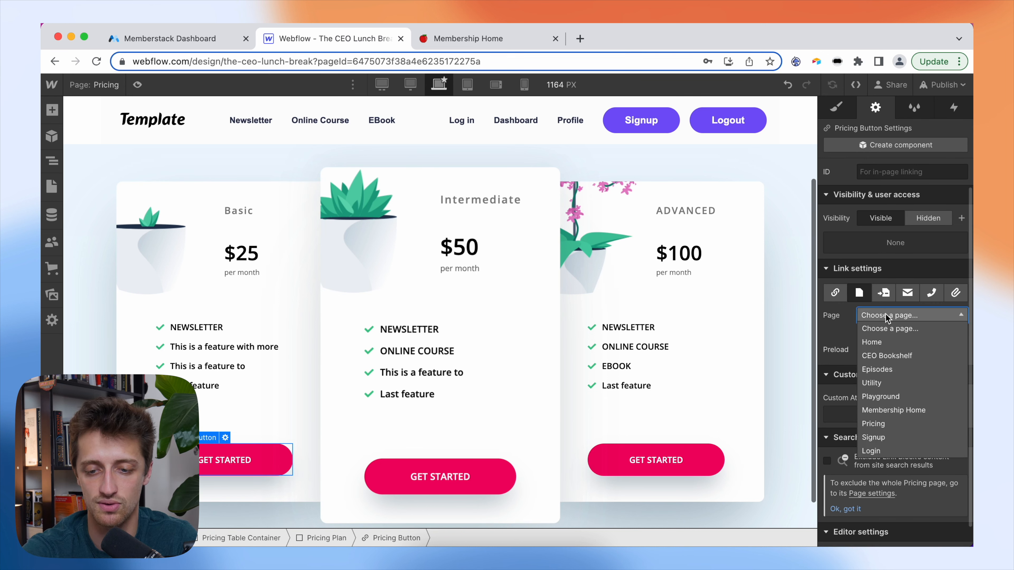
left_click(881, 437)
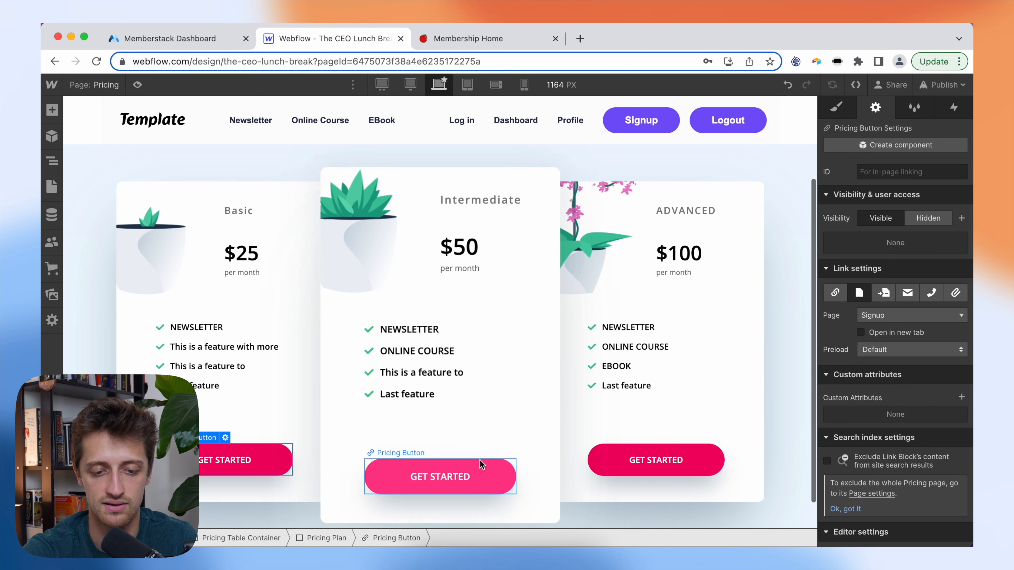
- Link the Intermediate and Advanced GET STARTED buttons to the Signup page as well
left_click(431, 463)
left_click(433, 454)
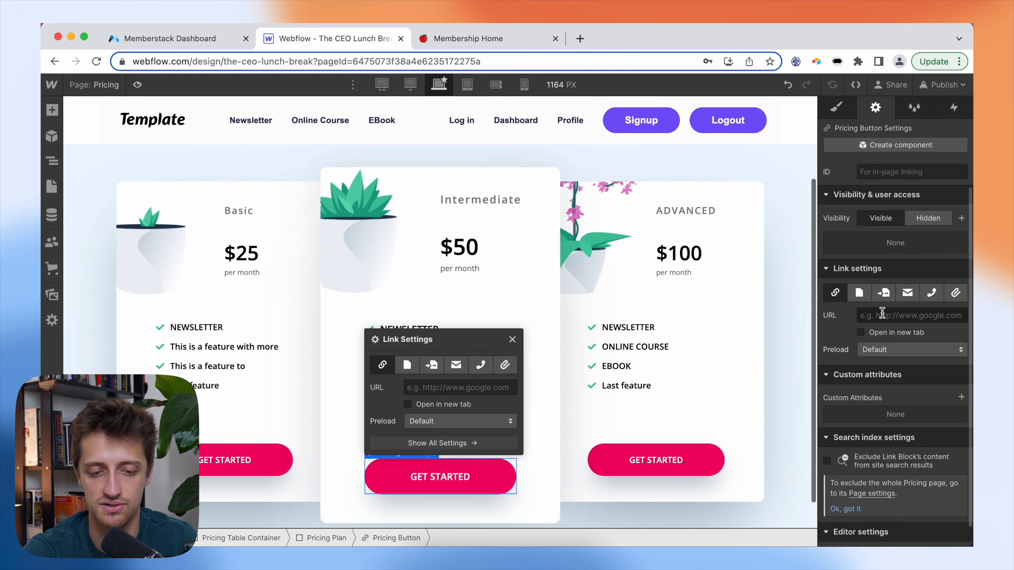
left_click(407, 364)
left_click(459, 388)
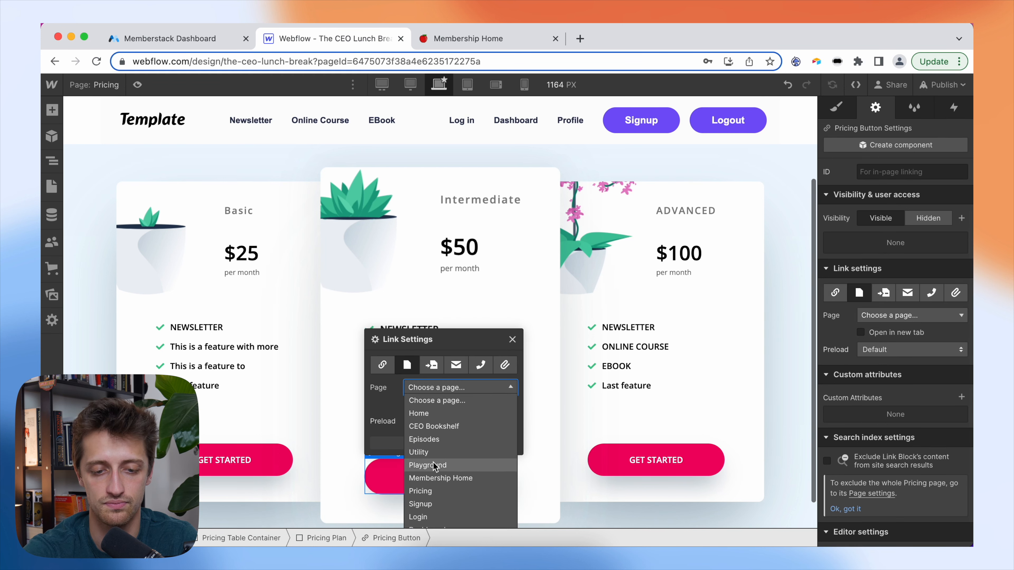
left_click(427, 507)
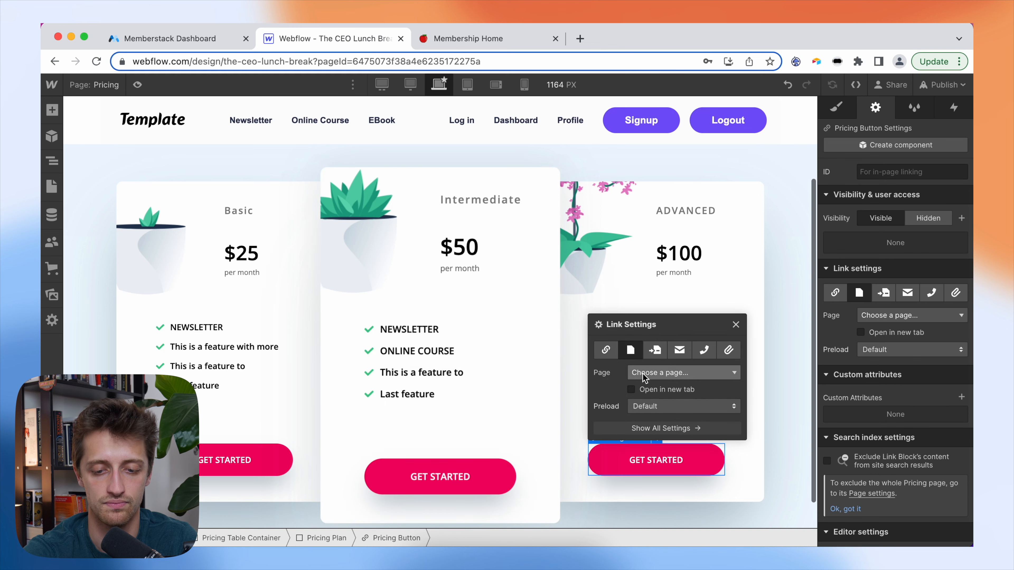
left_click(645, 374)
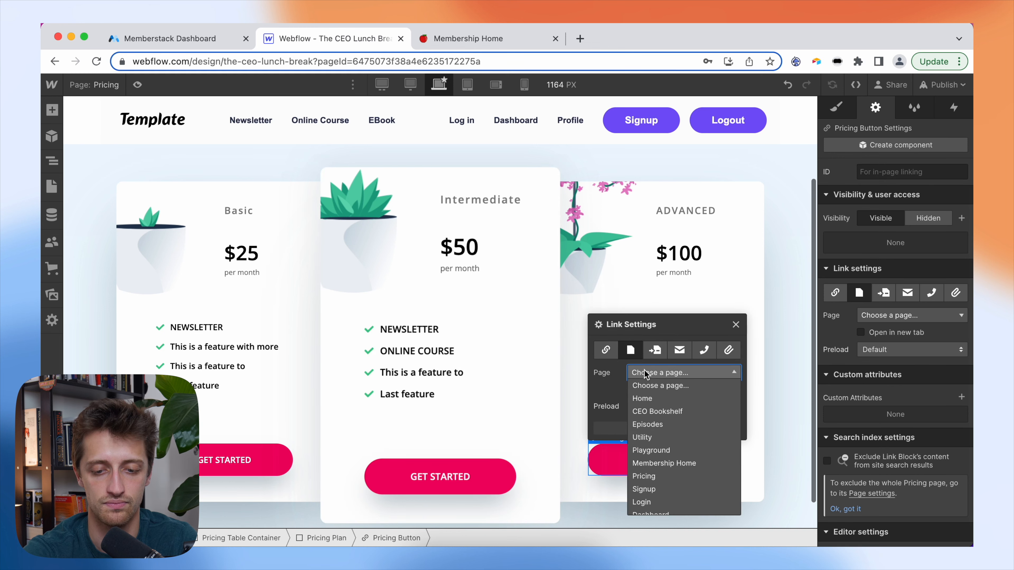
left_click(644, 488)
left_click(600, 487)
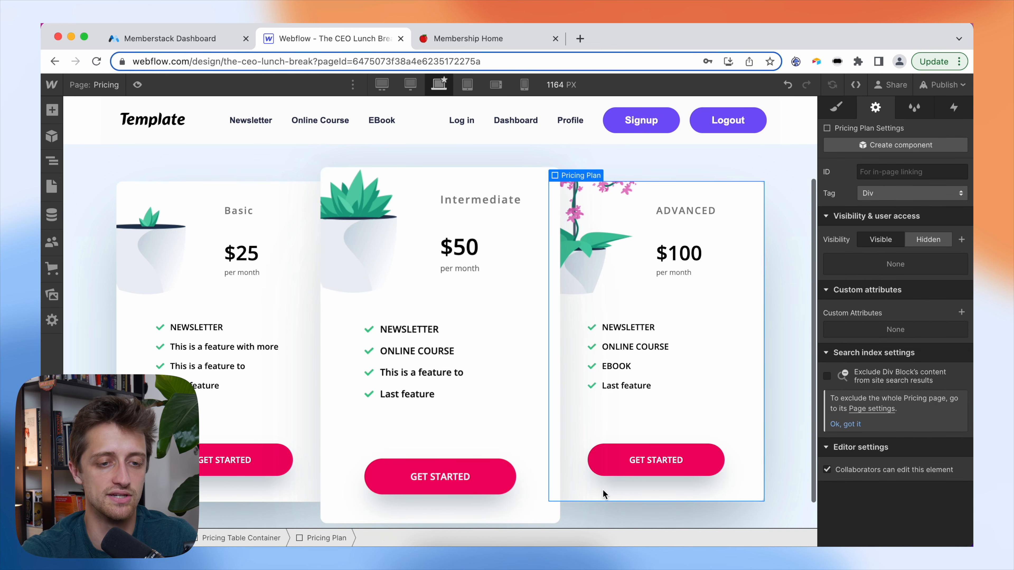
left_click(158, 37)
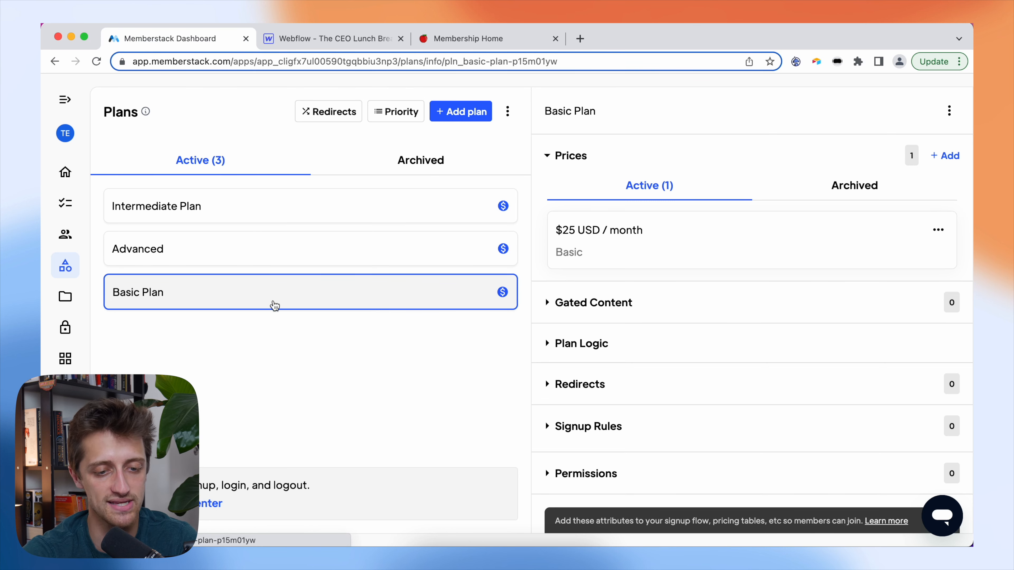
- Scroll the Basic Plan panel and copy its data-ms-price:add attribute name
scroll(749, 373, "down", 4)
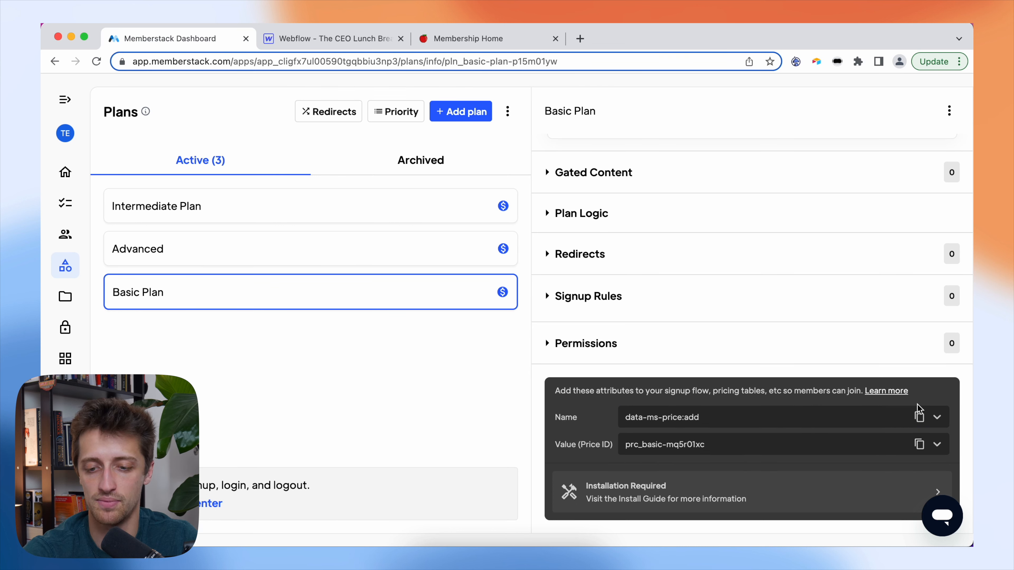
left_click(919, 418)
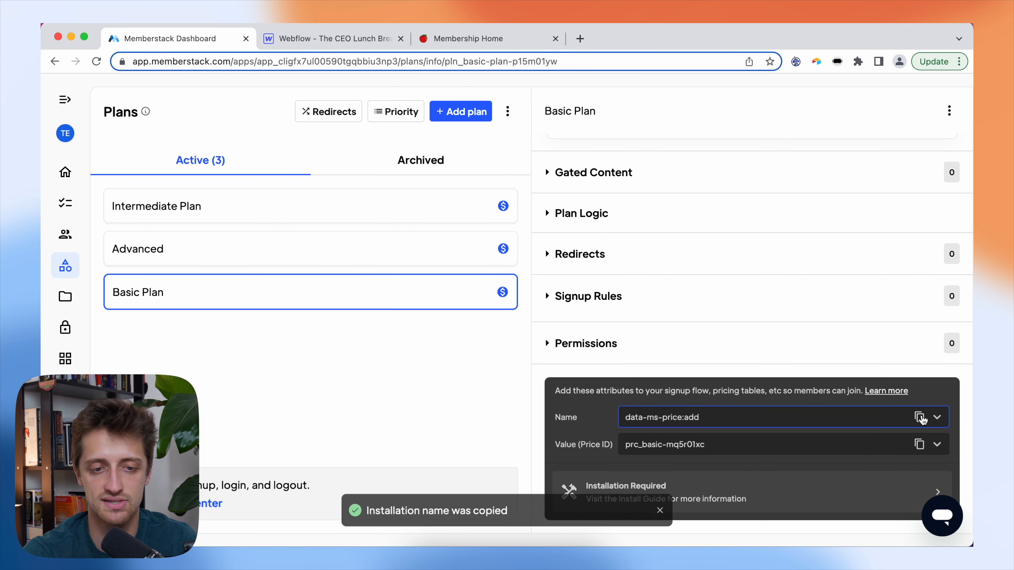
- Add a custom attribute named data-ms-price:update to the Basic GET STARTED button
left_click(336, 40)
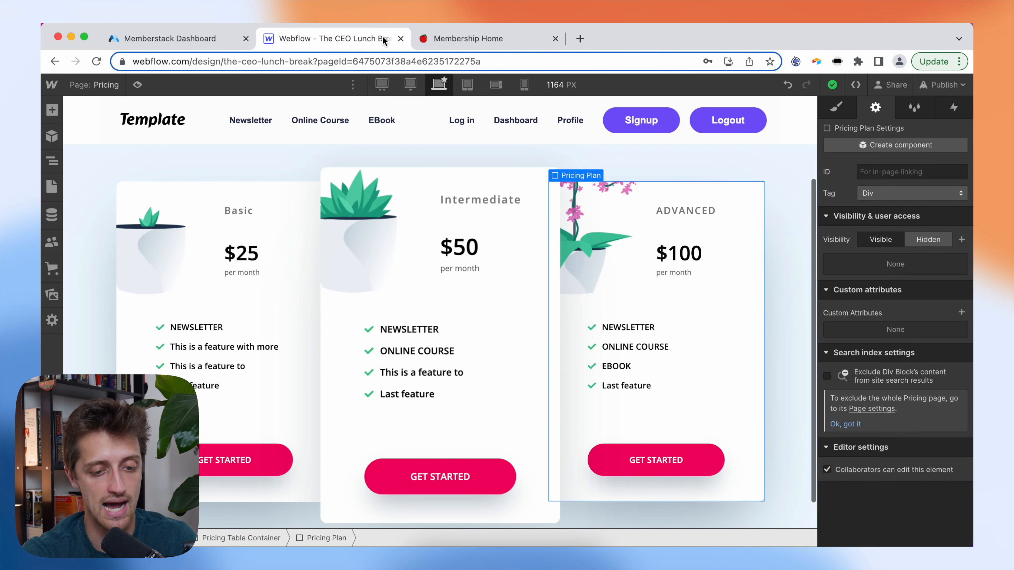
left_click(283, 459)
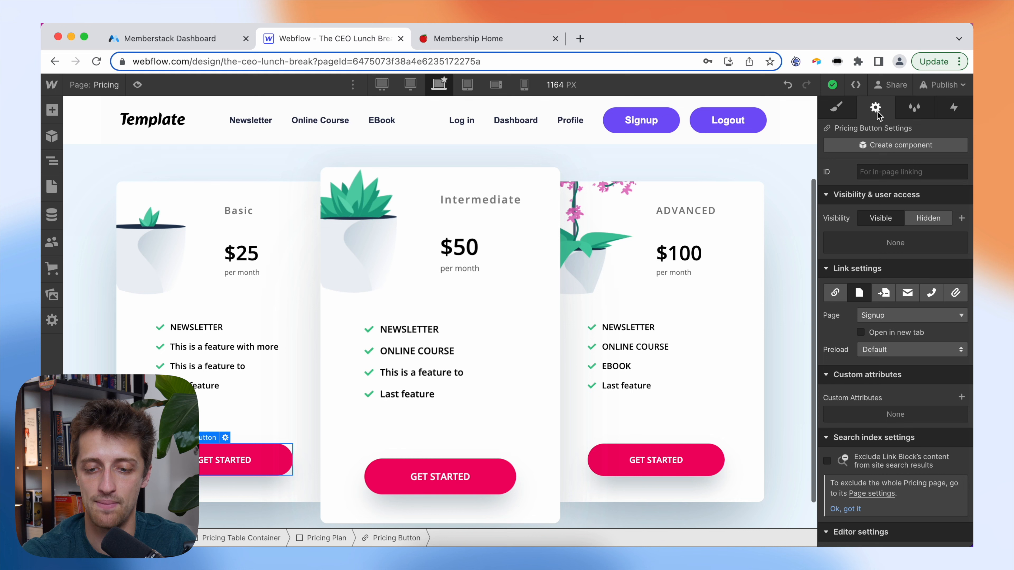
scroll(885, 320, "down", 1)
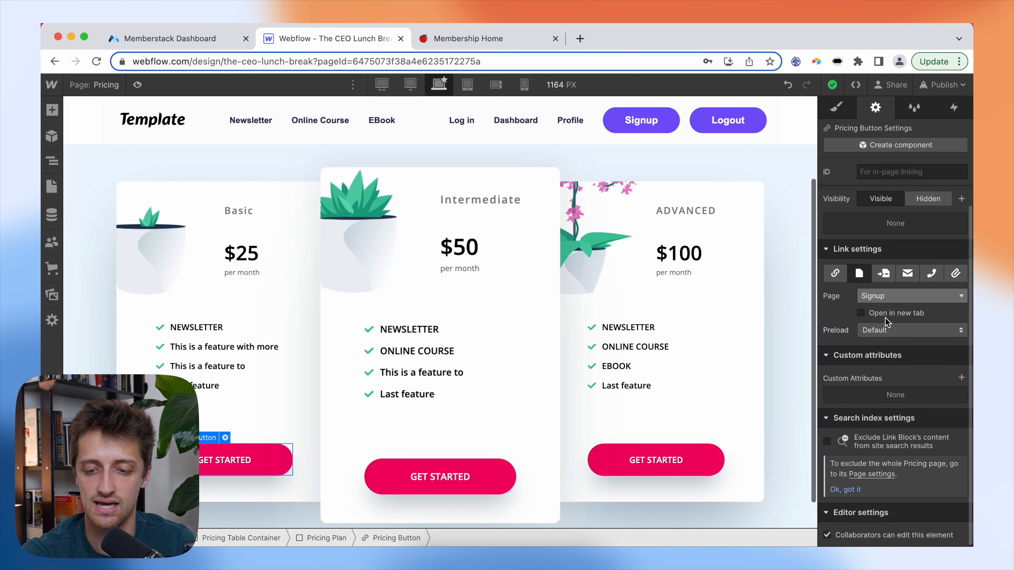
left_click(961, 377)
key("super+v")
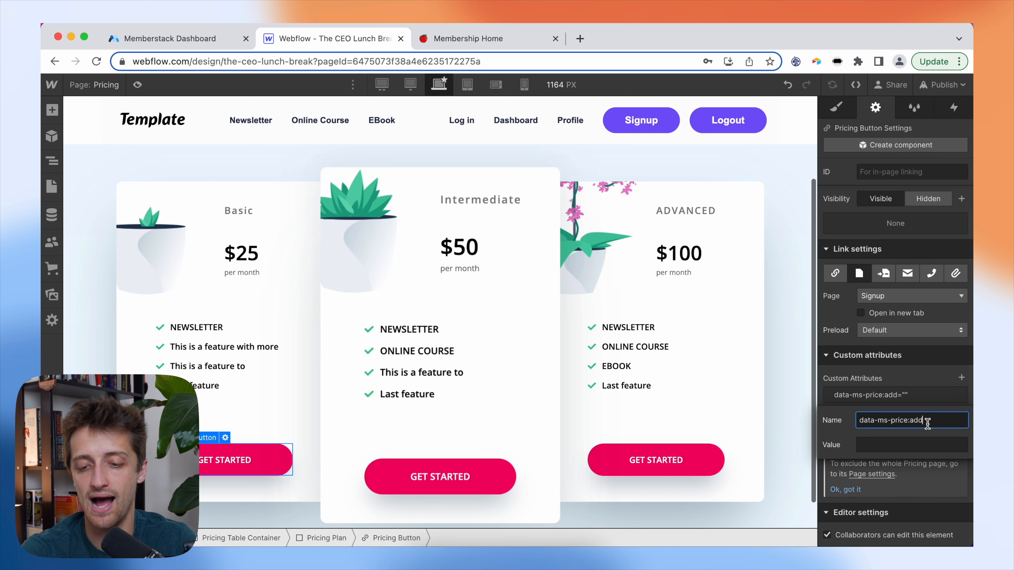
left_click_drag(927, 423, 918, 426)
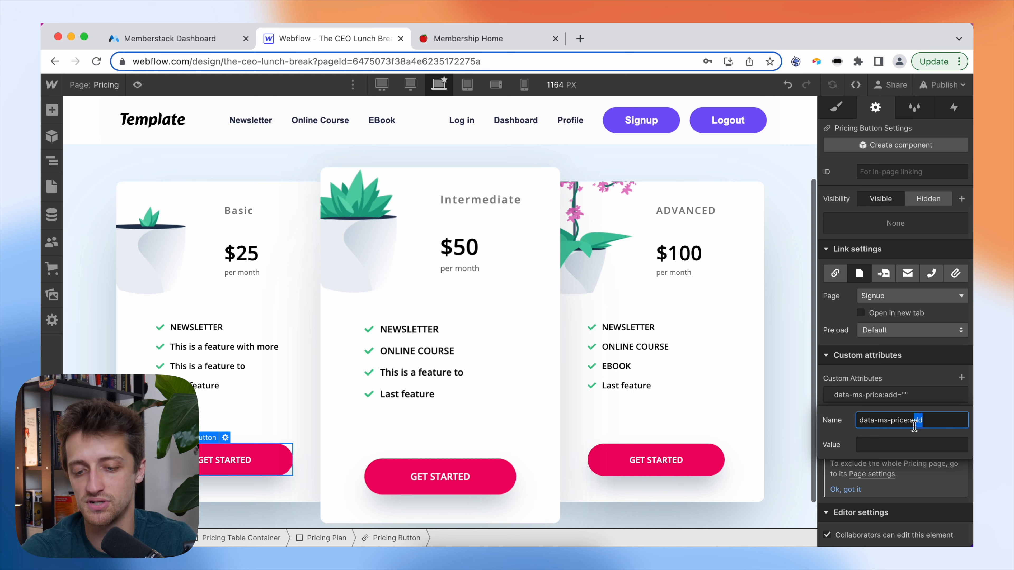
left_click(934, 422)
key("BackSpace")
key("BackSpace")
key("BackSpace")
type("update")
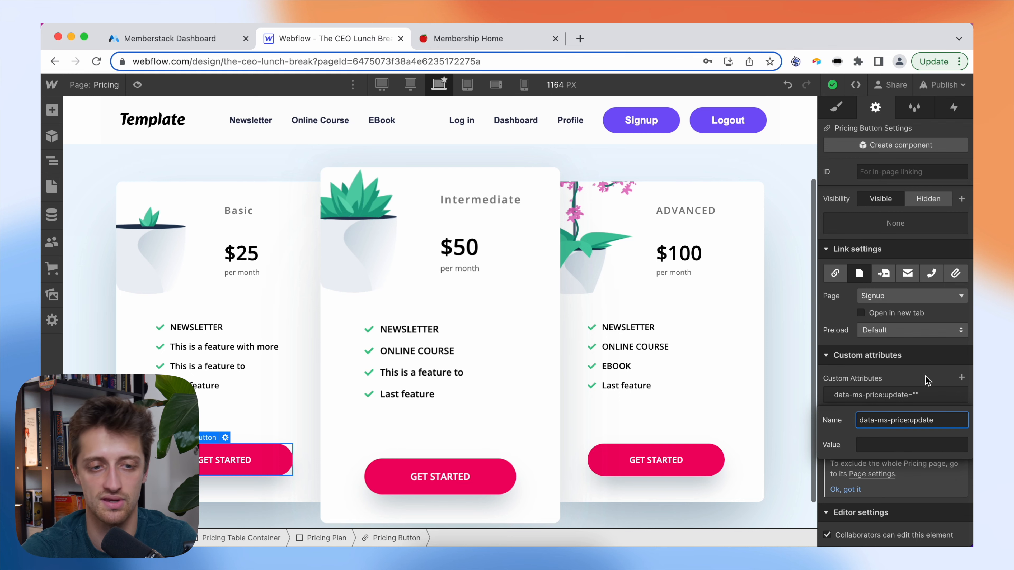
- Set the attribute's value to the Basic plan's price ID copied from Memberstack
left_click(204, 38)
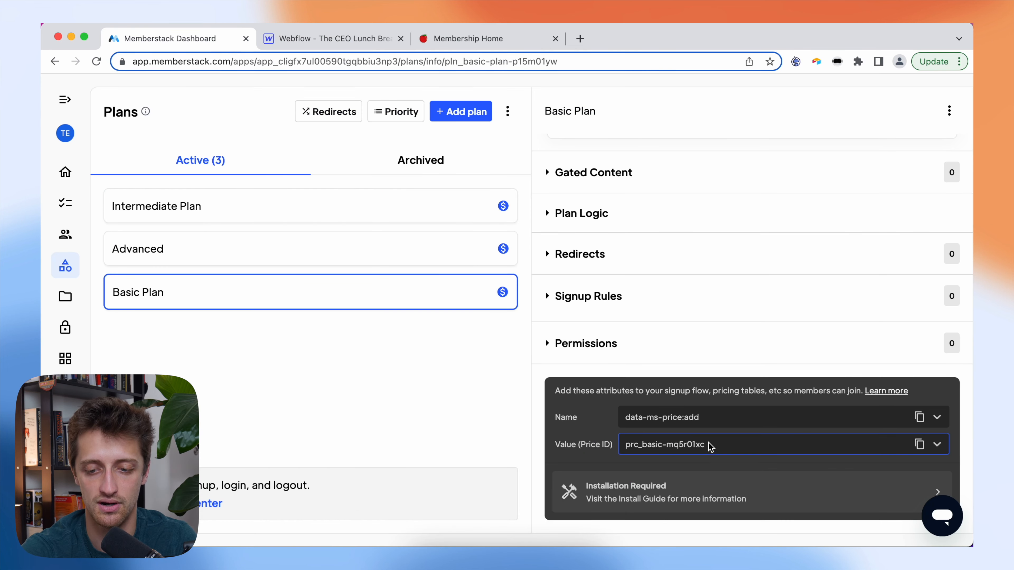
left_click(918, 447)
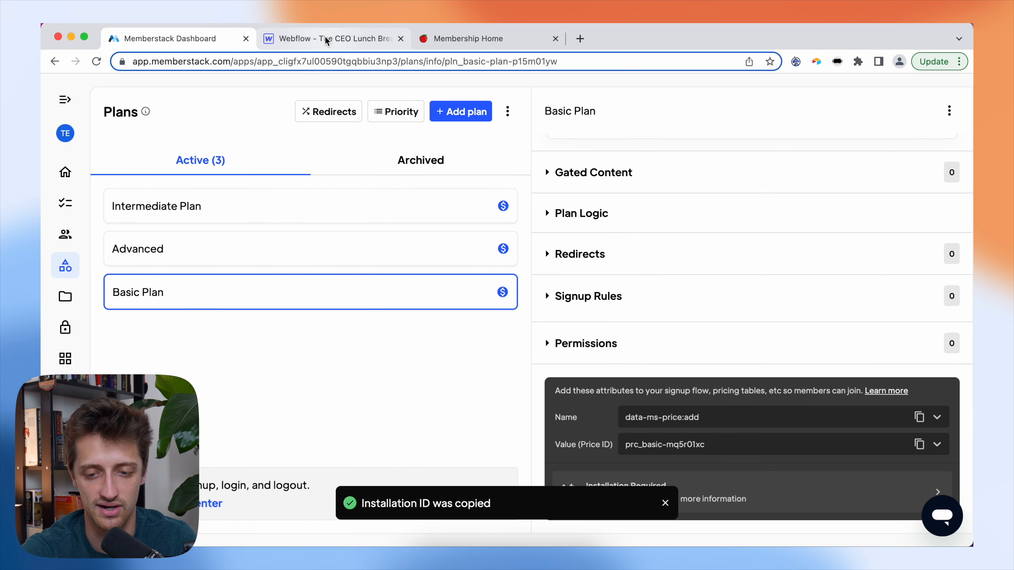
left_click(324, 39)
left_click(940, 400)
left_click(887, 444)
type("prc_basic-mq5r01xd")
left_click(903, 395)
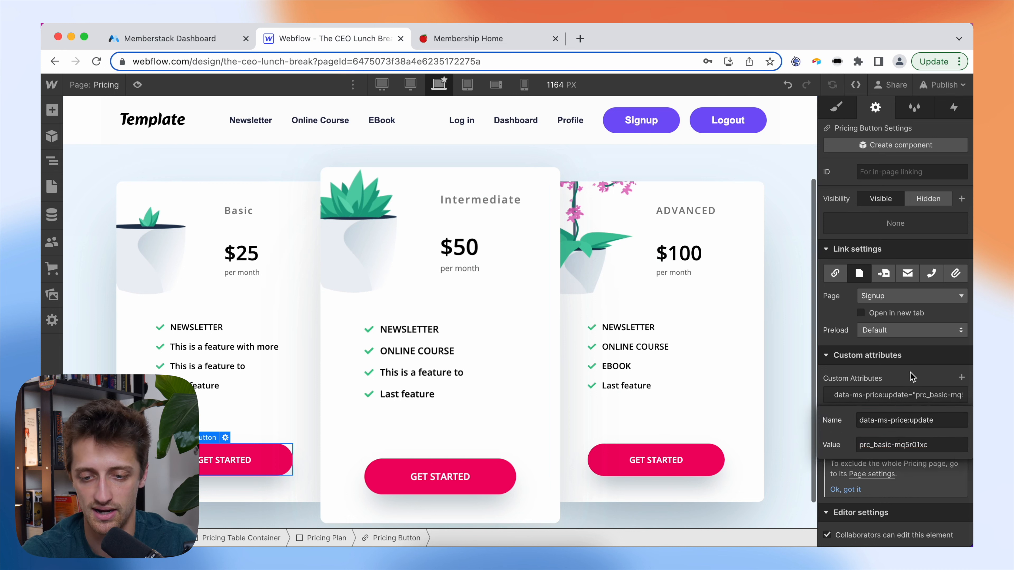
left_click(900, 398)
left_click(934, 445)
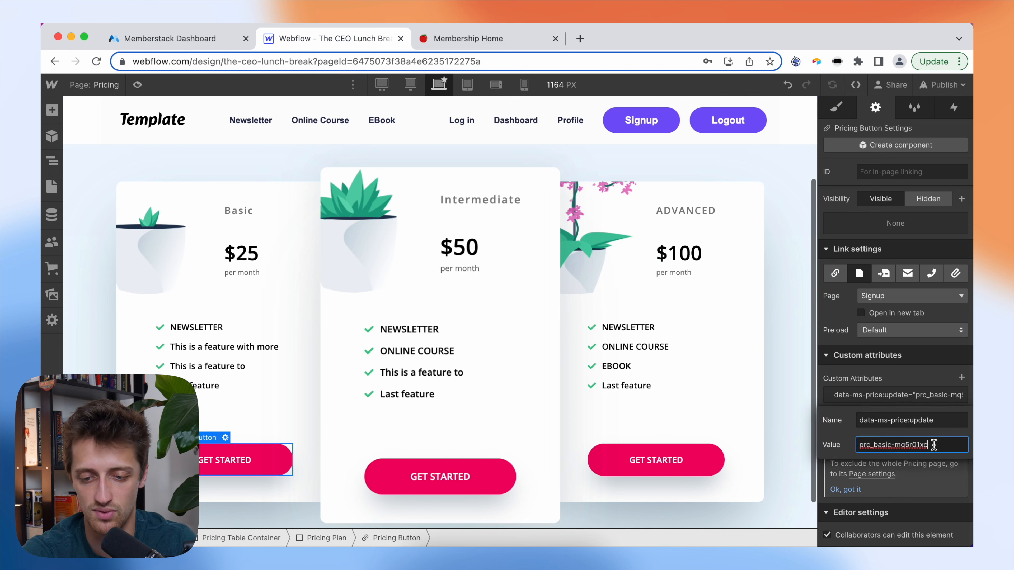
key("BackSpace")
type("c")
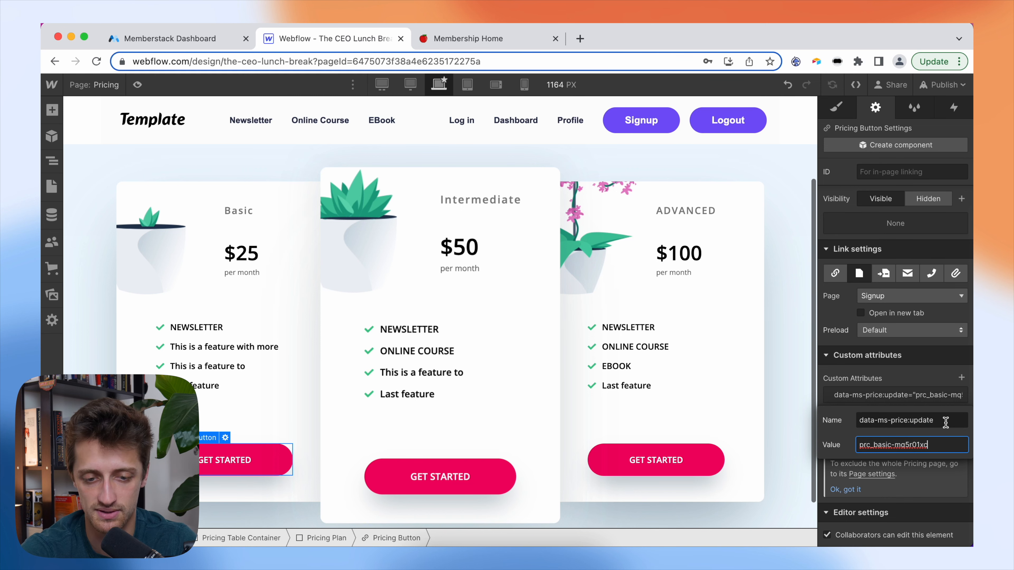
- Add a data-ms-price:update custom attribute to the Intermediate GET STARTED button
left_click(505, 475)
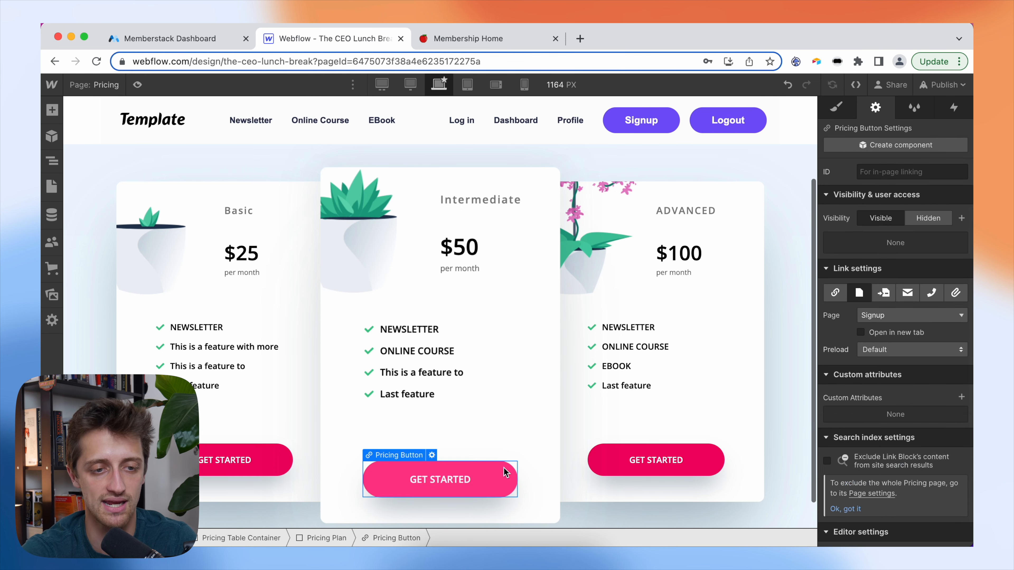
left_click(129, 40)
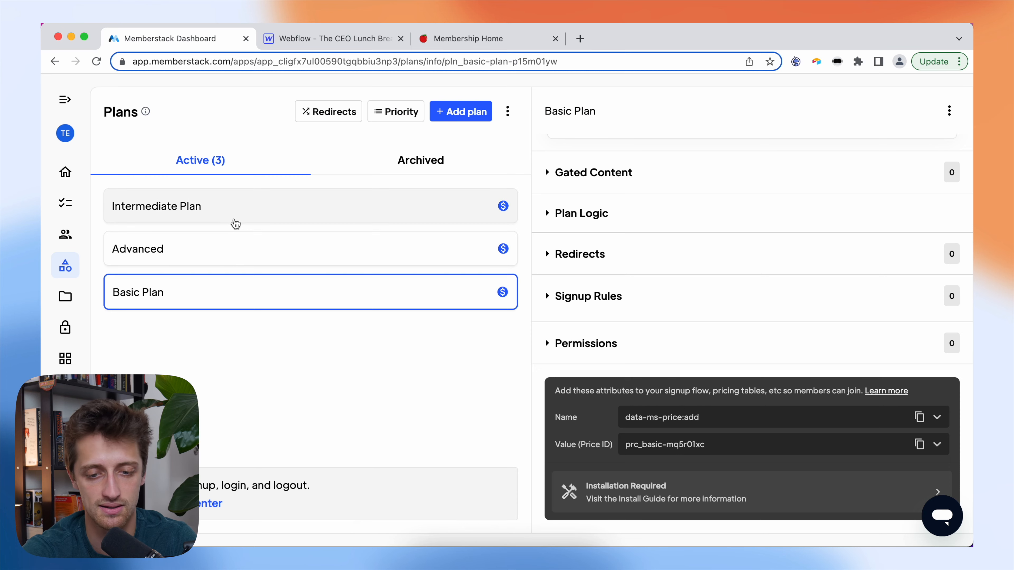
left_click(235, 212)
scroll(738, 327, "down", 5)
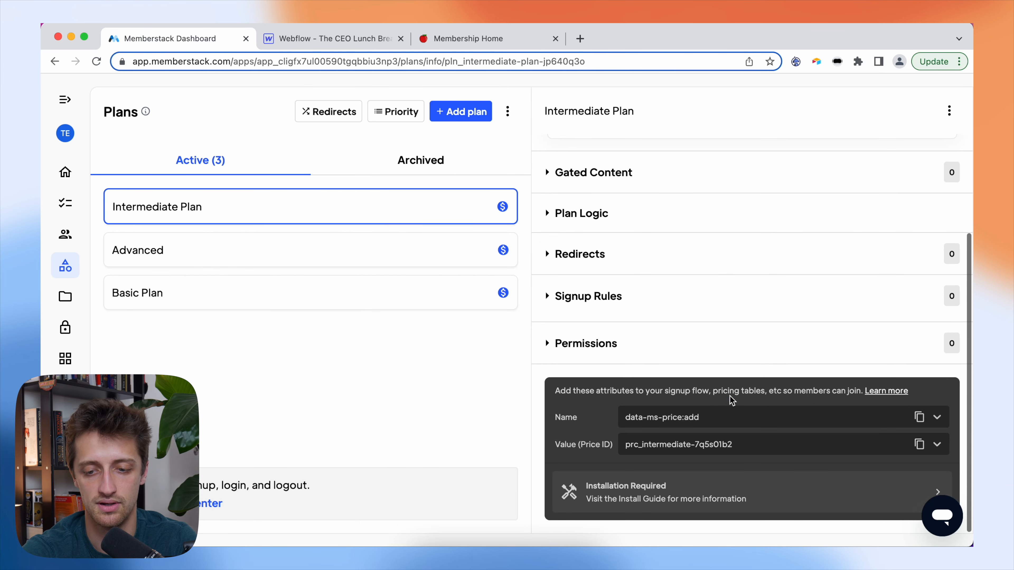
left_click(919, 417)
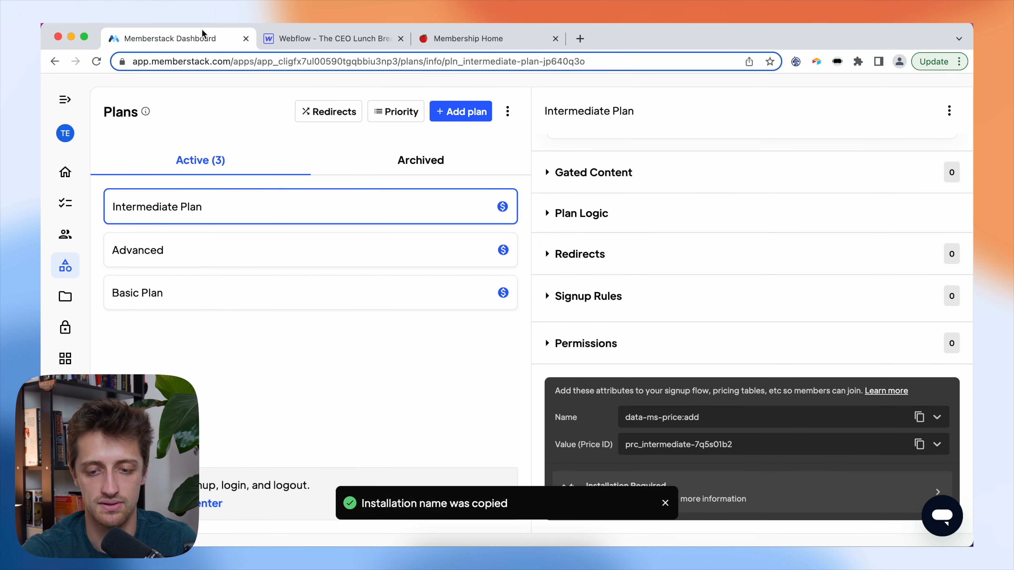
left_click(304, 39)
left_click(961, 396)
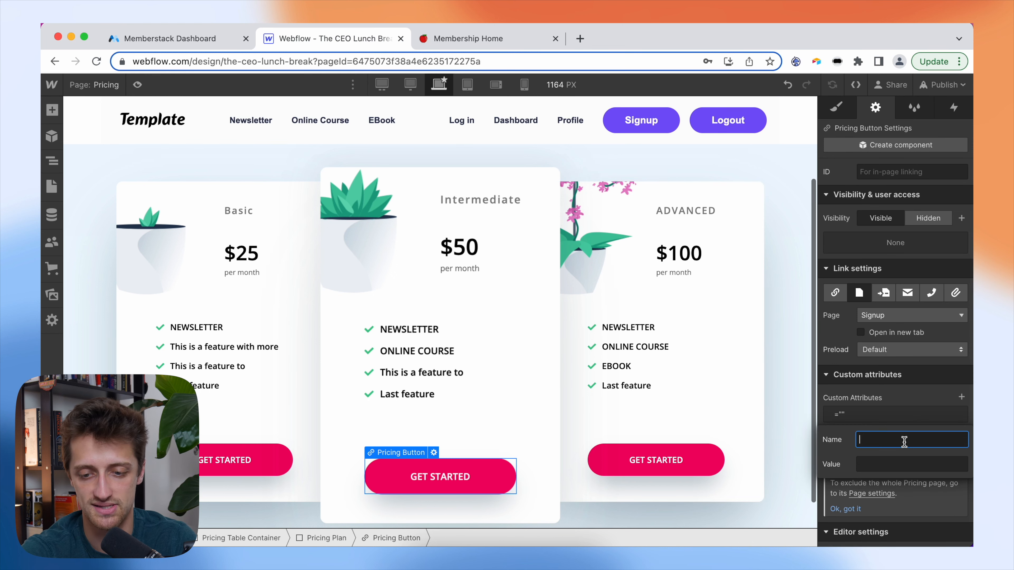
key("super+v")
type("update")
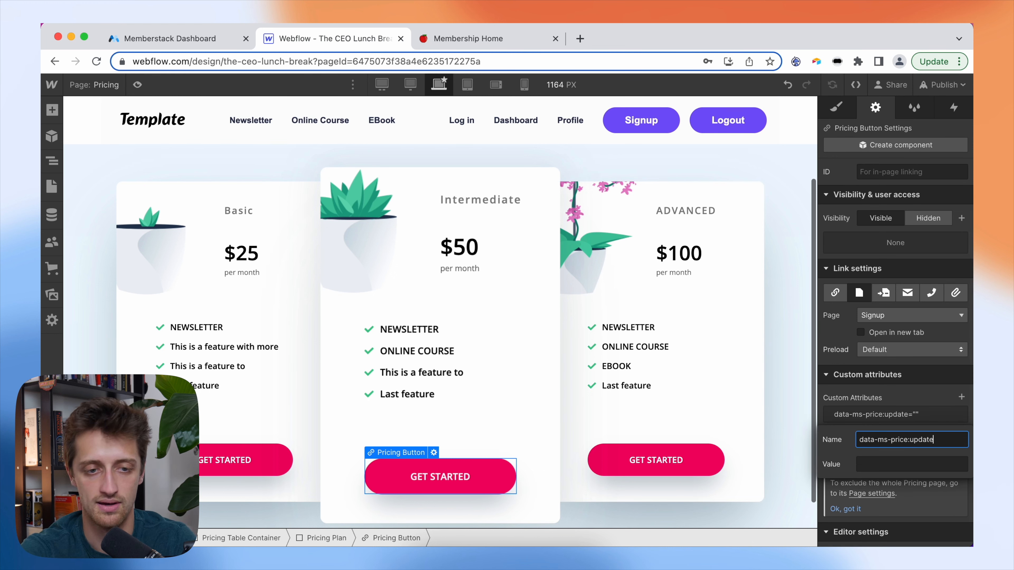
- Paste the Intermediate plan's price ID from Memberstack as the attribute value
left_click(191, 39)
left_click(918, 445)
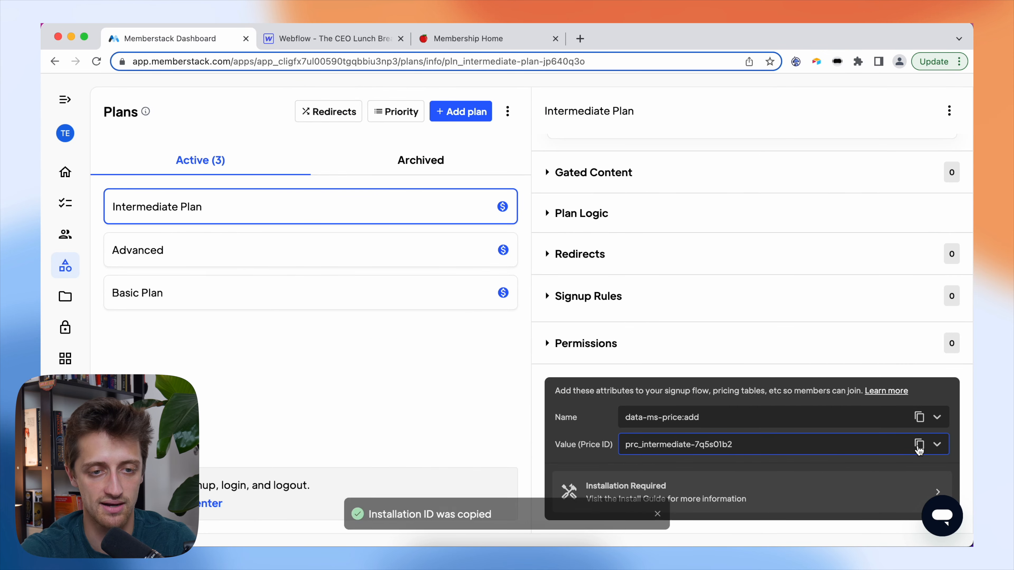
left_click(311, 40)
left_click(896, 465)
key("super+v")
left_click(920, 400)
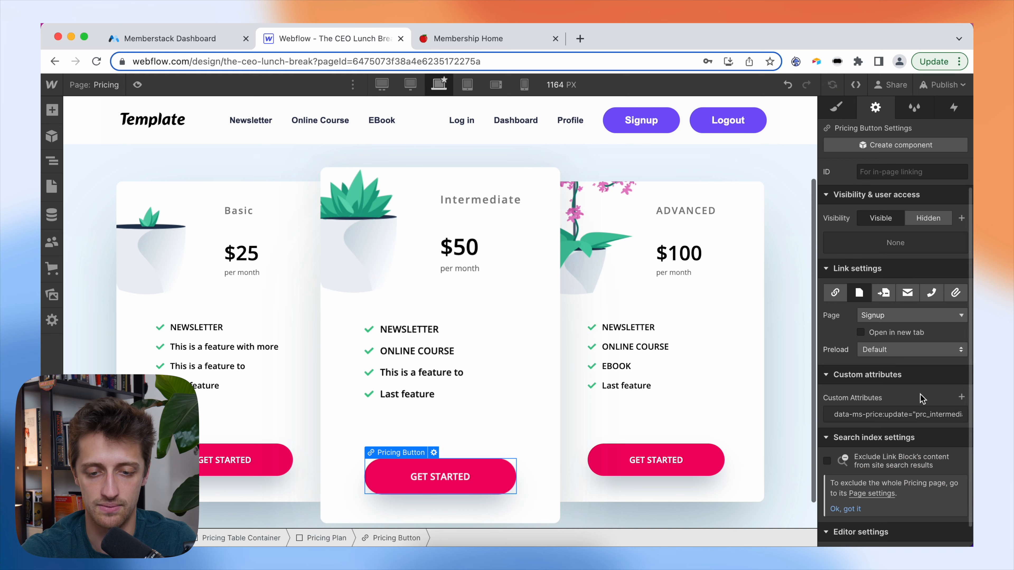
- Select the Advanced GET STARTED button and copy the Advanced plan's attribute name from Memberstack
left_click(693, 457)
left_click(144, 38)
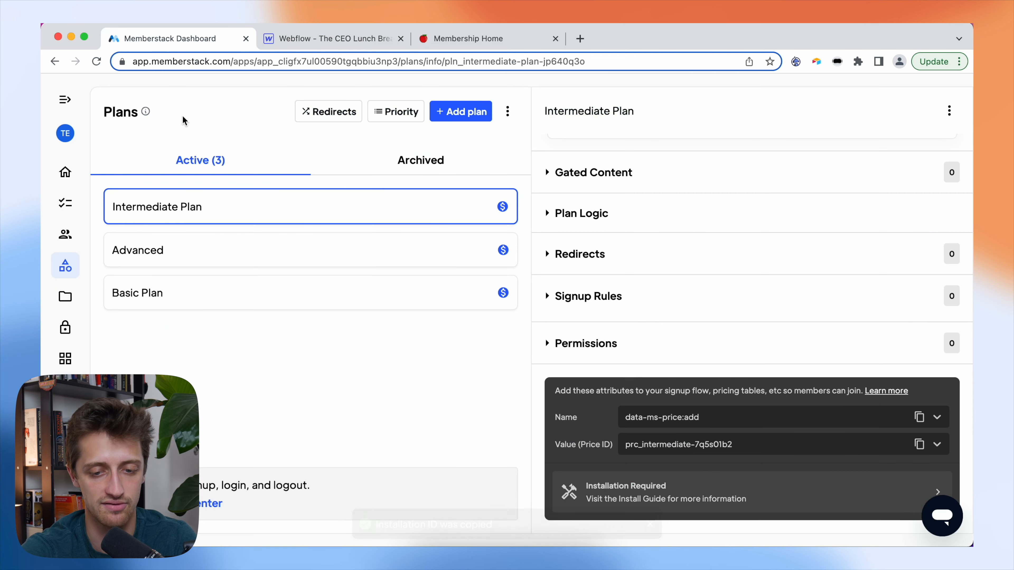
left_click(182, 245)
scroll(788, 383, "down", 3)
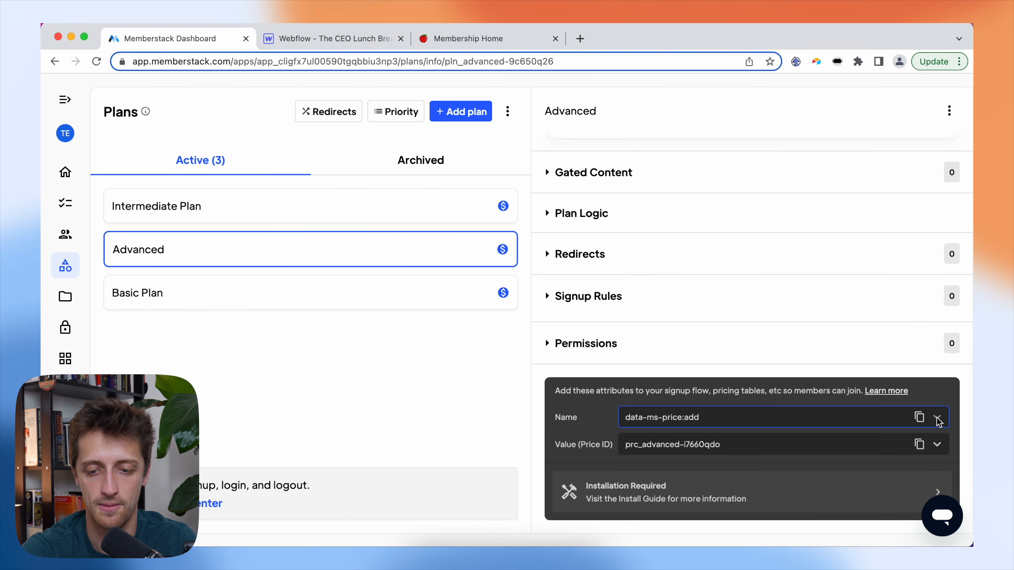
left_click(918, 418)
left_click(311, 38)
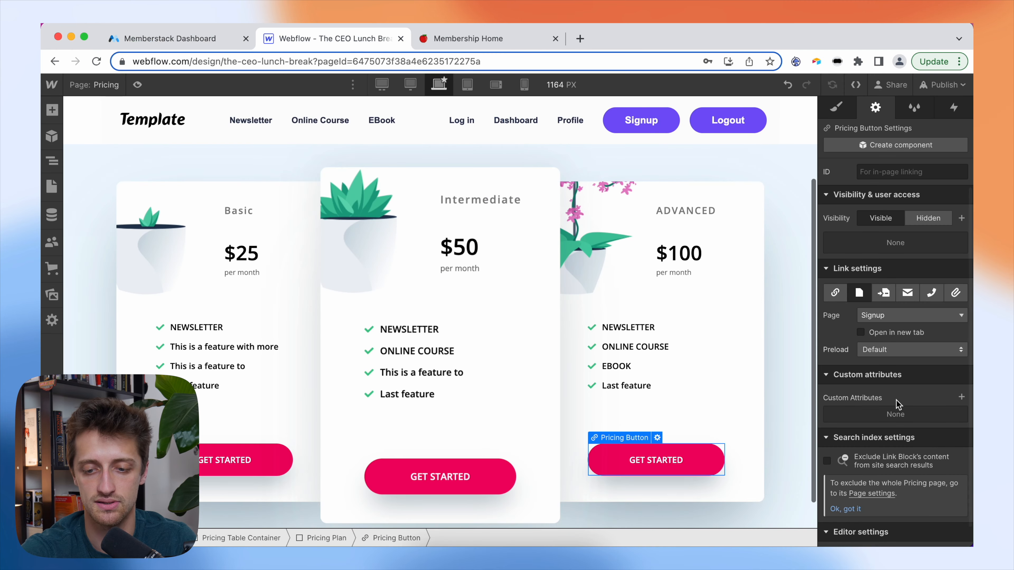
- Add a custom attribute named data-ms-price:update to the Advanced button
left_click(960, 397)
type("v")
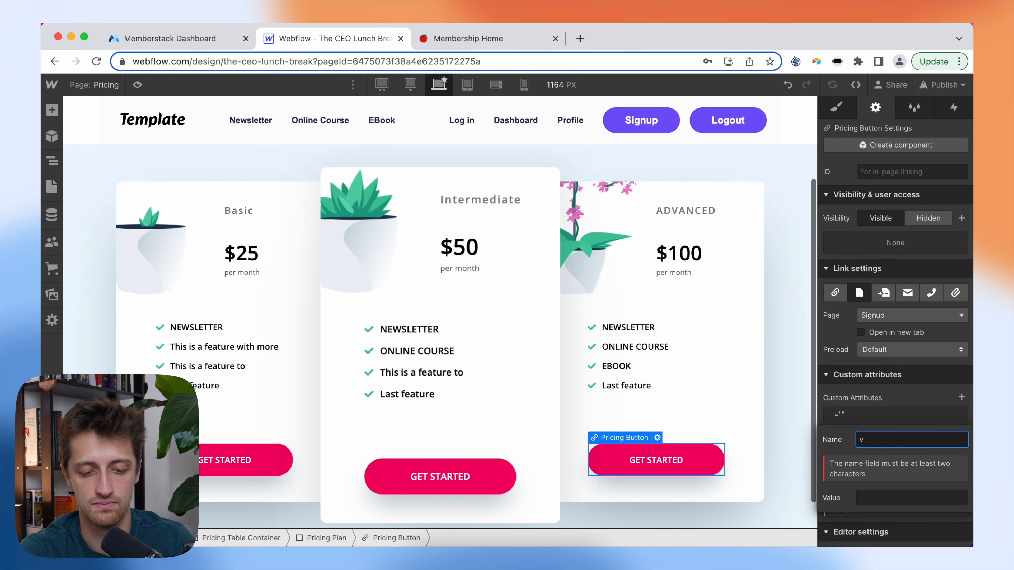
key("super+v")
key("BackSpace")
key("BackSpace")
key("BackSpace")
type("updat")
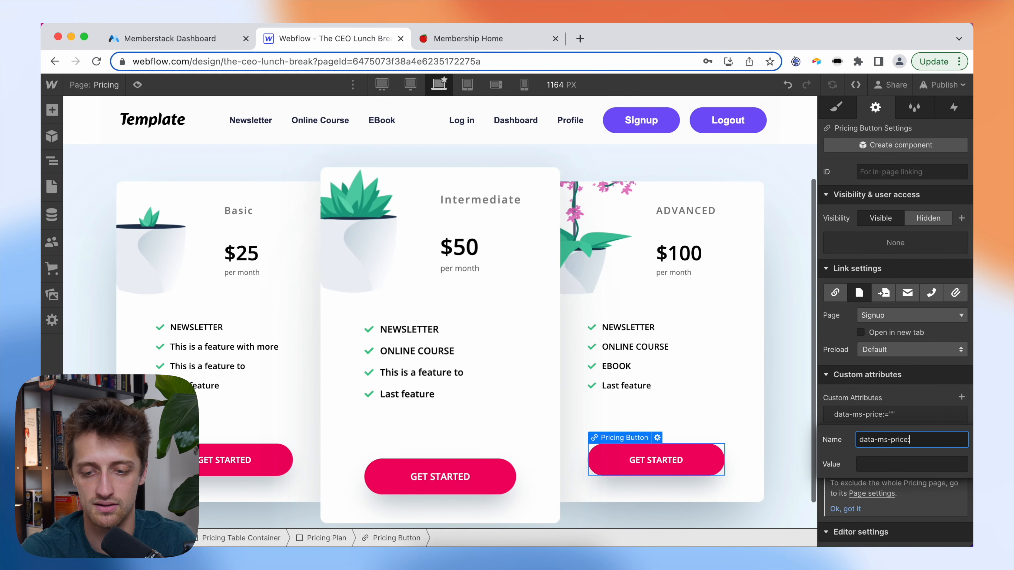
type("e")
- Paste the Advanced plan's price ID from Memberstack as the attribute value
left_click(908, 466)
key("ctrl+shift+Tab")
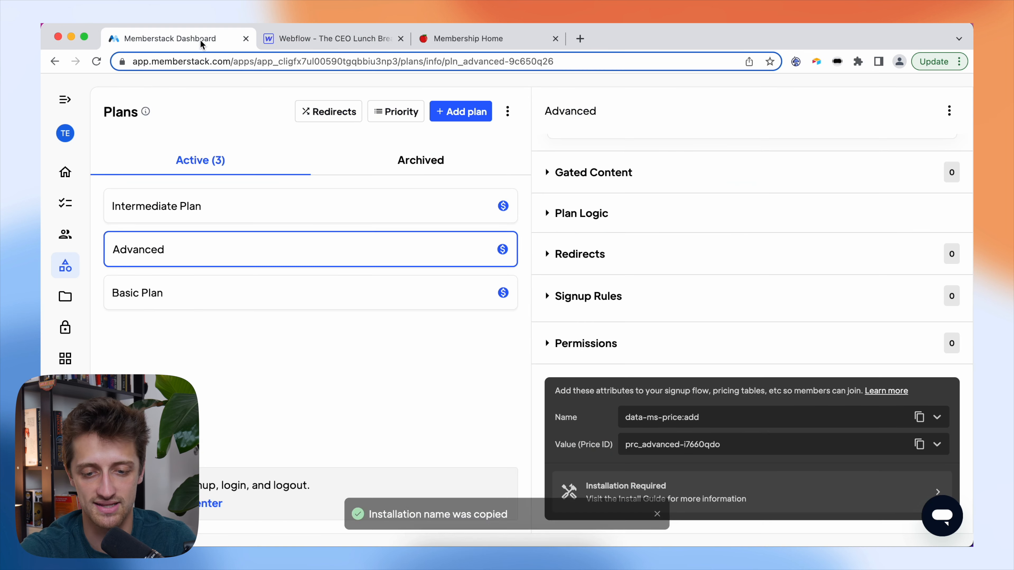
left_click(920, 445)
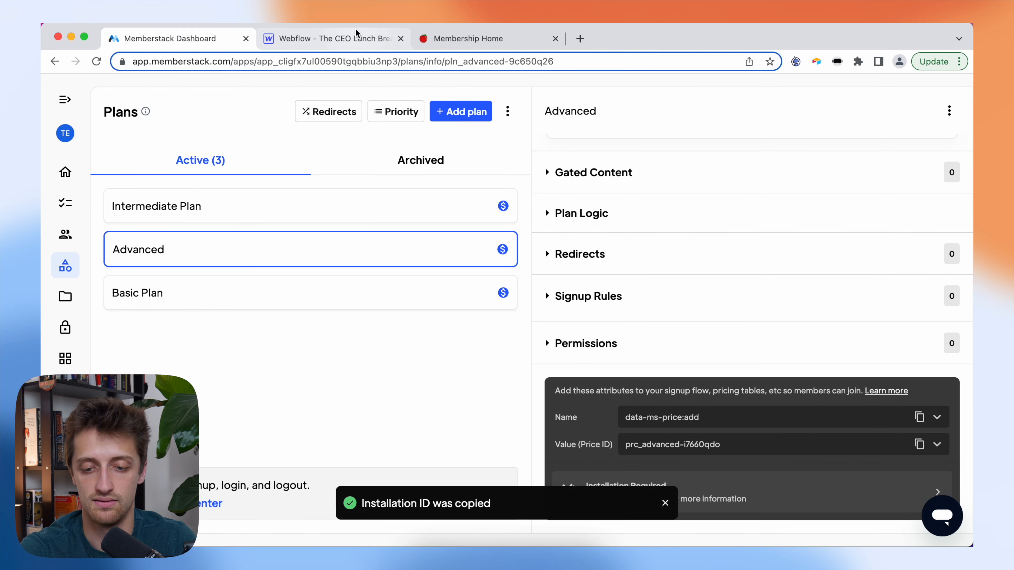
left_click(351, 38)
key("super+v")
left_click(938, 439)
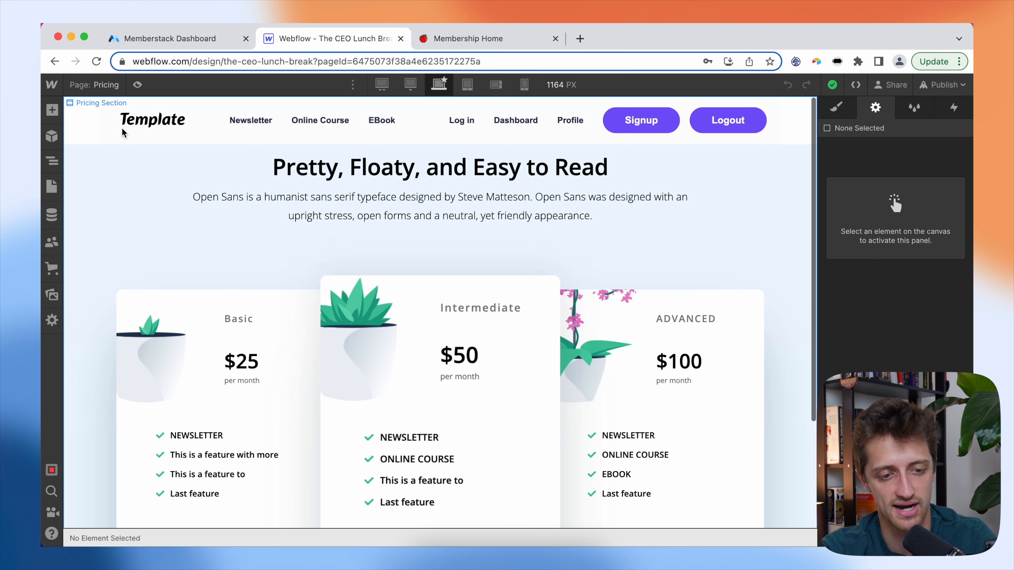
- Open the Add Gated Content dialog from the Basic Plan's Gated Content section
left_click(170, 45)
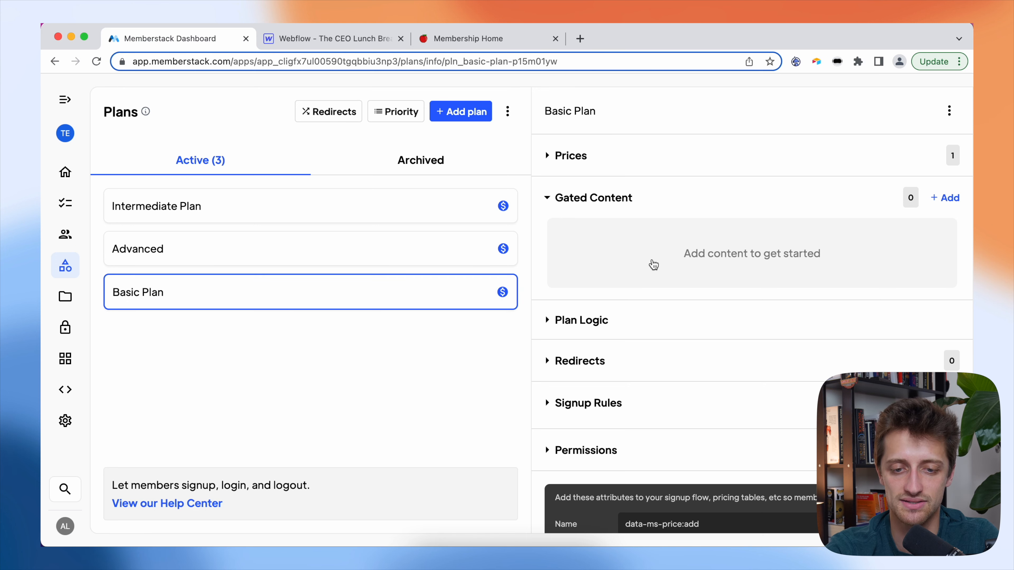
left_click(601, 199)
left_click(624, 200)
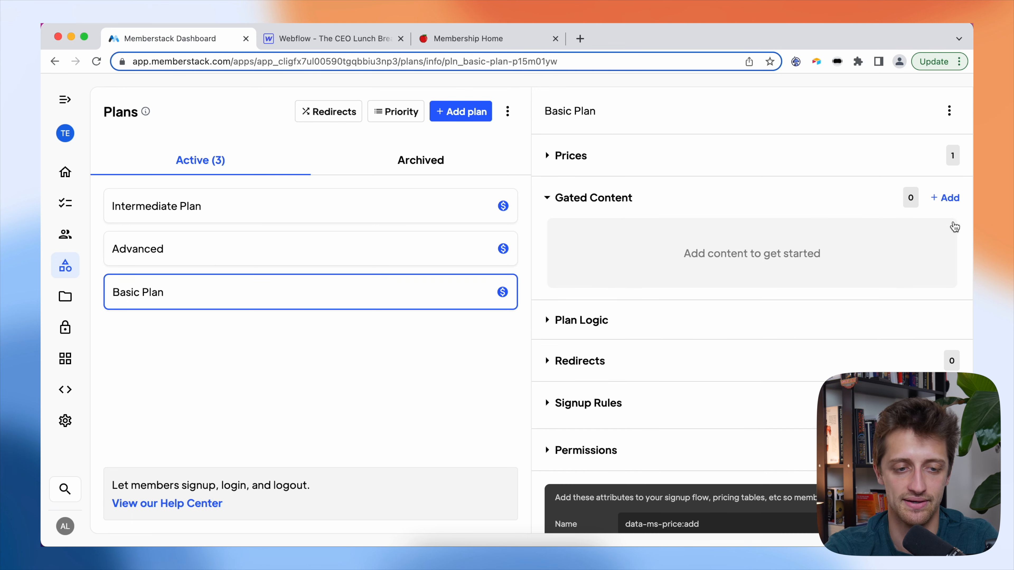
left_click(945, 198)
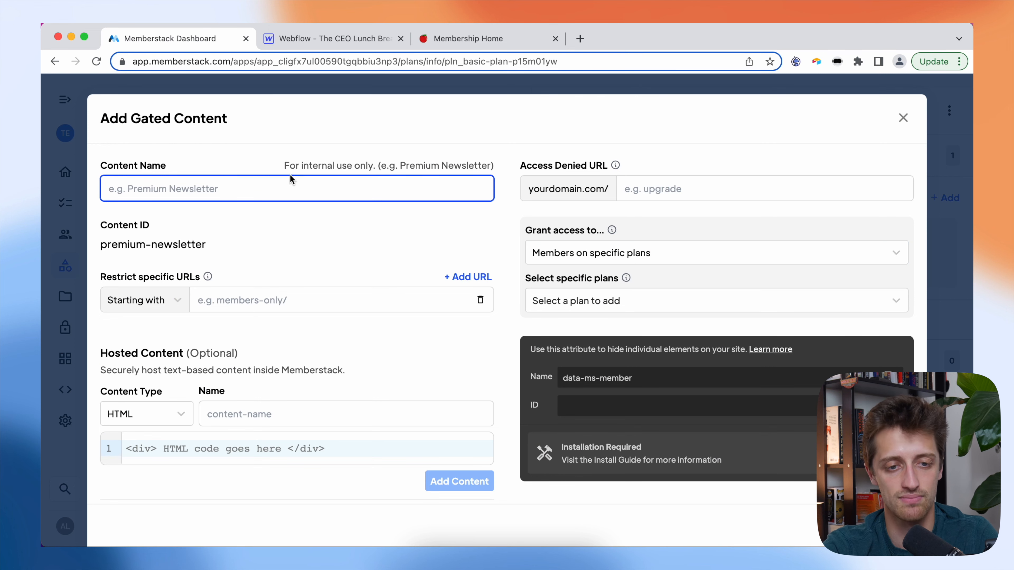
- Browse the Intermediate - Online Course and Advanced - Book pages, ending on Basic - Newsletter
left_click(354, 43)
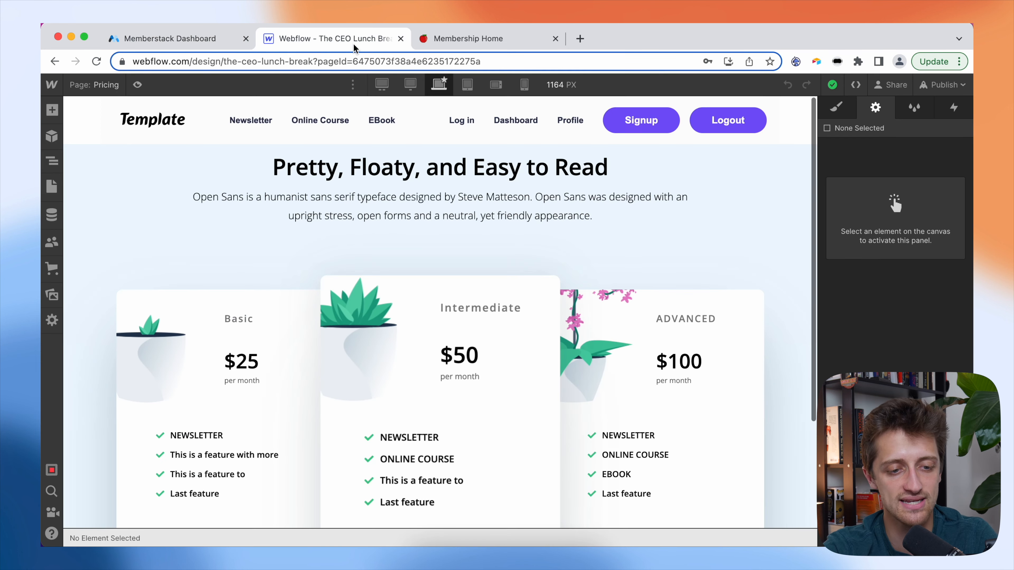
left_click(97, 88)
scroll(128, 367, "down", 2)
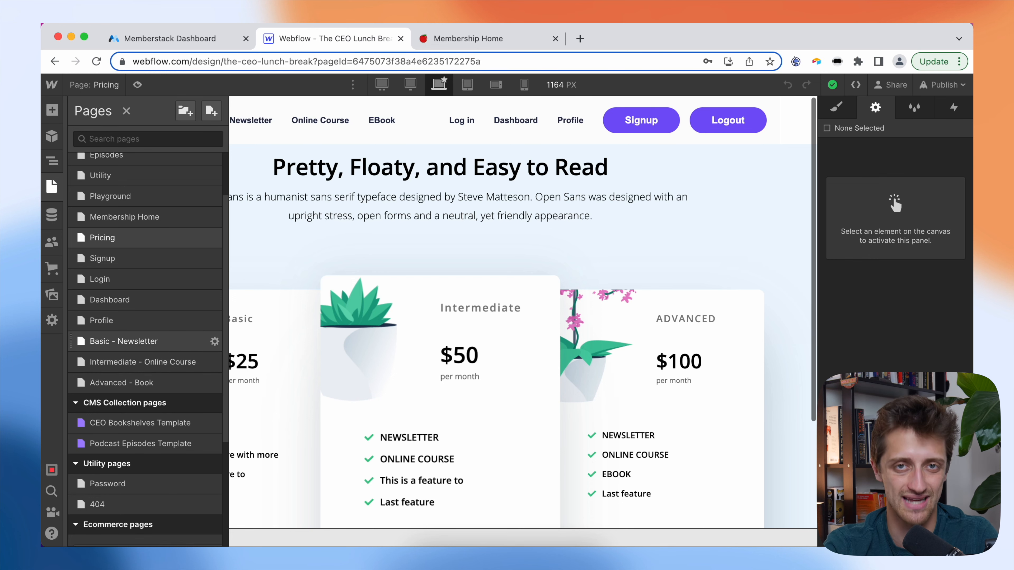
left_click(149, 351)
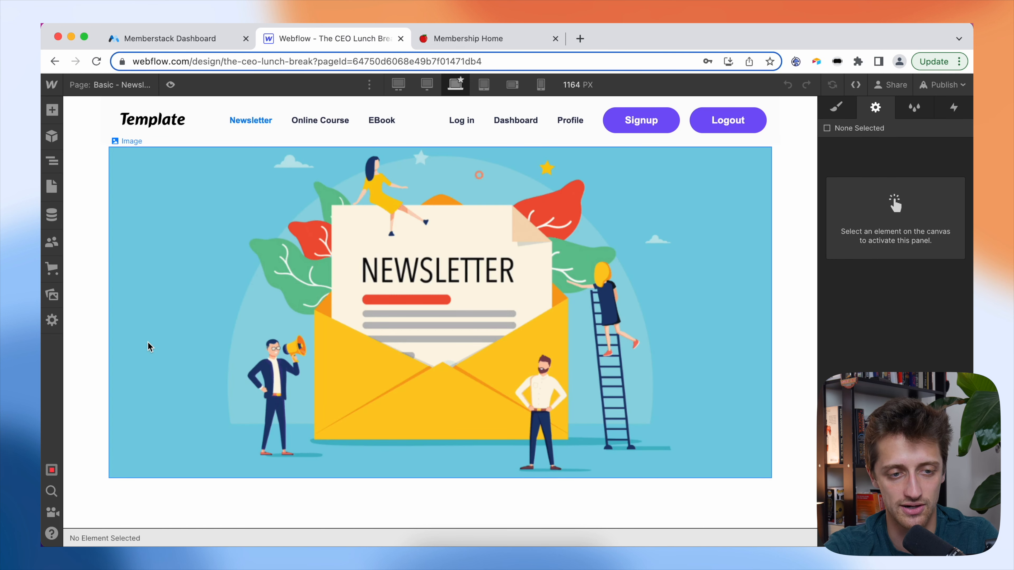
left_click(113, 92)
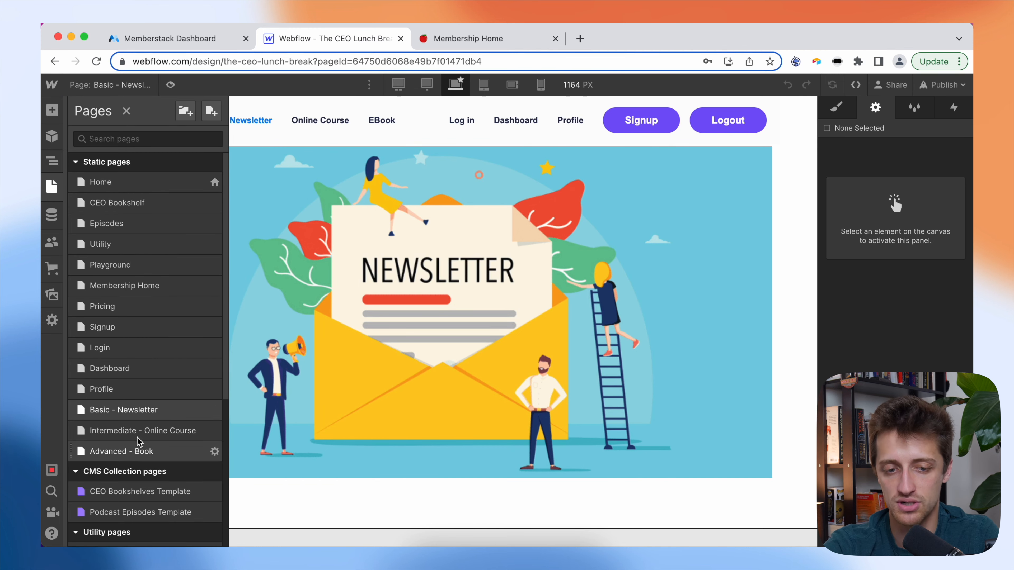
left_click(140, 431)
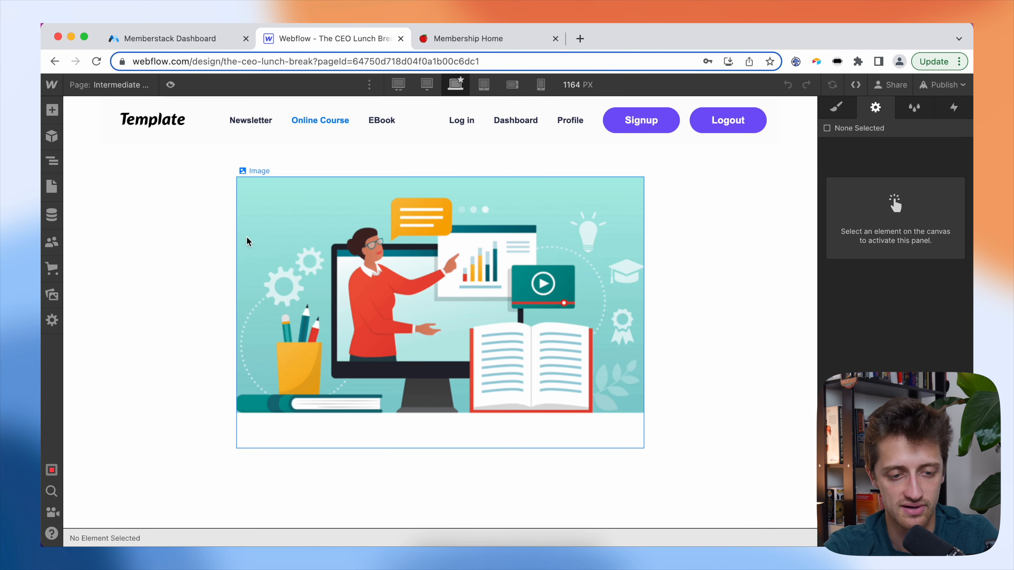
left_click(124, 95)
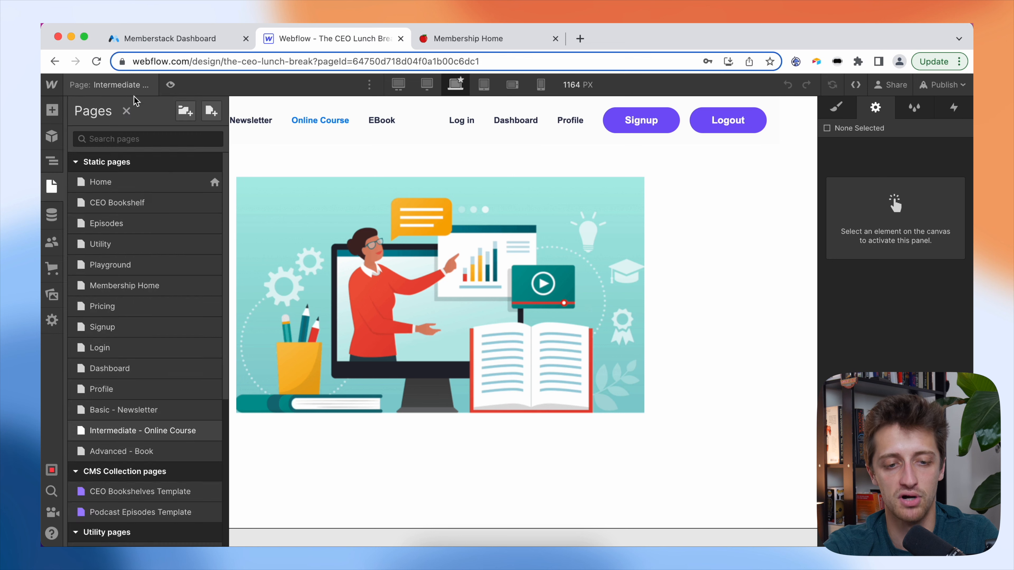
left_click(152, 451)
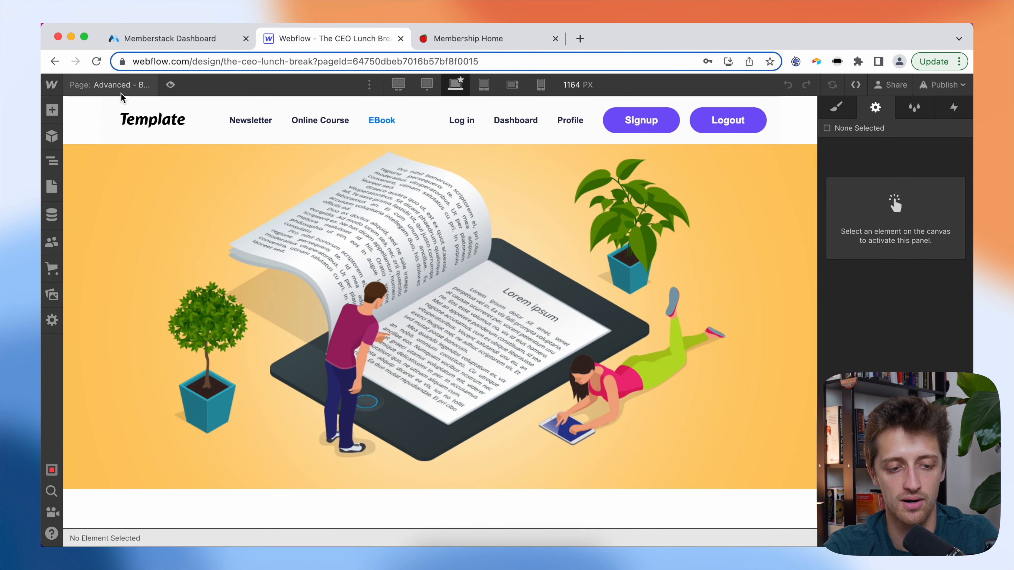
left_click(122, 91)
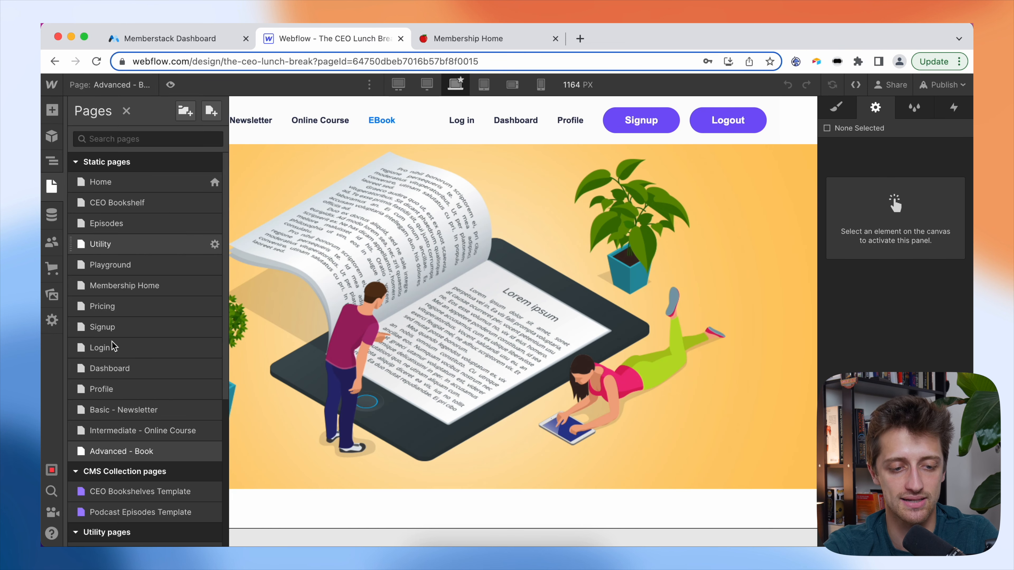
left_click(141, 411)
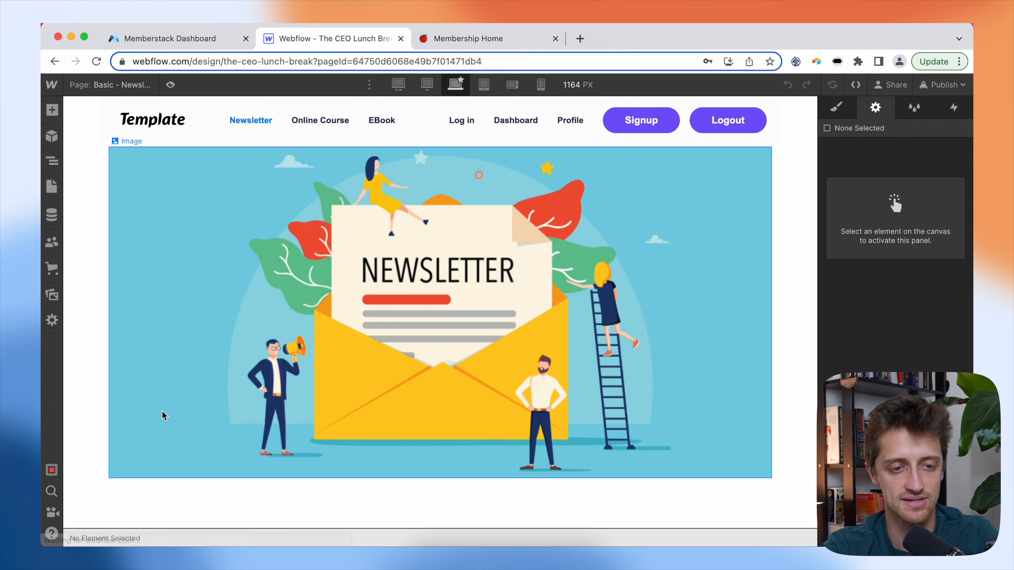
- Name the gated content 'Newsletter'
left_click(160, 40)
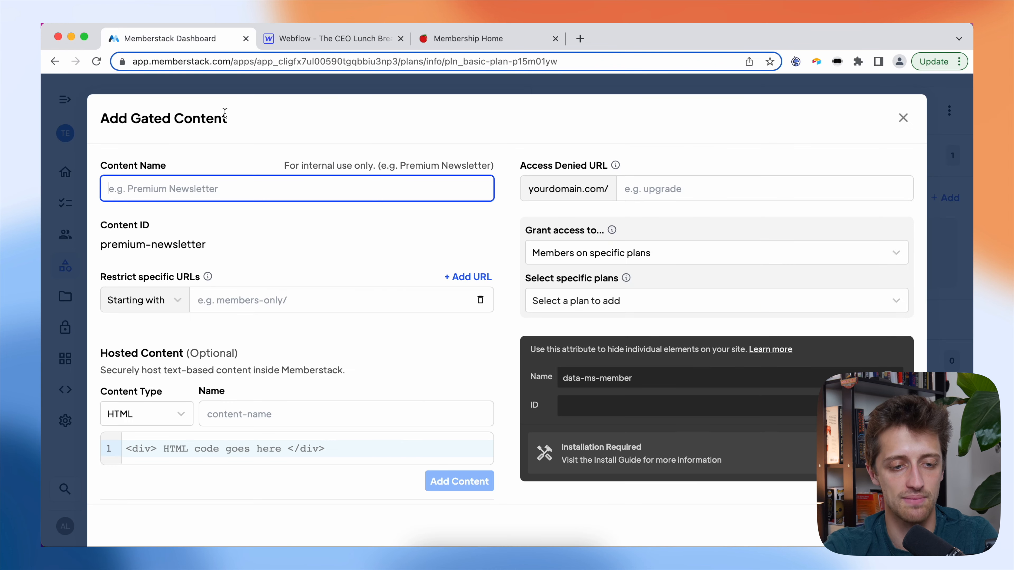
type("Newsletter")
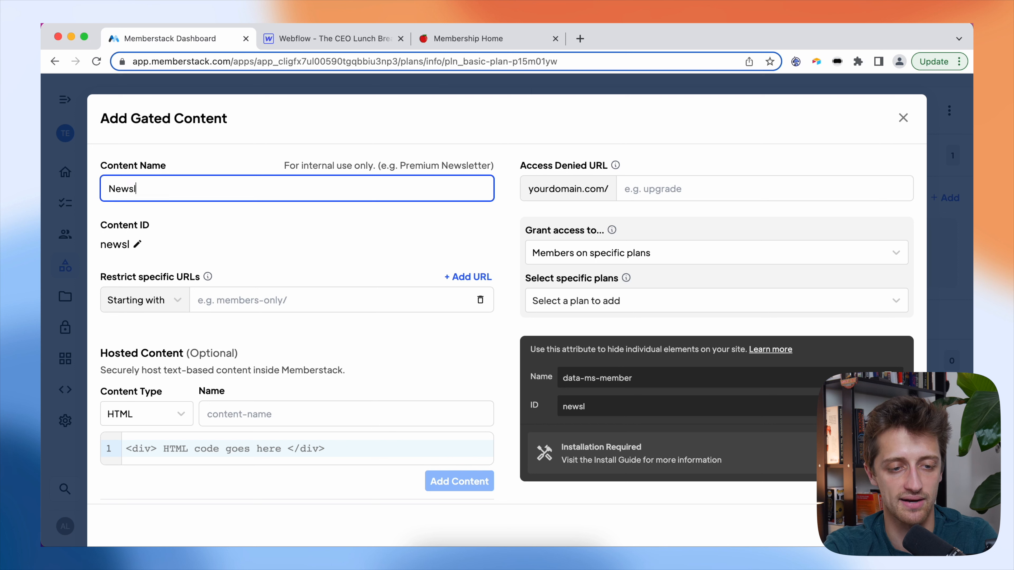
key("BackSpace")
key("BackSpace")
key("BackSpace")
key("BackSpace")
key("BackSpace")
key("BackSpace")
key("BackSpace")
key("BackSpace")
key("BackSpace")
key("BackSpace")
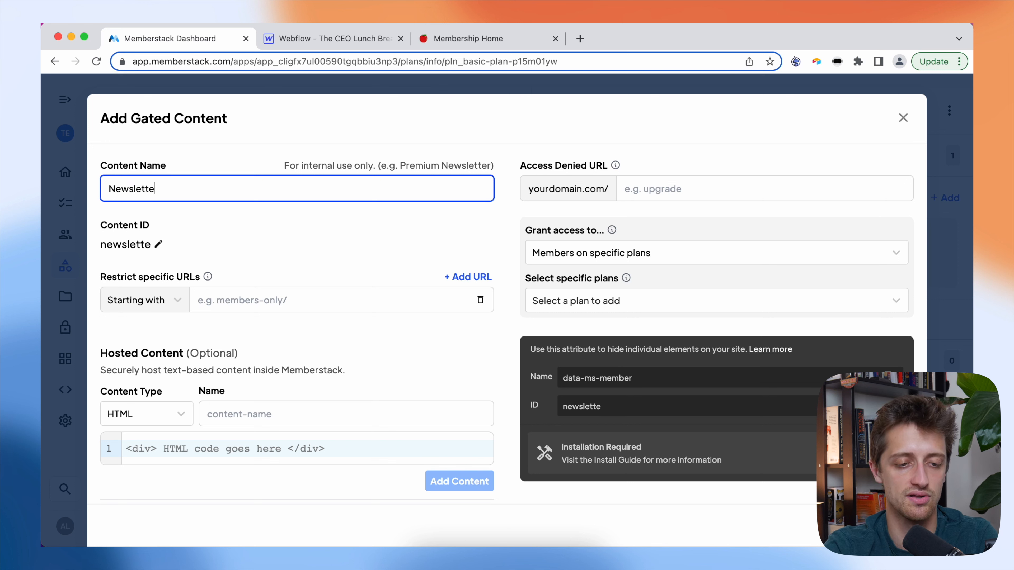
type("Newsletter")
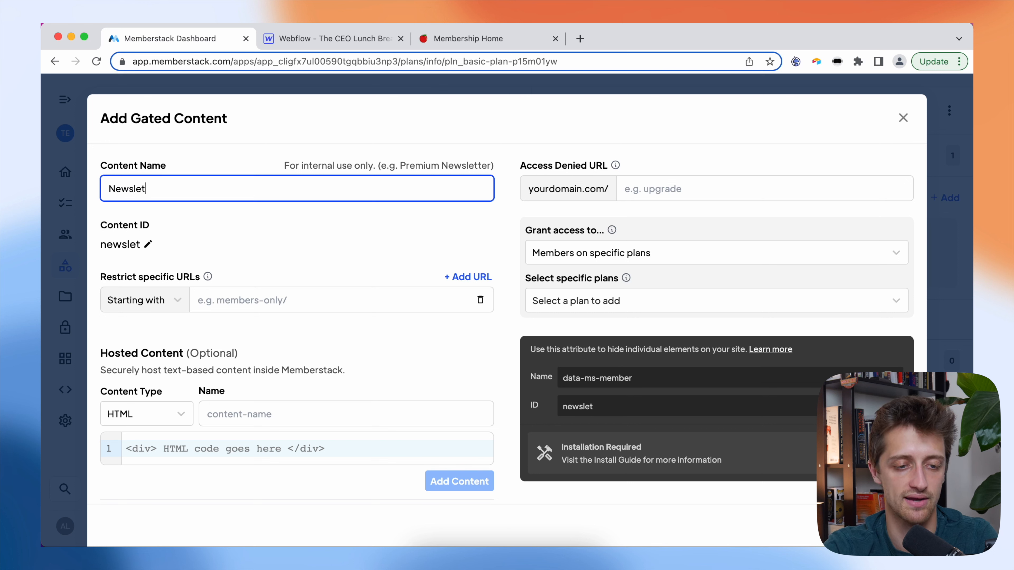
left_click(326, 233)
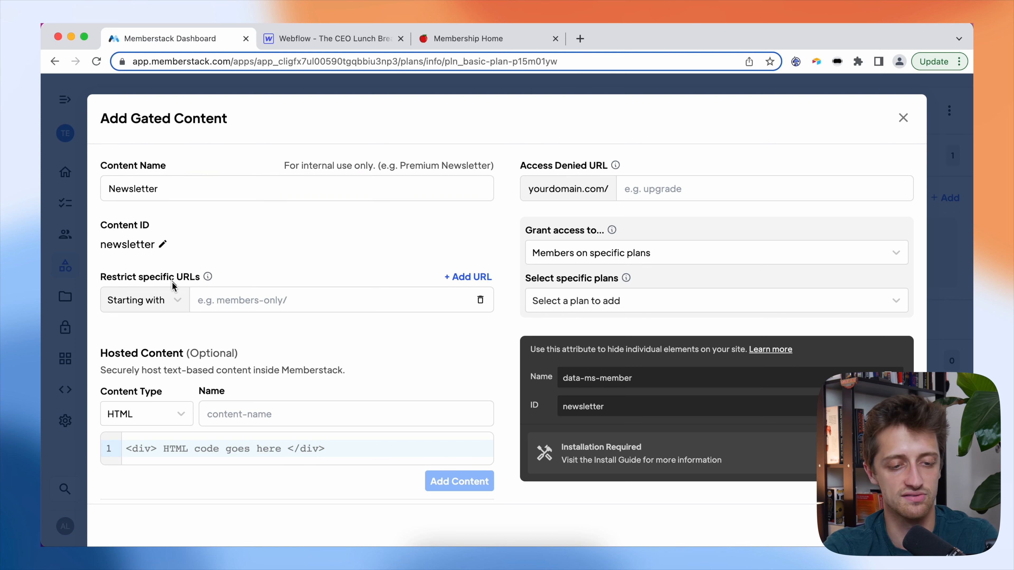
- Set URL matching to 'Equal to' and copy the basic-newsletter slug from Webflow's page settings
left_click(173, 299)
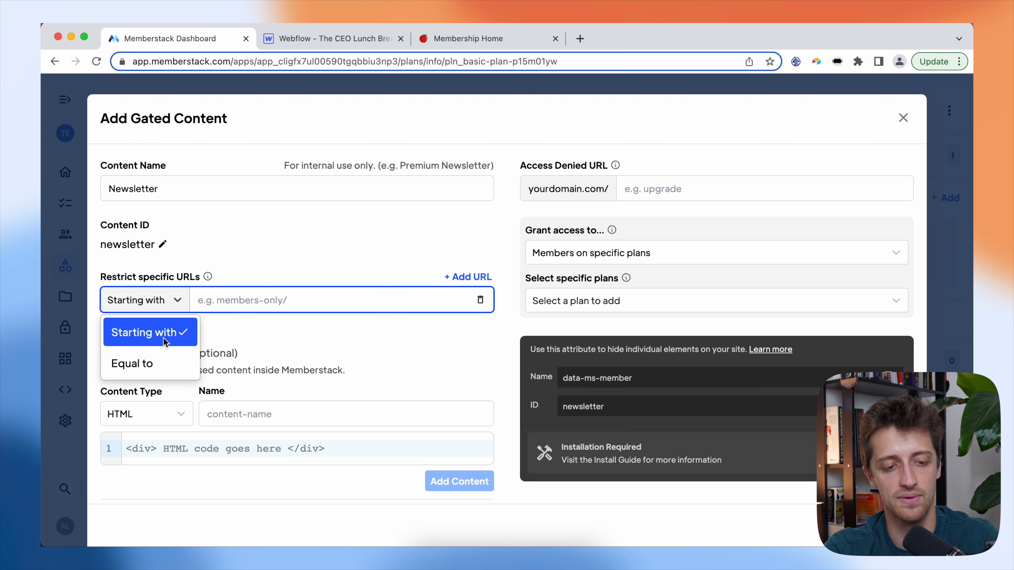
left_click(159, 362)
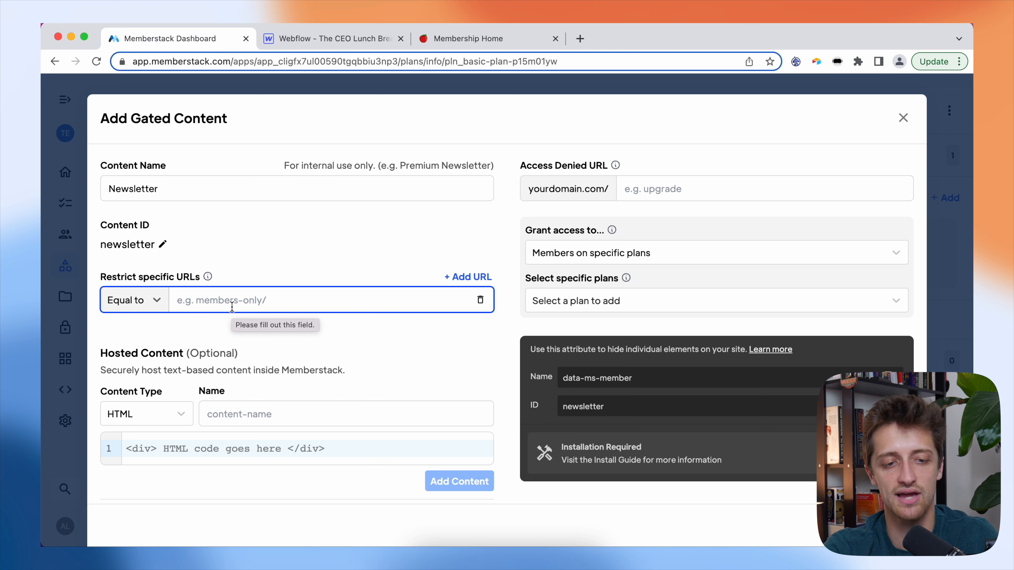
left_click(315, 42)
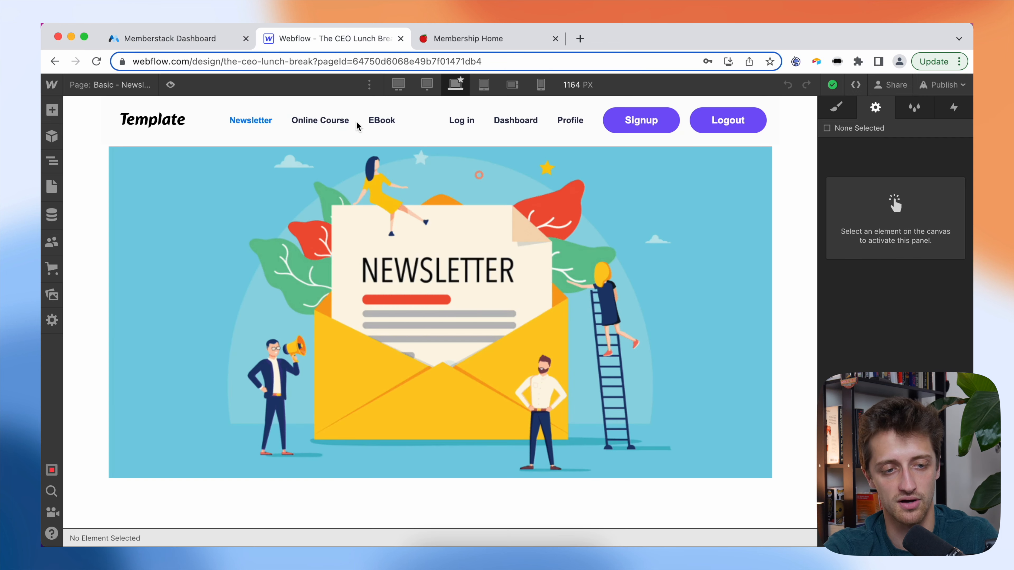
left_click(117, 89)
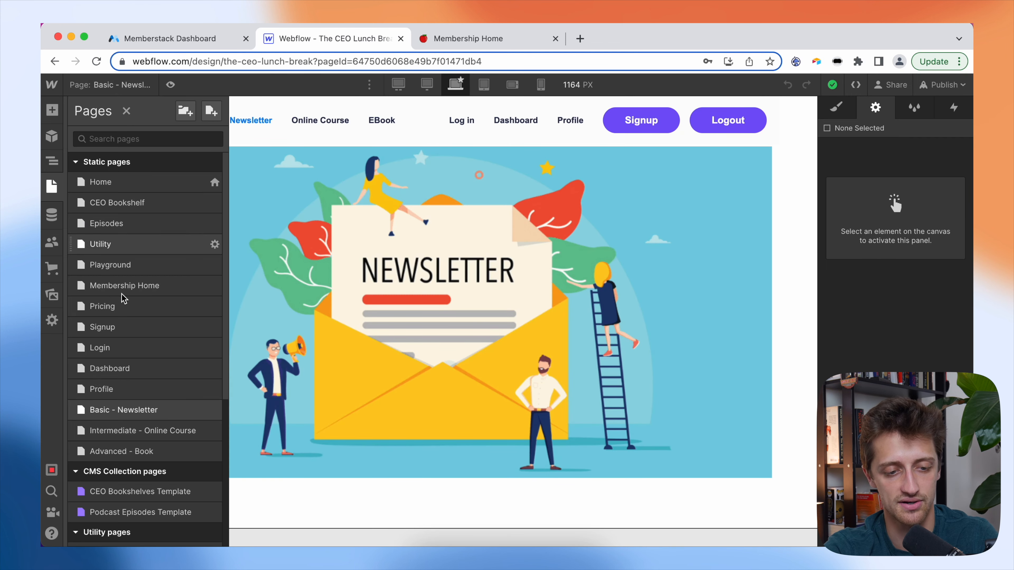
left_click(212, 411)
left_click(319, 274)
left_click_drag(319, 275, 232, 281)
key("super+c")
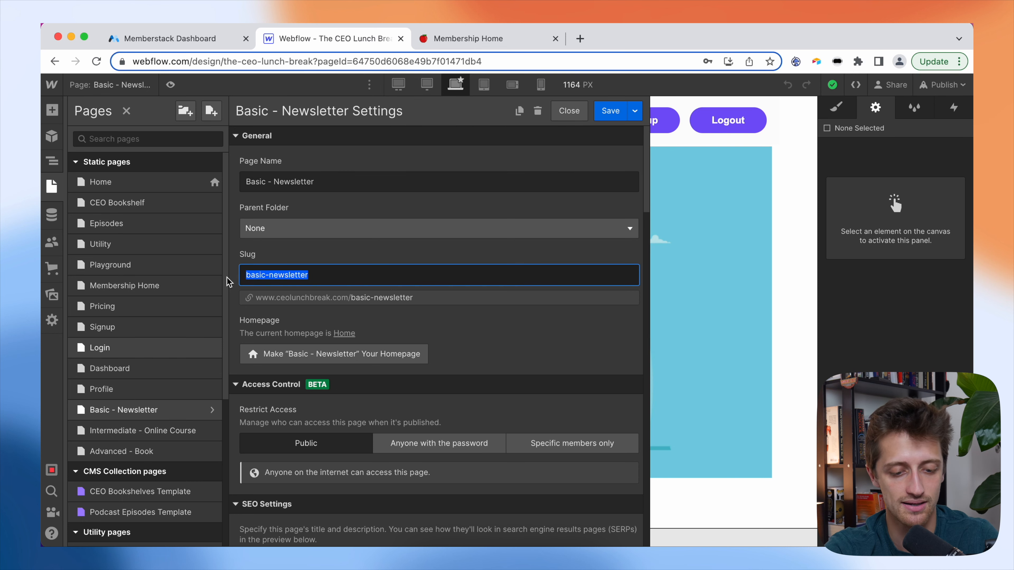
- Enter /basic-newsletter as the restricted URL
left_click(224, 40)
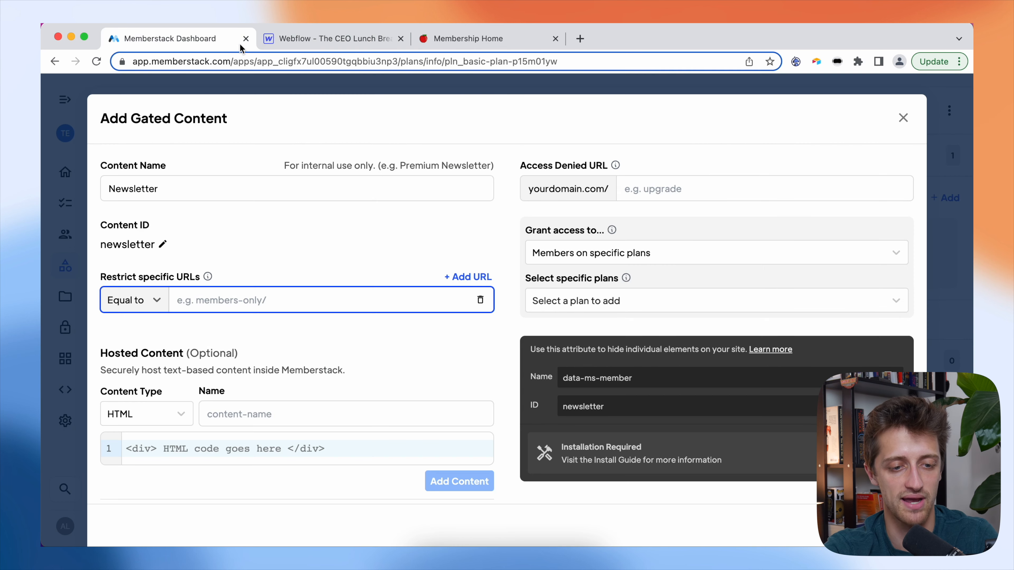
left_click(229, 301)
type("/")
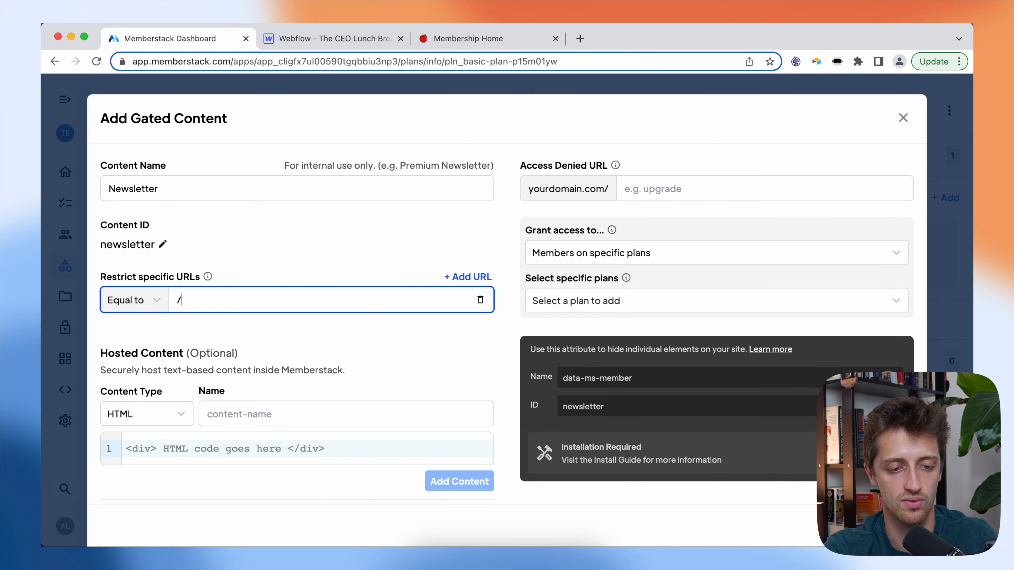
key("super+v")
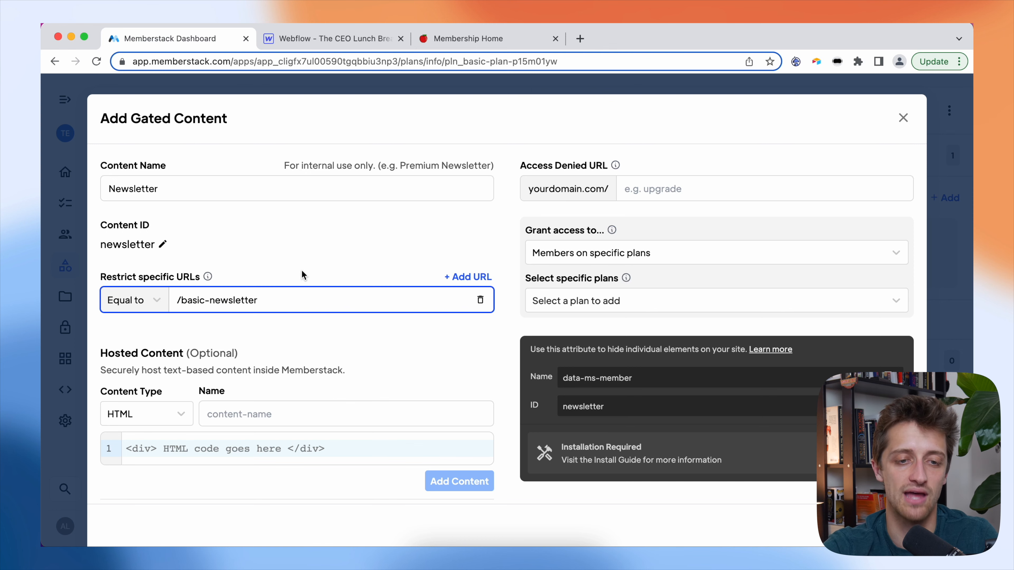
left_click(313, 44)
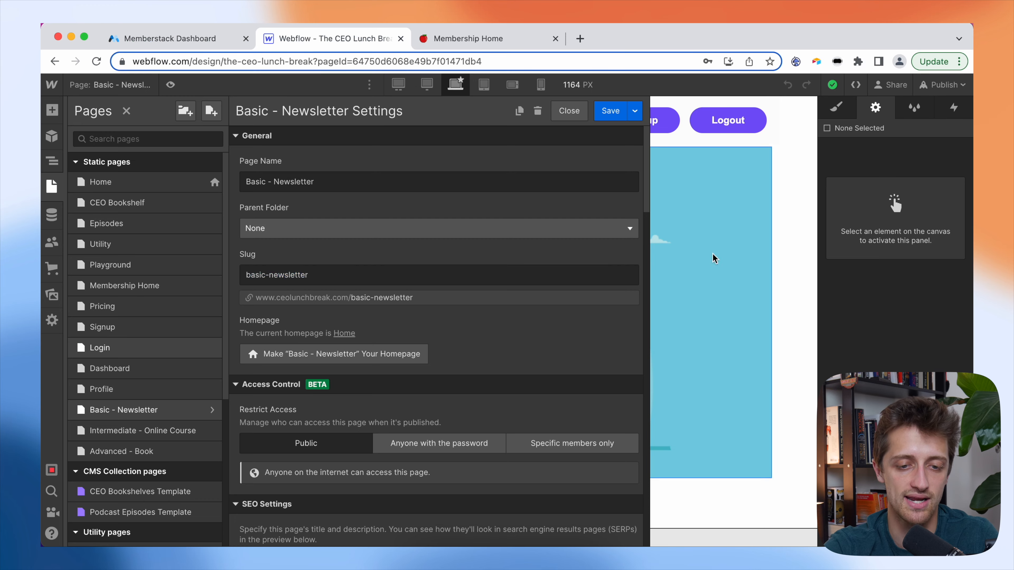
key("Escape")
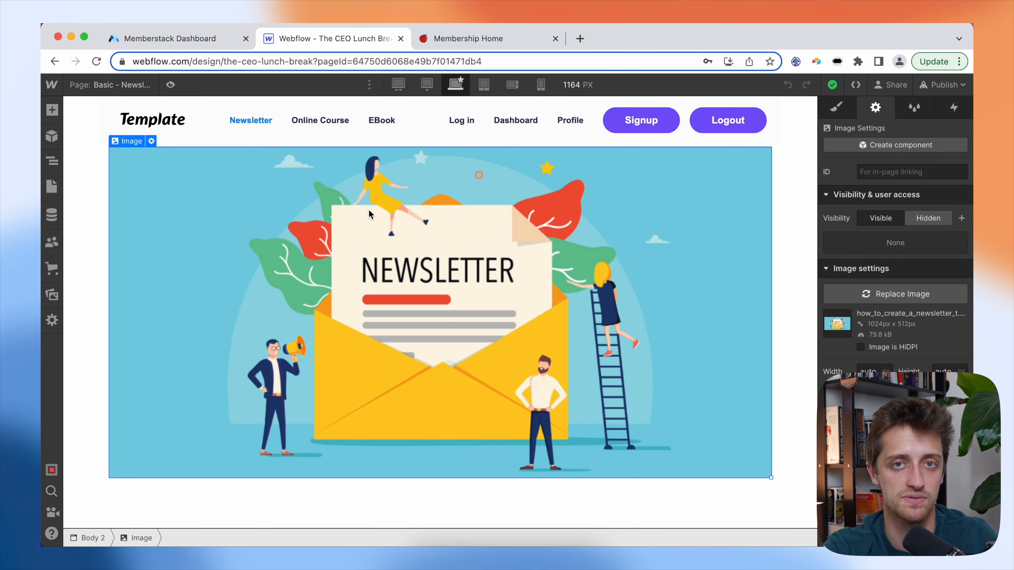
- Set the Access Denied URL to /pricing
left_click(207, 40)
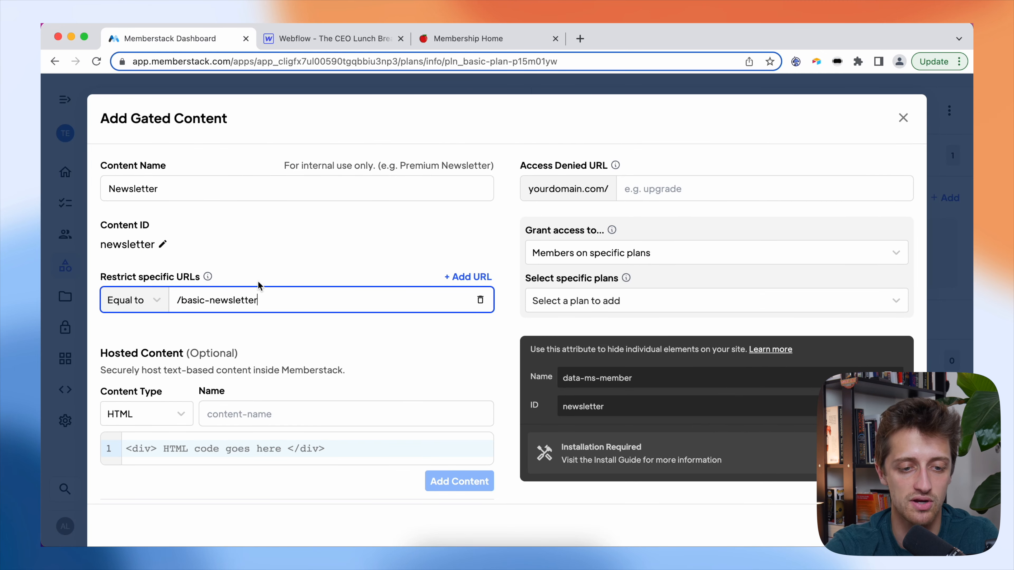
left_click(663, 189)
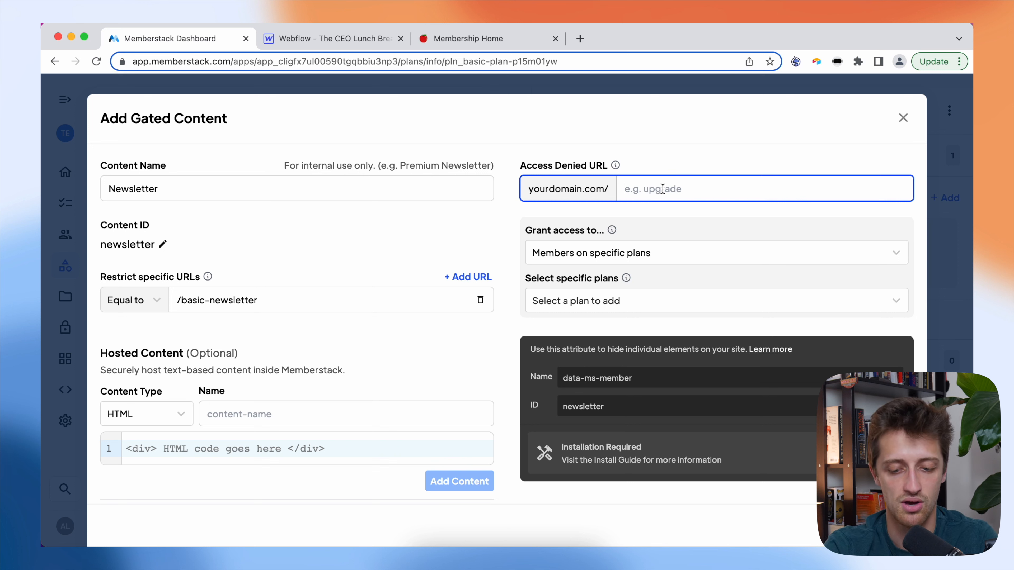
type("/pricing")
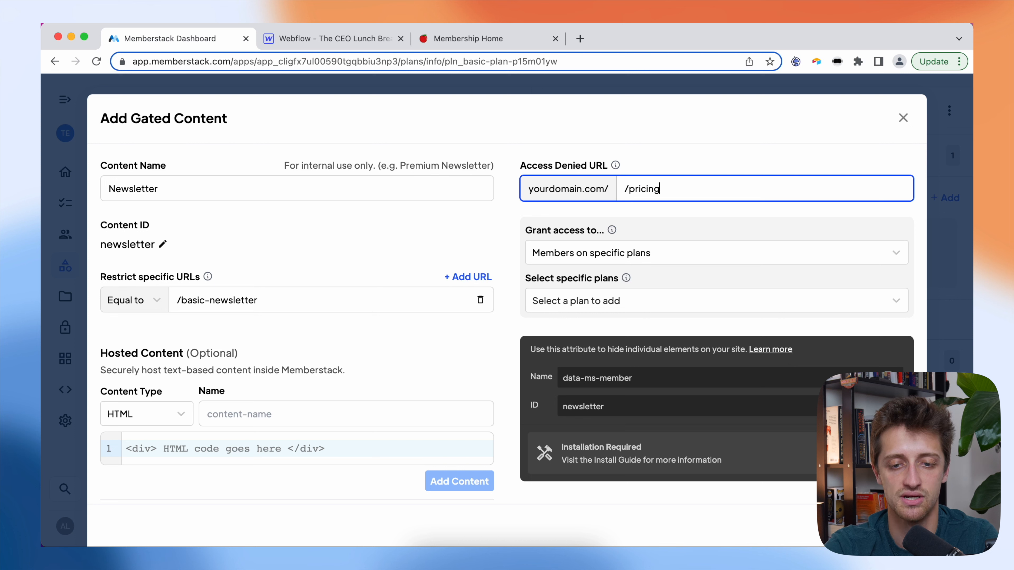
left_click(727, 126)
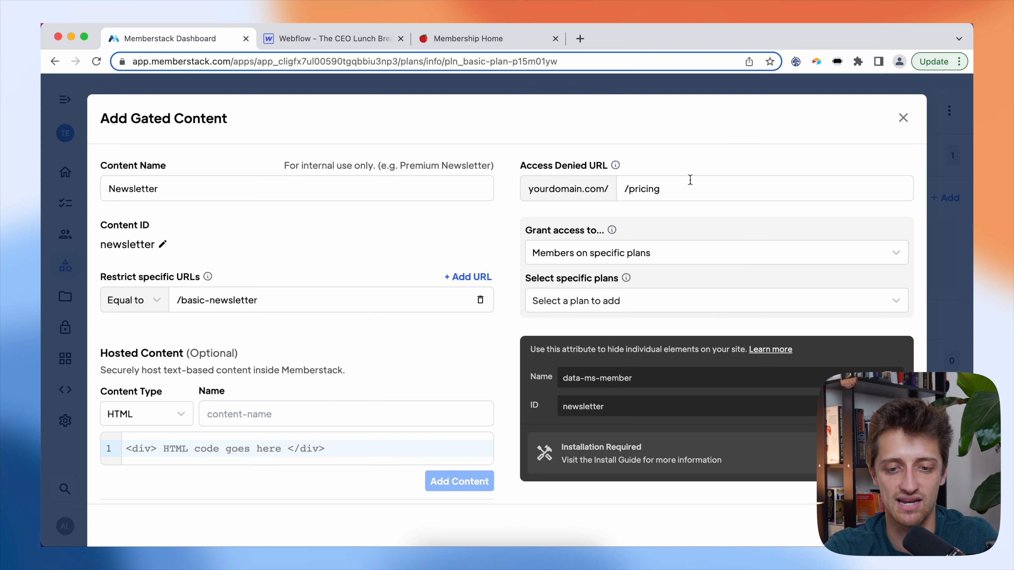
left_click(641, 255)
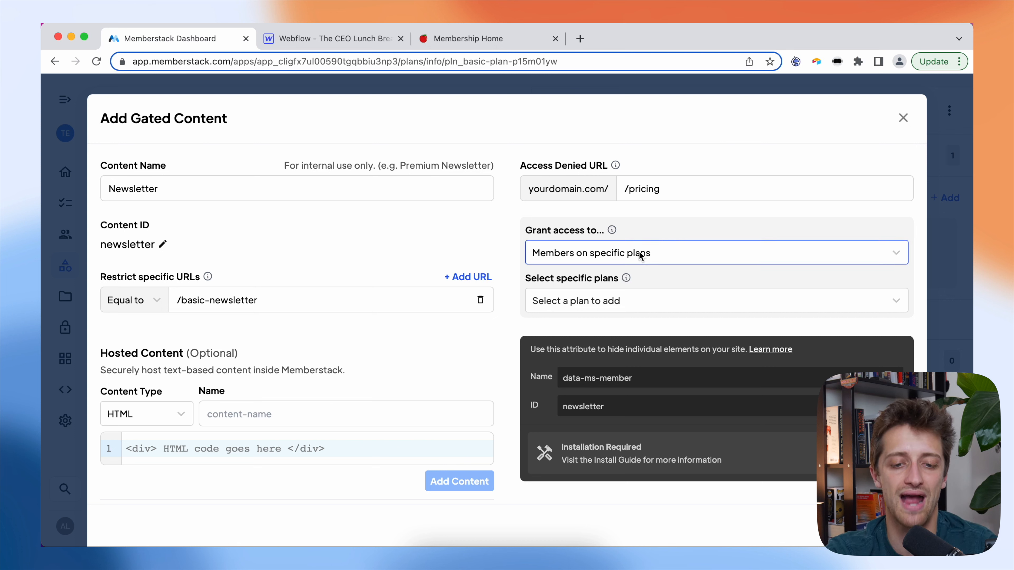
- Grant Newsletter access to Basic Plan, Intermediate Plan and Advanced, and save the content
left_click(610, 300)
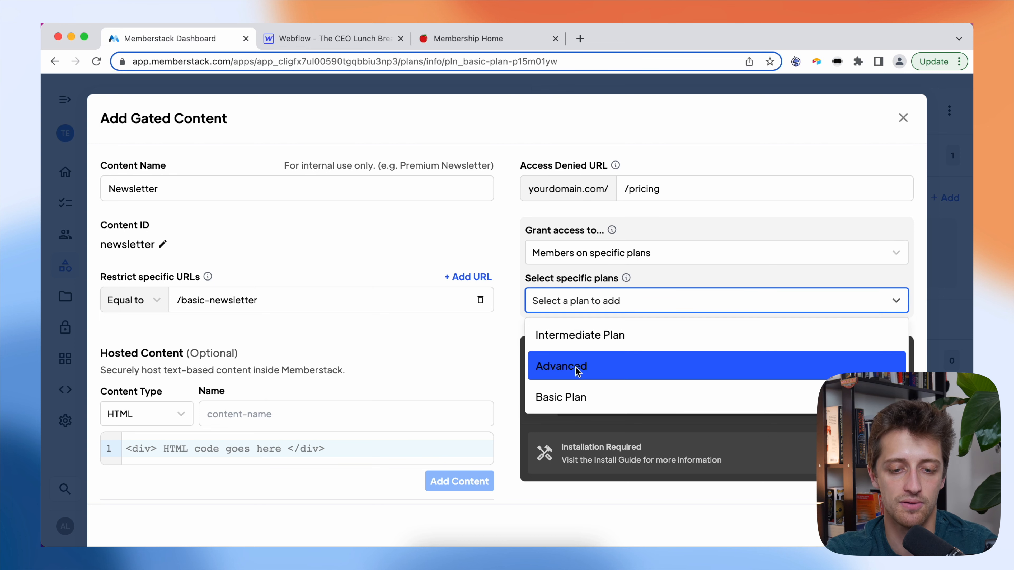
left_click(573, 394)
left_click(621, 309)
left_click(622, 308)
left_click(609, 339)
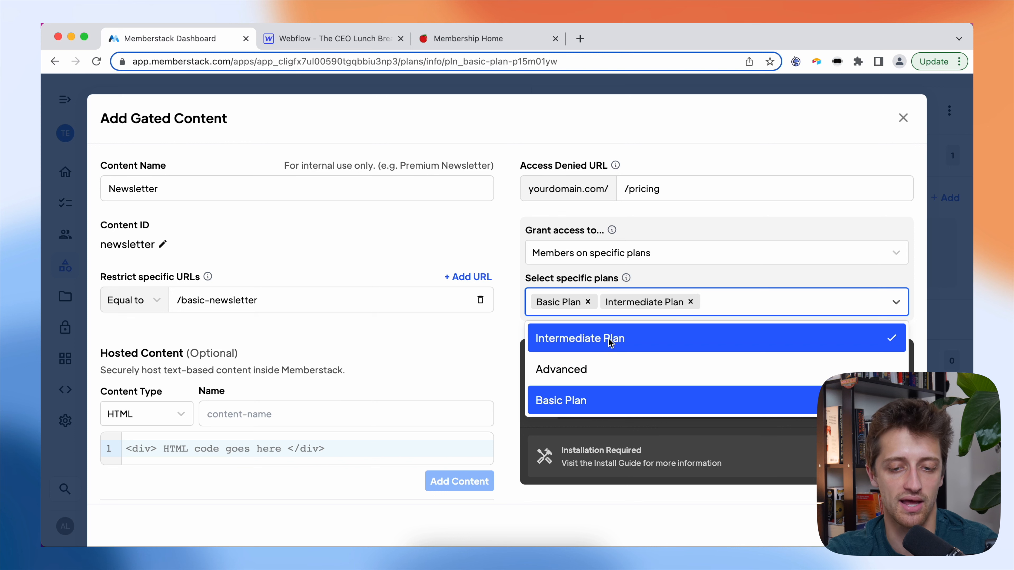
left_click(710, 367)
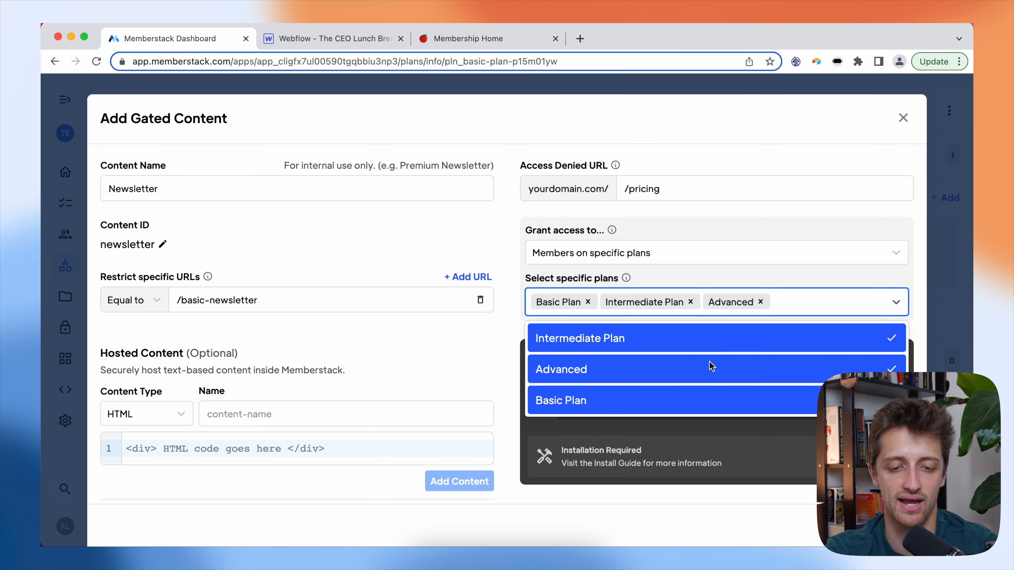
left_click(504, 253)
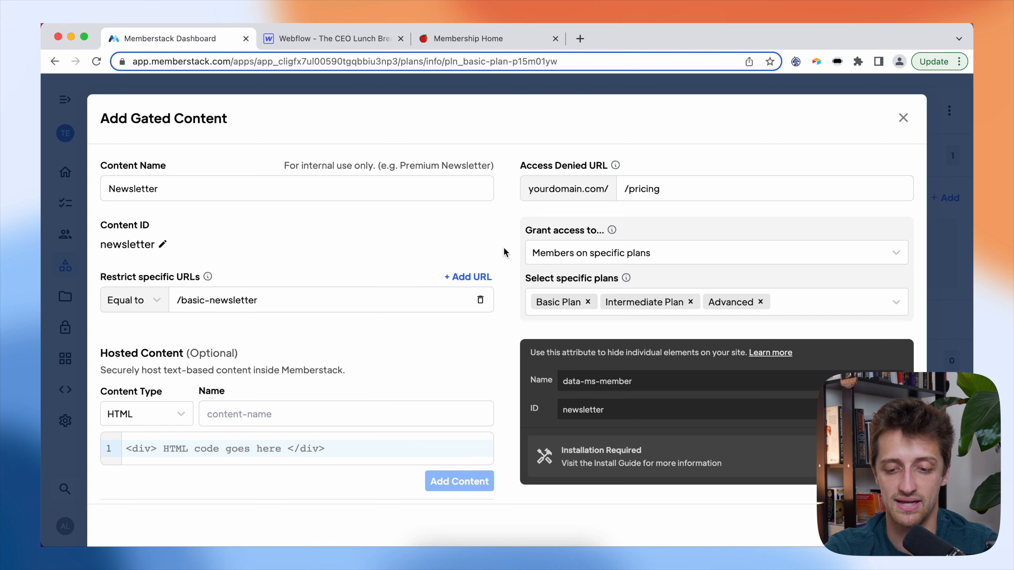
left_click(890, 524)
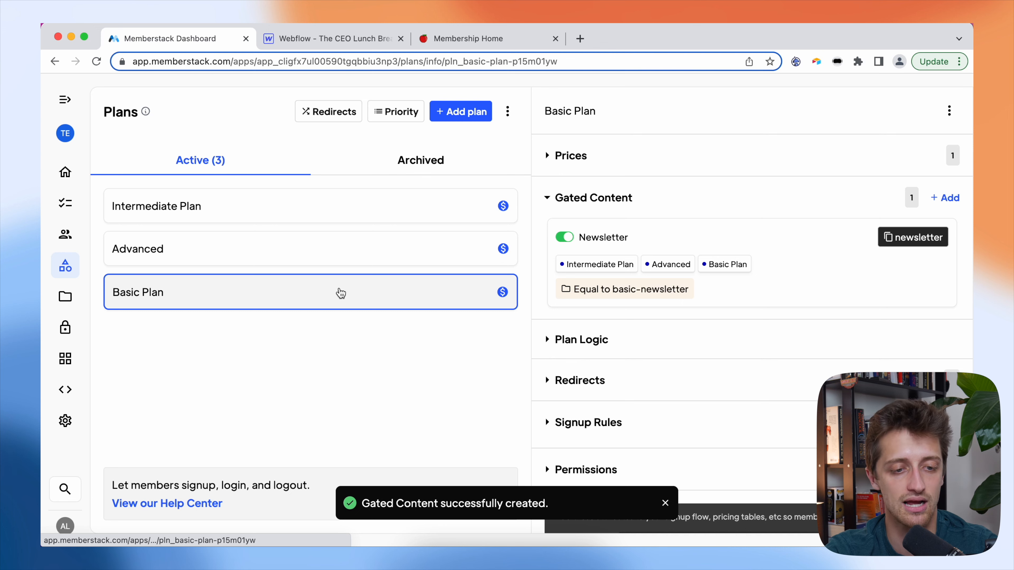
- On the Intermediate Plan, add gated content named 'Online Course' with exact URL matching
left_click(321, 220)
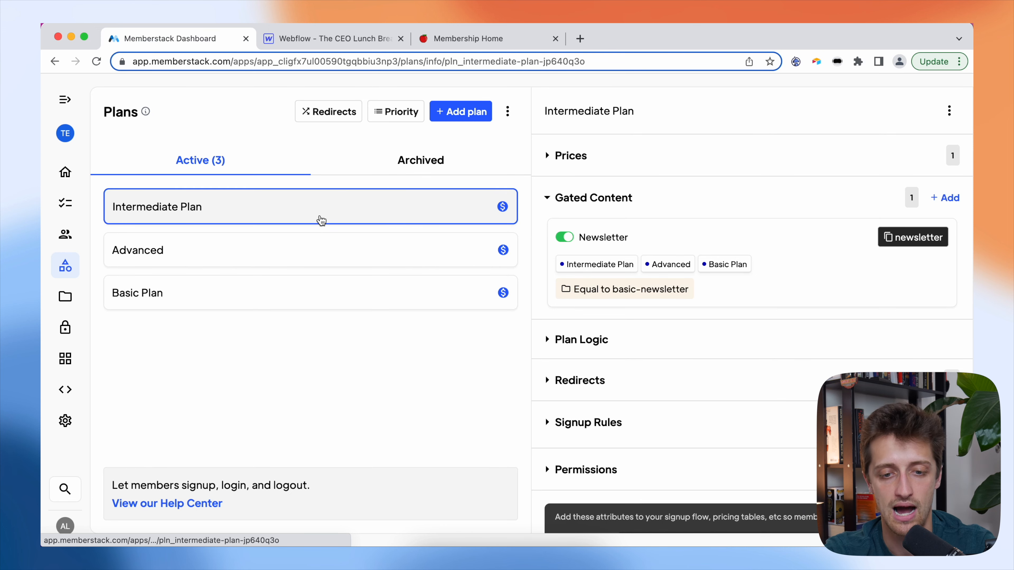
left_click(949, 202)
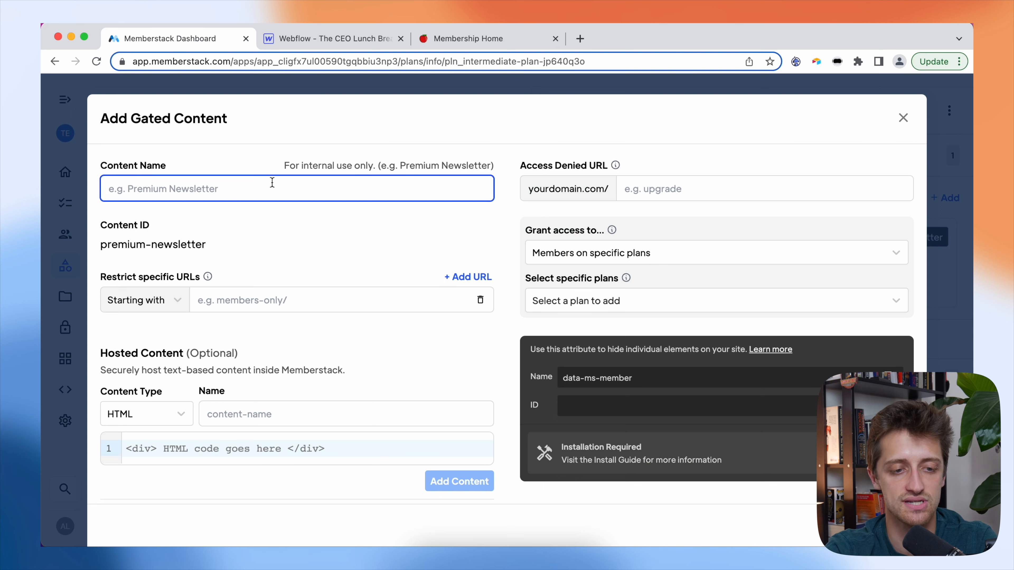
type("Online Course")
left_click(177, 303)
left_click(164, 364)
- Restrict it to /intermediate-online-course using the slug copied from Webflow
left_click(337, 45)
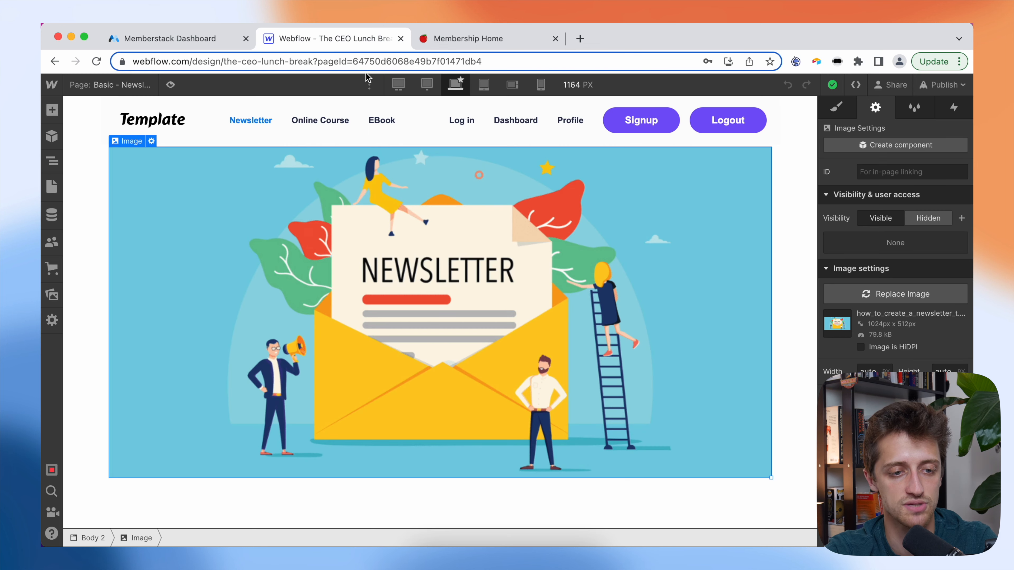
key("p")
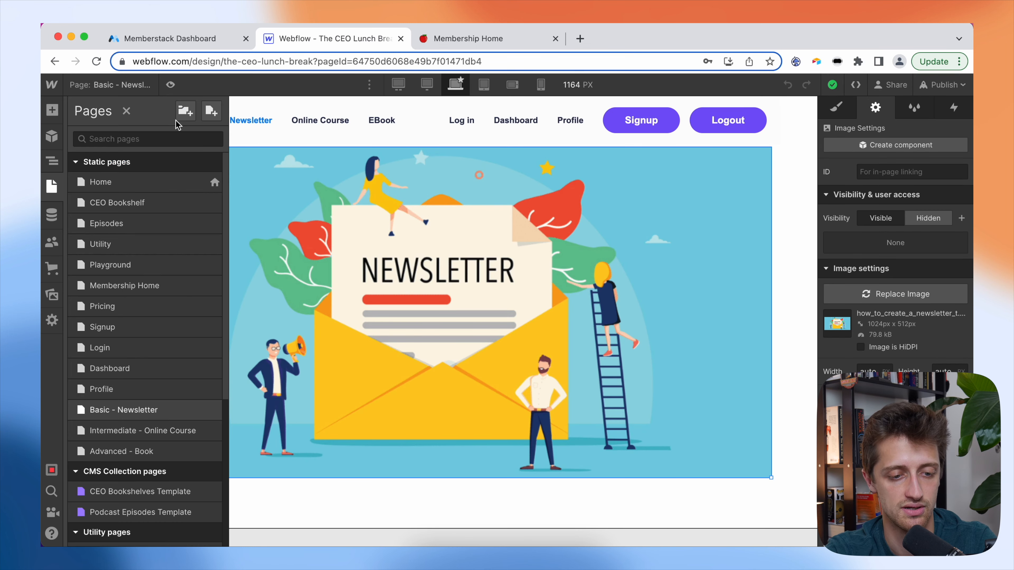
left_click(135, 431)
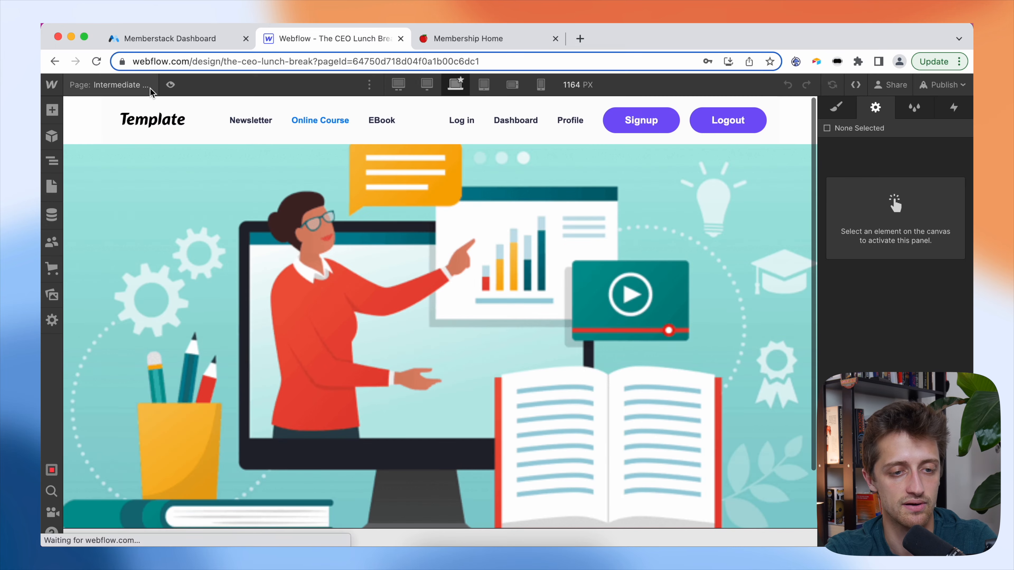
left_click(150, 87)
left_click(214, 430)
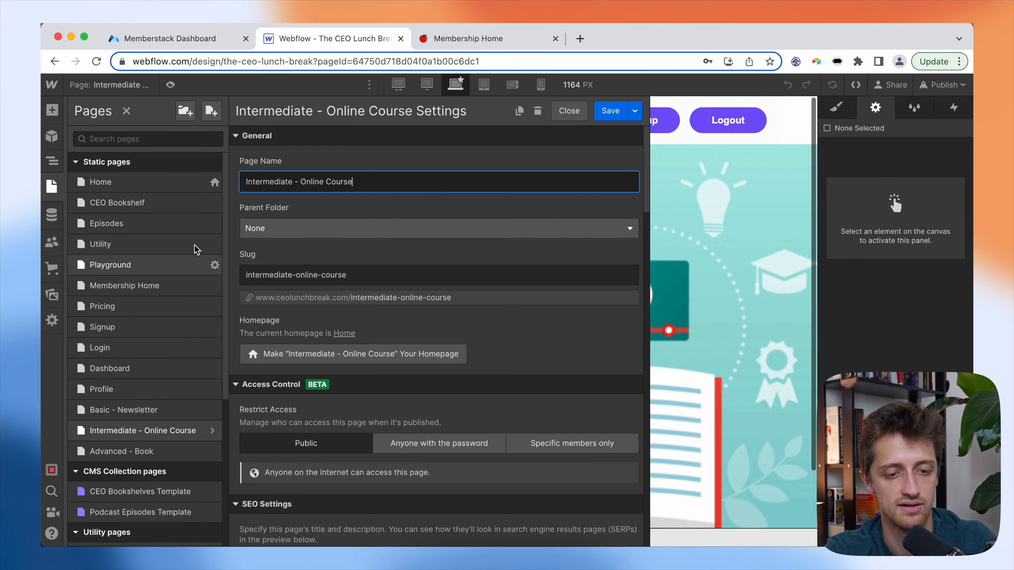
left_click_drag(350, 275, 235, 277)
key("super+c")
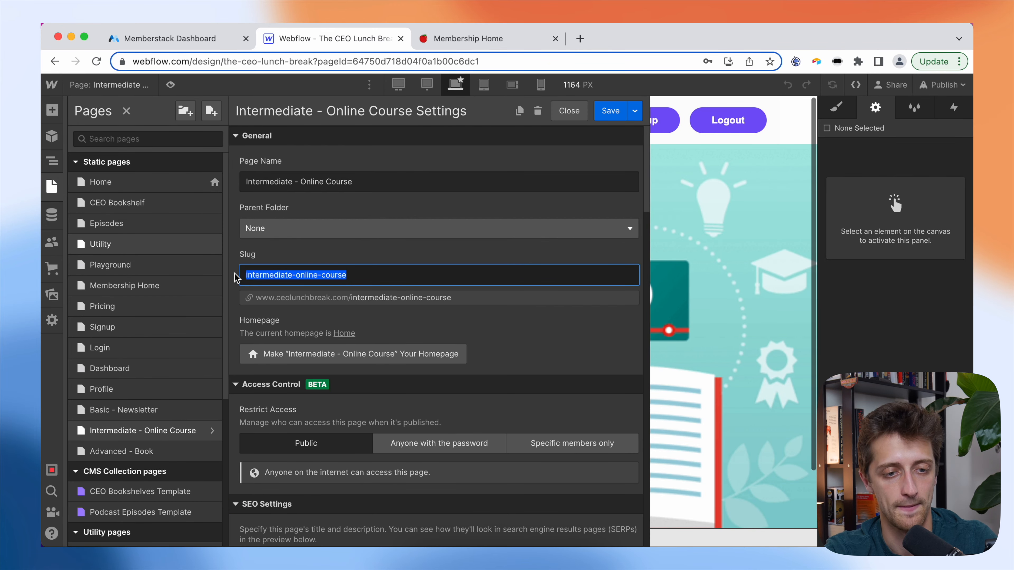
left_click(213, 39)
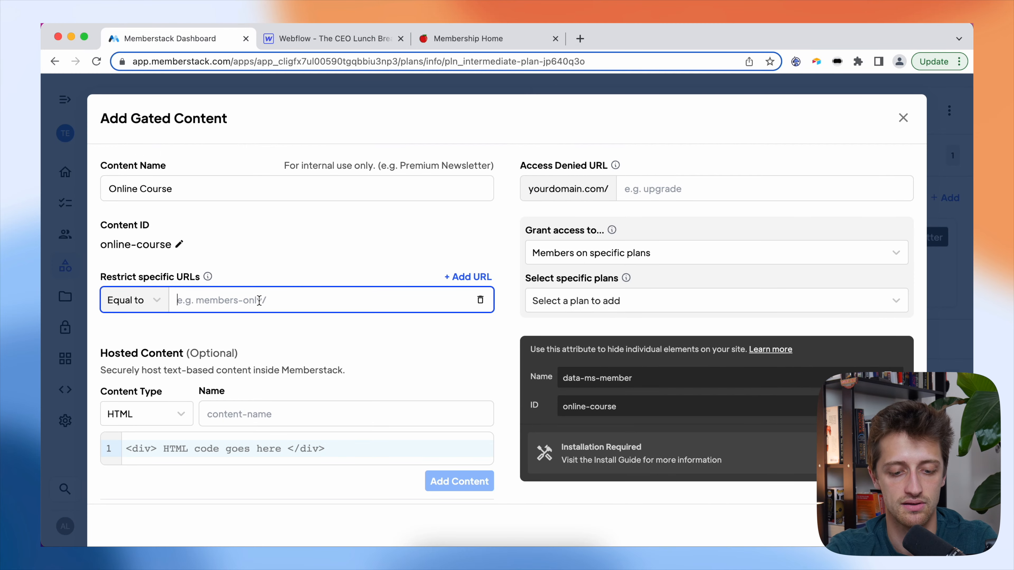
type("/")
key("super+v")
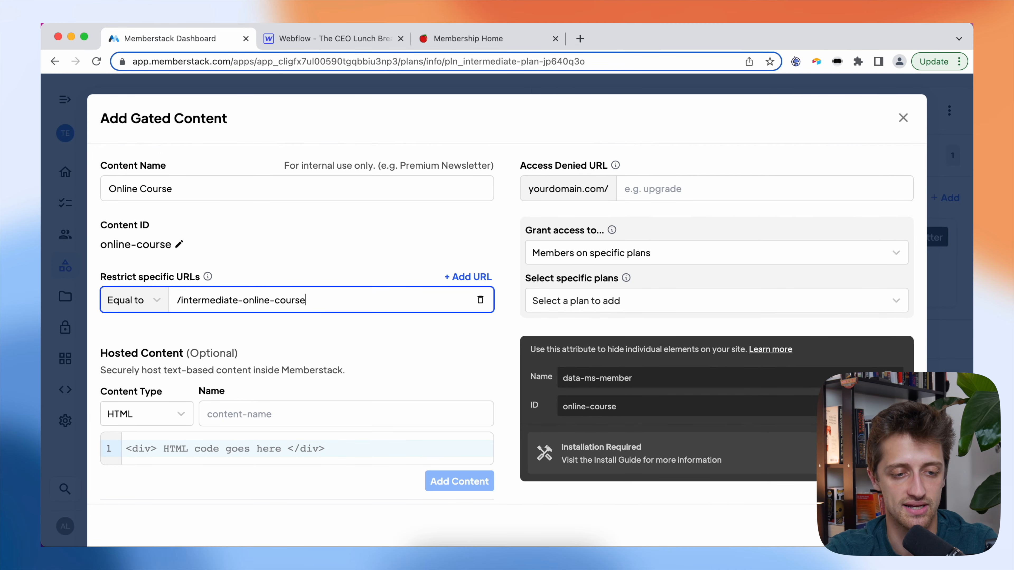
left_click(310, 241)
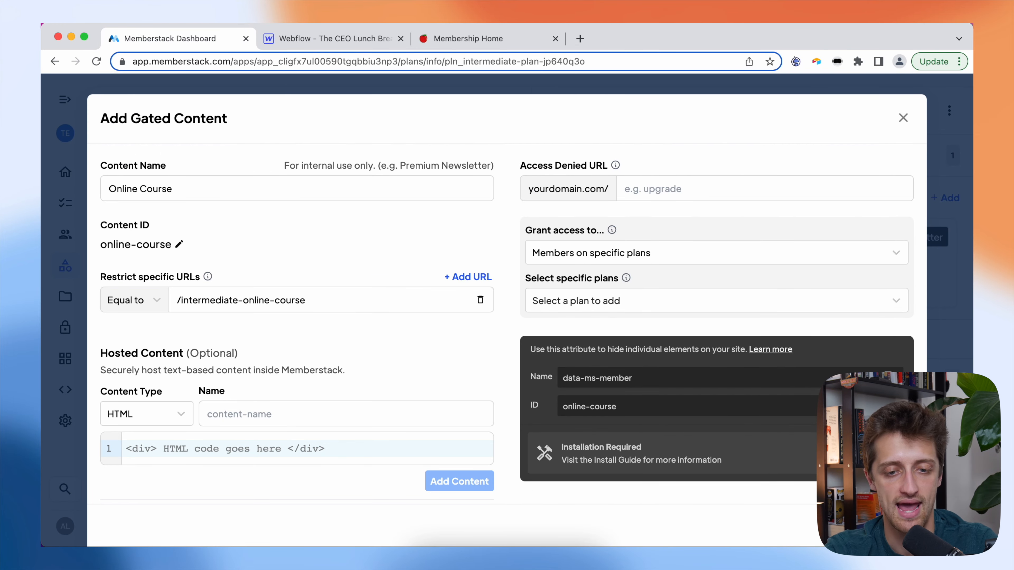
- Send denied visitors to /pricing, grant Intermediate Plan and Advanced, and save
left_click(678, 188)
type("/pricing")
left_click(695, 154)
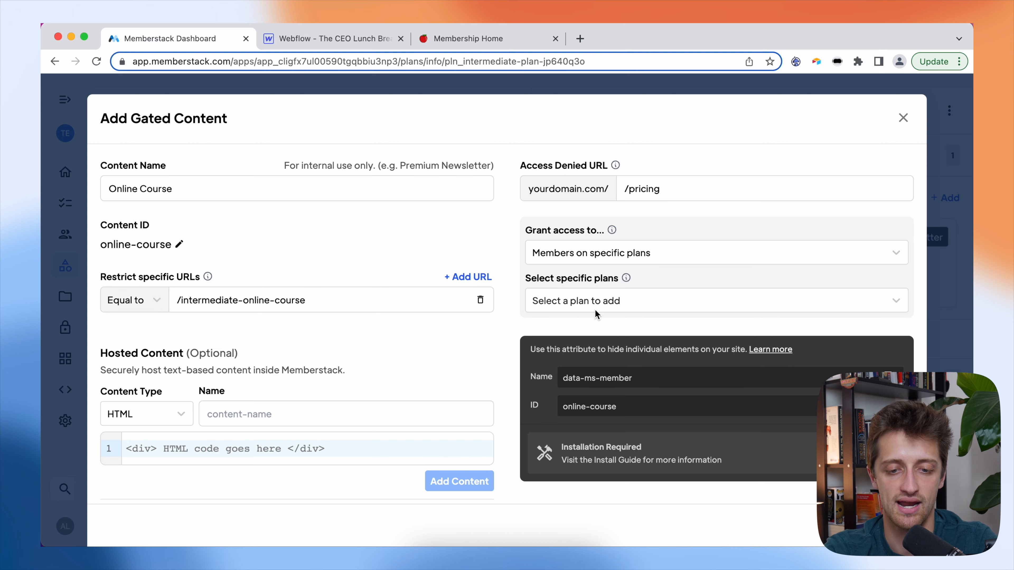
left_click(596, 302)
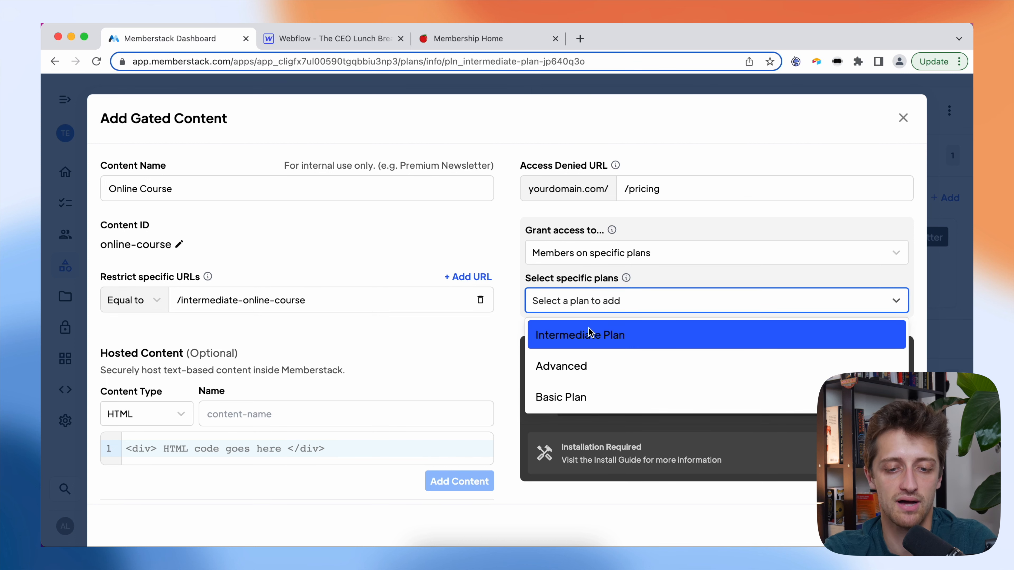
left_click(592, 335)
left_click(595, 367)
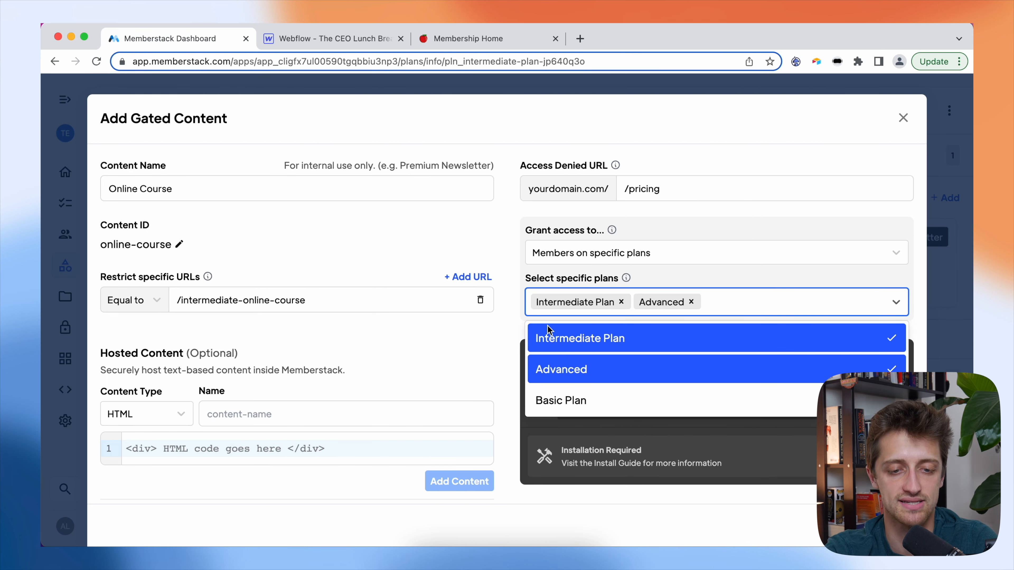
left_click(514, 288)
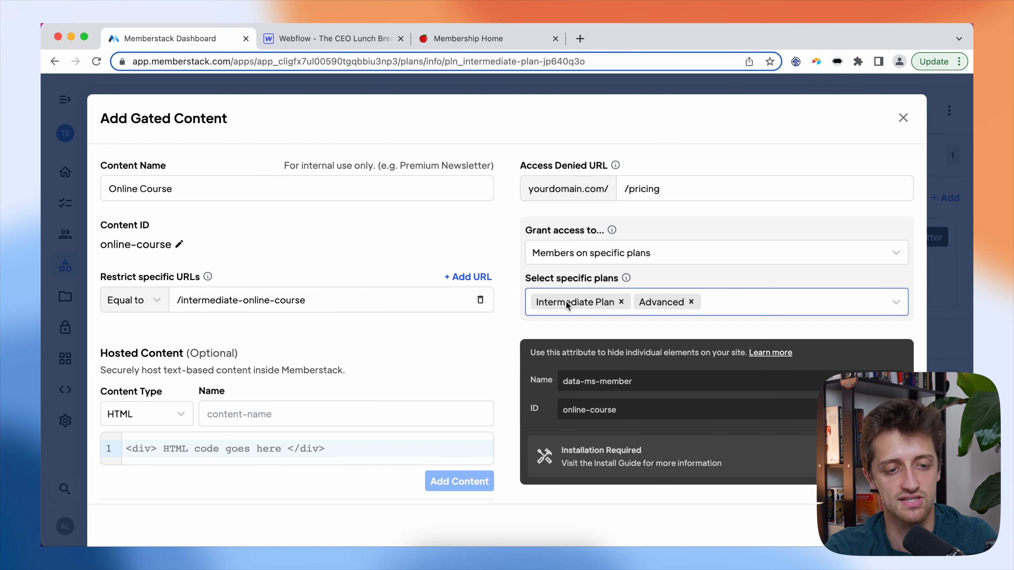
scroll(703, 479, "down", 1)
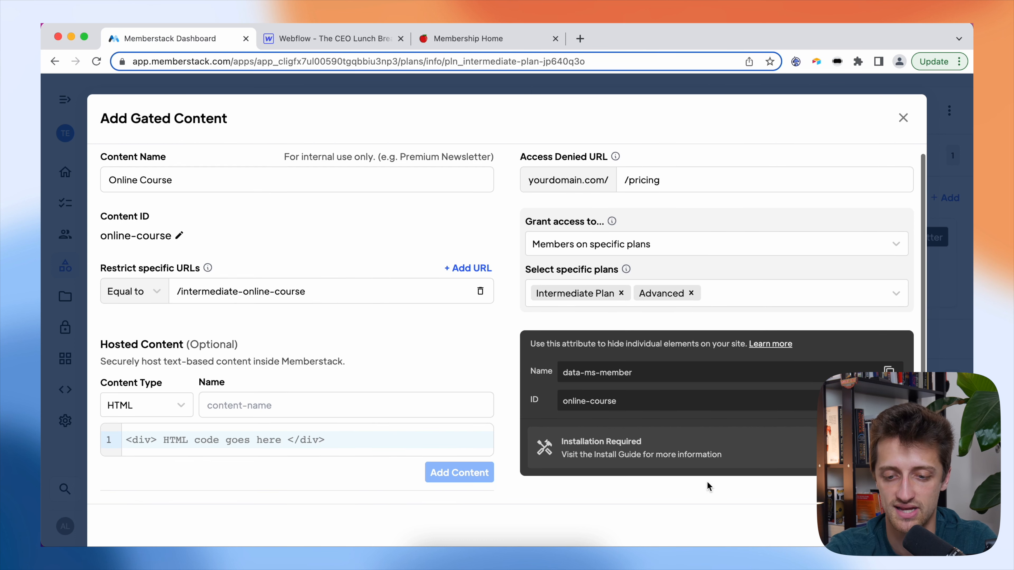
left_click(459, 473)
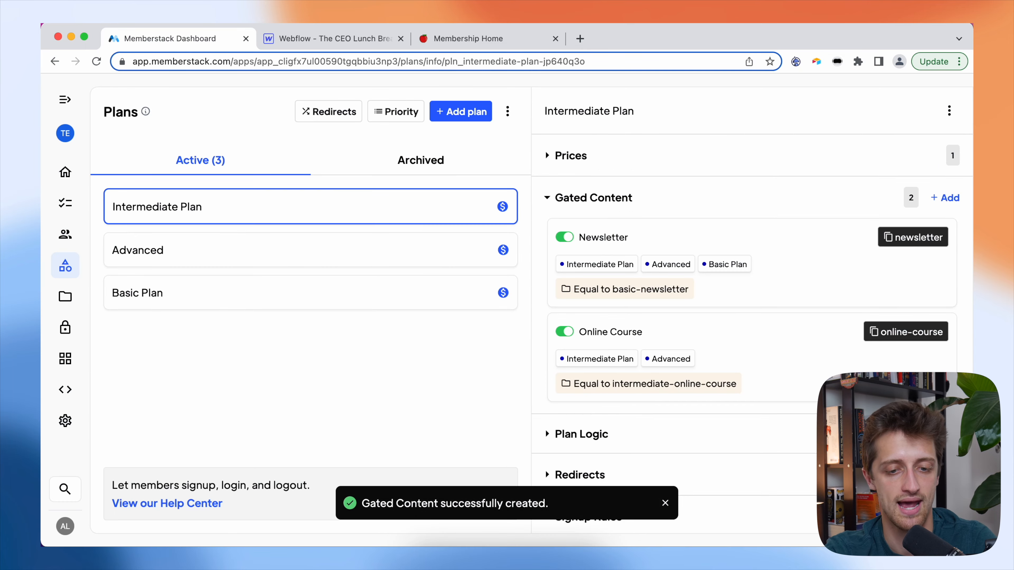
- On the Advanced plan, add gated content named 'Ebook' with exact URL matching
left_click(288, 254)
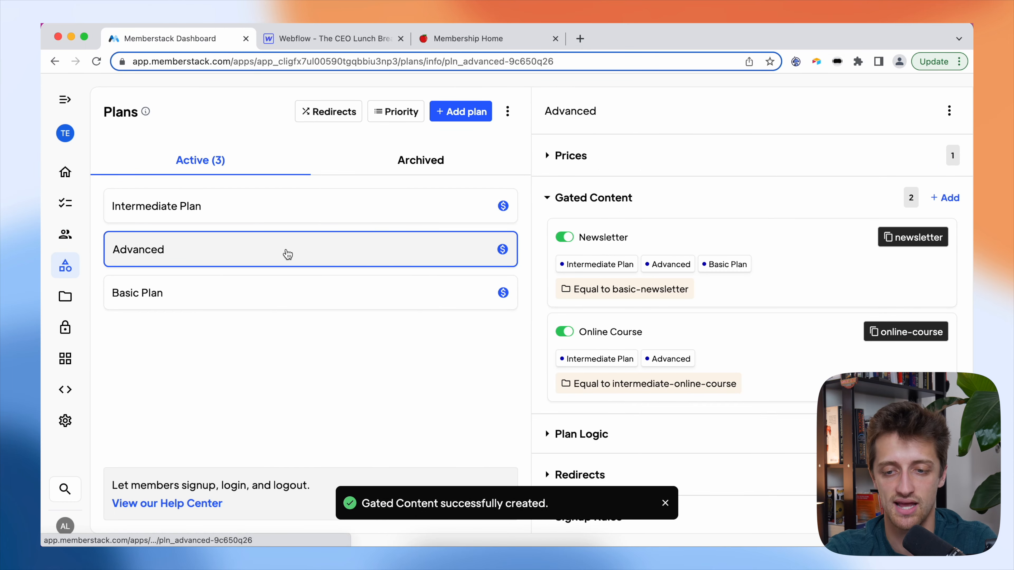
left_click(942, 198)
left_click(311, 179)
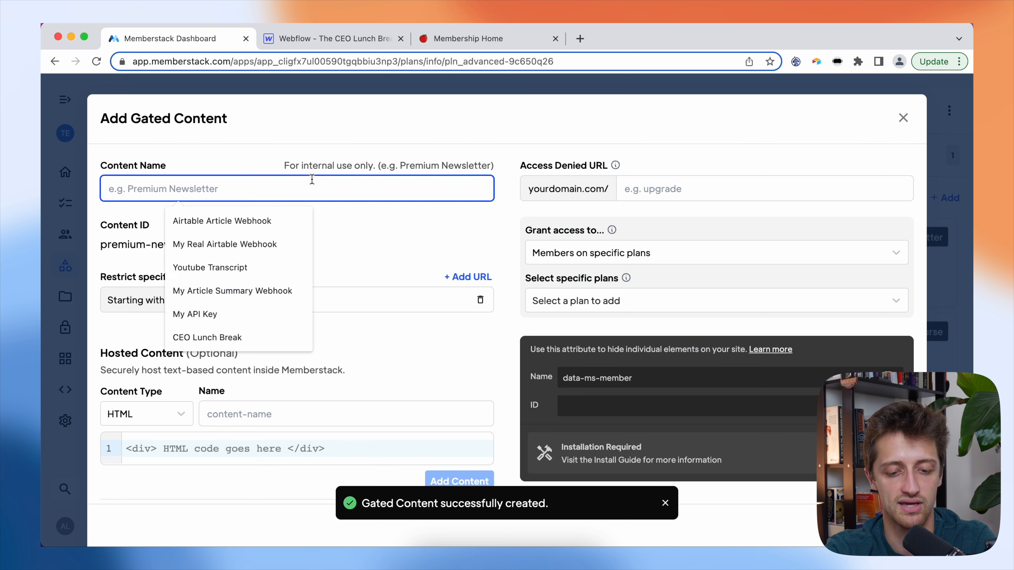
type("Ebook")
left_click(293, 295)
left_click(160, 305)
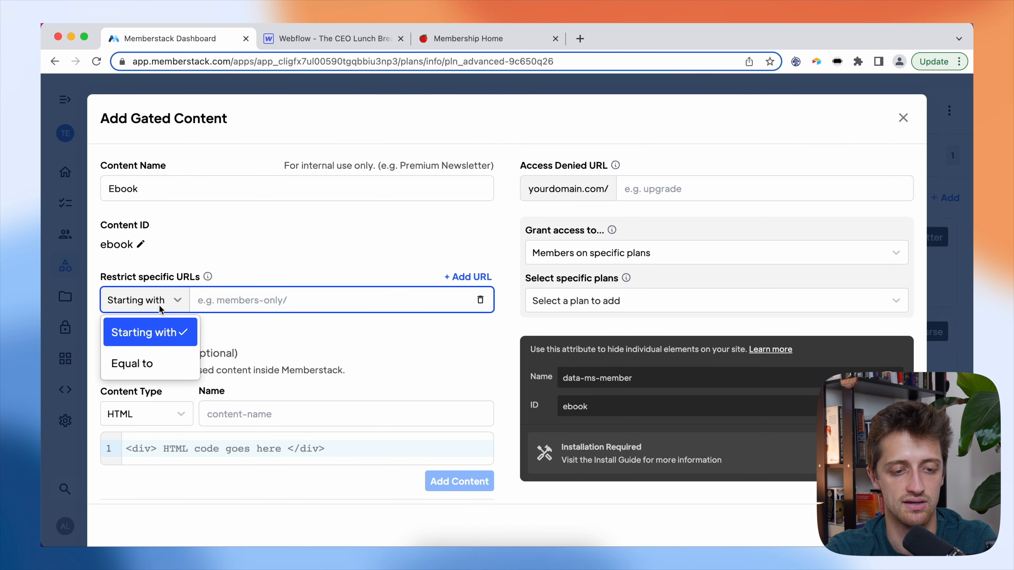
left_click(158, 356)
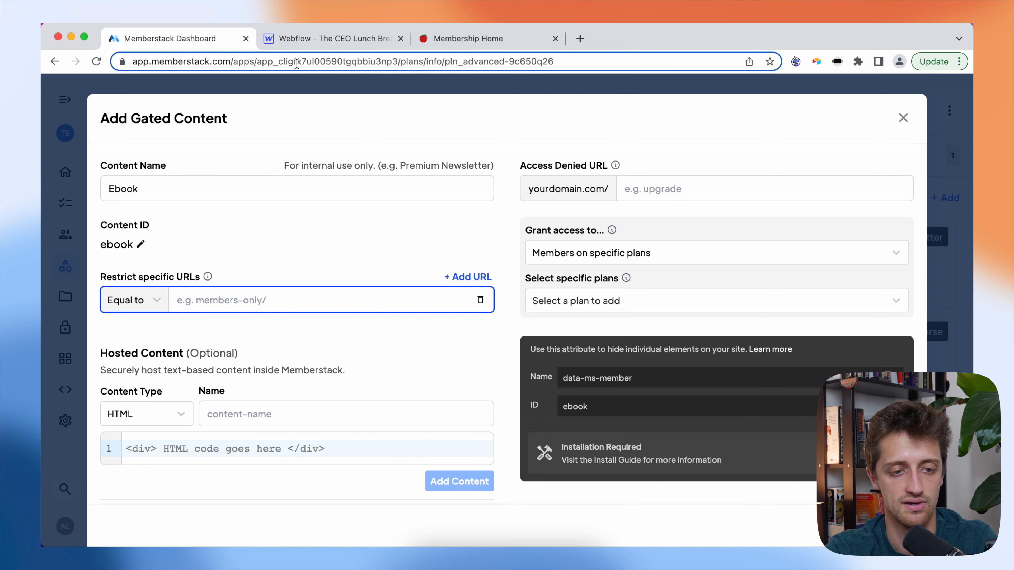
- Restrict it to /advanced-book using the slug copied from Webflow
left_click(312, 38)
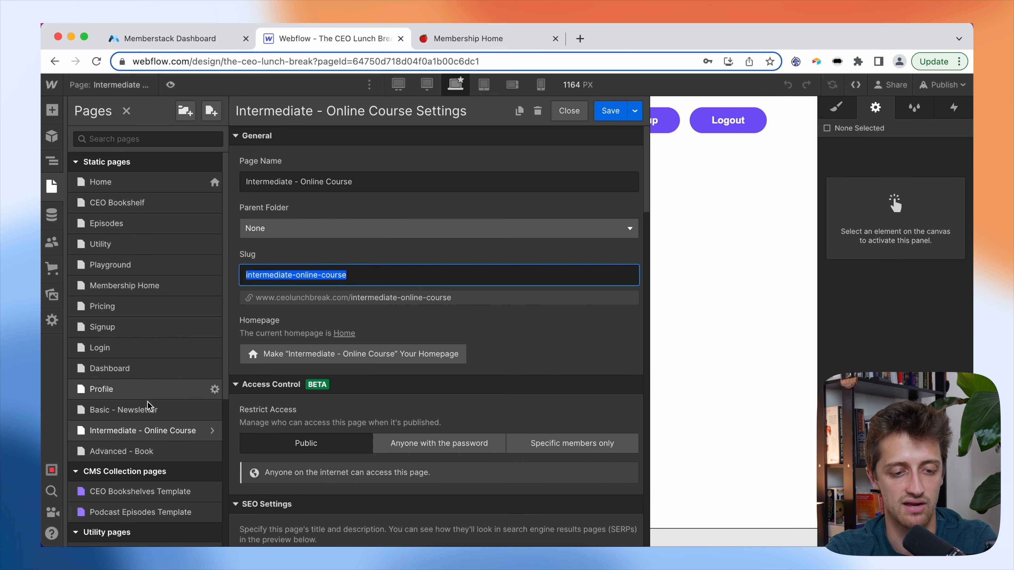
mouse_move(160, 450)
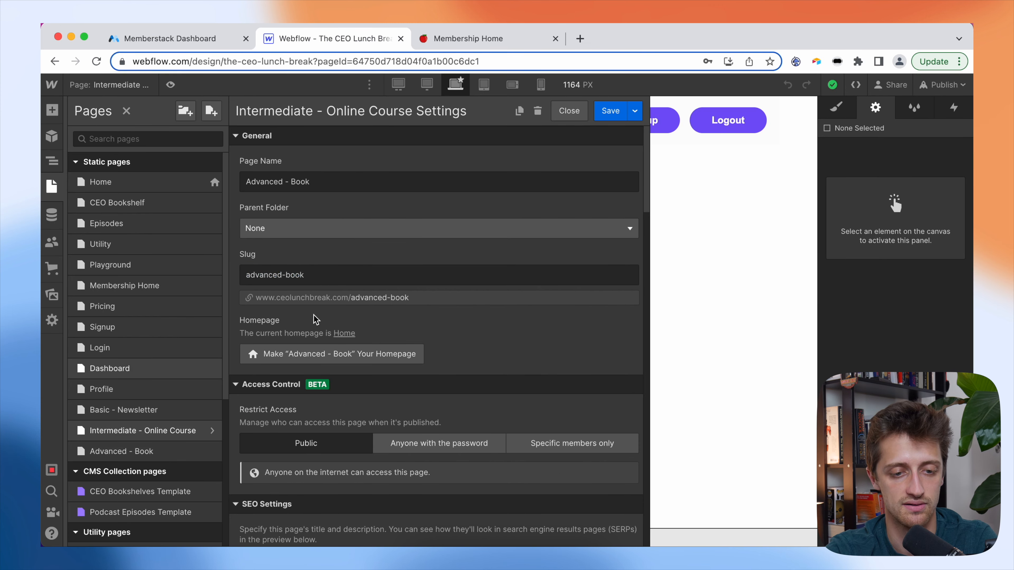
left_click_drag(305, 275, 242, 275)
key("cmd+c")
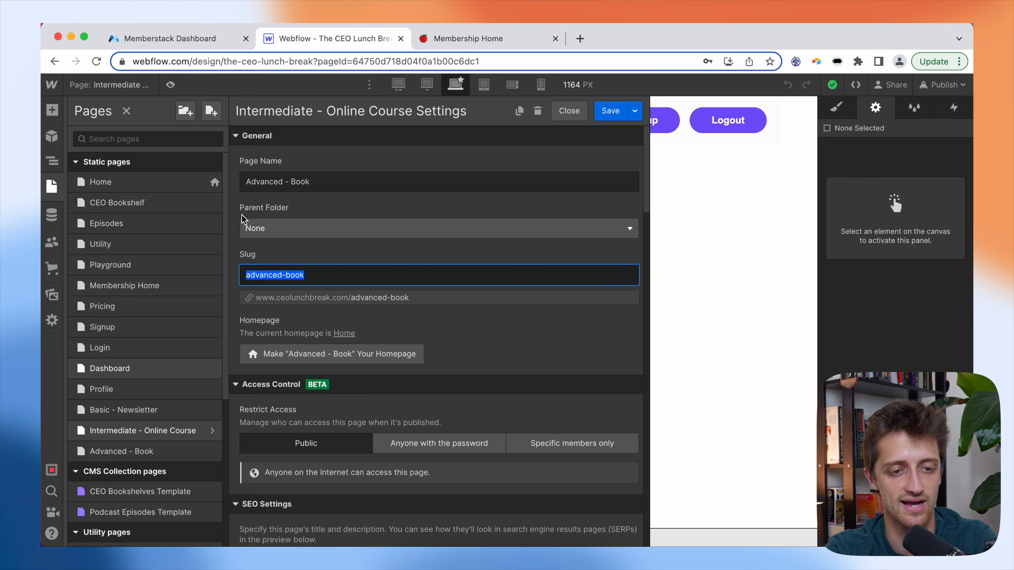
left_click(184, 37)
type("/")
key("cmd+v")
left_click(424, 234)
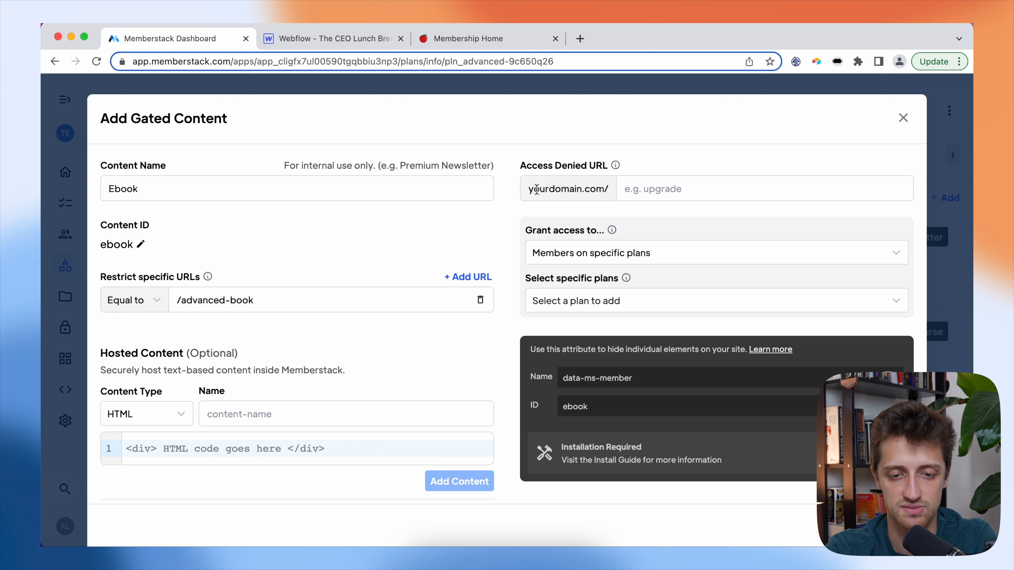
- Send denied visitors to /pricing, grant only Advanced, save, and view the Basic Plan
left_click(666, 189)
type("/pricing")
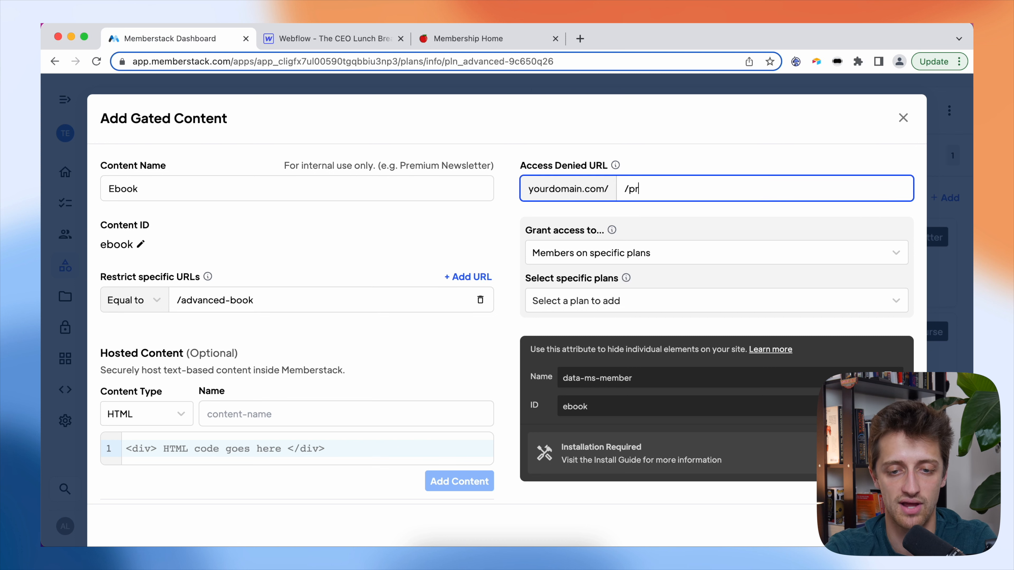
left_click(741, 148)
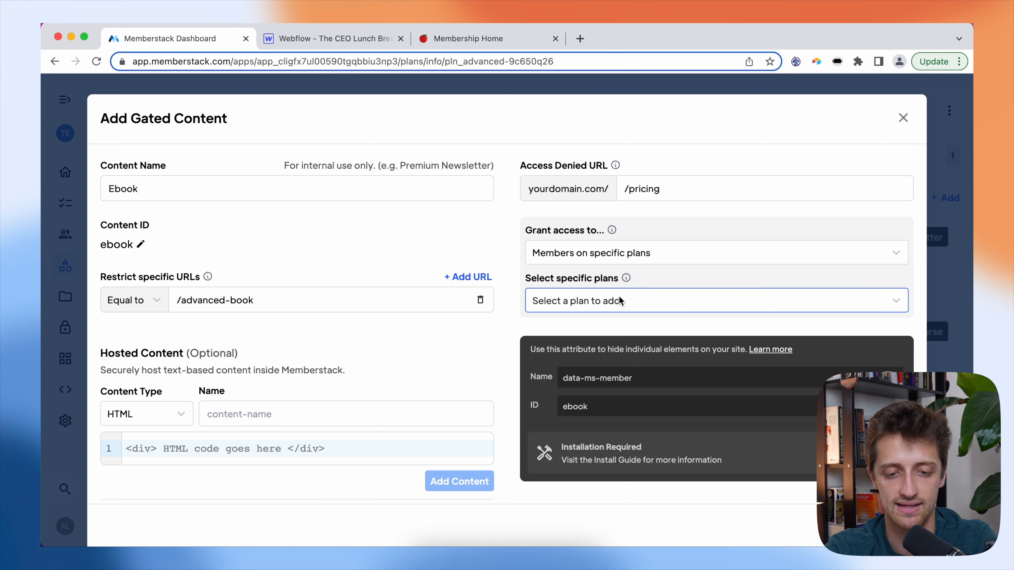
left_click(627, 302)
left_click(598, 365)
left_click(499, 336)
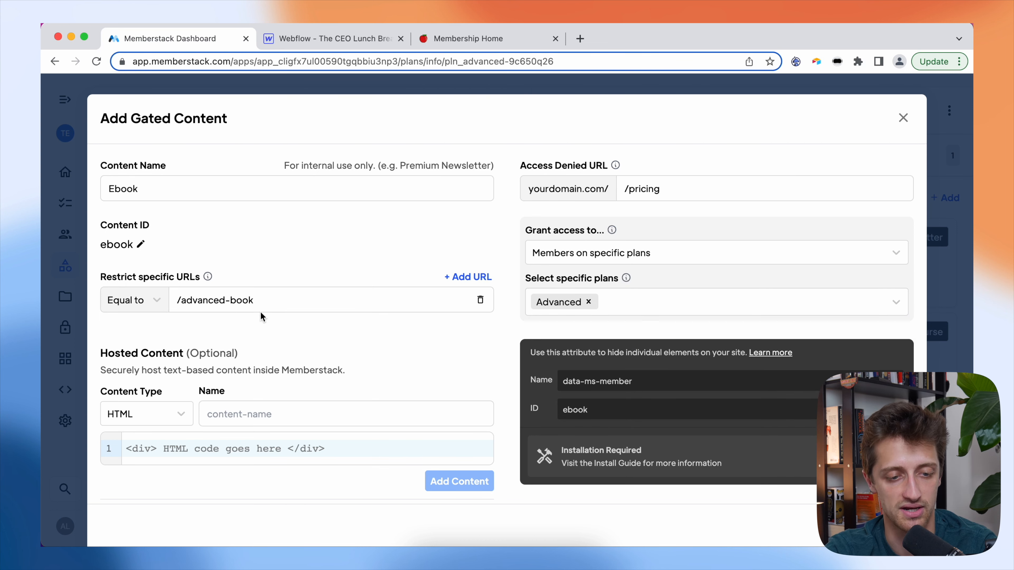
left_click(459, 481)
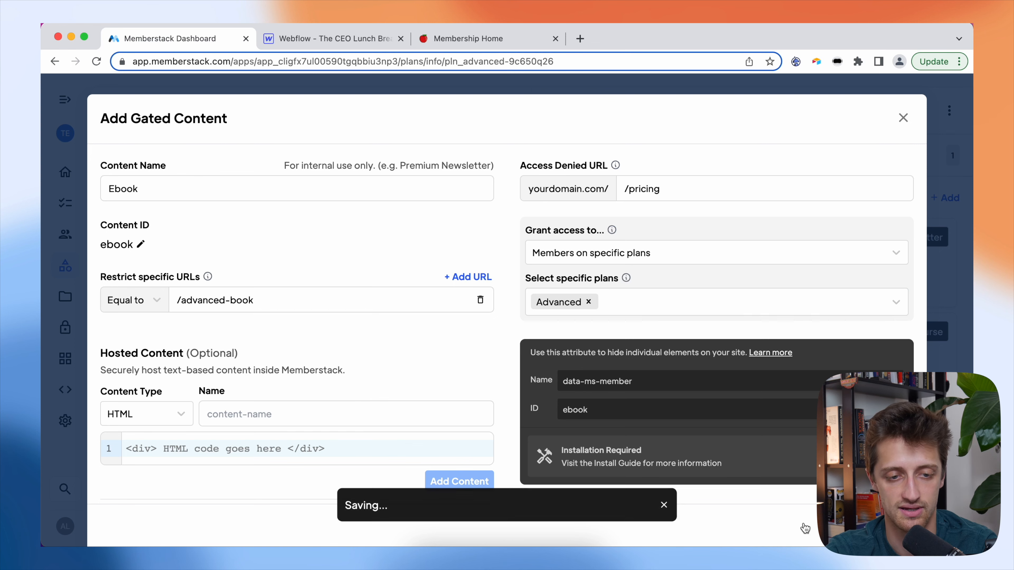
left_click(288, 293)
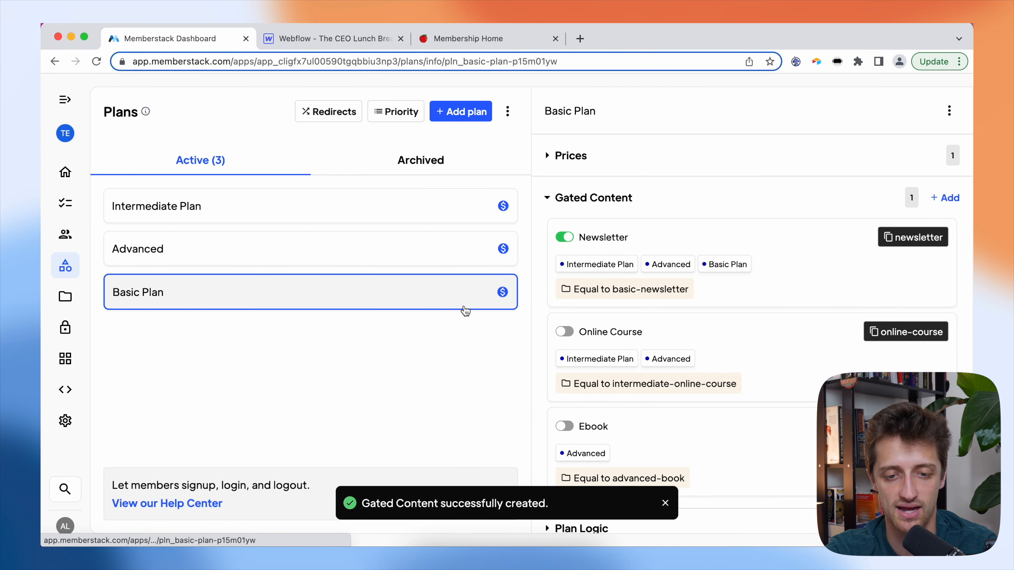
- Review the Intermediate and Advanced plans' gated content, then go to the default redirects
scroll(698, 318, "down", 3)
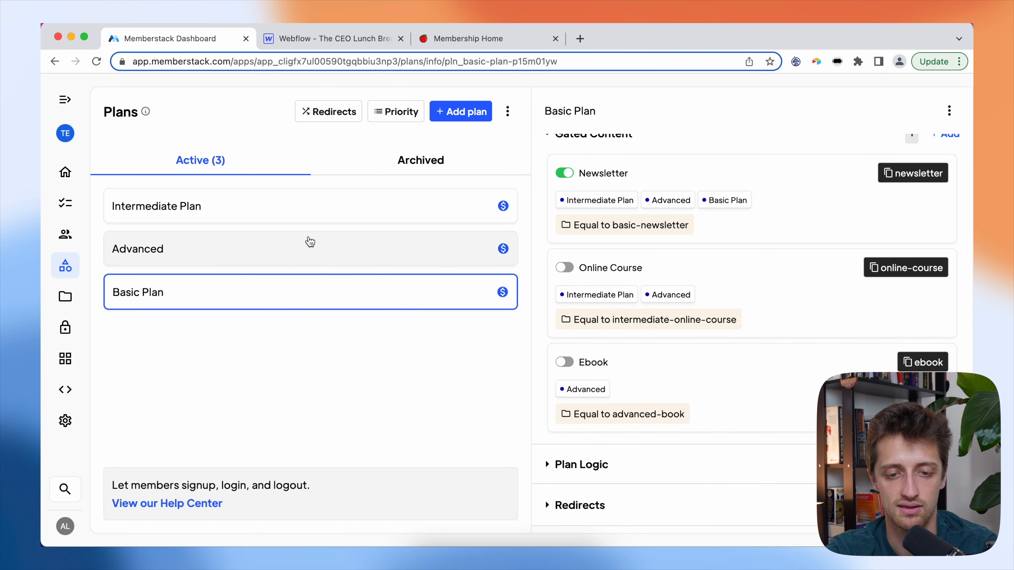
left_click(300, 216)
scroll(691, 252, "down", 2)
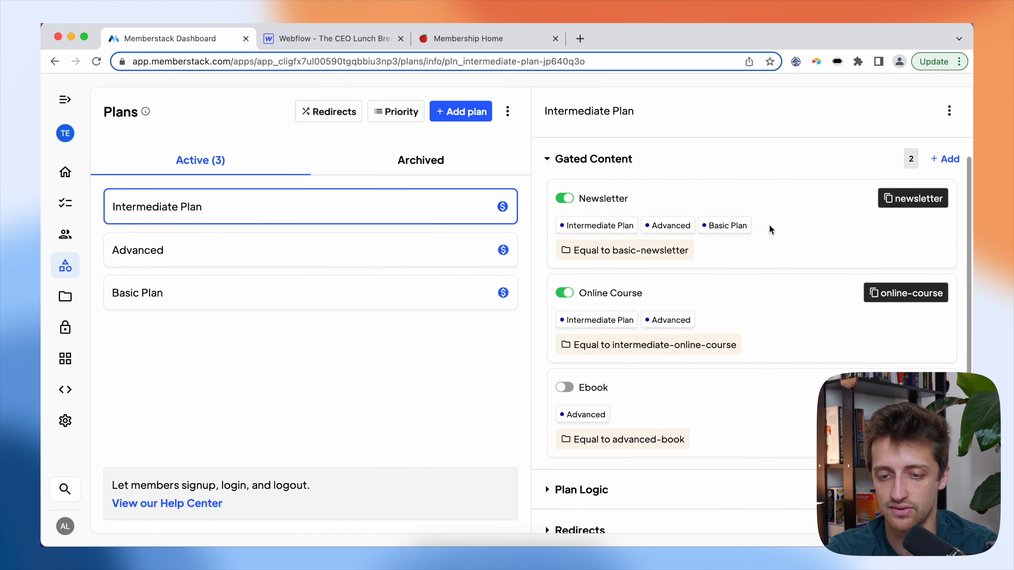
scroll(760, 312, "down", 1)
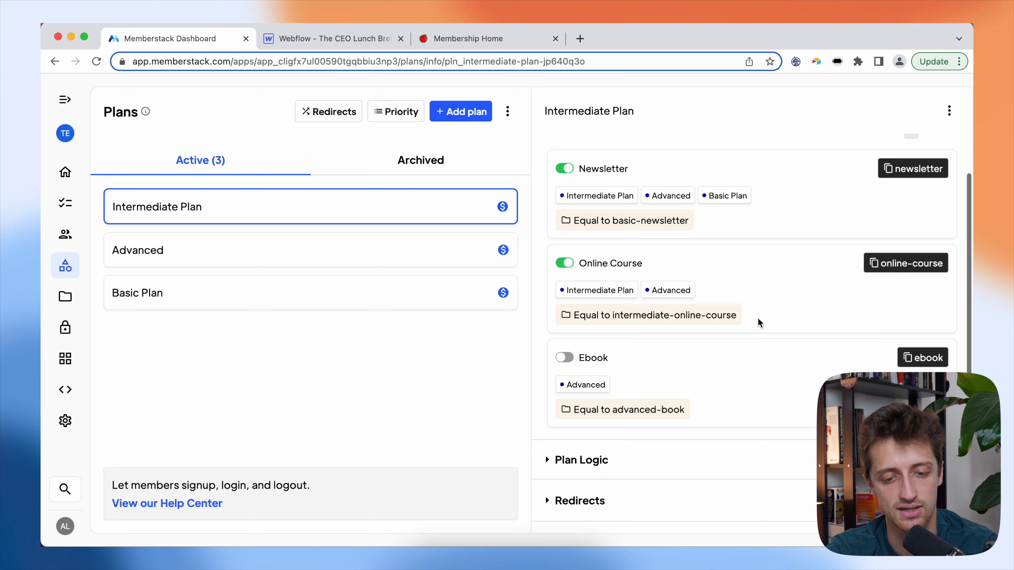
left_click(321, 250)
scroll(775, 312, "down", 1)
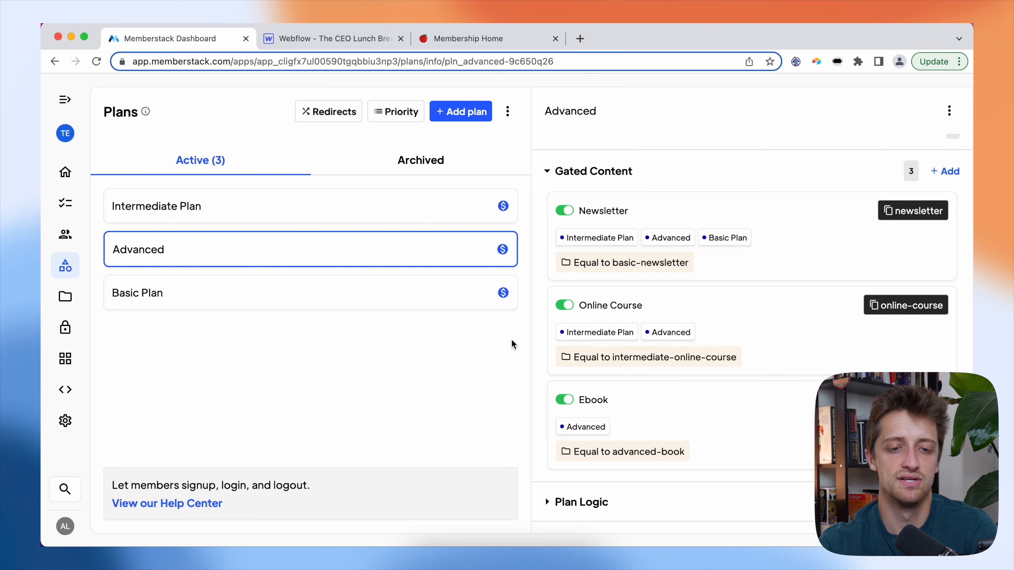
mouse_move(138, 120)
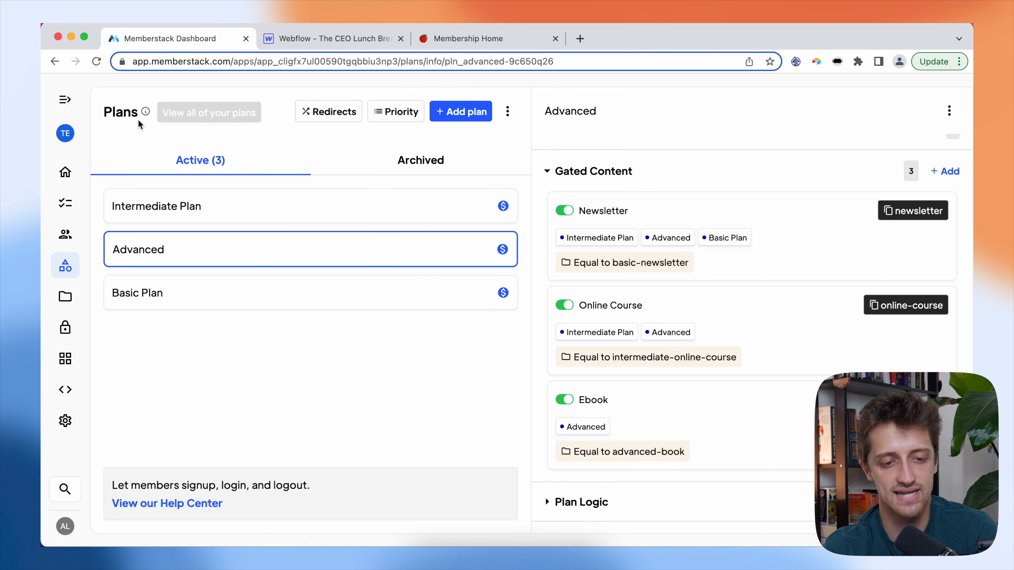
left_click(334, 113)
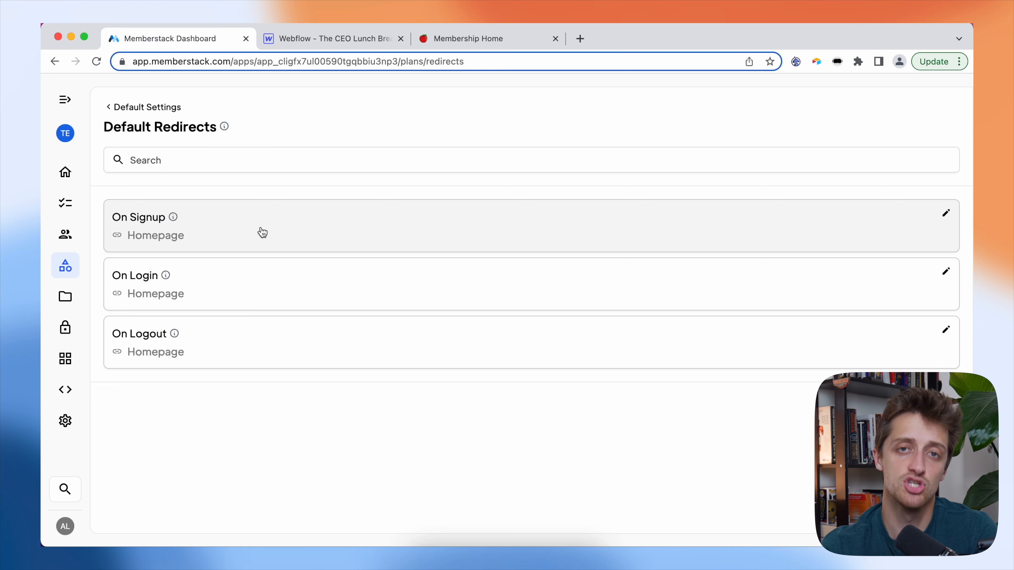
- Switch to the Webflow designer showing the Dashboard page
left_click(335, 42)
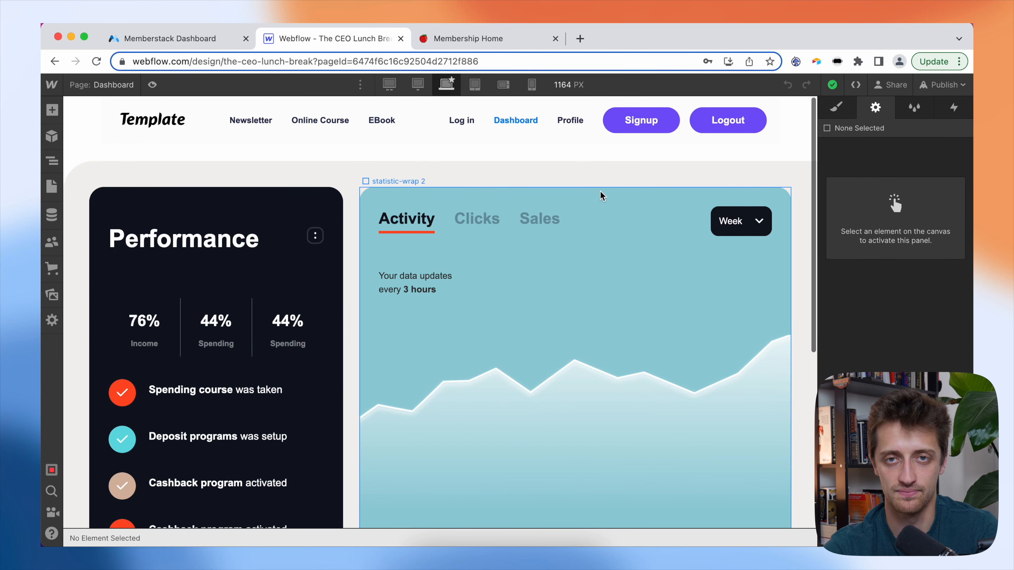
- Copy the Dashboard page's slug 'dashboard' from Webflow and return to Memberstack
left_click(558, 177)
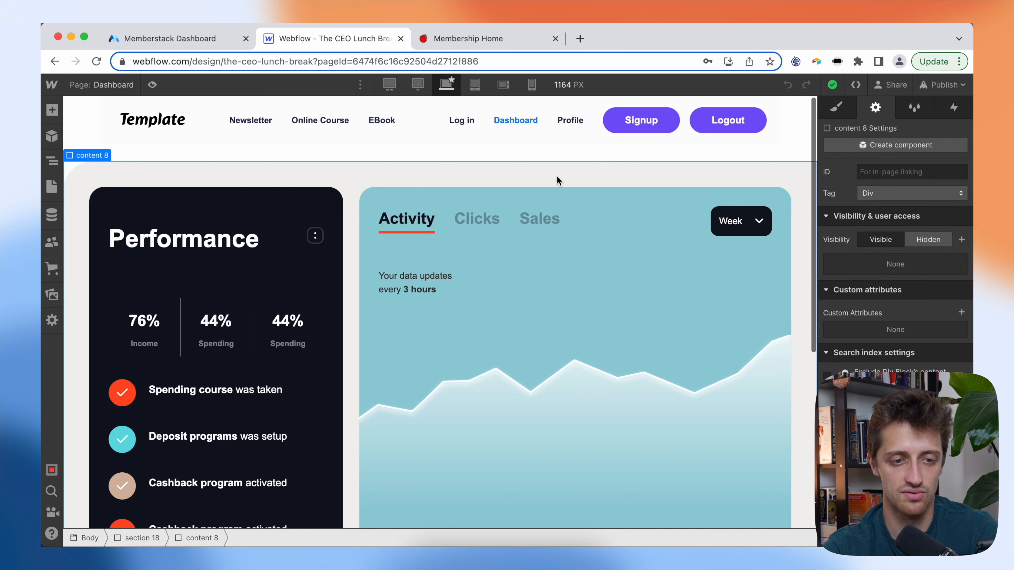
left_click(120, 85)
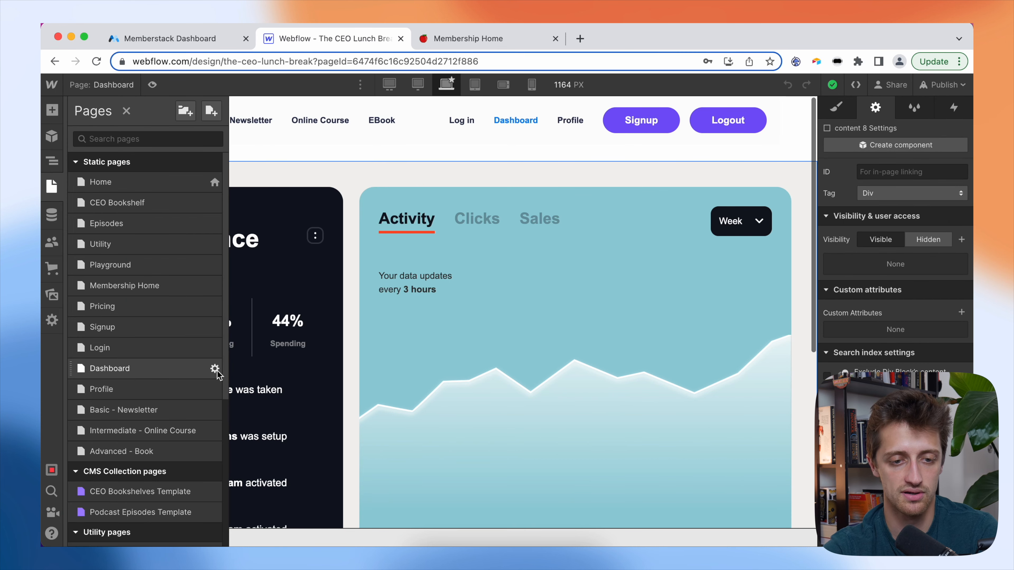
left_click(214, 368)
left_click(291, 279)
double_click(248, 280)
key("super+c")
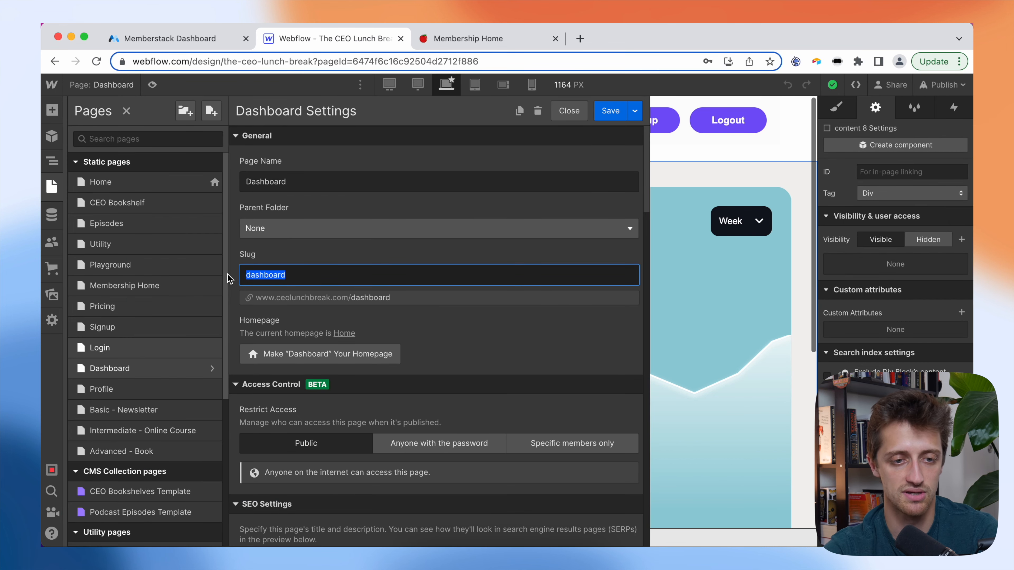
left_click(210, 43)
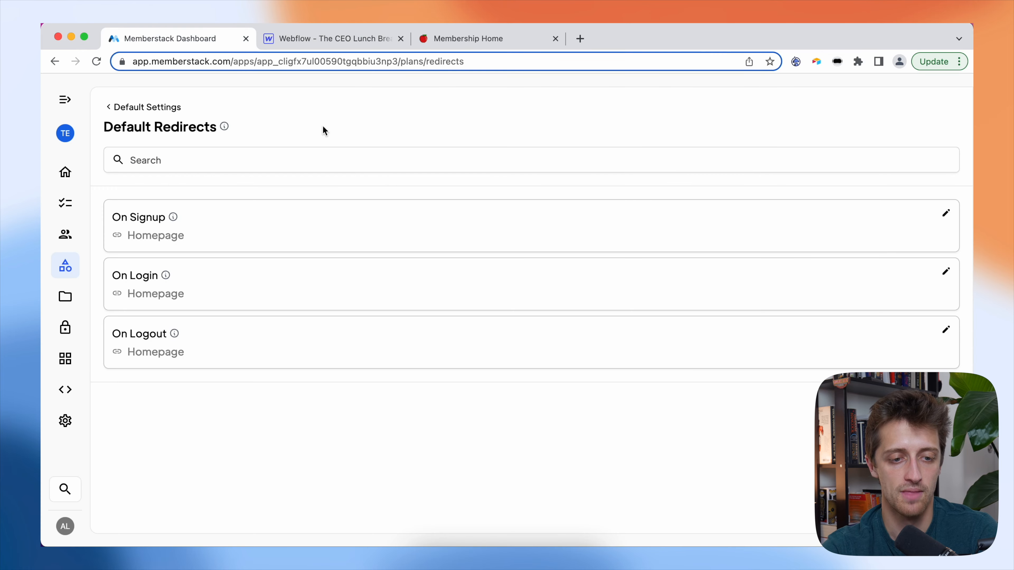
- Set both the On Signup and On Login redirects to /dashboard
left_click(267, 227)
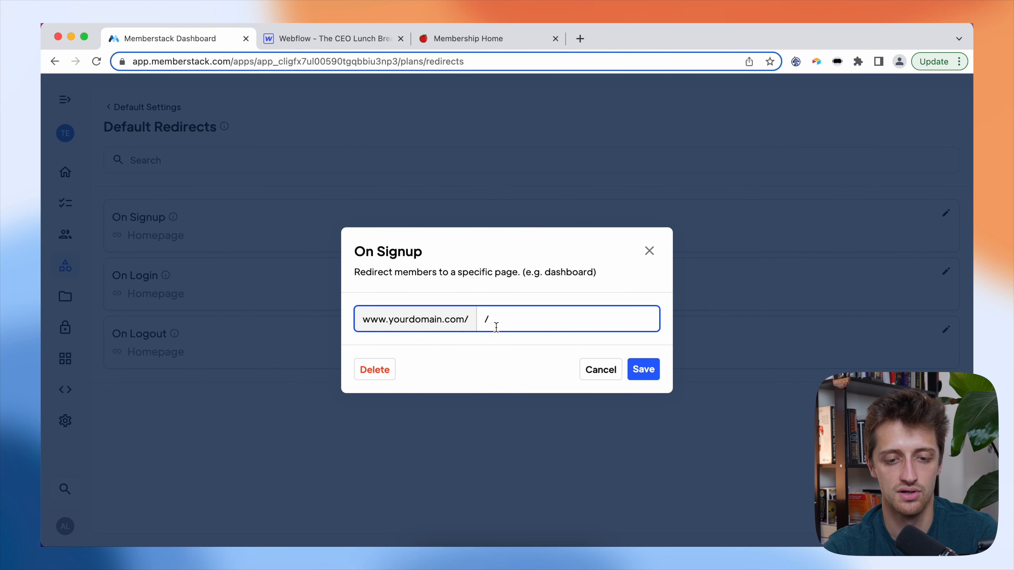
key("super+v")
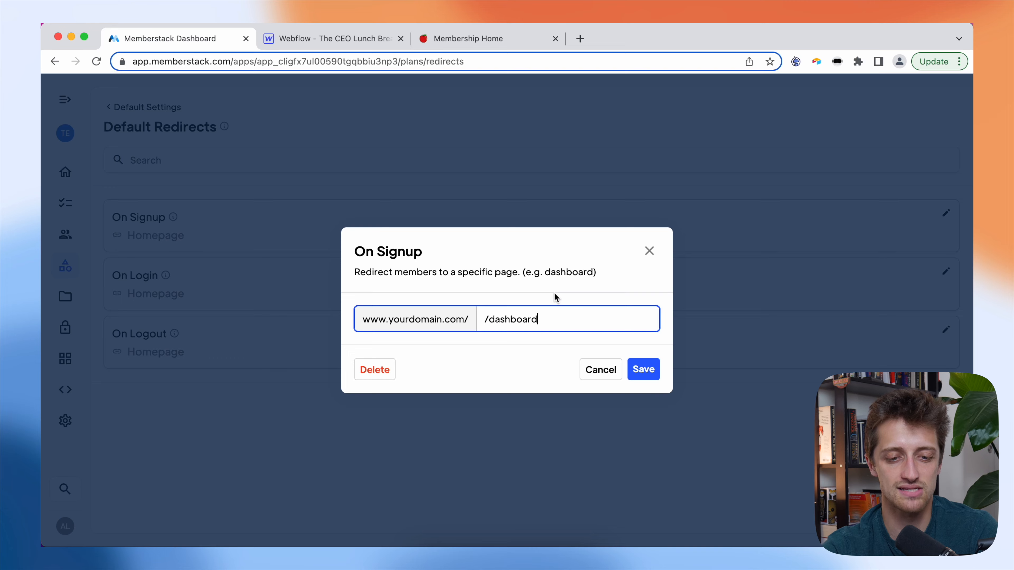
left_click(640, 368)
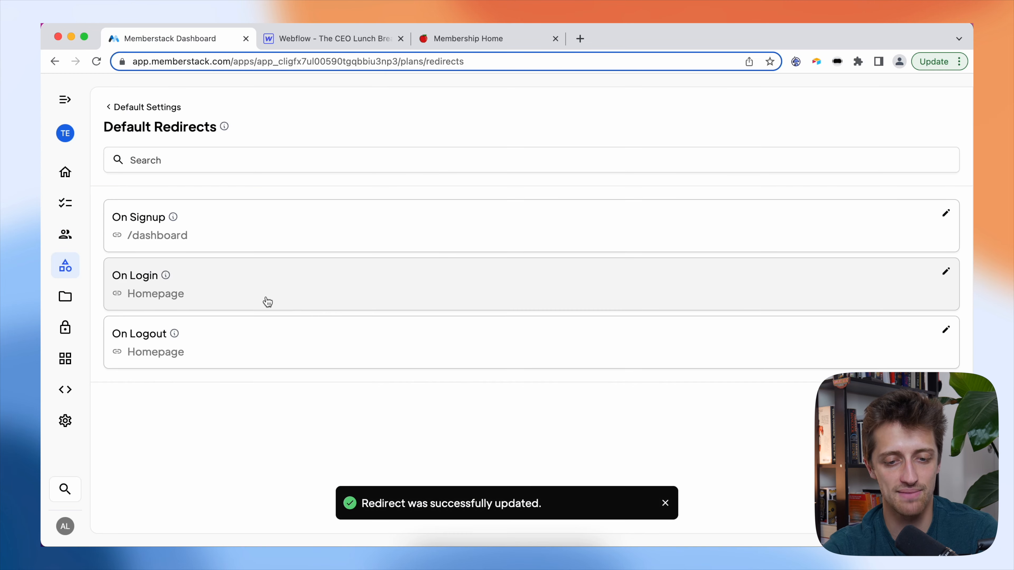
left_click(264, 301)
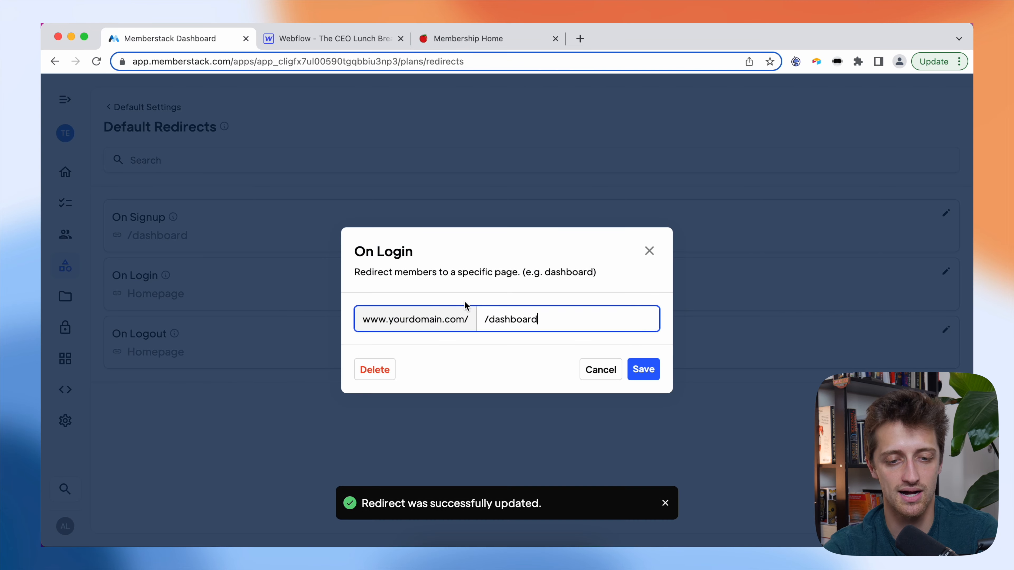
left_click(641, 368)
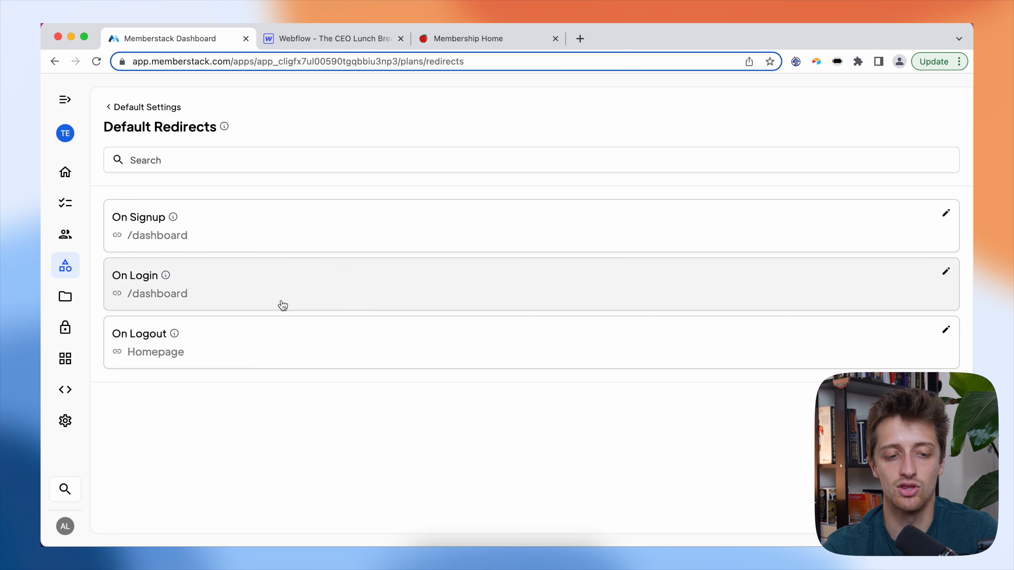
- Copy the Membership Home slug 'membership-home' in Webflow and begin editing the On Logout redirect
left_click(313, 40)
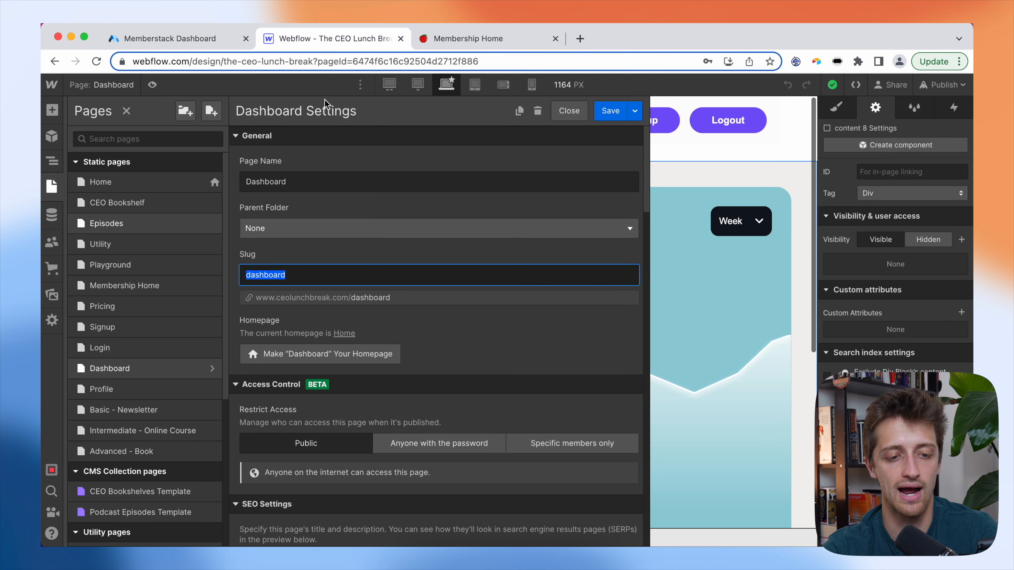
left_click(144, 293)
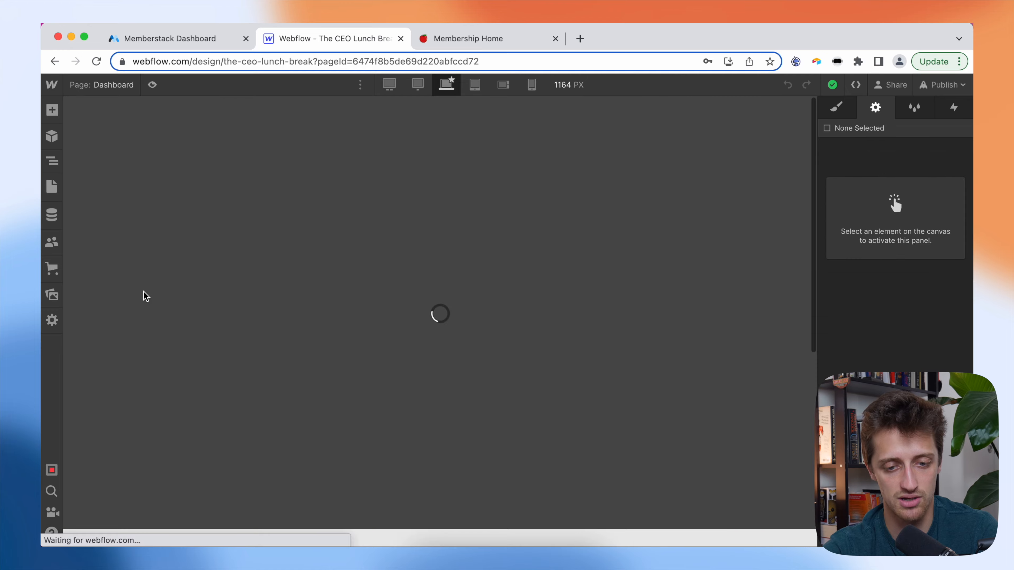
scroll(491, 346, "down", 10)
scroll(493, 346, "up", 6)
scroll(491, 346, "up", 3)
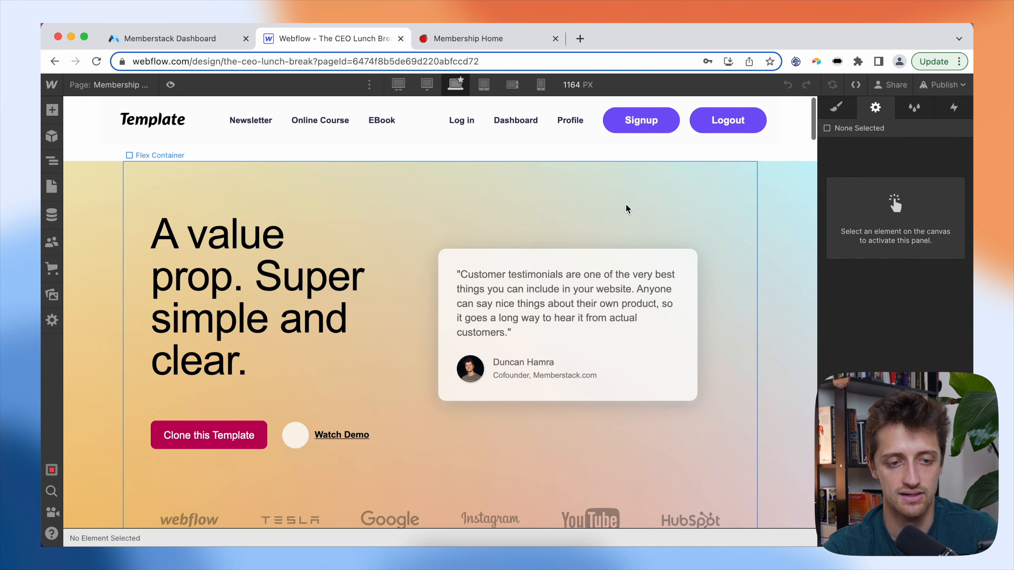
left_click(125, 93)
left_click(216, 286)
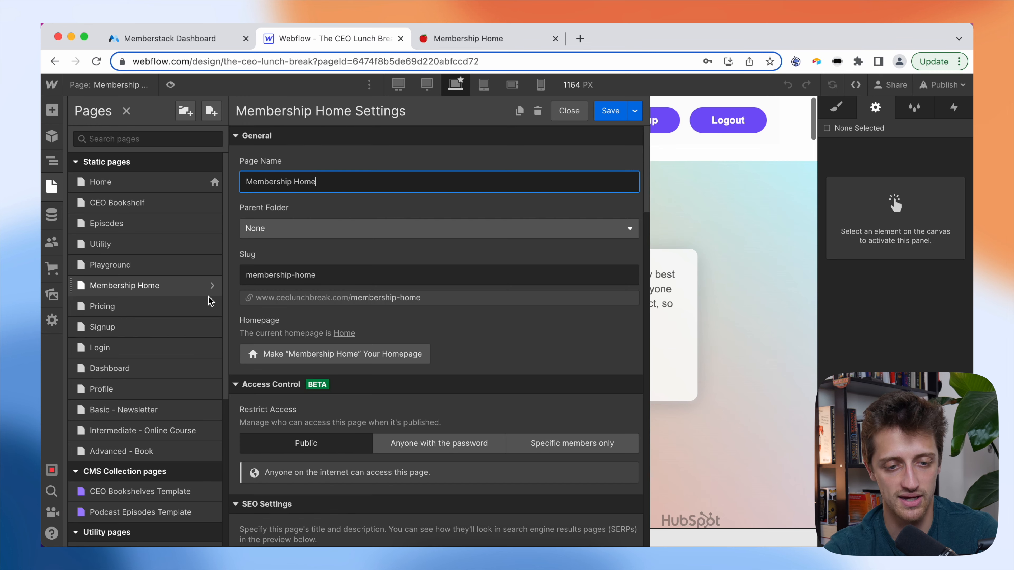
left_click(325, 276)
key("super+a")
key("super+c")
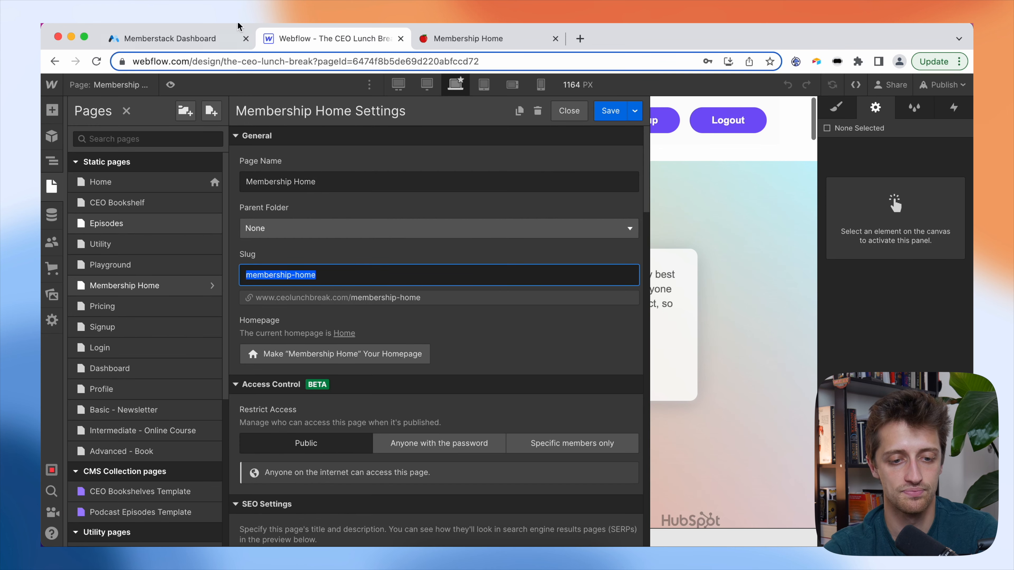
left_click(171, 39)
left_click(266, 336)
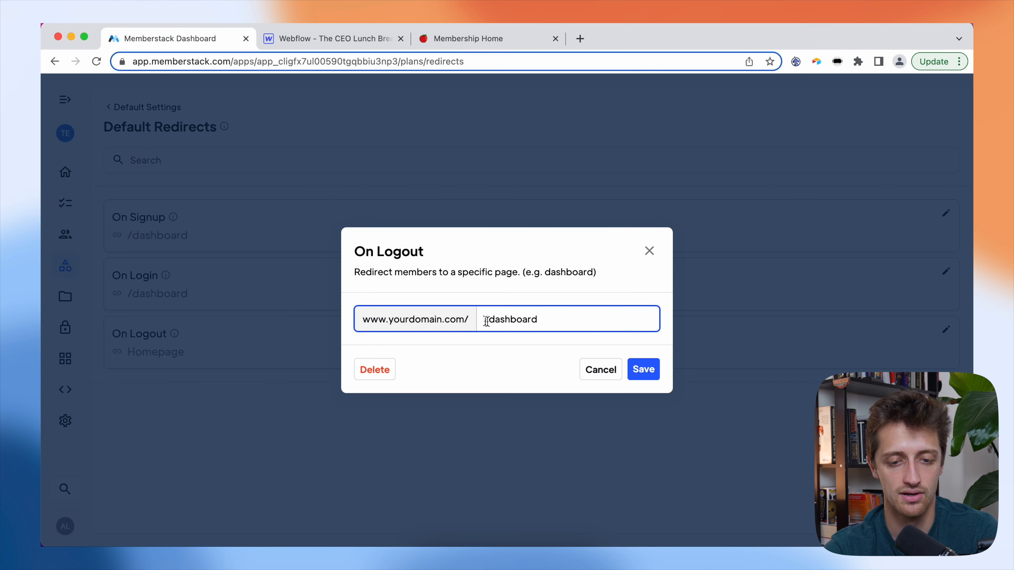
- Change the On Logout redirect to /membership-home, save, and return to the plans list
left_click_drag(536, 319, 492, 319)
key("super+v")
left_click(641, 368)
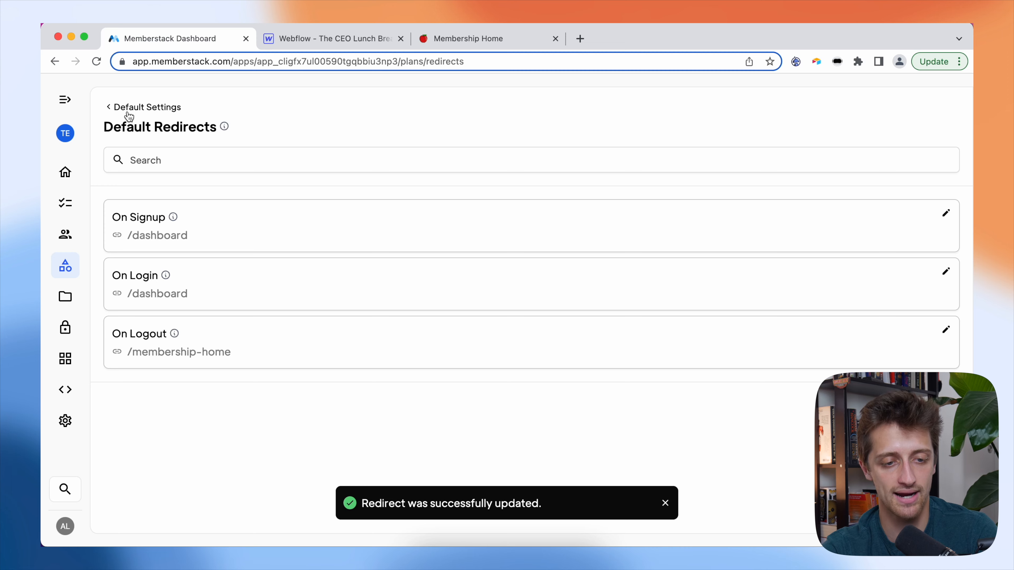
left_click(120, 115)
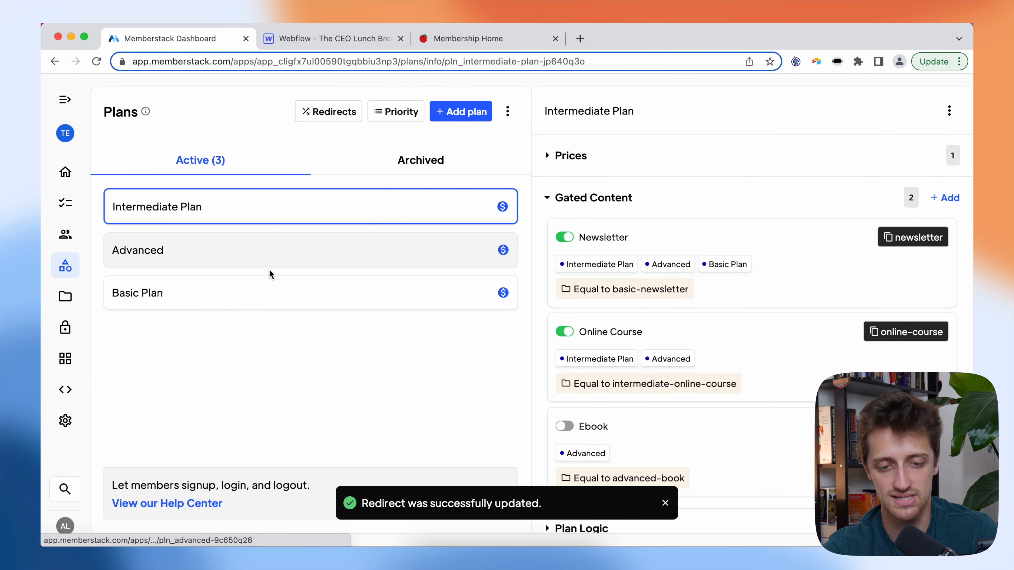
- Give the Basic Plan an On Signup redirect to /dashboard and save it
left_click(279, 293)
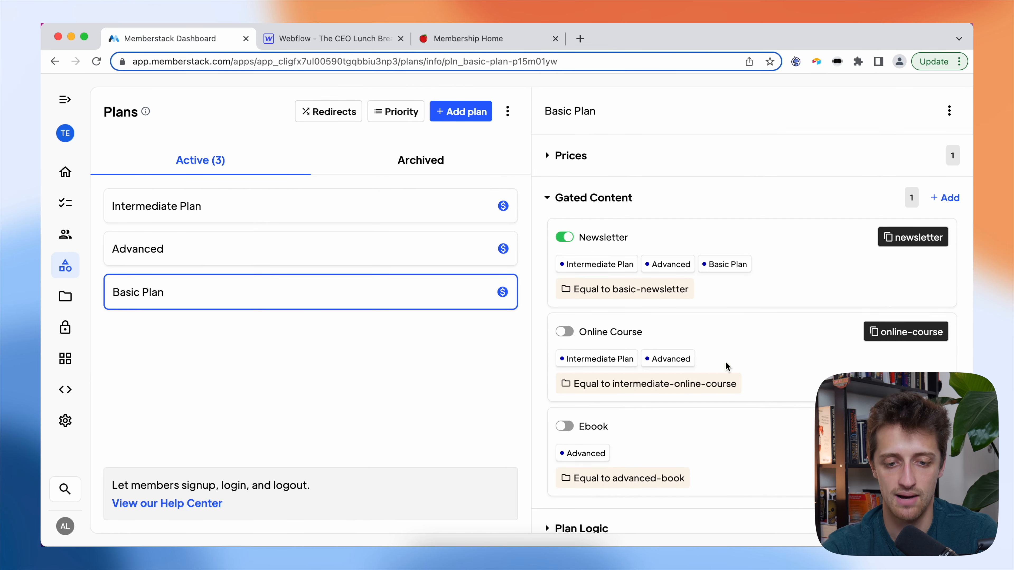
scroll(724, 364, "down", 5)
scroll(724, 367, "down", 3)
left_click(635, 303)
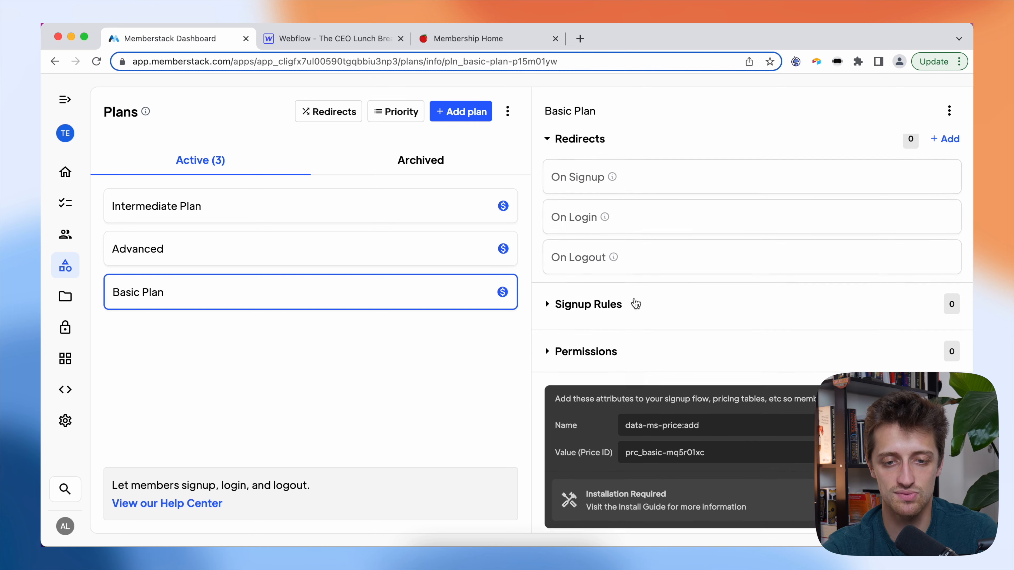
scroll(662, 295, "up", 2)
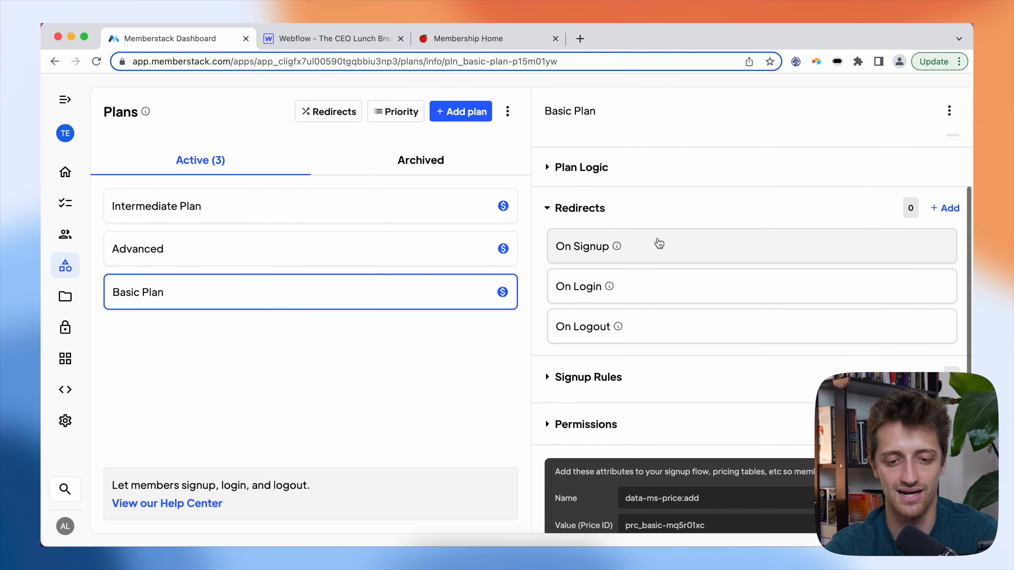
left_click(659, 245)
type("/")
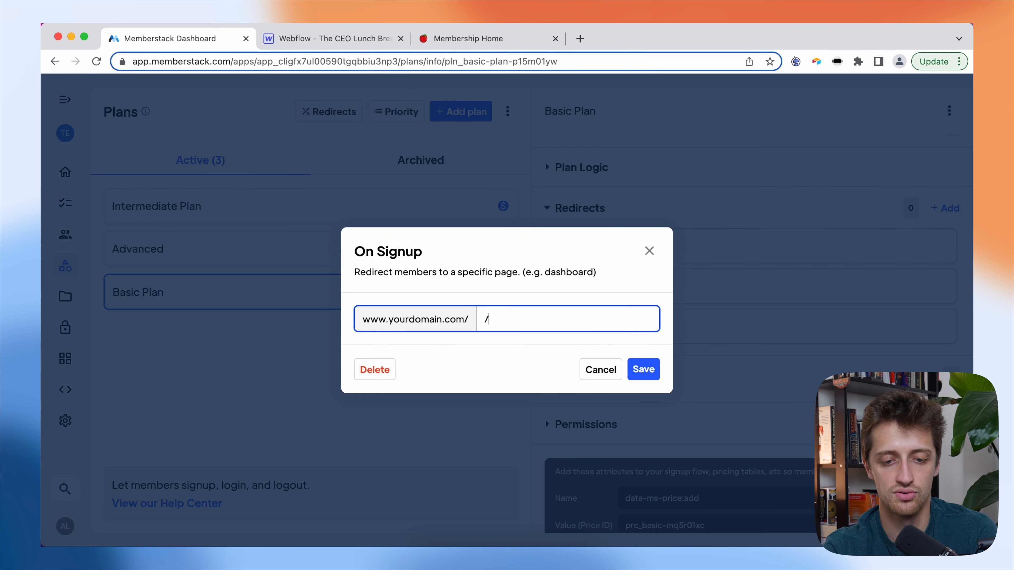
type("dashboard")
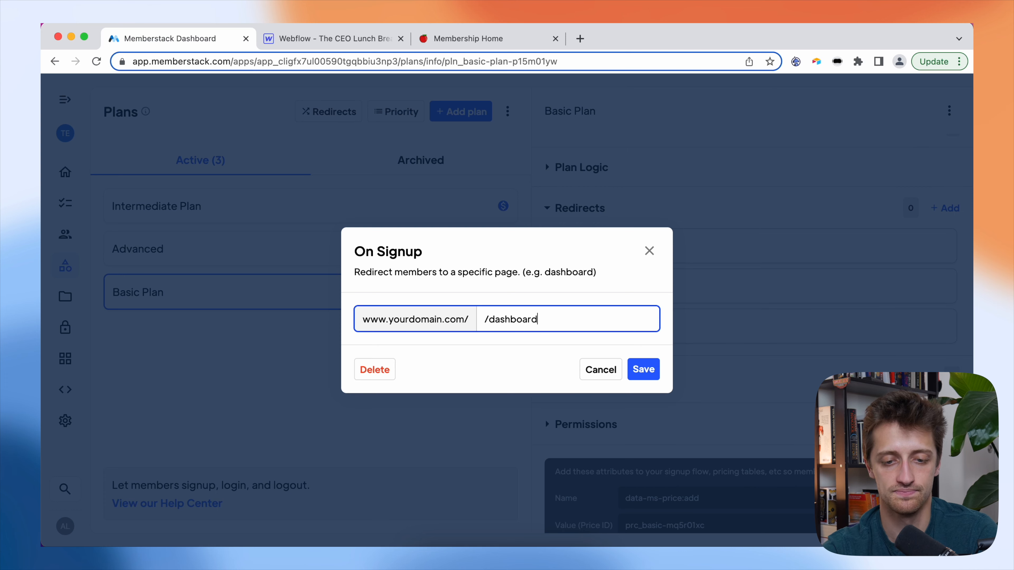
left_click(643, 369)
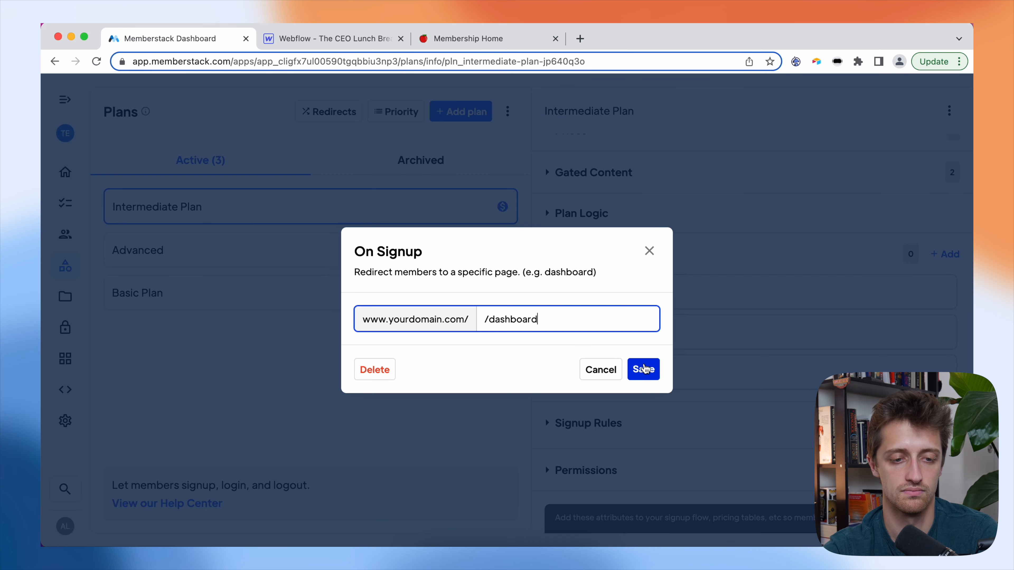
- Save the /dashboard signup redirect on the Intermediate and Advanced plans, then return to the Webflow designer
left_click(643, 367)
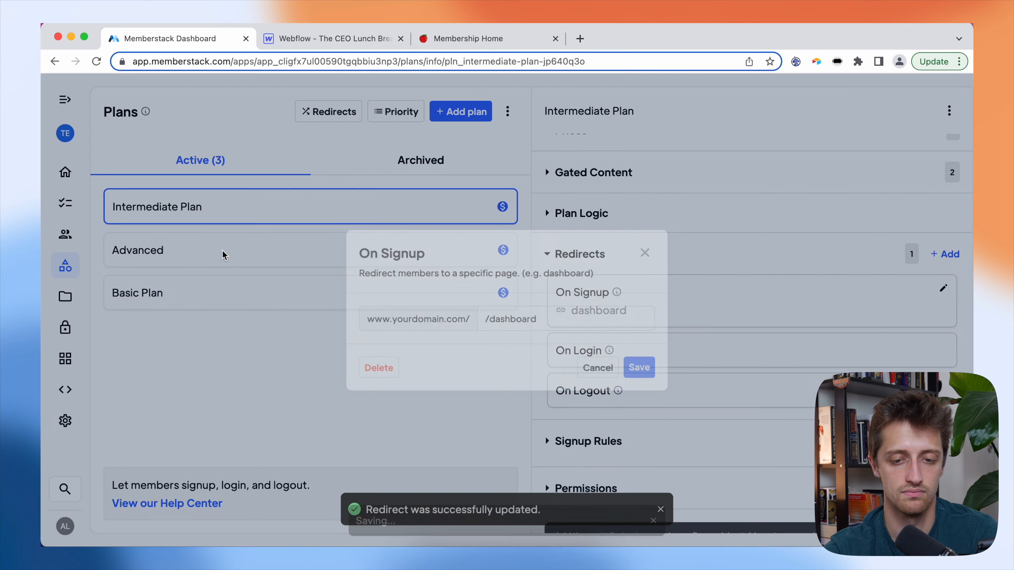
left_click(224, 256)
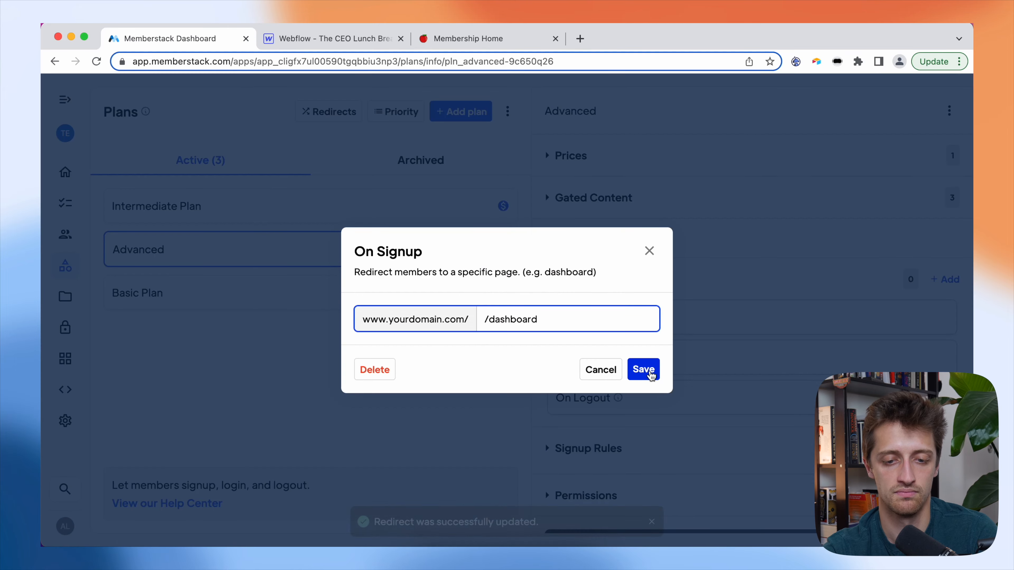
left_click(643, 368)
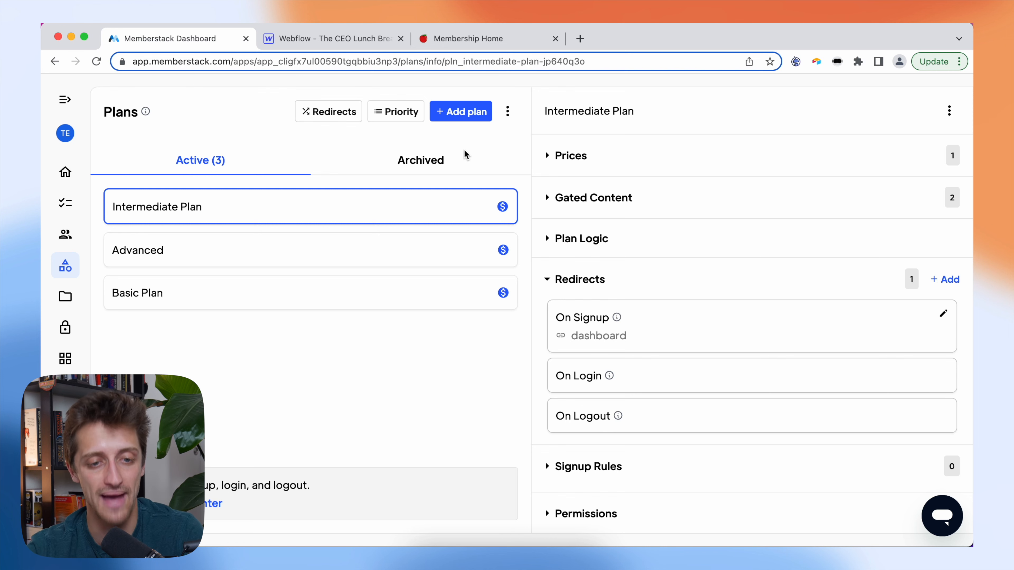
left_click(344, 37)
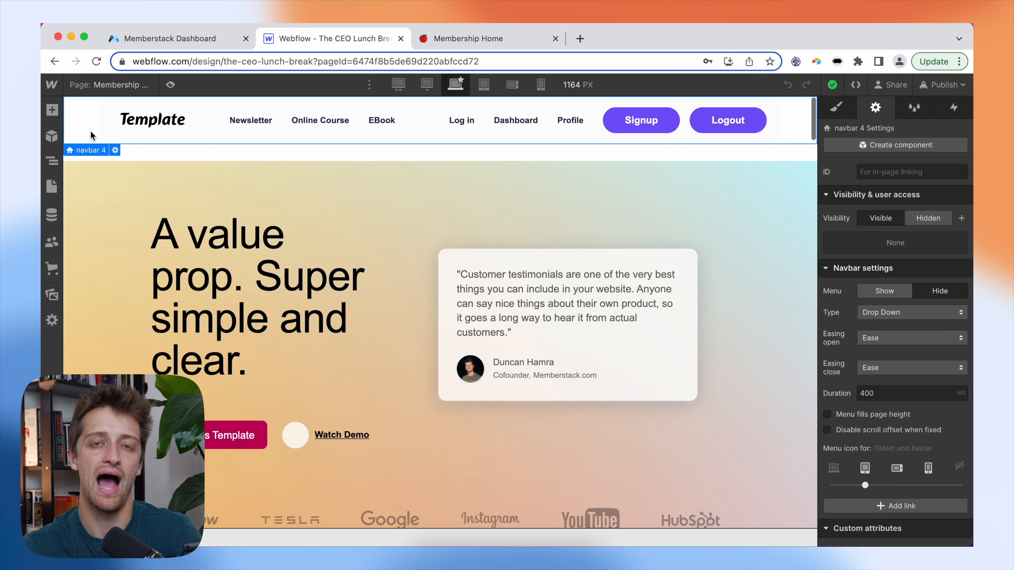
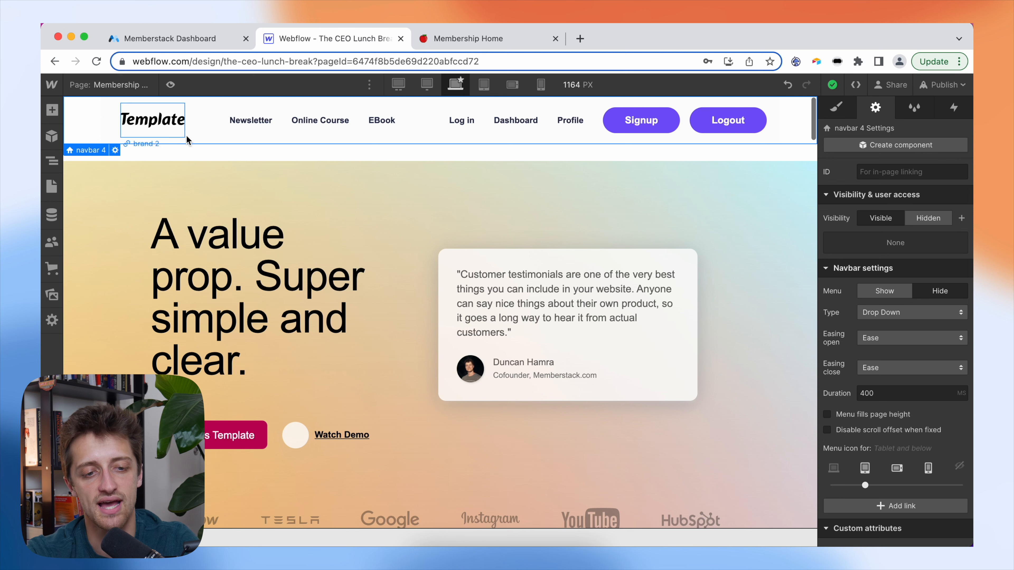
- Check the Newsletter, Online Course and EBook nav links' targets, confirming EBook goes to Advanced - Book
left_click(244, 127)
left_click(310, 128)
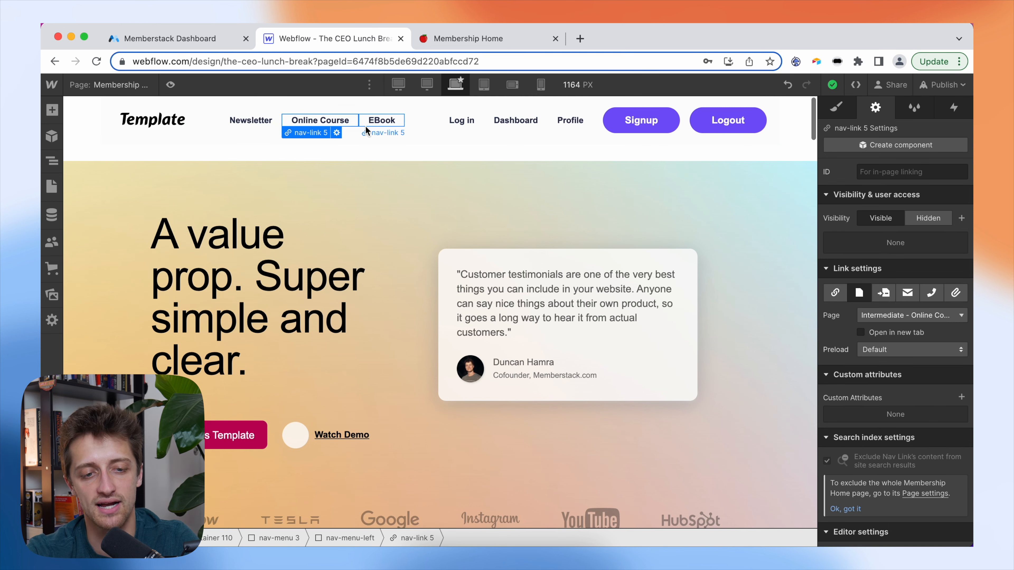
left_click(368, 128)
left_click(274, 129)
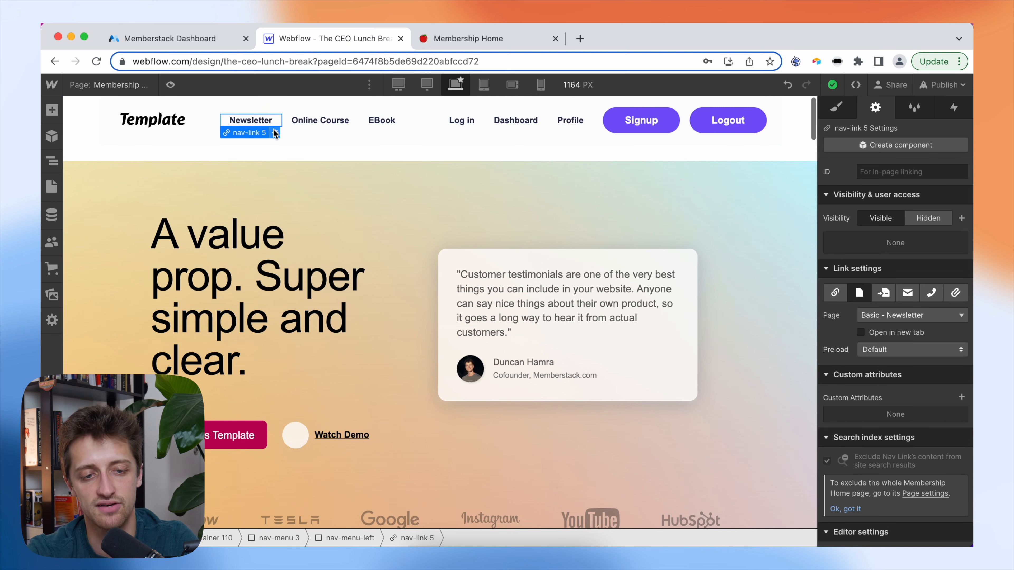
left_click(311, 128)
left_click(376, 127)
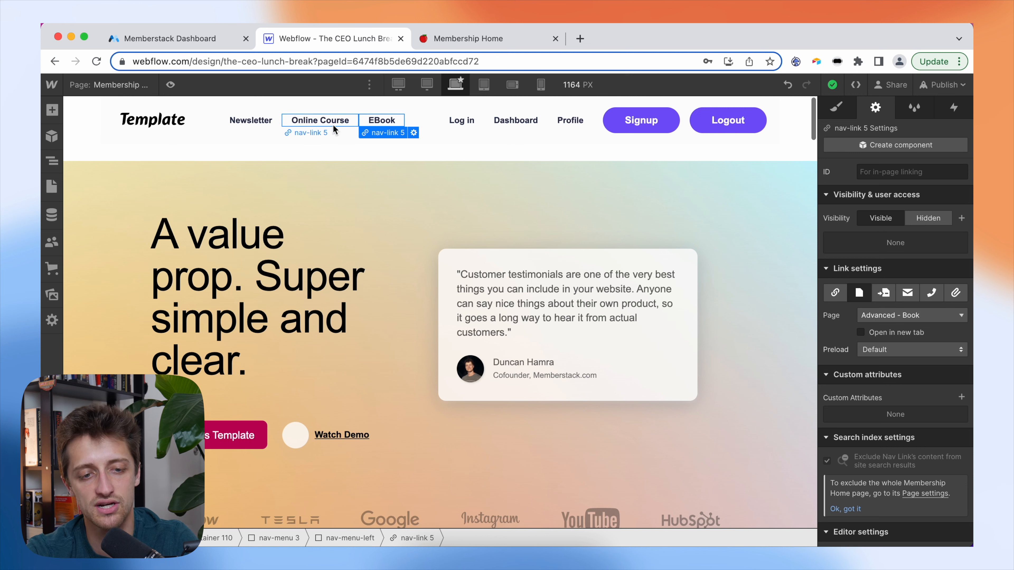
left_click(266, 126)
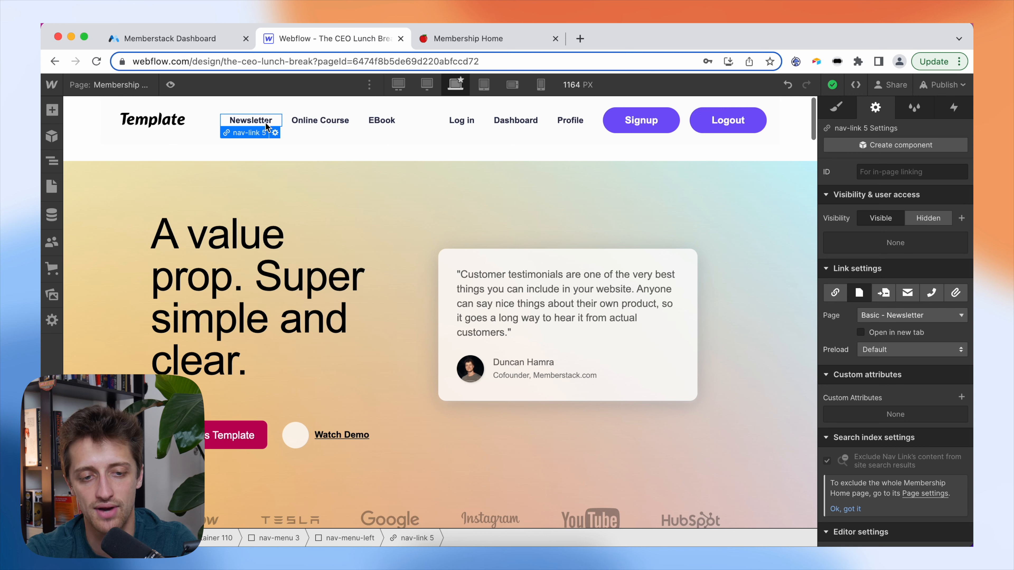
left_click(315, 125)
left_click(379, 125)
left_click(339, 124)
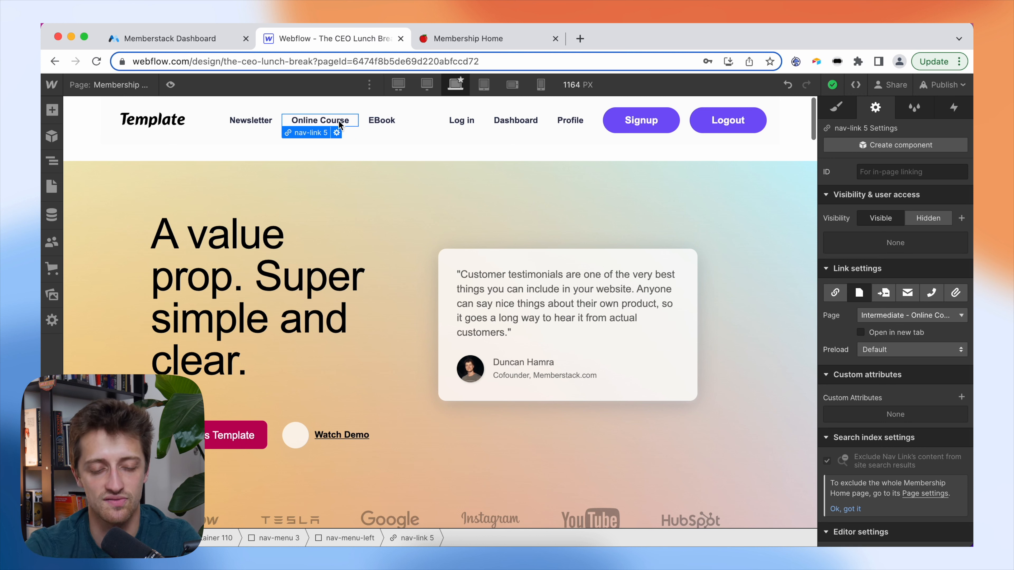
left_click(381, 127)
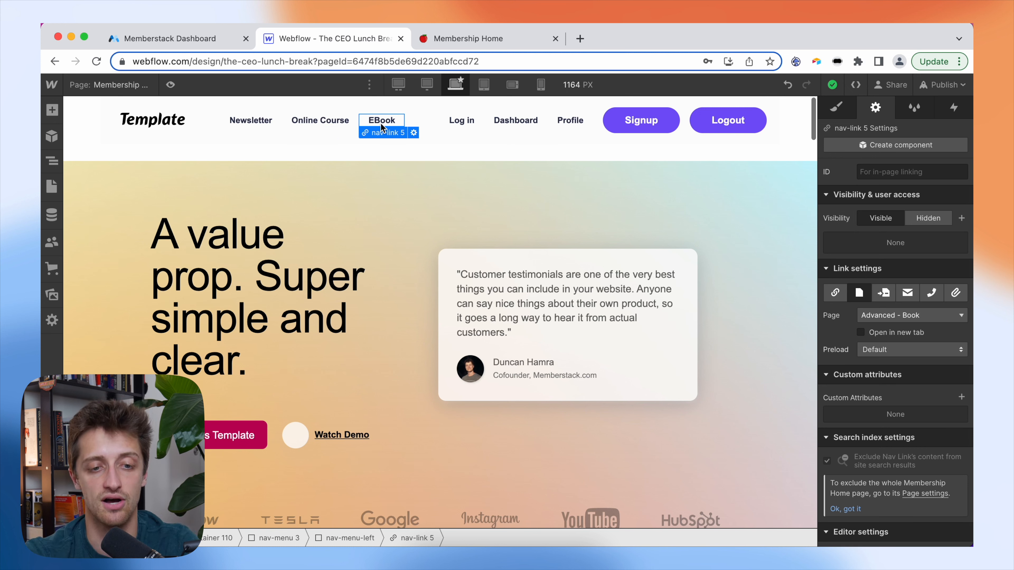
left_click(324, 122)
left_click(273, 123)
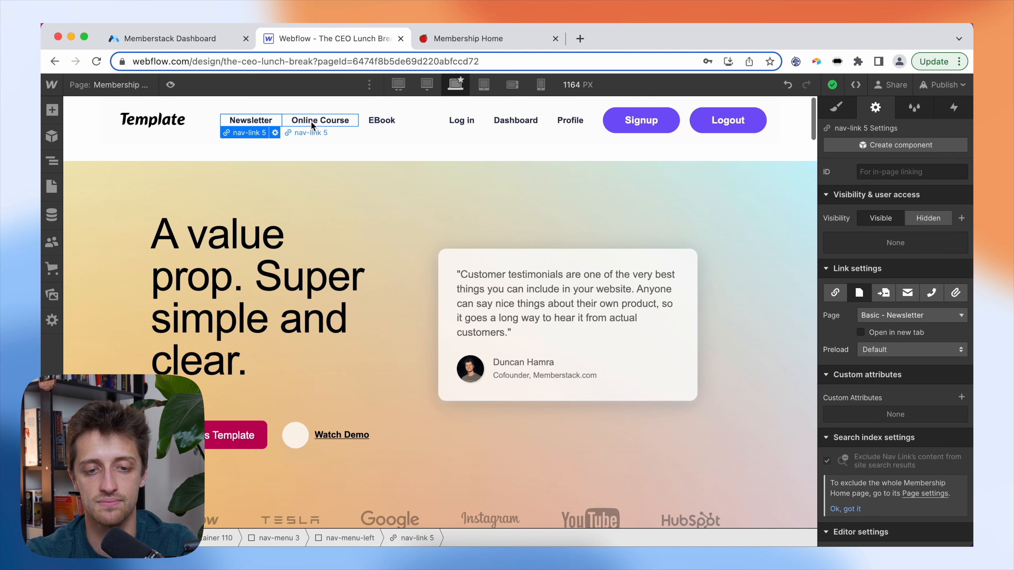
left_click(395, 124)
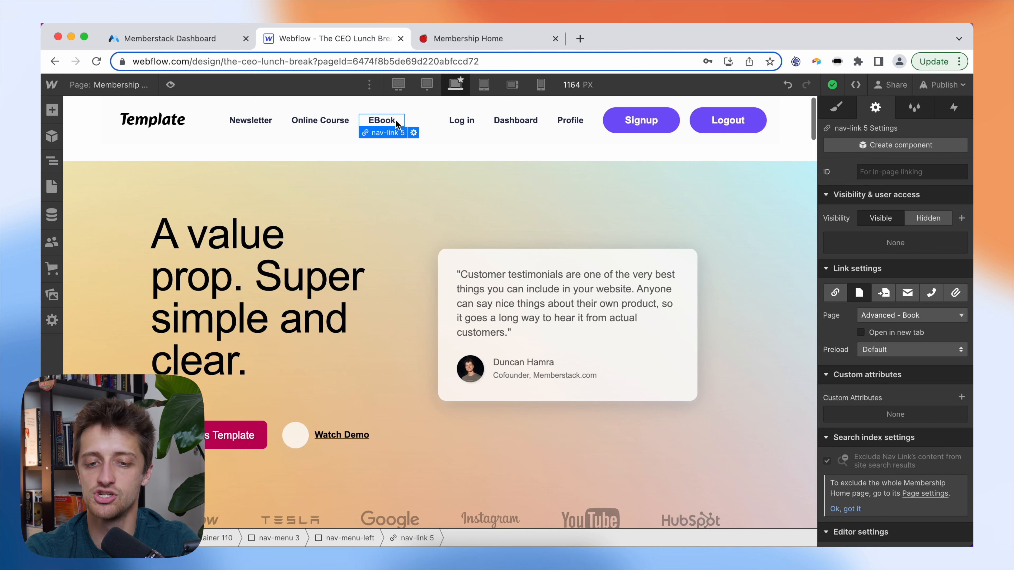
- Add the custom attribute data-ms-action="logout" to the Logout nav button
left_click(759, 130)
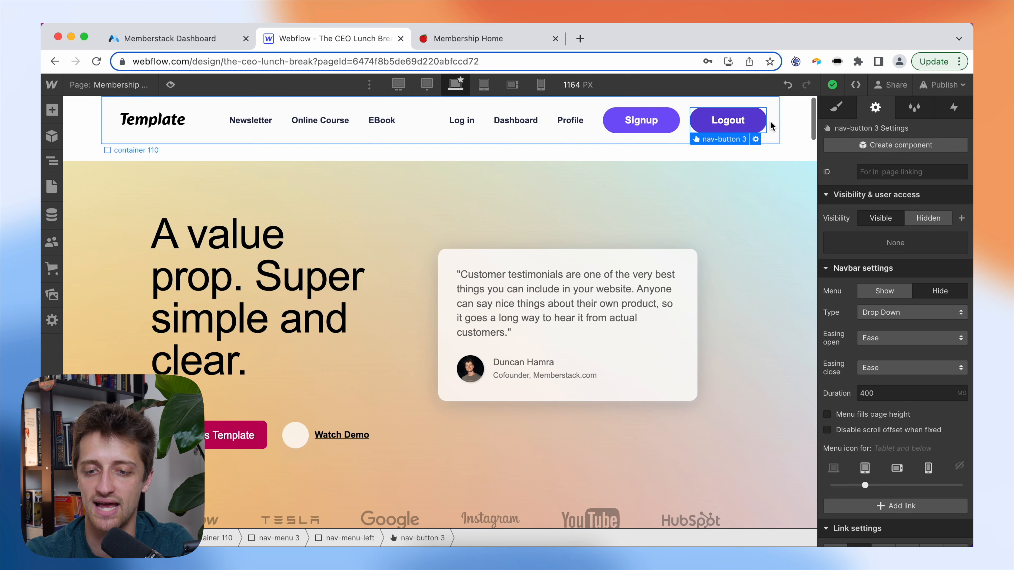
scroll(913, 388, "down", 5)
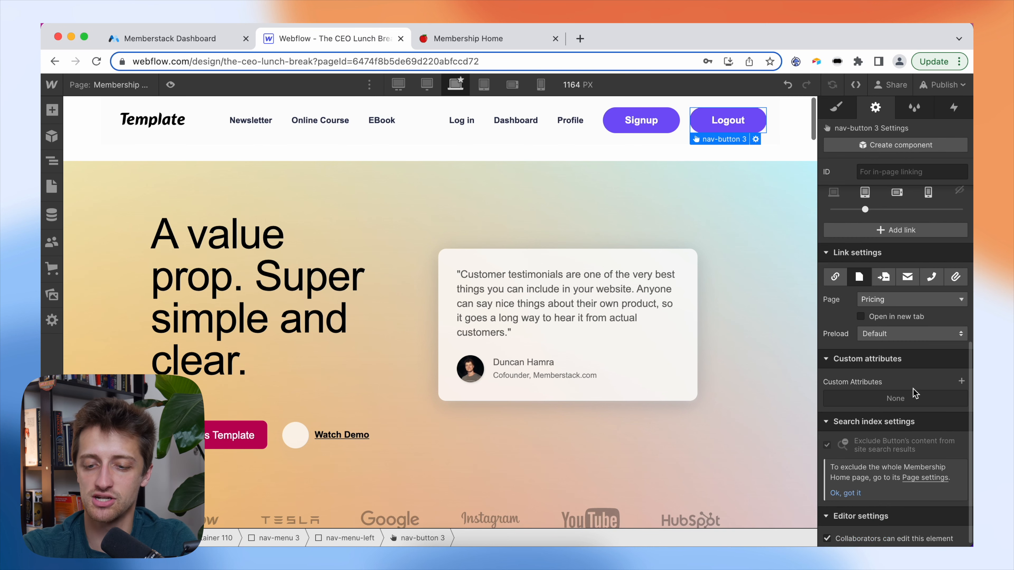
left_click(961, 382)
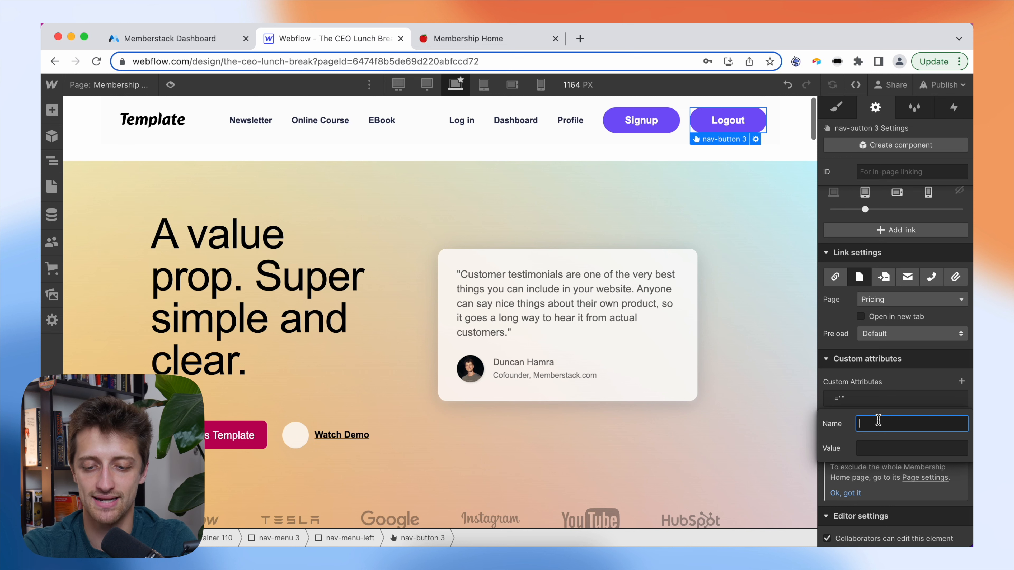
type("data-mes")
key("BackSpace")
key("BackSpace")
type("s")
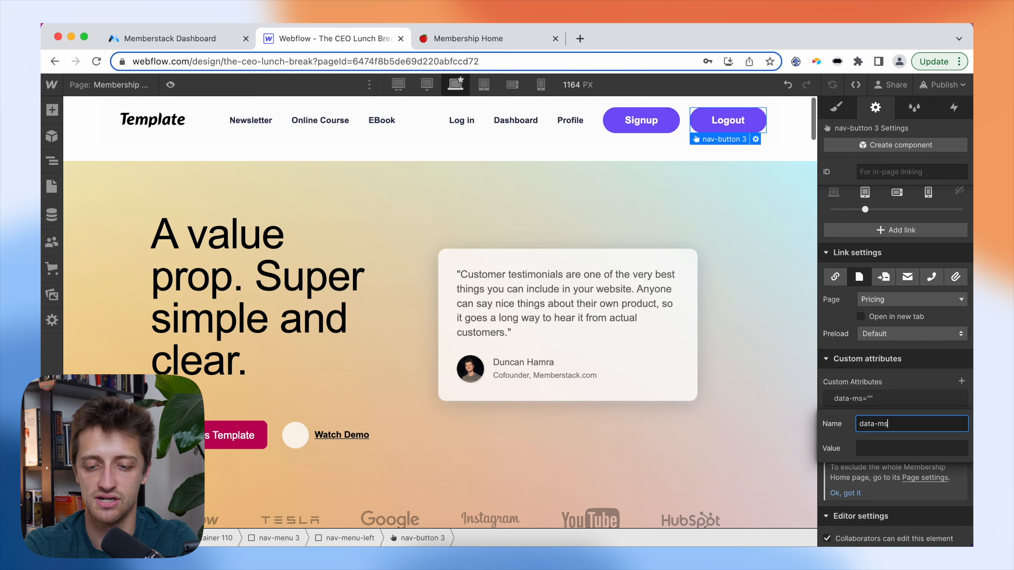
type("-action")
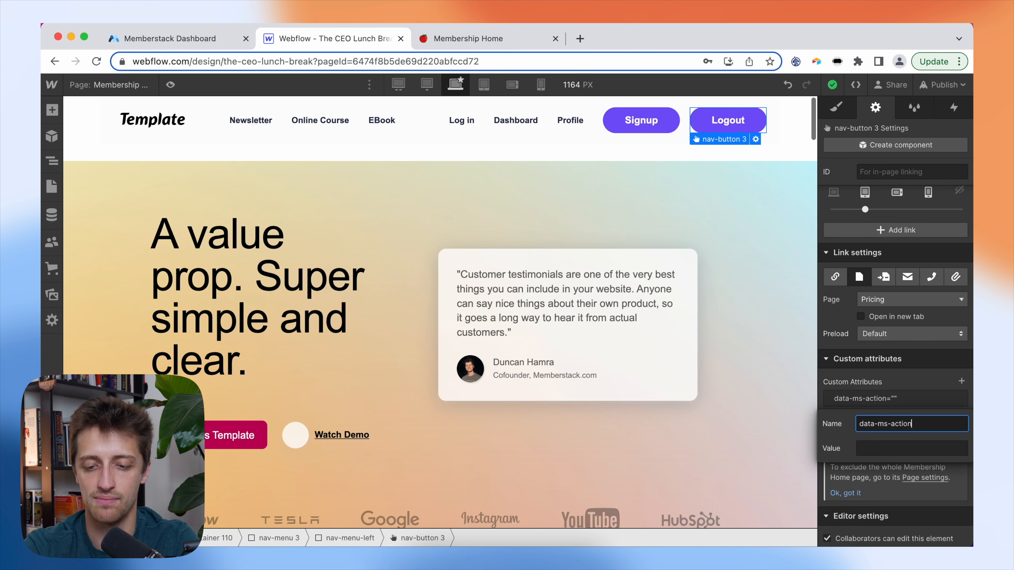
left_click(870, 448)
type("logout")
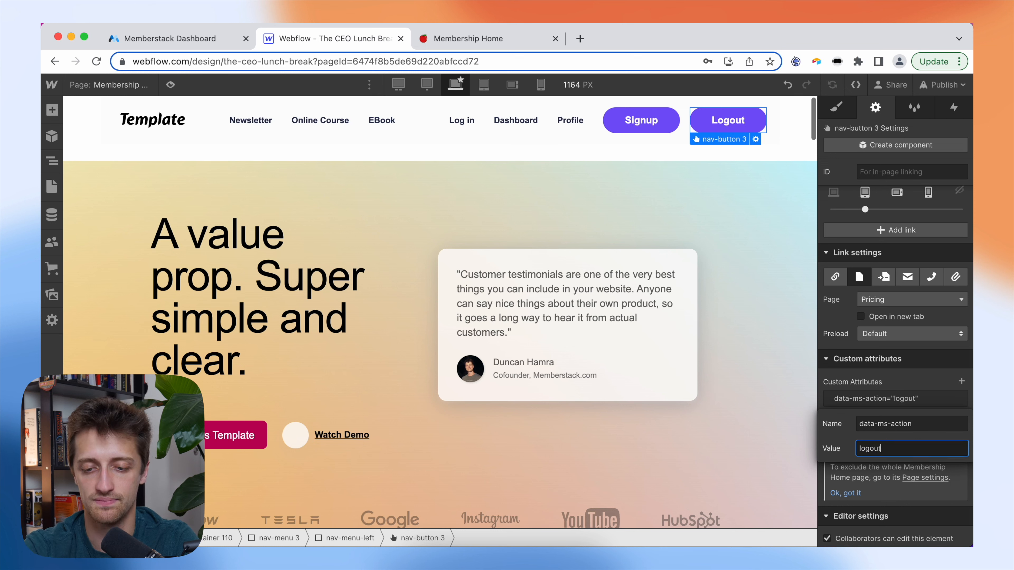
left_click(905, 383)
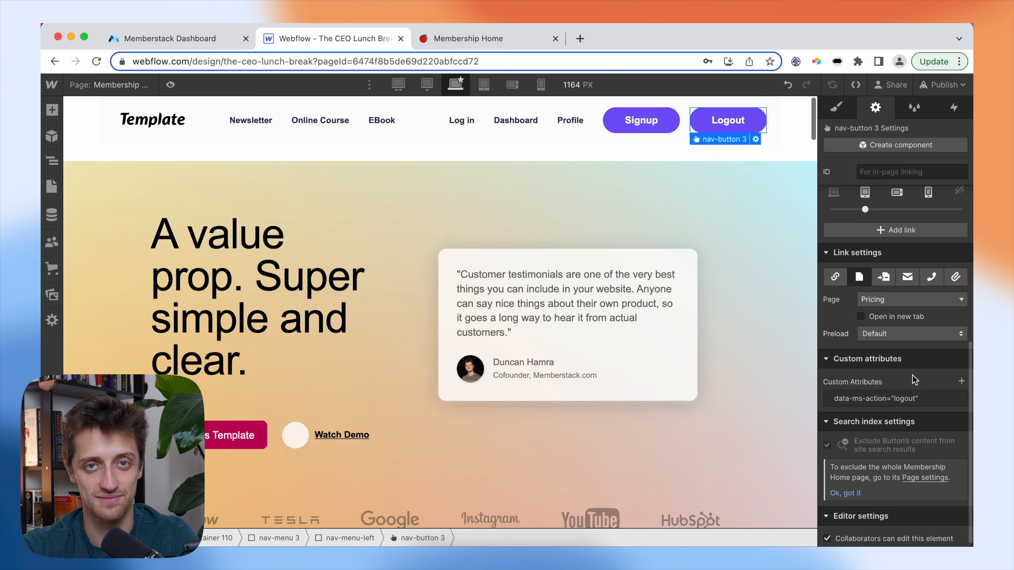
scroll(913, 380, "up", 7)
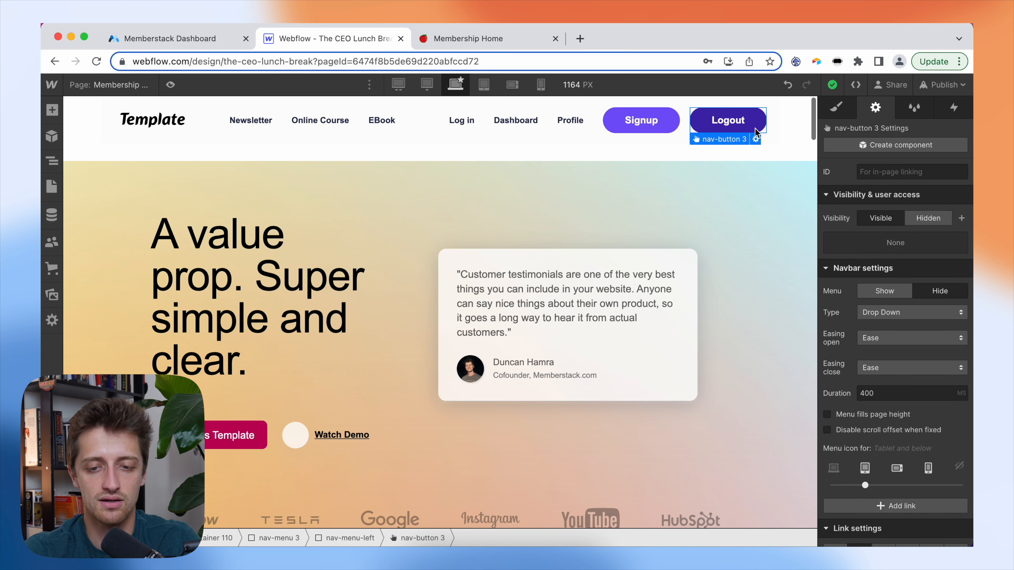
- Compare with the live Membership Home page, then select the Log in nav link in the designer
left_click(471, 126)
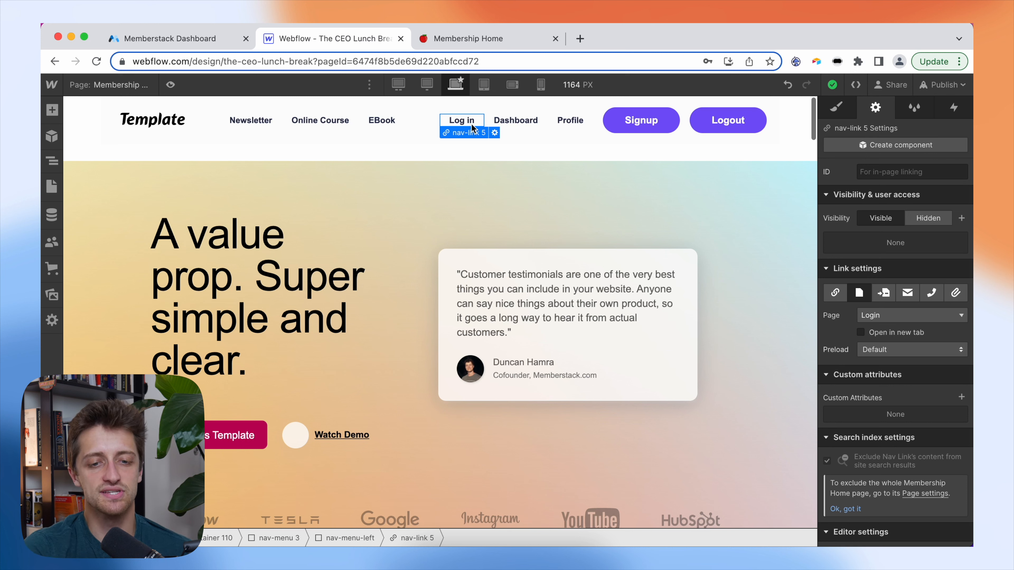
left_click(79, 110)
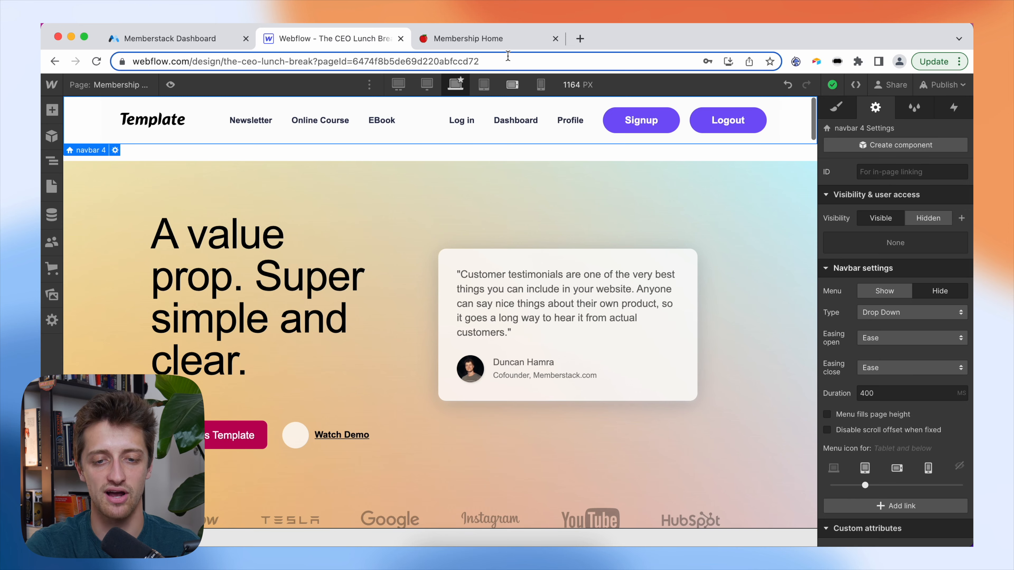
left_click(496, 38)
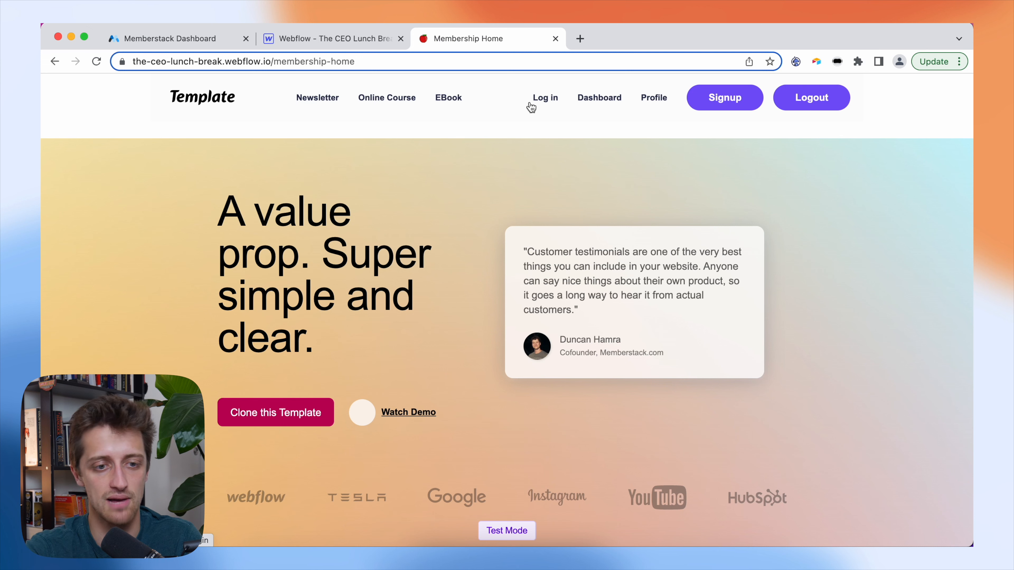
left_click(313, 36)
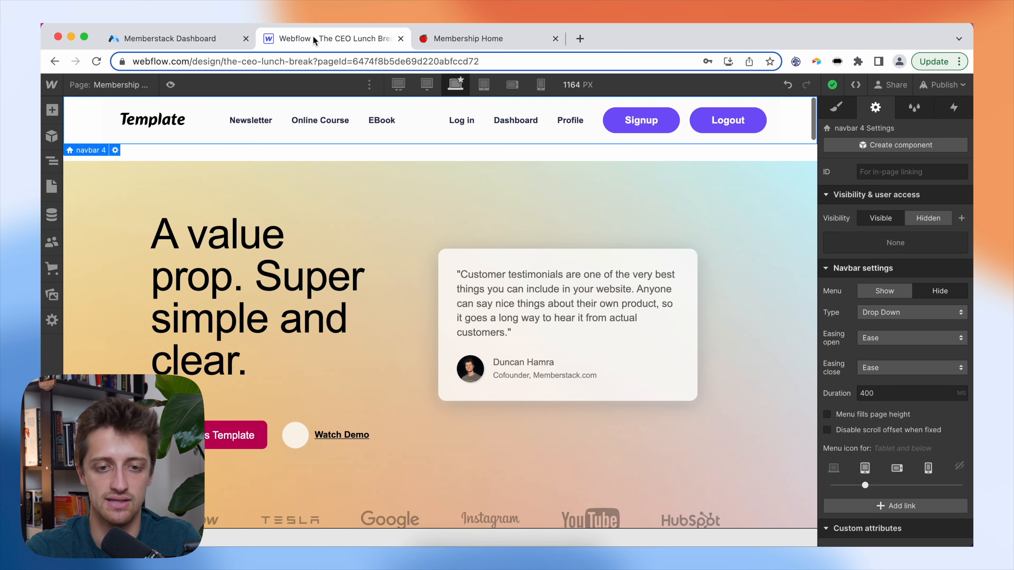
left_click(471, 124)
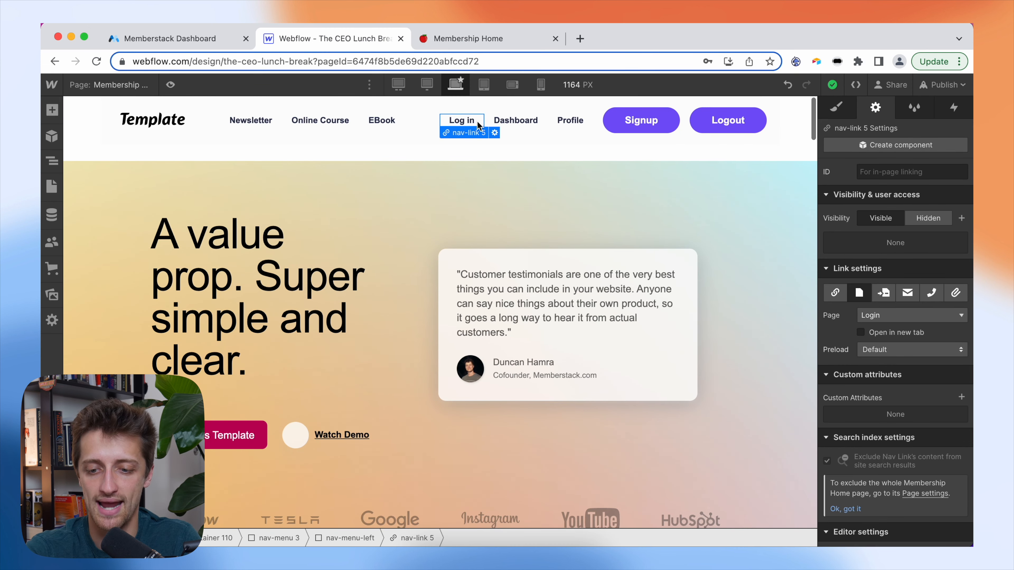
scroll(885, 366, "down", 1)
- Add data-ms-content="!members" to the Log in link so only non-members see it
left_click(961, 377)
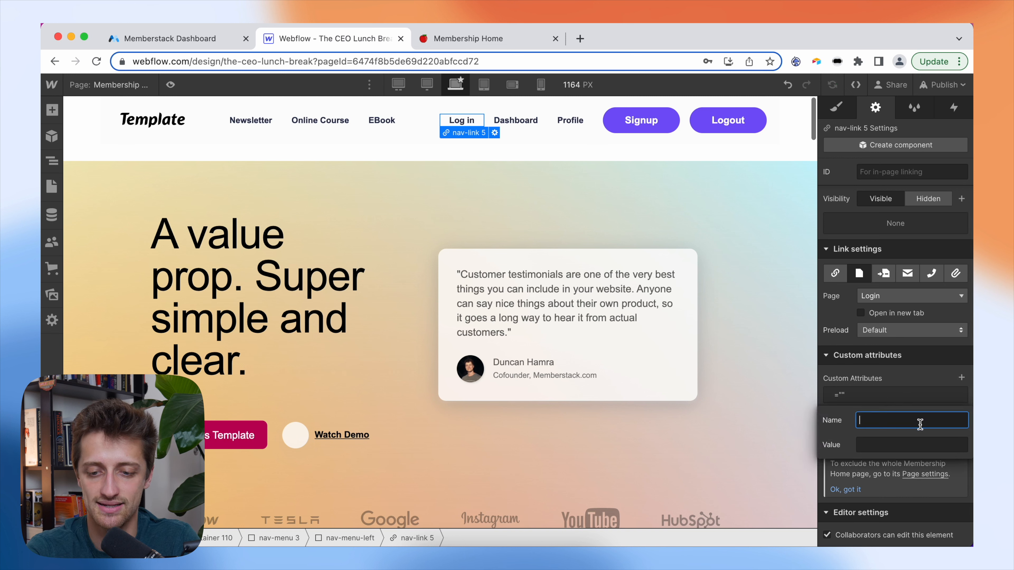
type("data-ms-content")
left_click(908, 445)
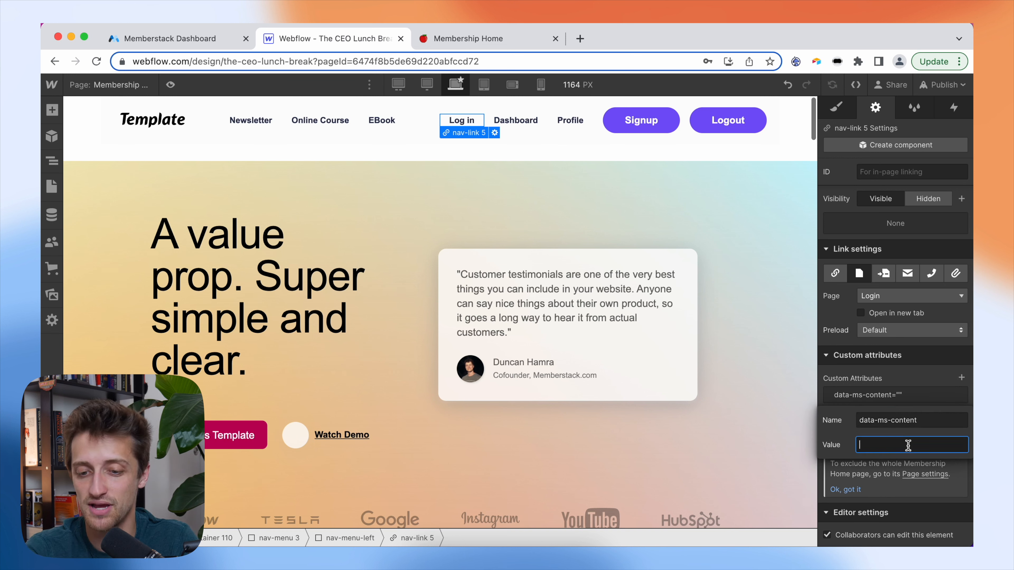
type("!members")
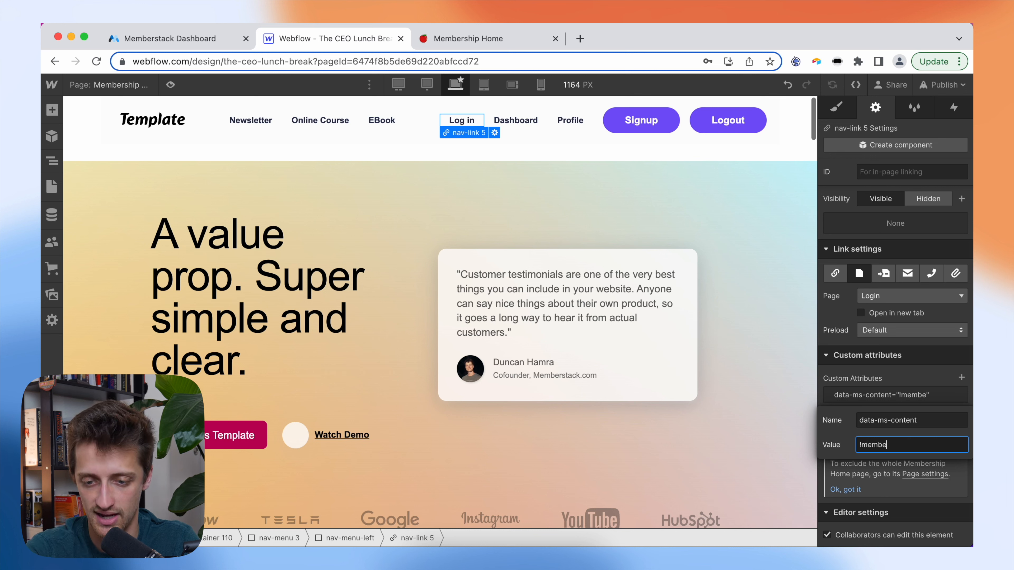
left_click(916, 379)
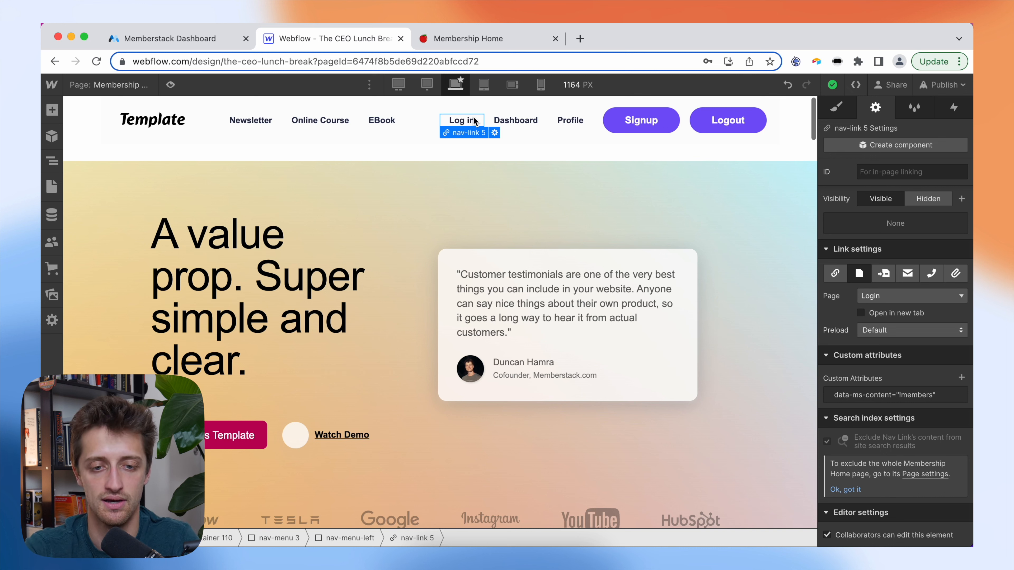
left_click(519, 121)
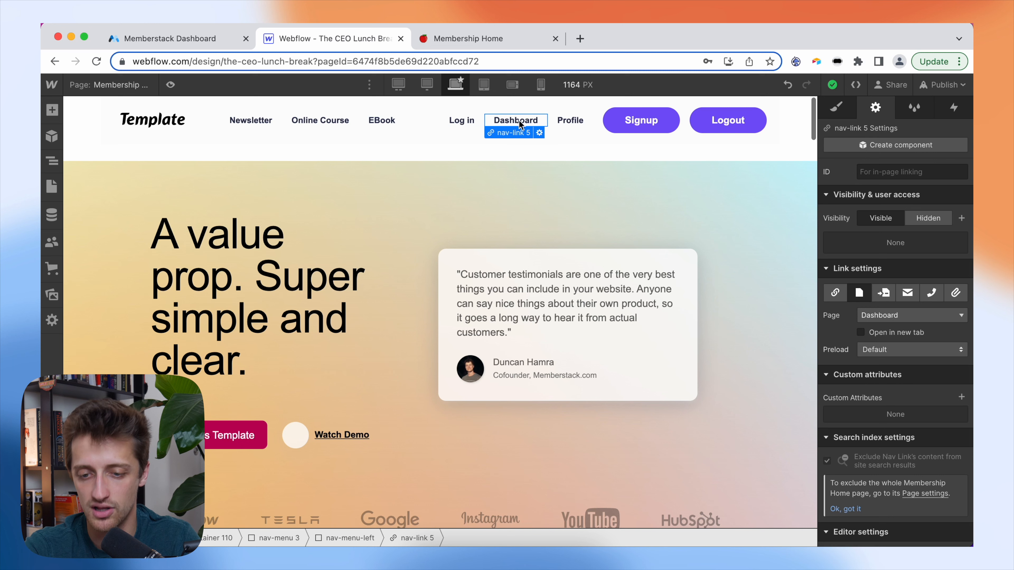
- Add data-ms-content="members" to the Dashboard nav link
scroll(875, 319, "down", 2)
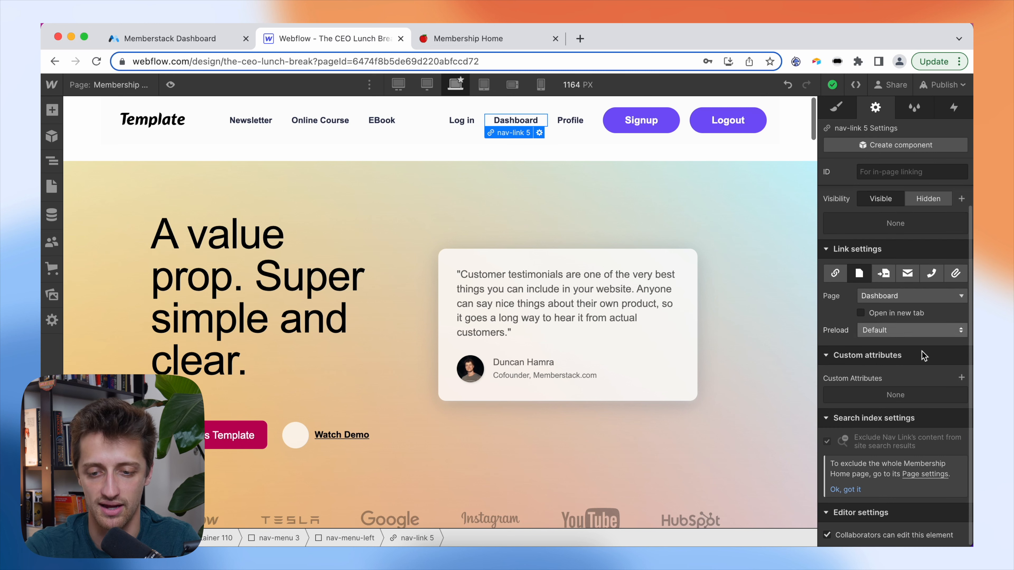
left_click(961, 377)
type("data-ms")
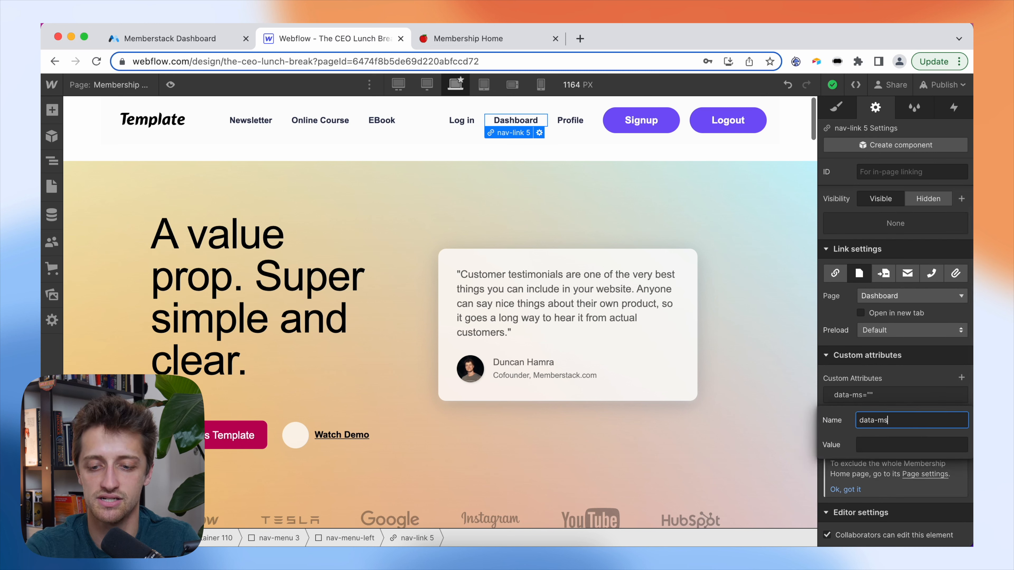
type("-content")
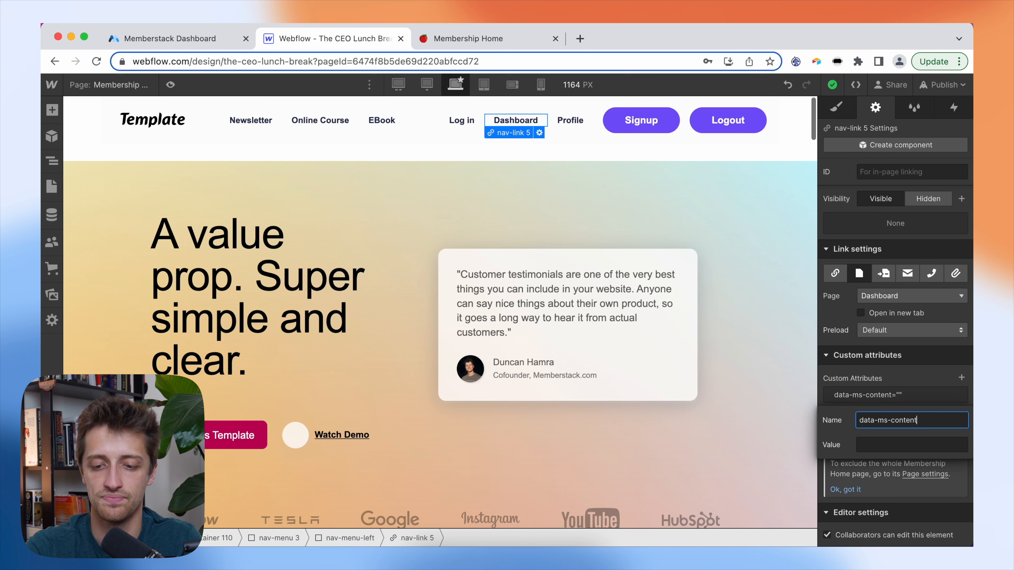
left_click(914, 445)
type("members")
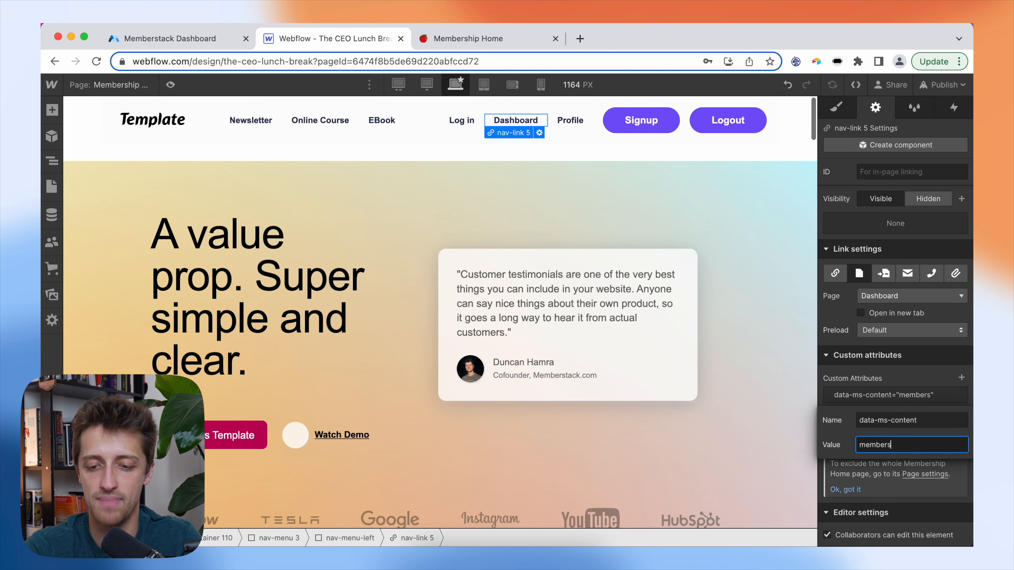
key("Return")
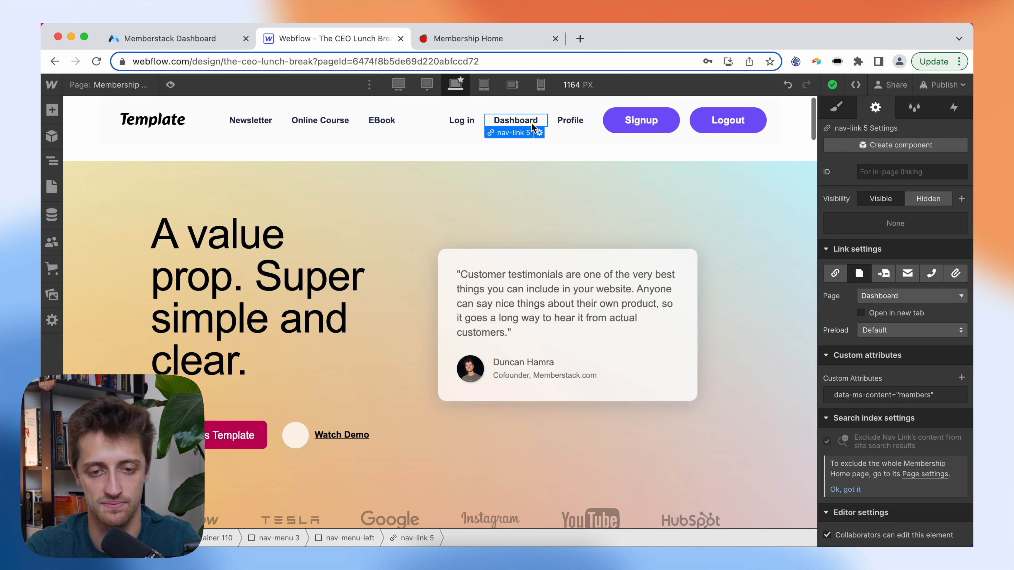
- Add data-ms-content="members" to the Profile nav link
left_click(569, 121)
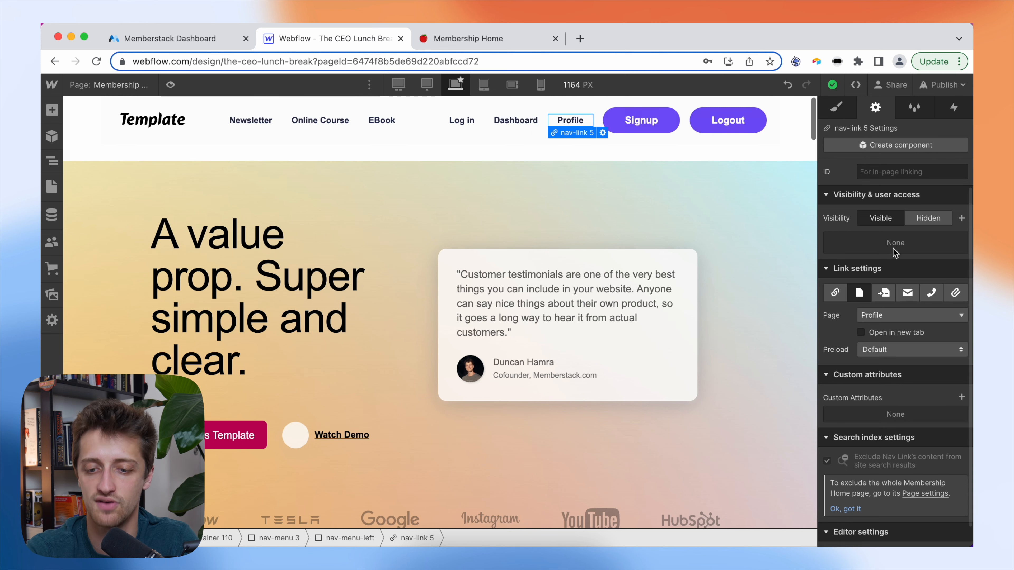
scroll(892, 337, "down", 1)
left_click(961, 377)
type("d")
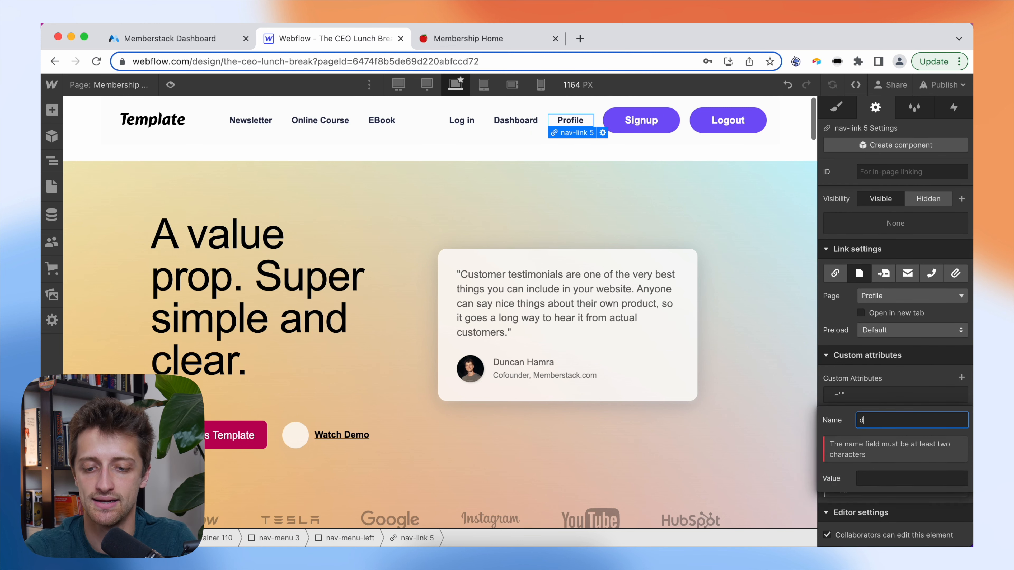
type("ata-ms-")
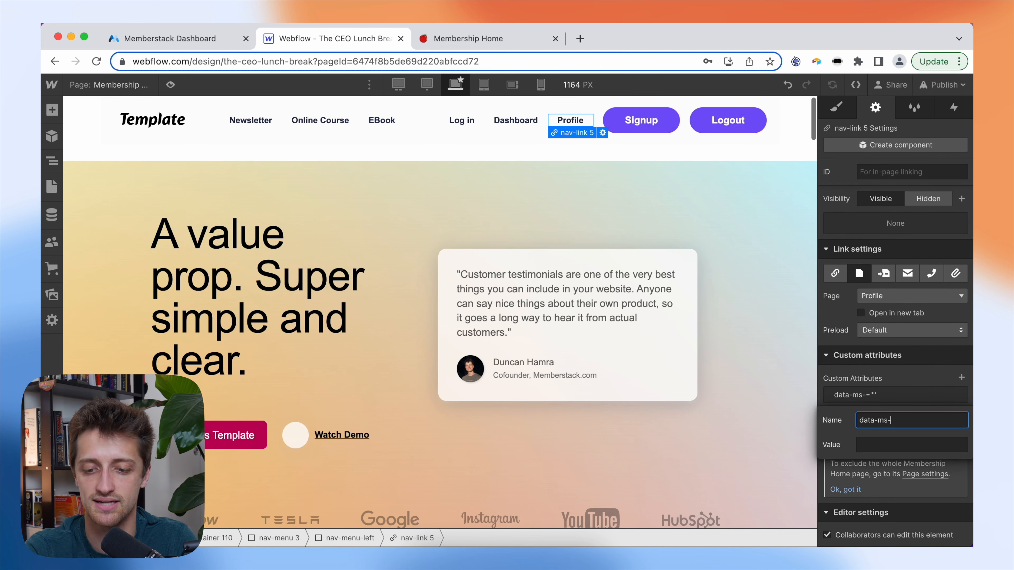
type("content")
left_click(931, 443)
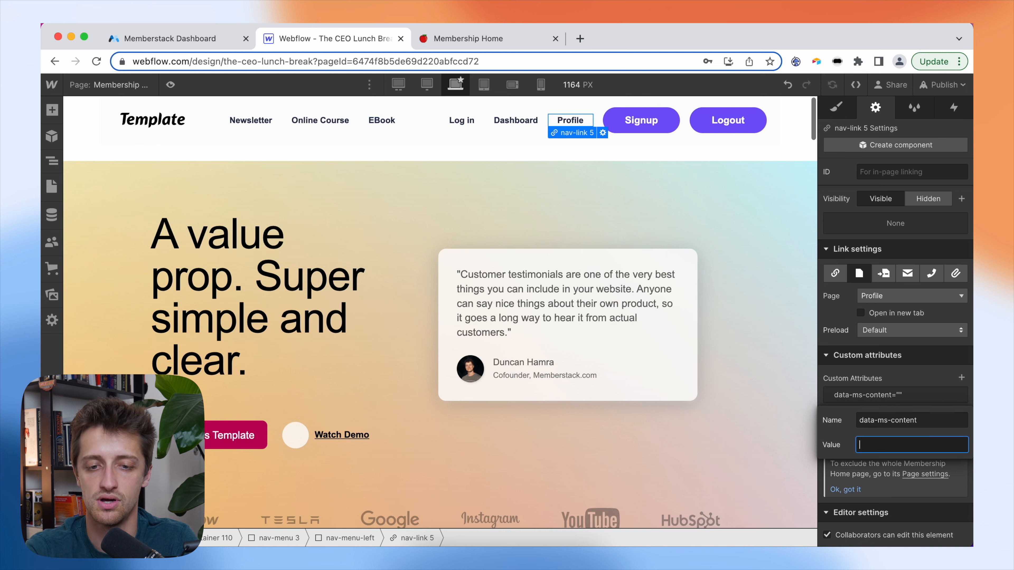
type("members")
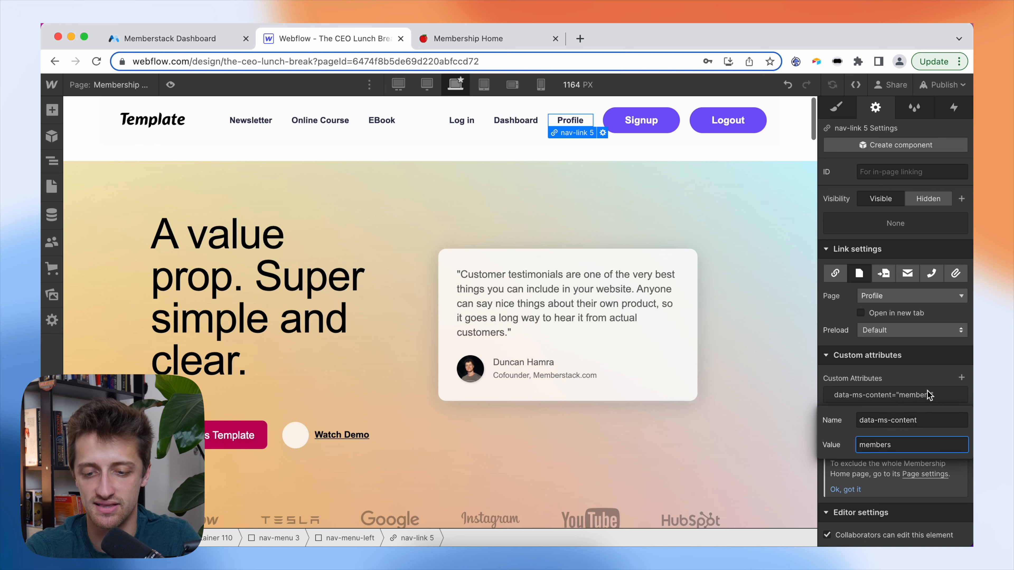
key("Return")
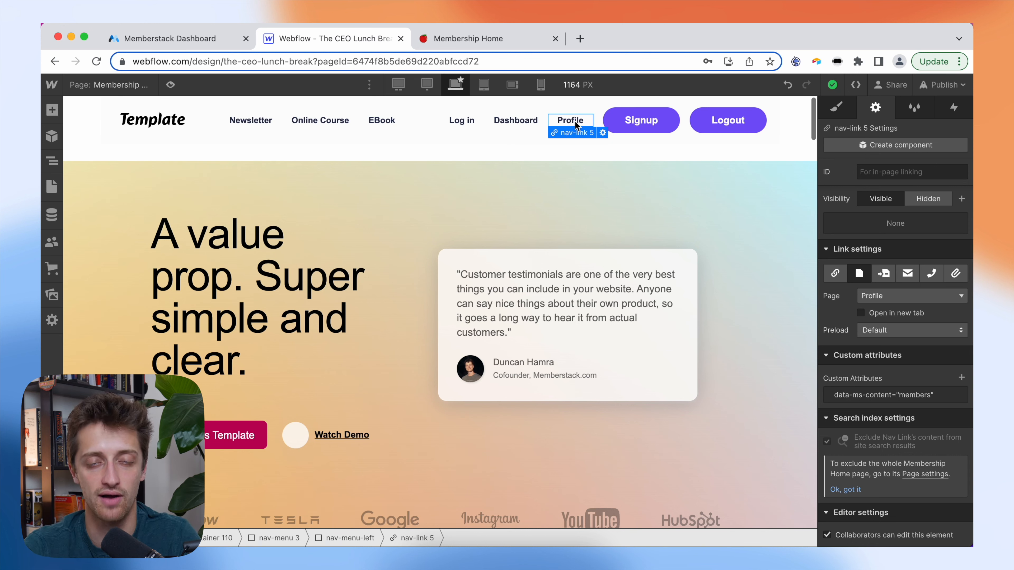
- Add data-ms-content="!members" to the Signup button so only non-members see it
left_click(639, 120)
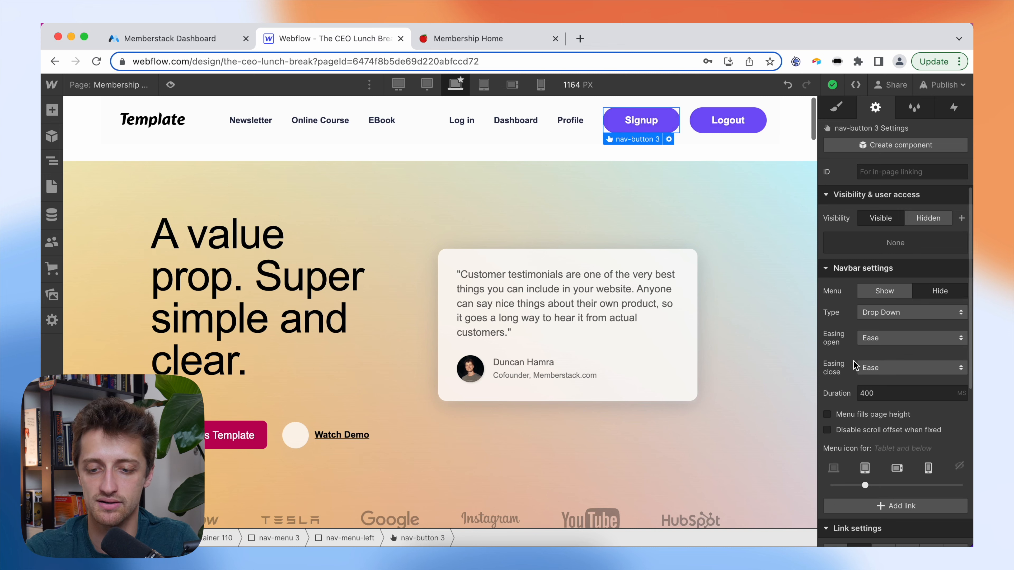
scroll(913, 360, "down", 5)
left_click(961, 377)
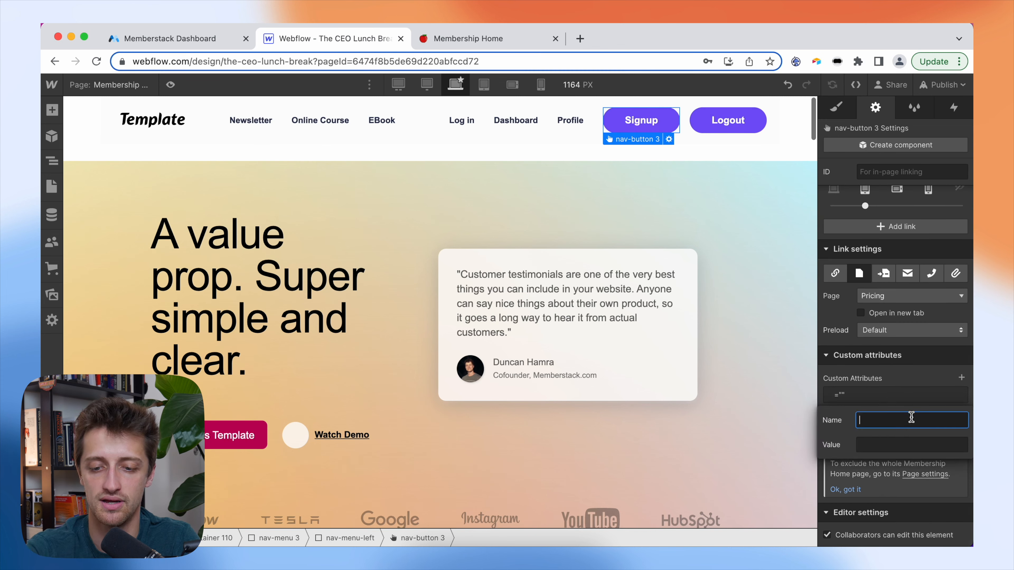
type("data-ms-")
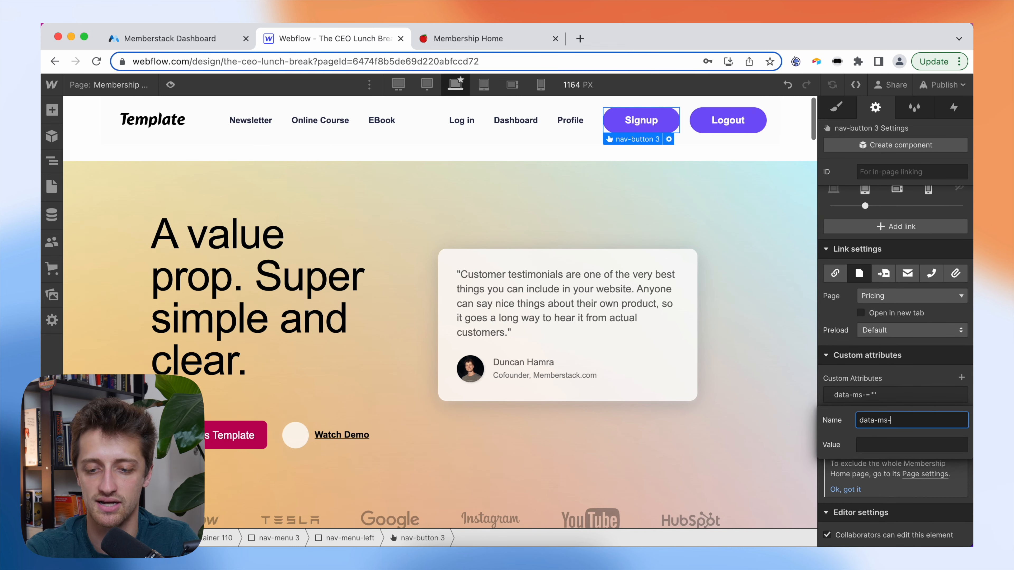
type("content")
left_click(886, 446)
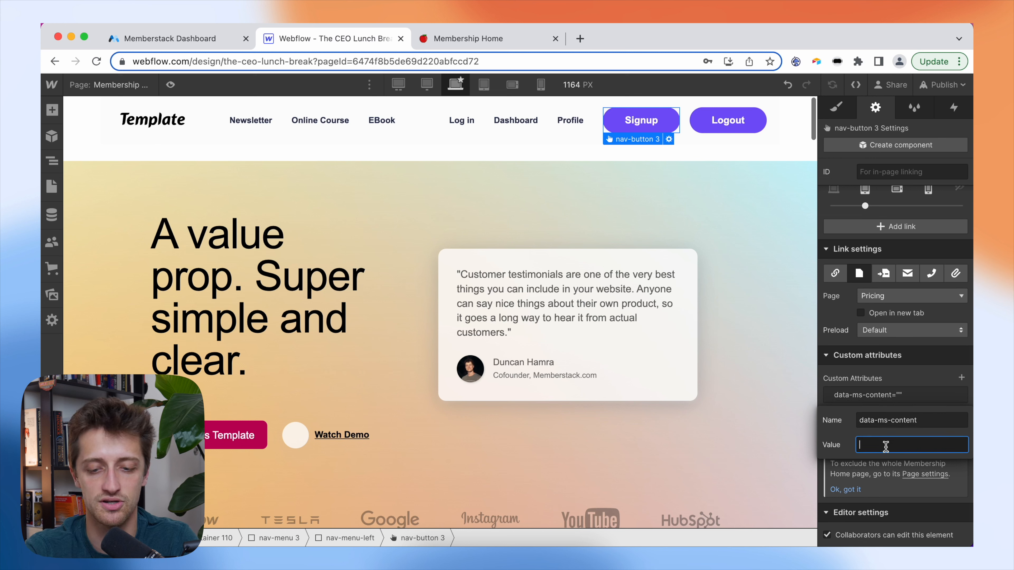
type("!members")
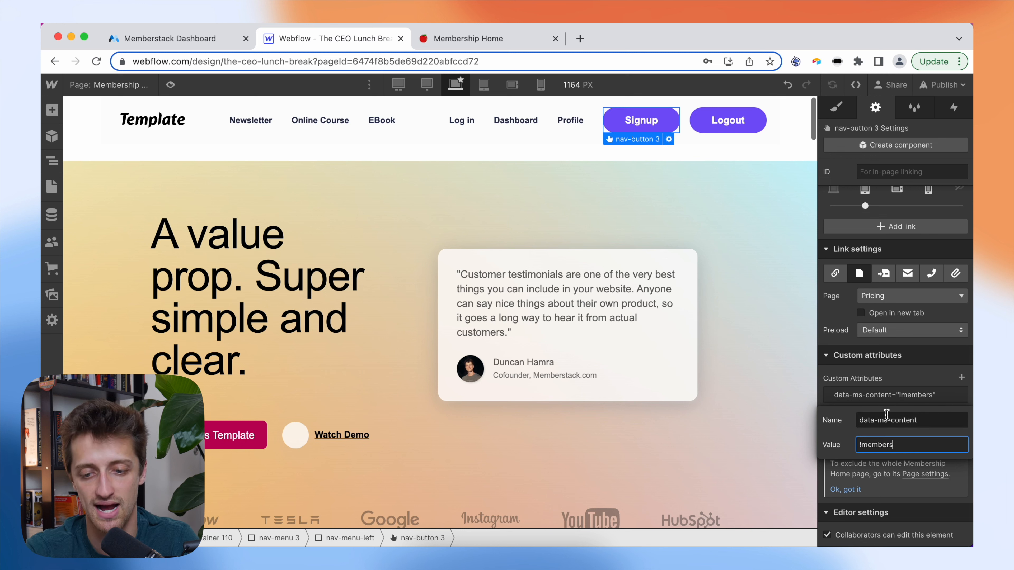
left_click(905, 383)
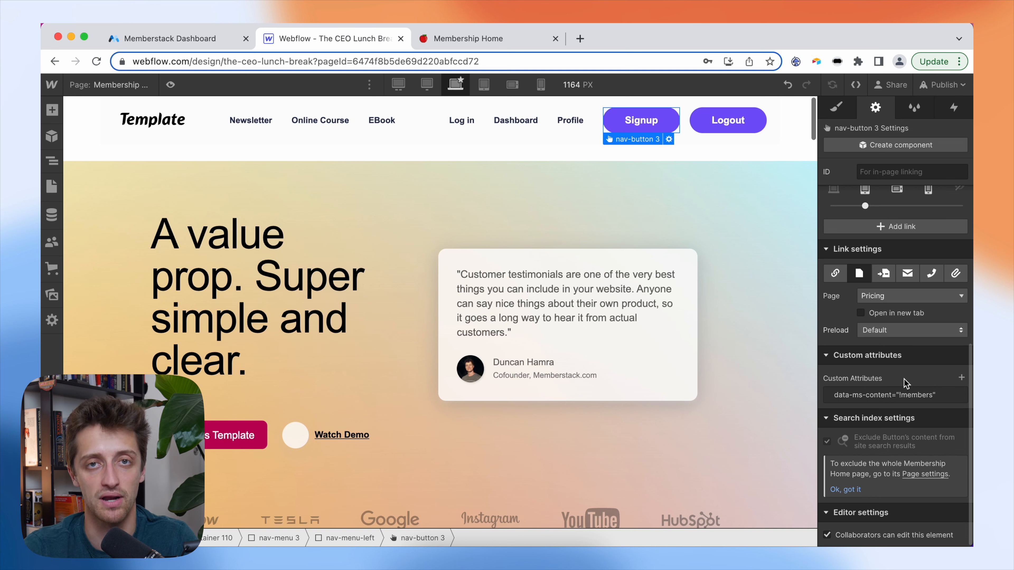
- Add data-ms-content="members" to the Logout button, then bring up the publishing options
left_click(728, 120)
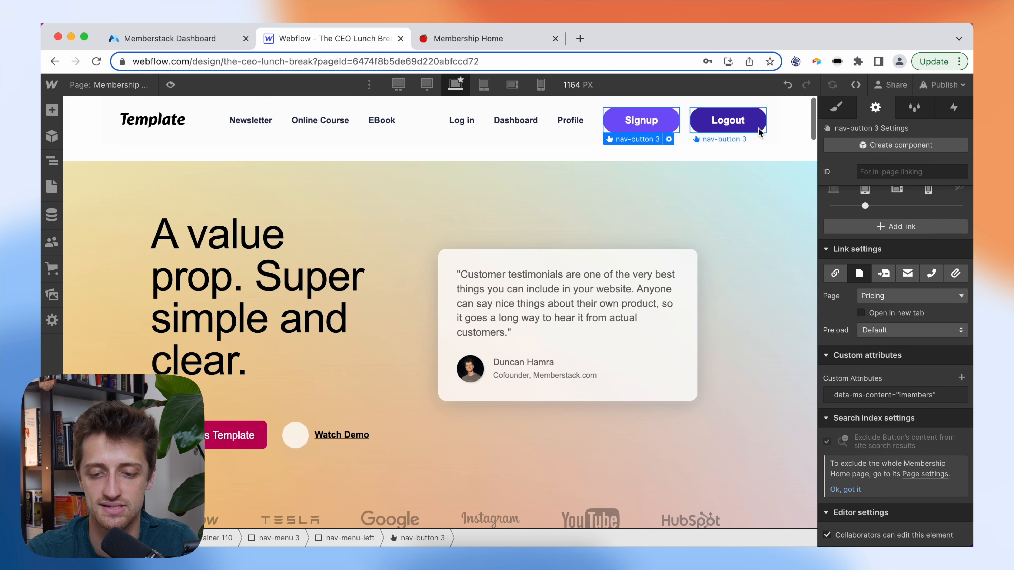
scroll(954, 378, "down", 1)
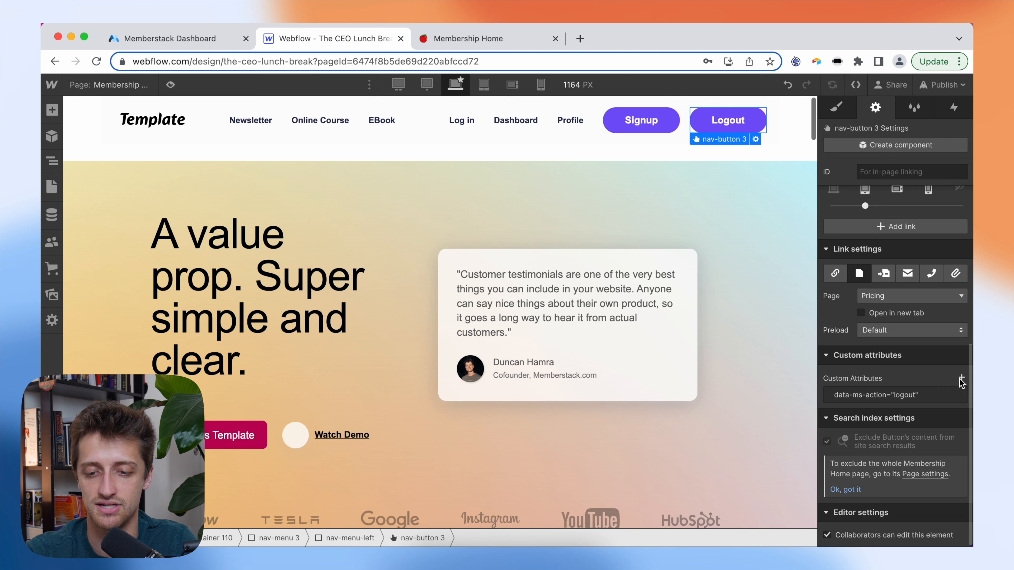
left_click(960, 378)
type("data-ms-")
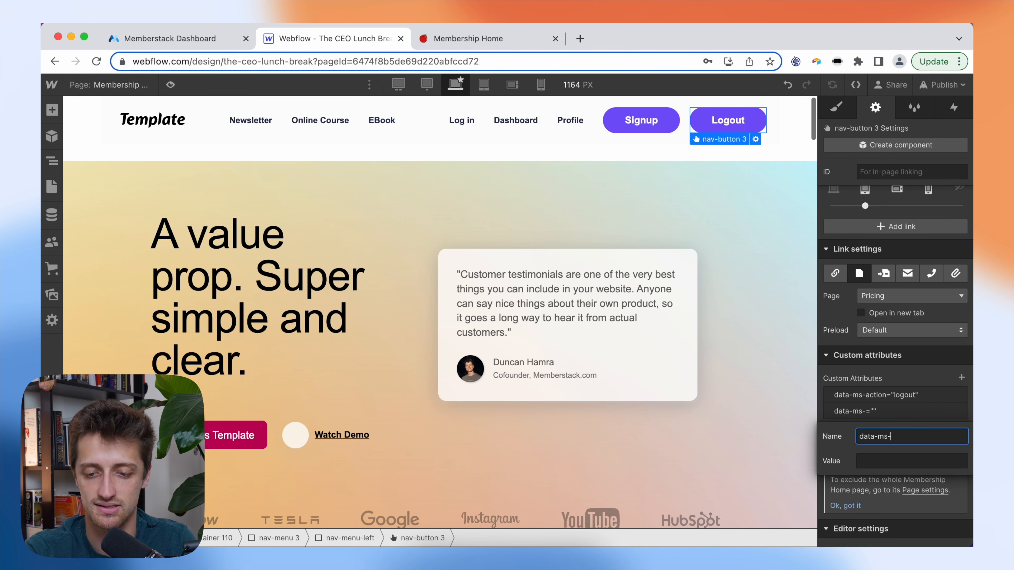
type("content")
left_click(866, 461)
type("members")
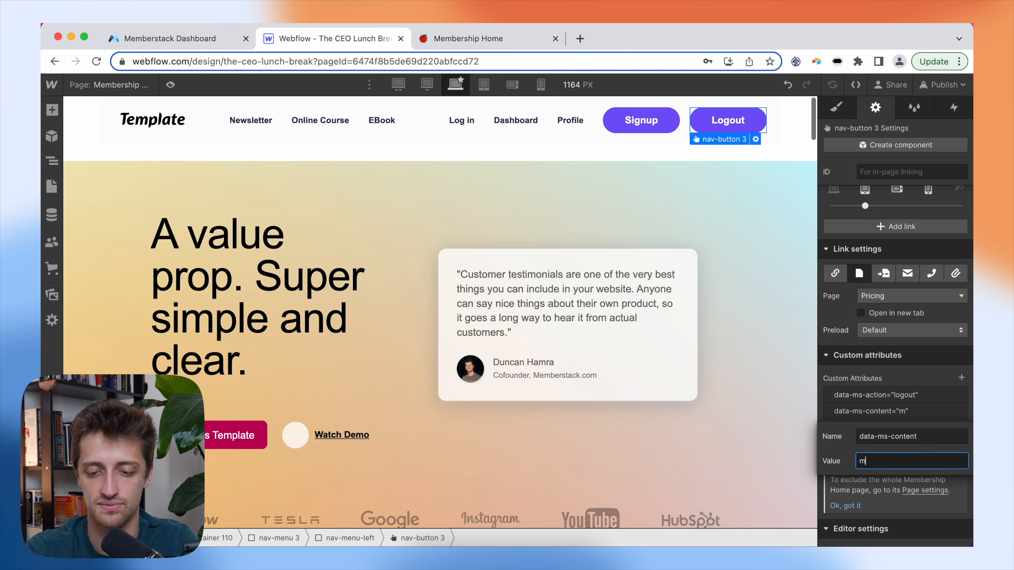
left_click(898, 378)
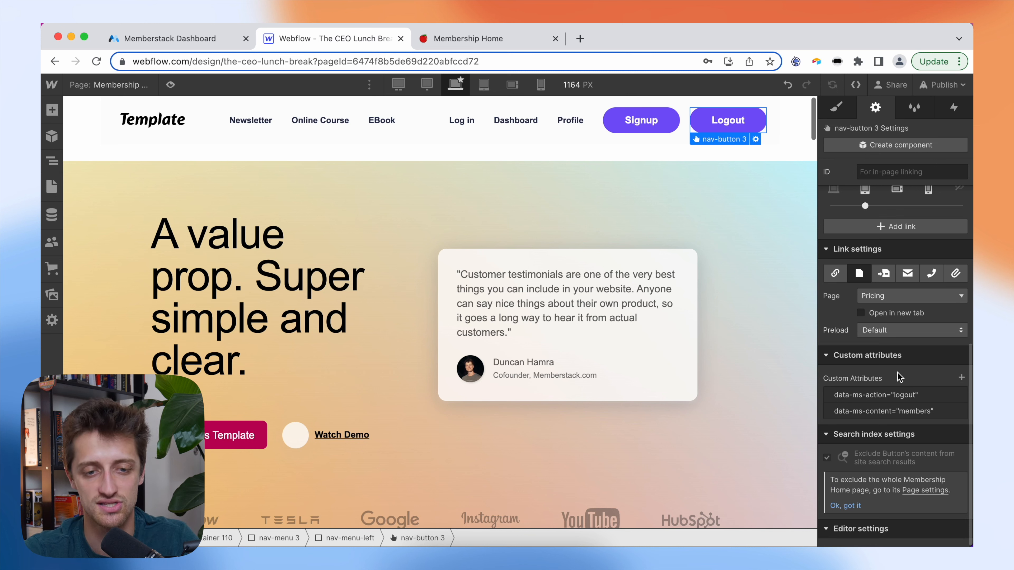
left_click(805, 140)
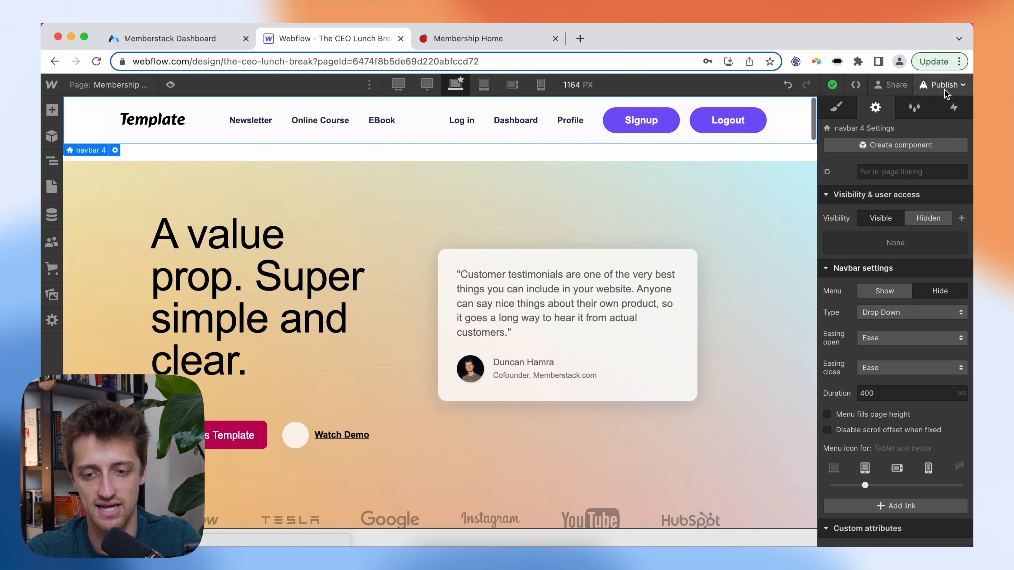
left_click(943, 84)
- Publish the site and reload the live Membership Home to confirm only Log in and Signup show
left_click(871, 306)
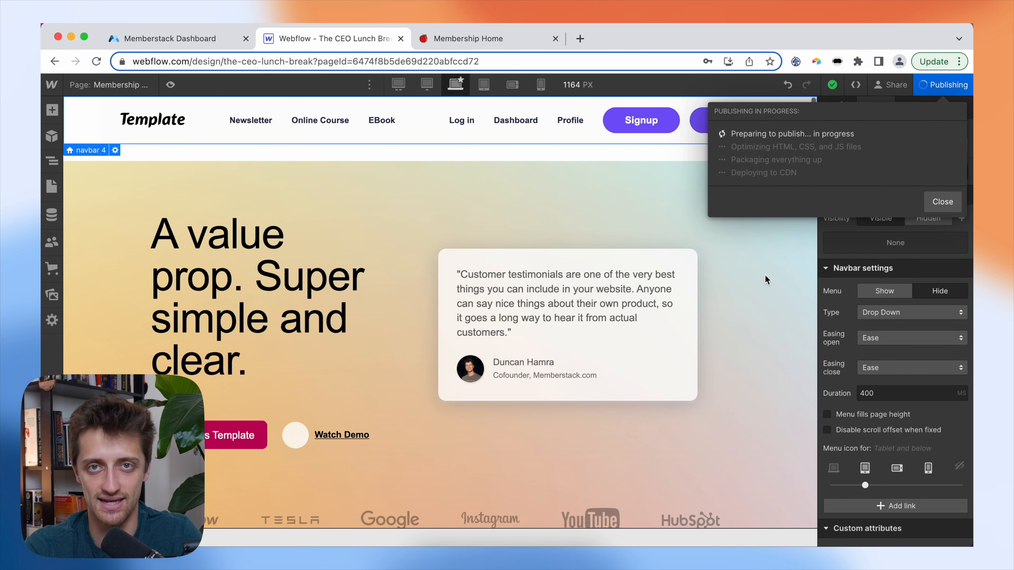
left_click(504, 38)
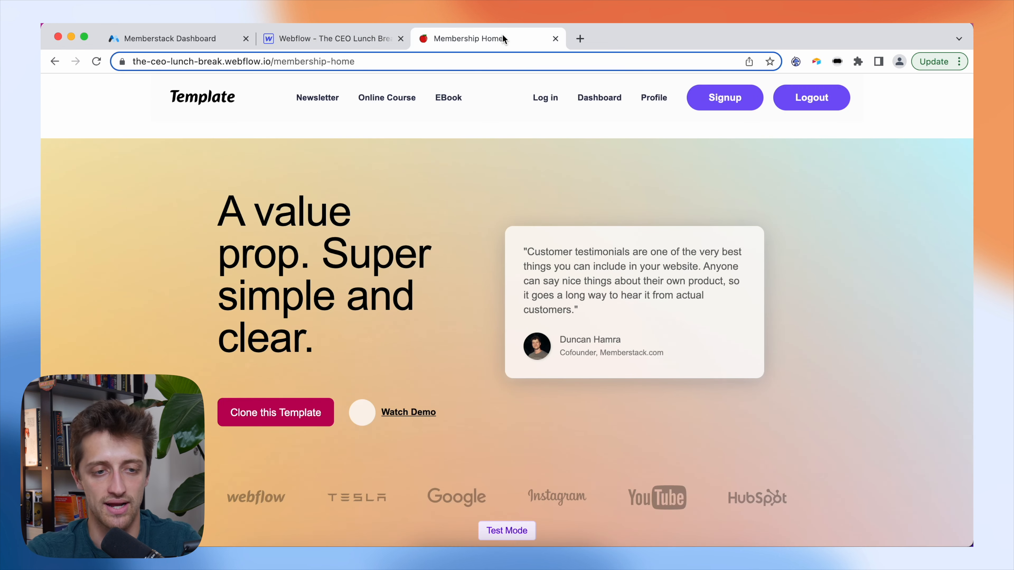
left_click(96, 61)
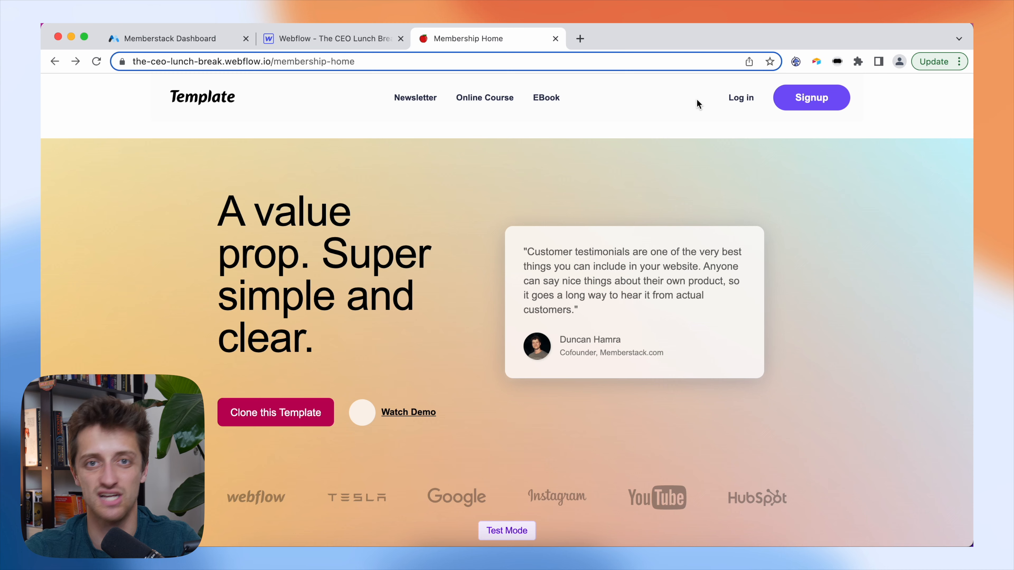
key("ctrl+shift+Tab")
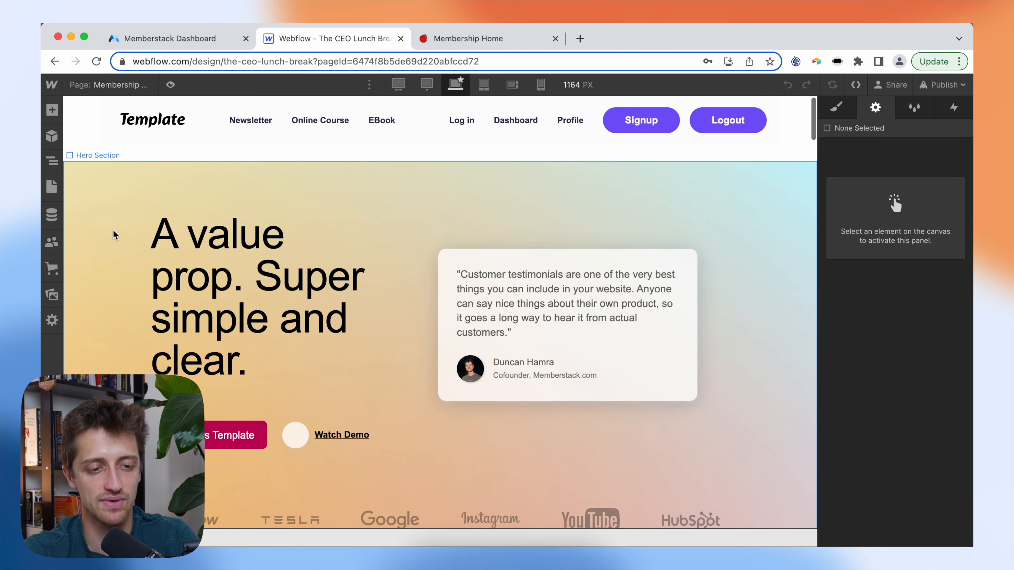
- Replace the Pricing page's old navbar with the copied member-gated navbar pasted into its Body
left_click(83, 121)
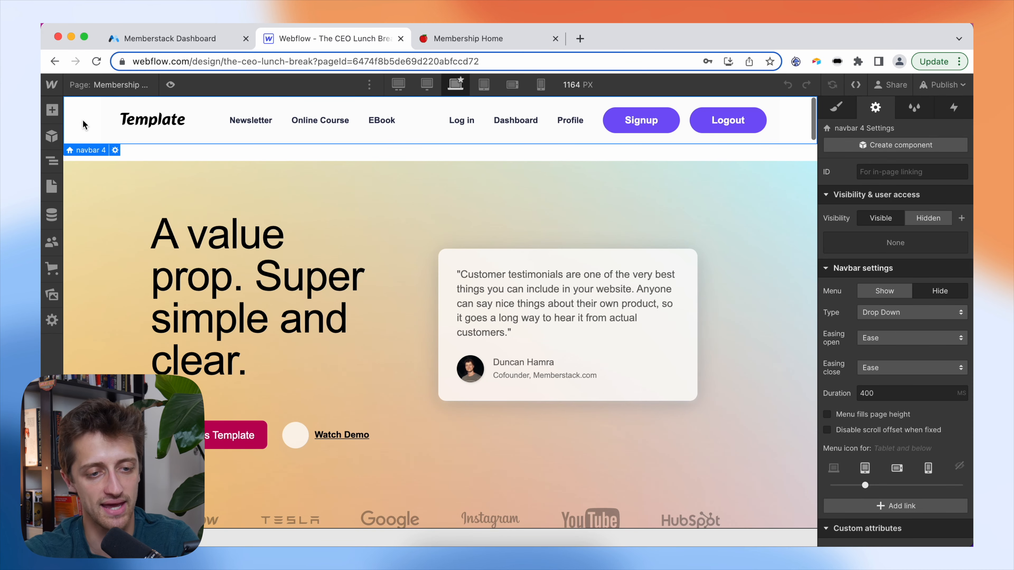
left_click(93, 86)
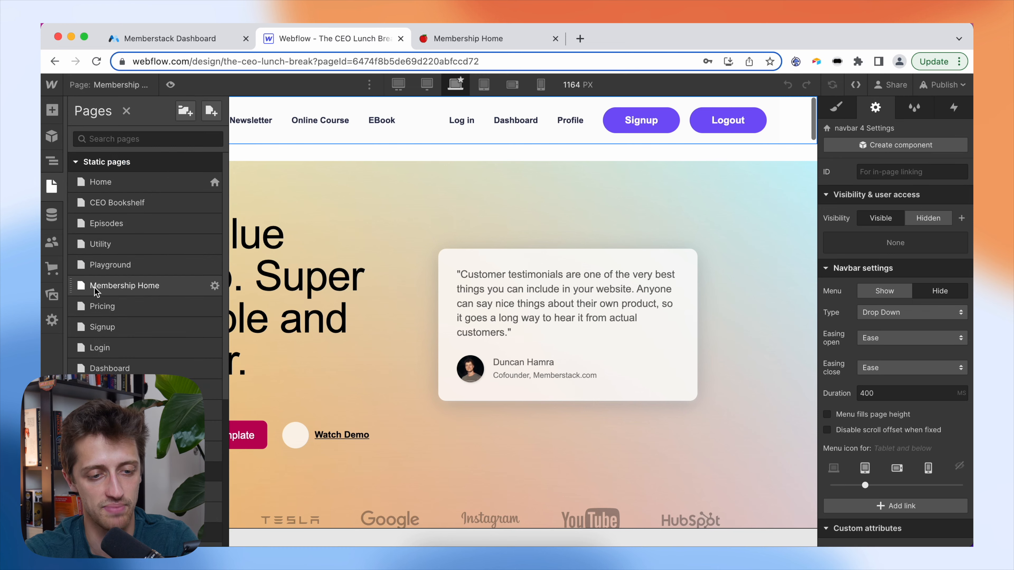
left_click(110, 298)
left_click(78, 124)
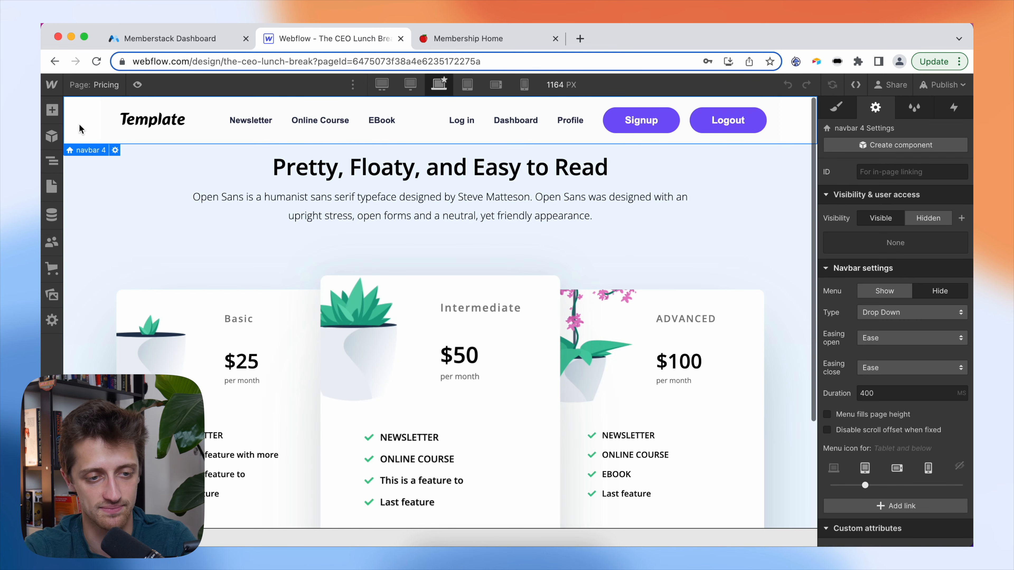
key("Delete")
left_click(52, 161)
left_click(92, 135)
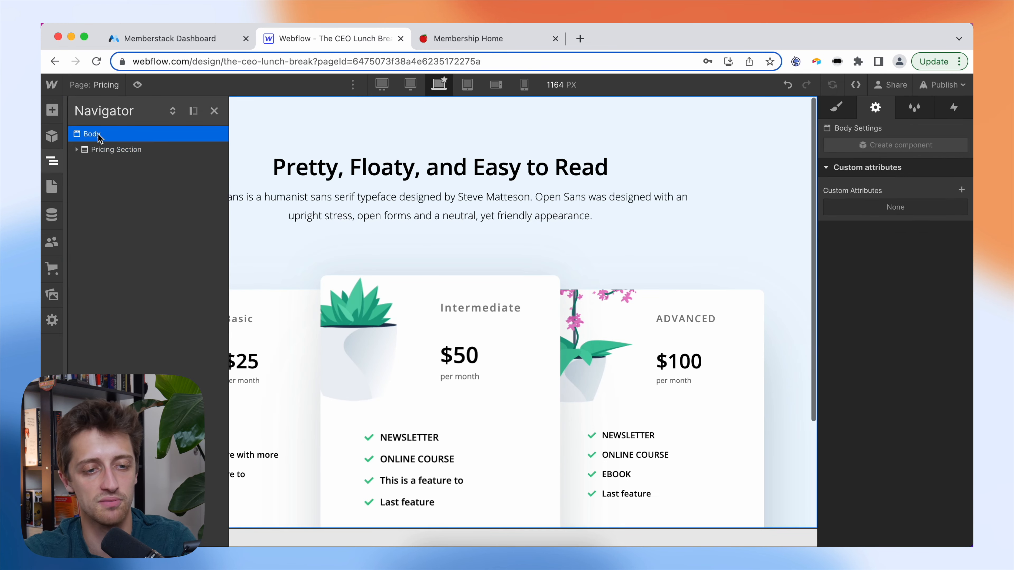
key("ctrl+v")
- Go to the Signup page and select navbar 4 and the Body in its element tree
left_click(108, 86)
left_click(102, 327)
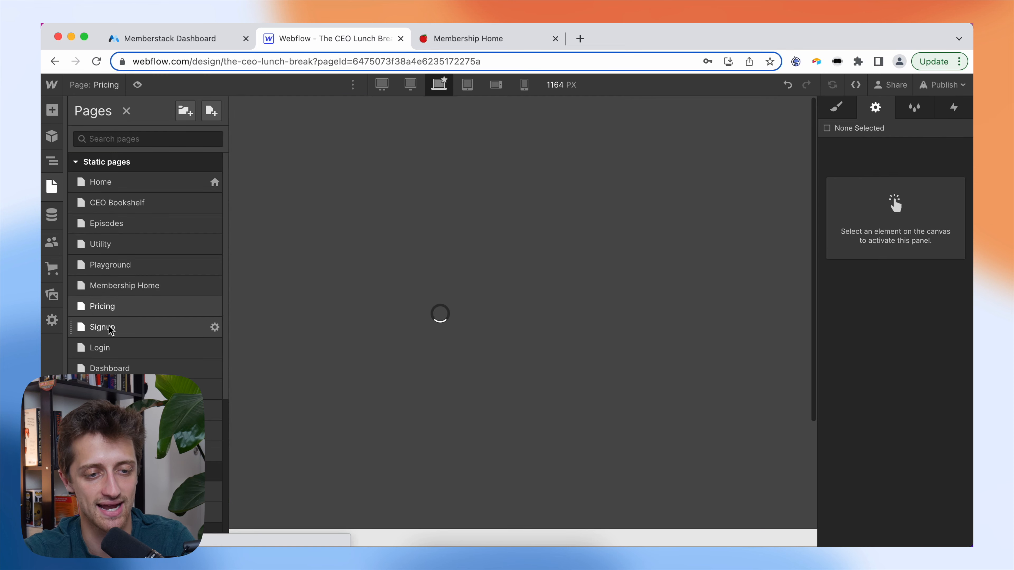
left_click(52, 161)
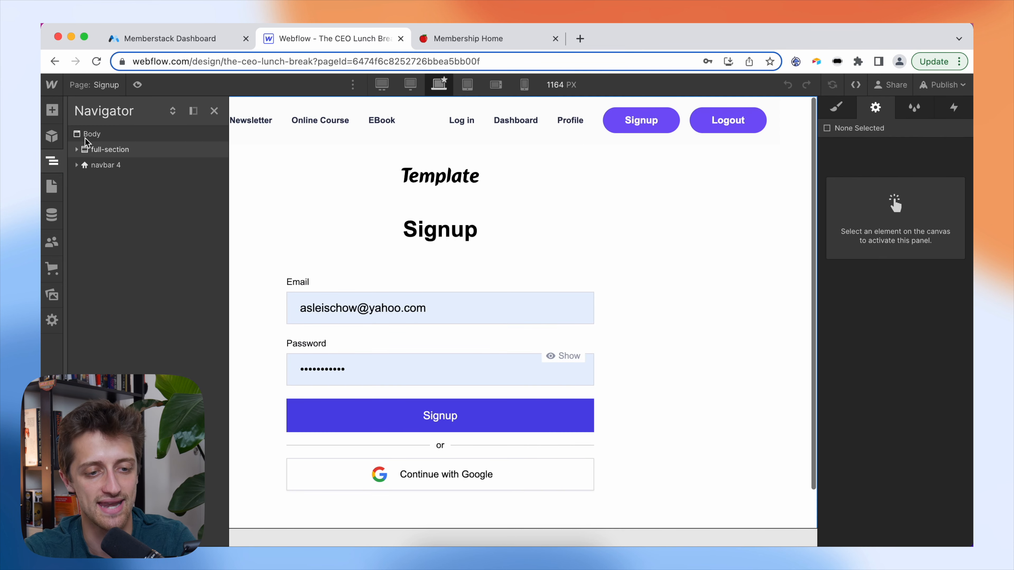
left_click(105, 166)
left_click(105, 134)
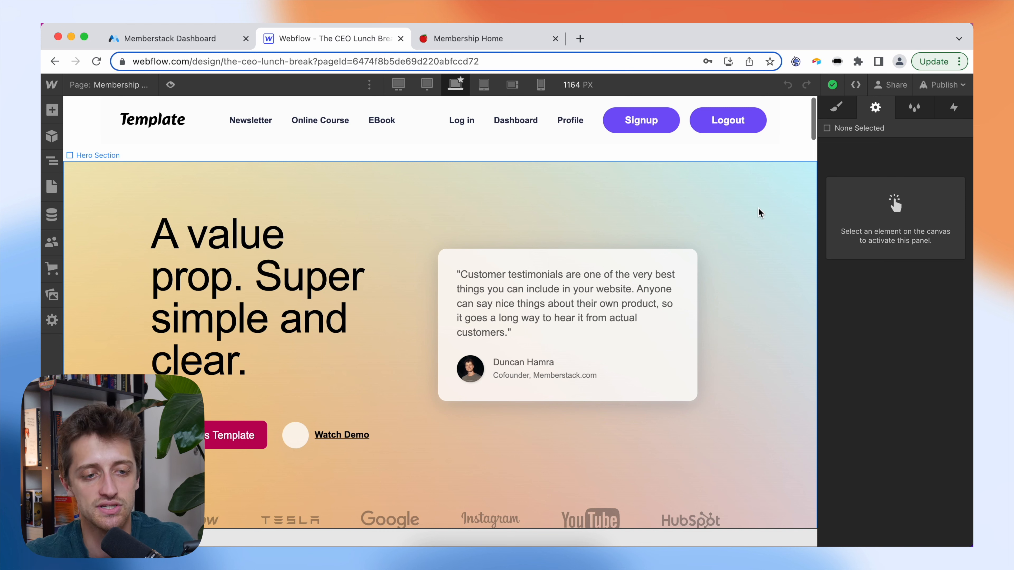
- Switch to the Profile page and select its Update Email form
left_click(101, 85)
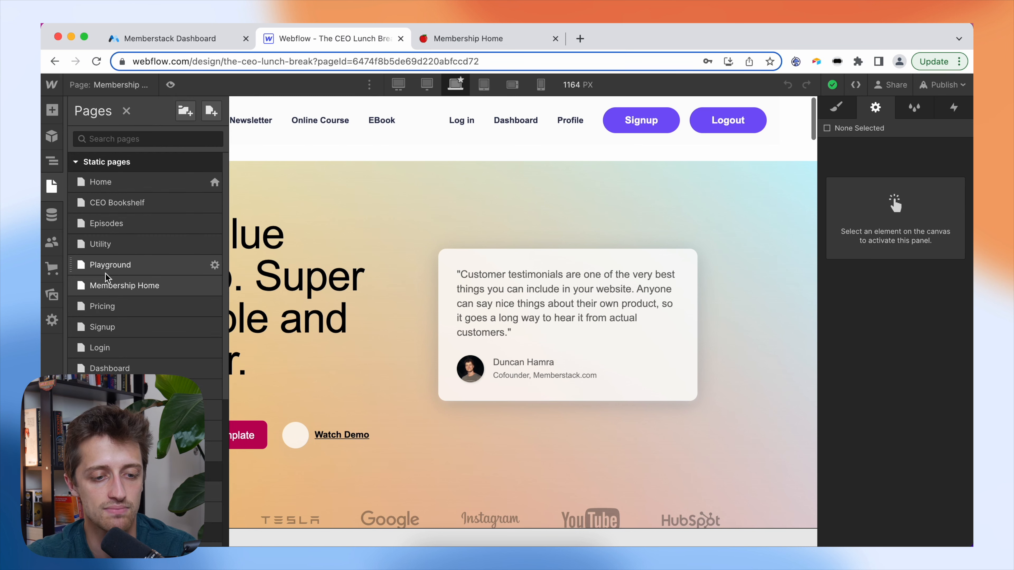
left_click(114, 389)
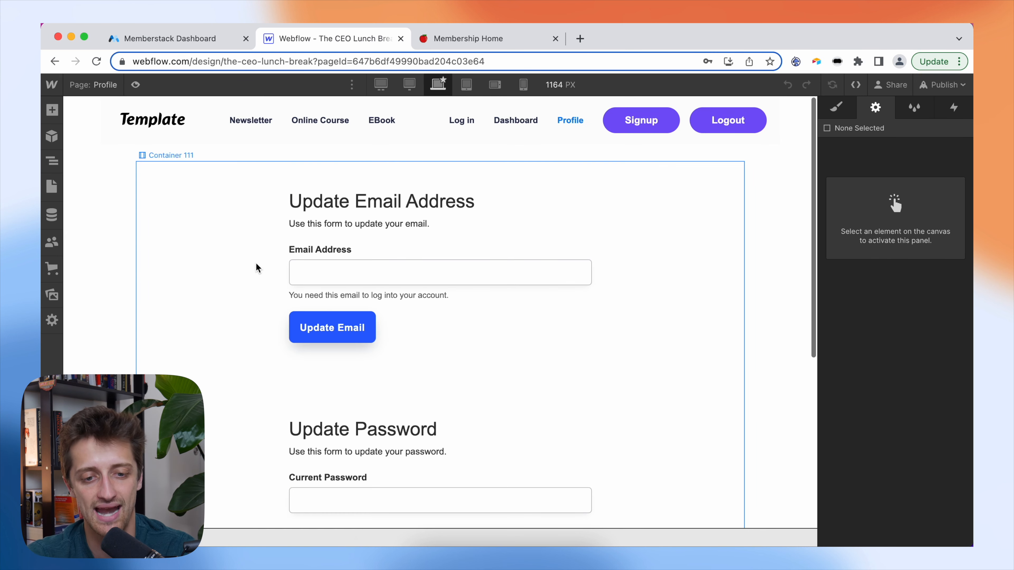
left_click(538, 243)
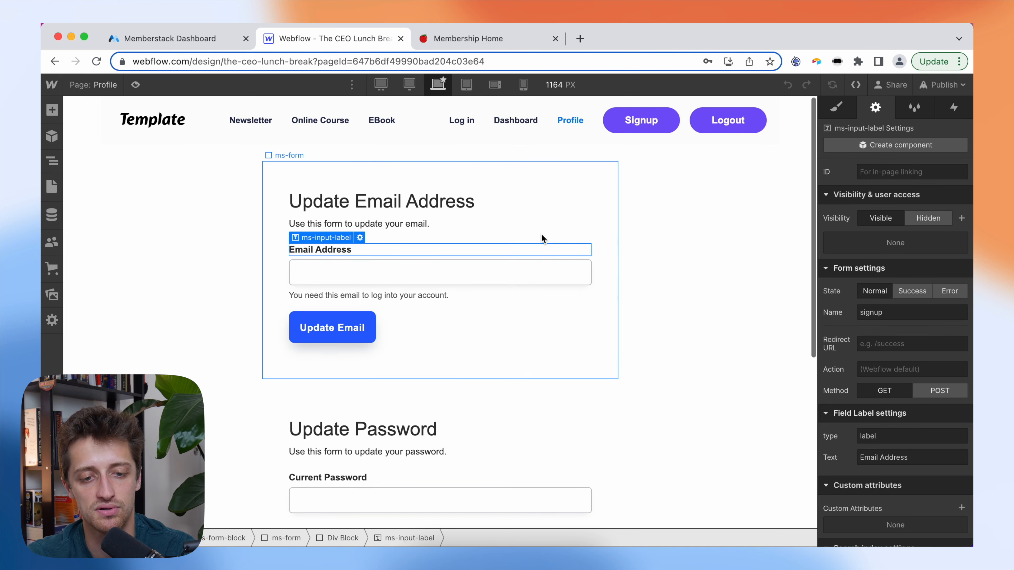
scroll(545, 268, "down", 5)
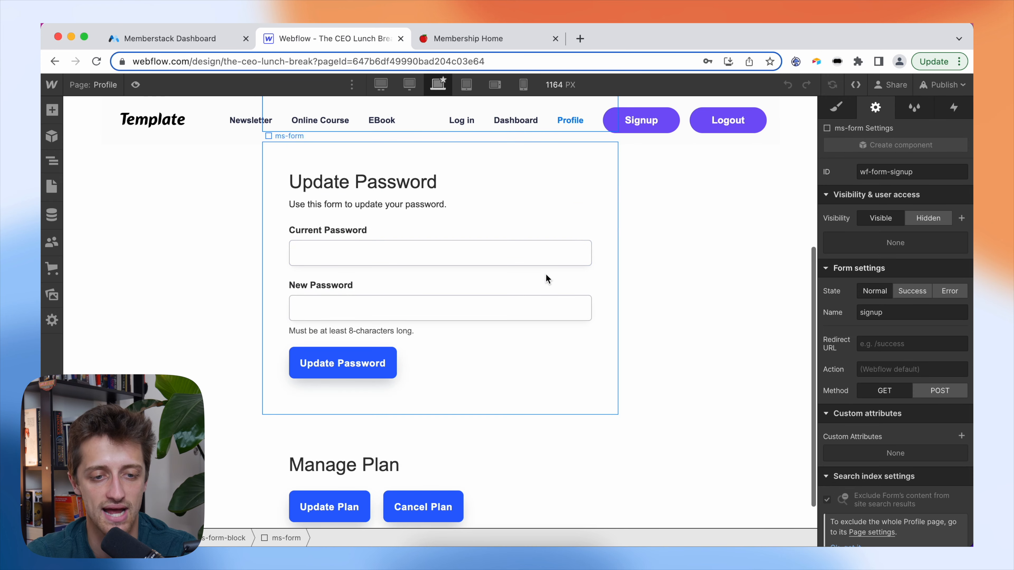
scroll(546, 276, "up", 5)
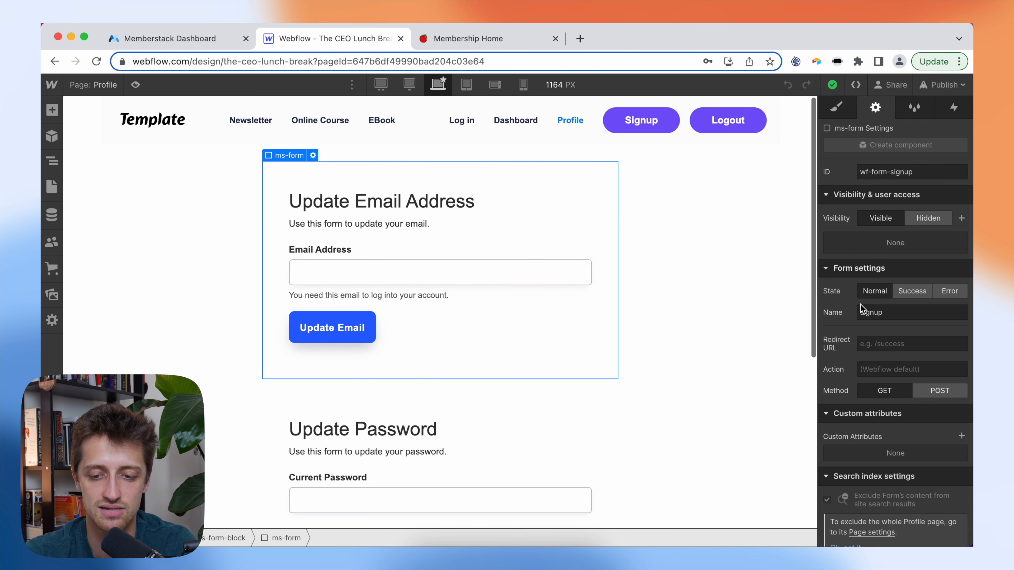
- Add data-ms-form="email" to the Update Email form
scroll(916, 433, "down", 1)
left_click(961, 421)
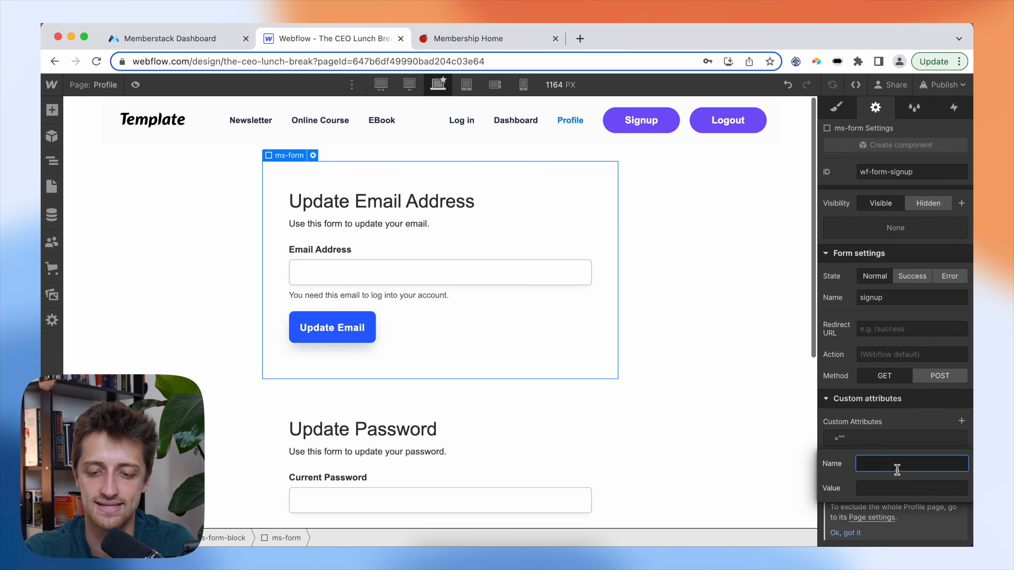
type("data-ms")
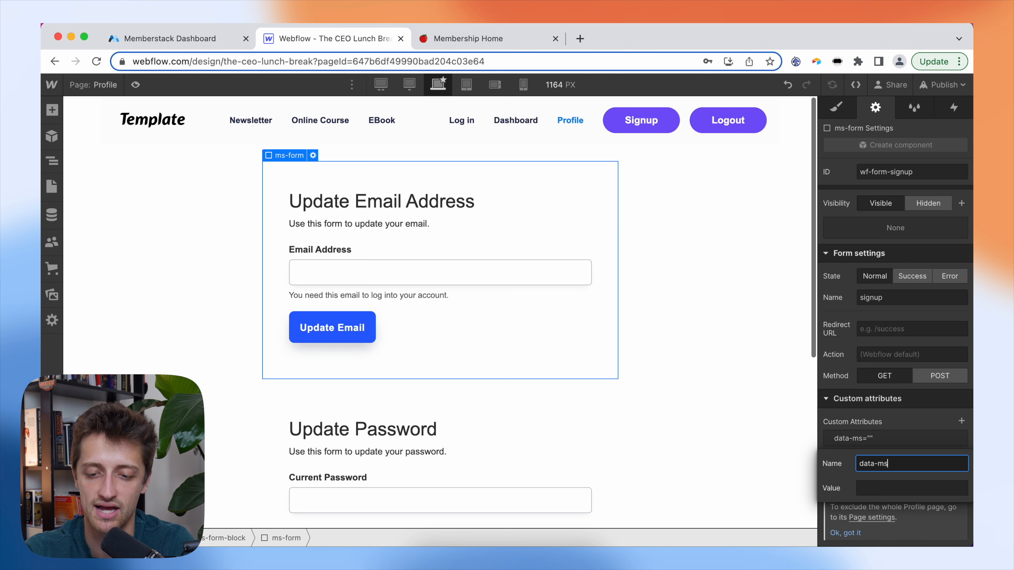
type("-form")
key("Tab")
type("email")
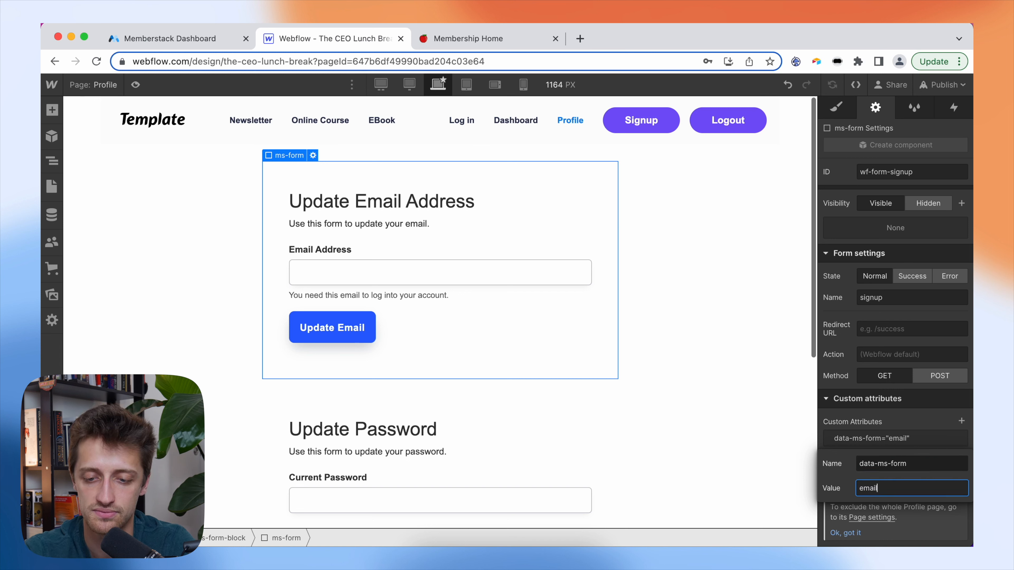
key("Return")
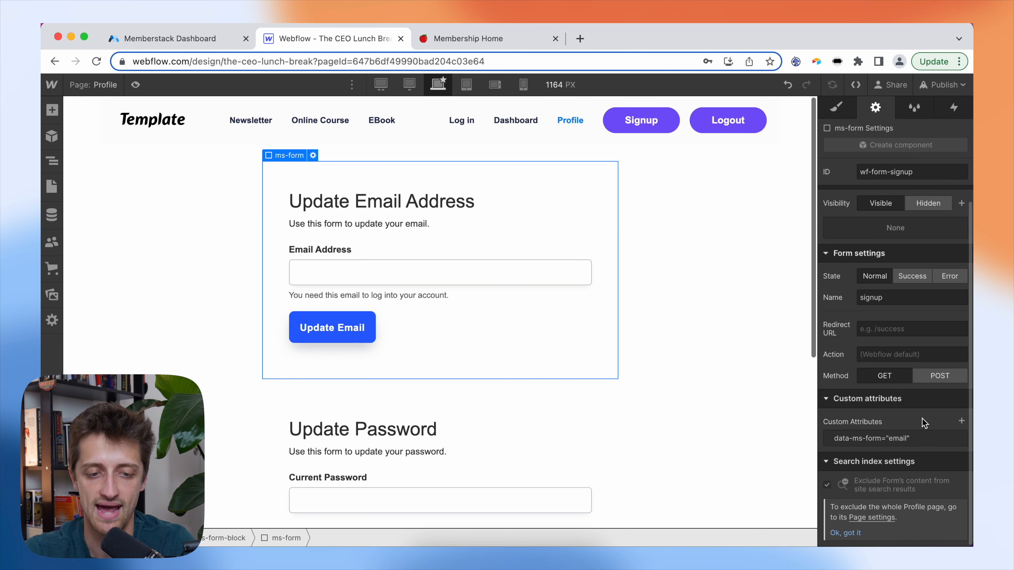
- Add data-ms-member="email" to the email address input, then recheck the form
left_click(366, 275)
scroll(926, 439, "down", 3)
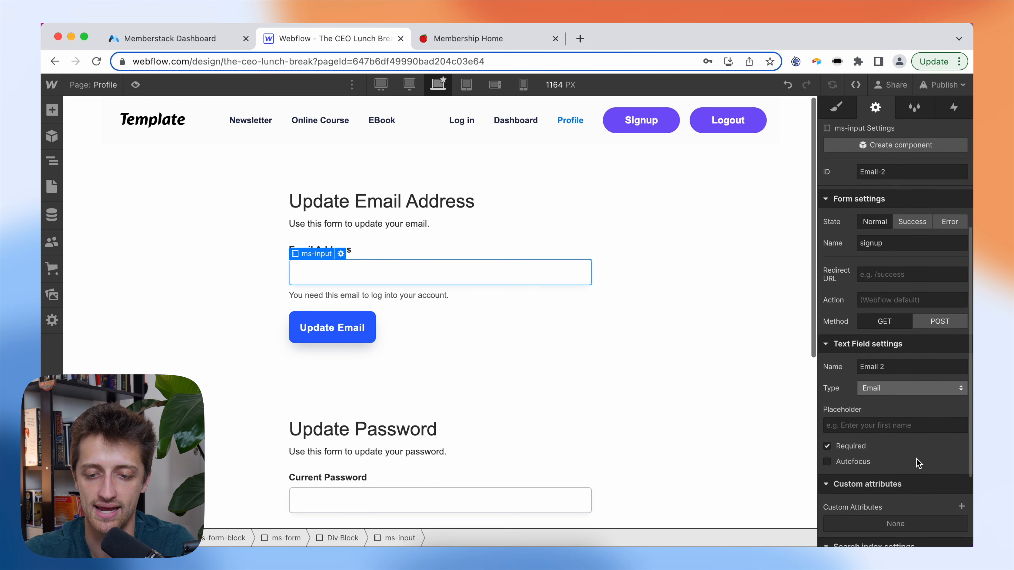
scroll(918, 462, "down", 2)
left_click(961, 421)
type("da")
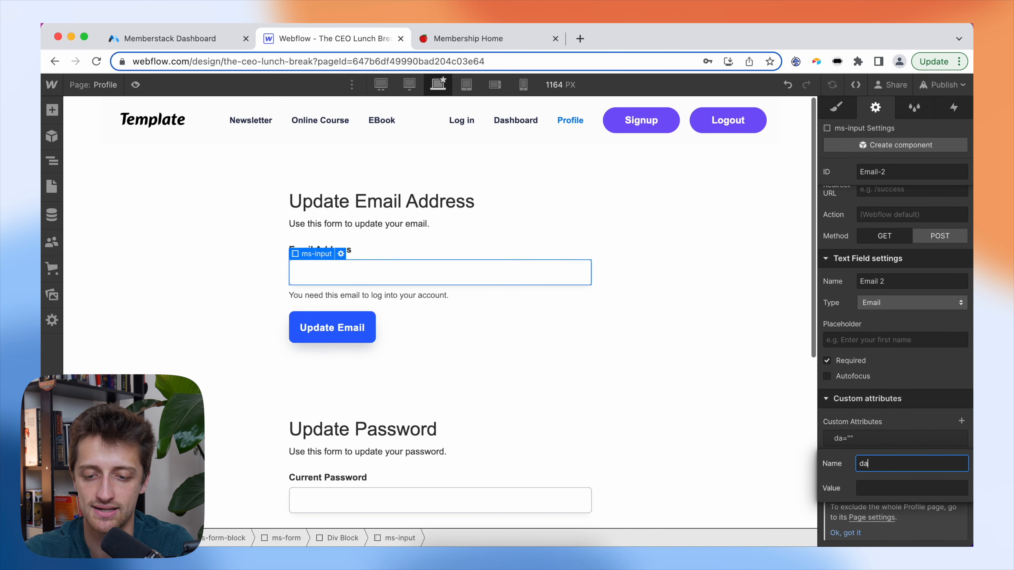
type("ta-ms")
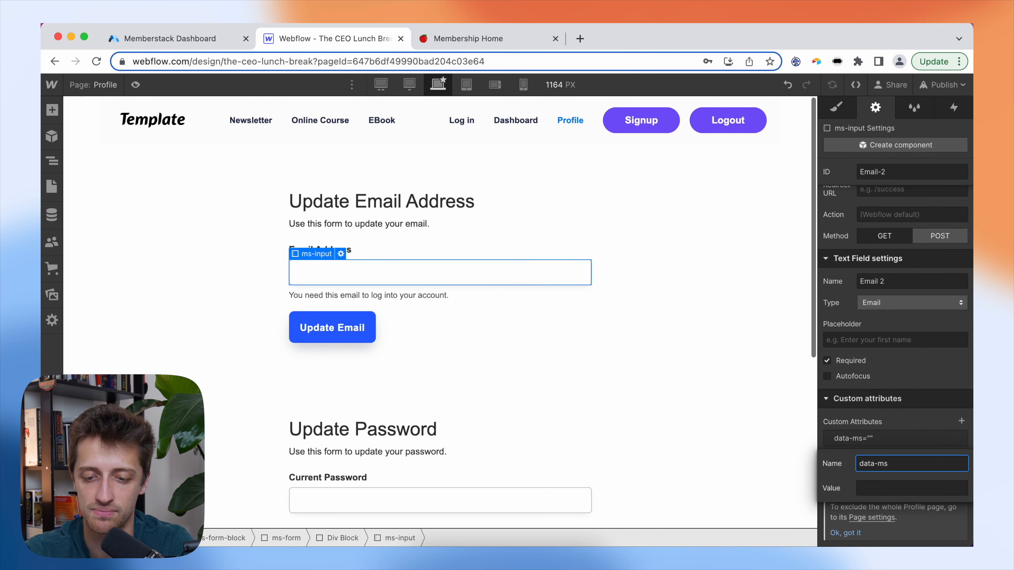
type("-member")
key("Tab")
type("email")
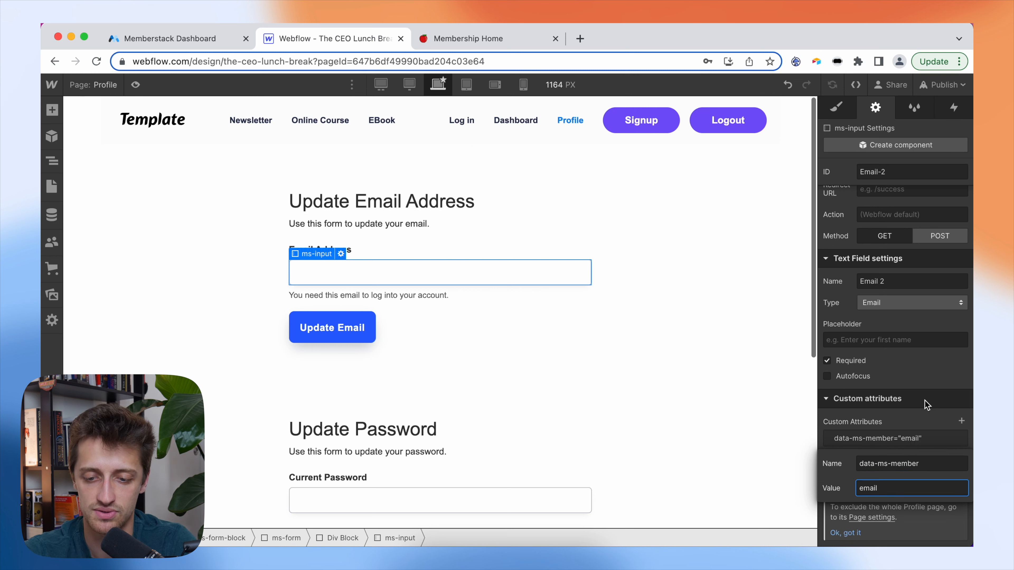
key("Return")
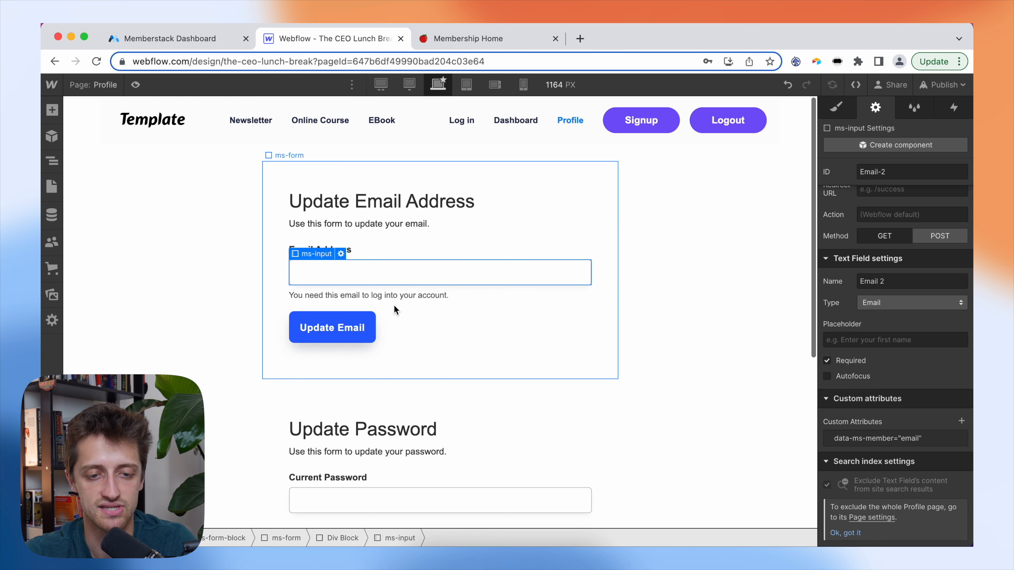
left_click(427, 312)
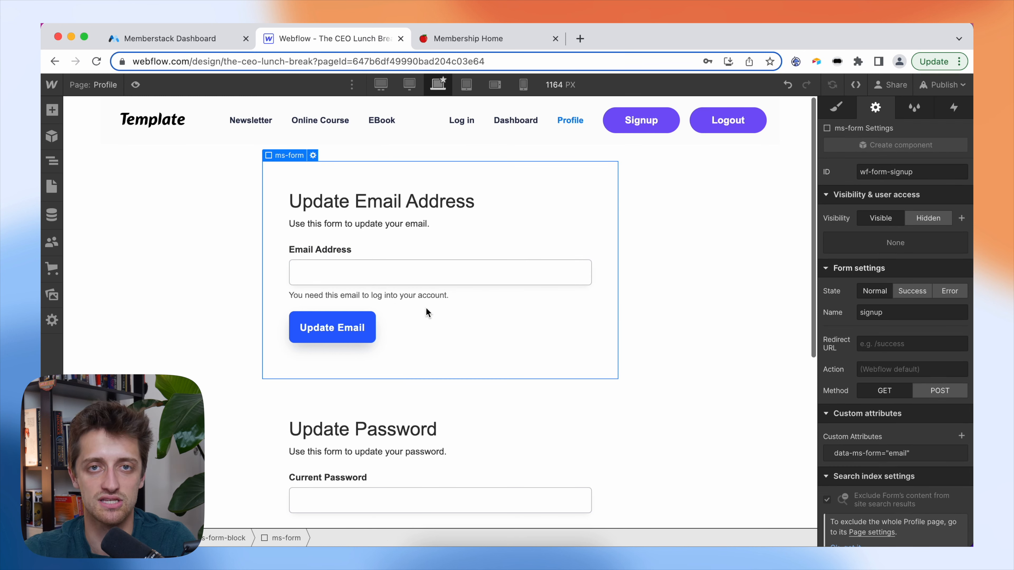
scroll(427, 312, "down", 7)
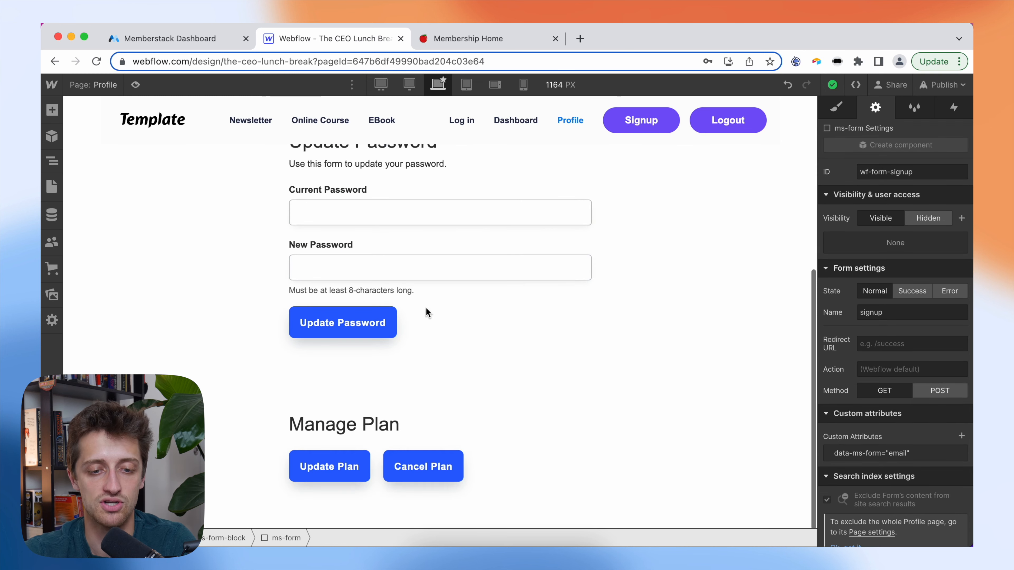
scroll(426, 310, "up", 3)
- Add data-ms-form="password" to the Update Password form
left_click(500, 316)
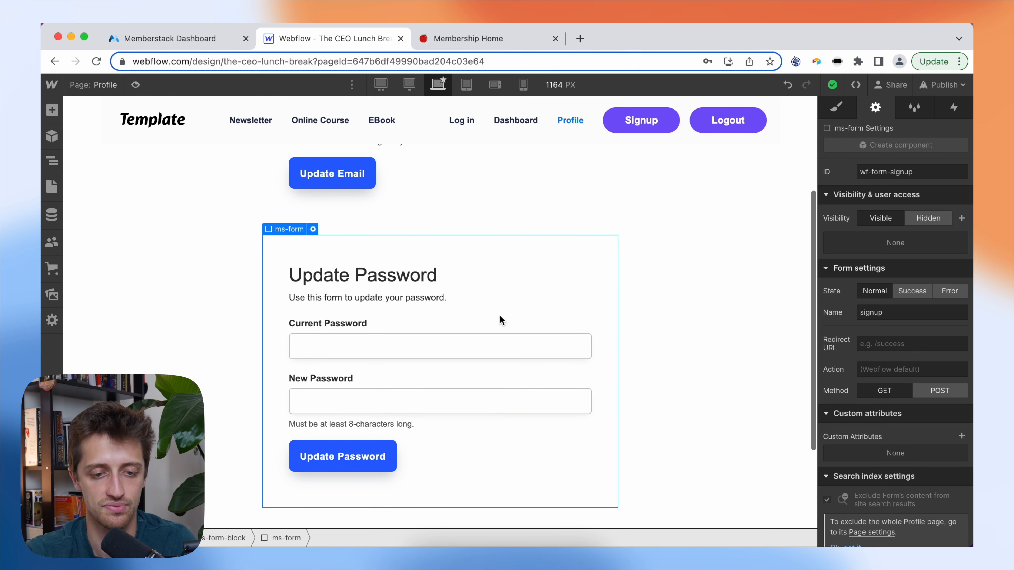
scroll(500, 315, "down", 1)
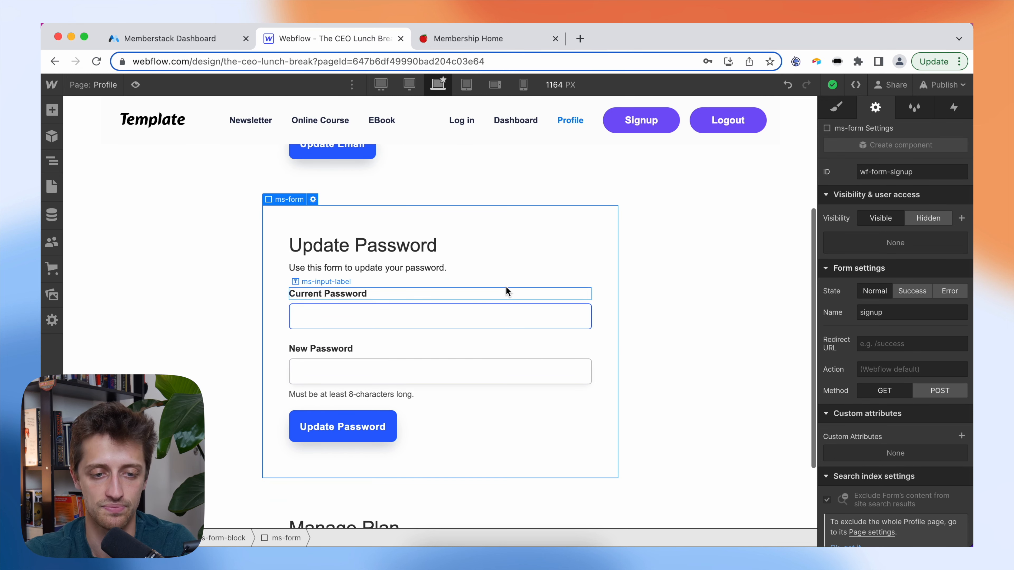
scroll(505, 283, "down", 1)
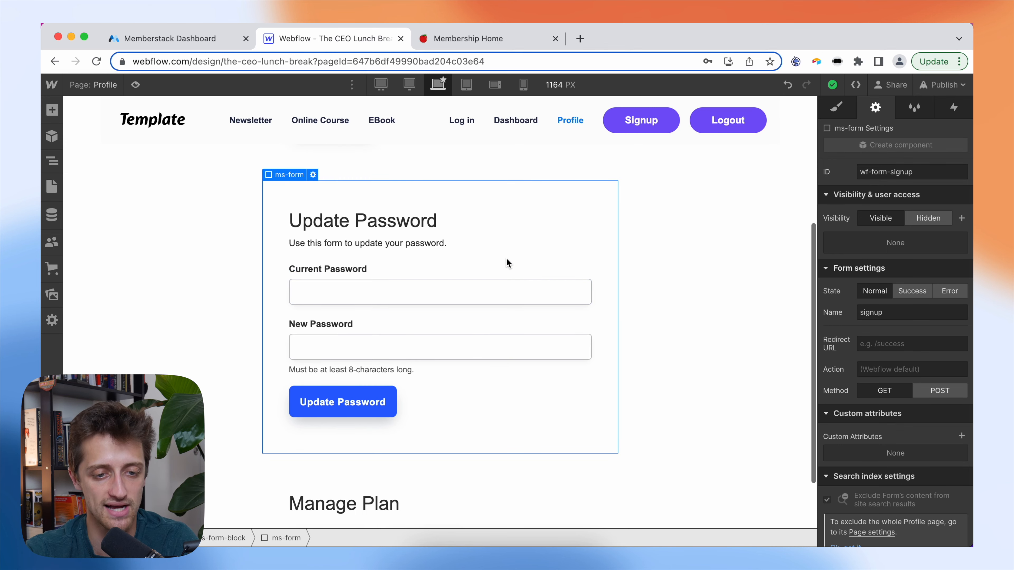
scroll(499, 248, "down", 1)
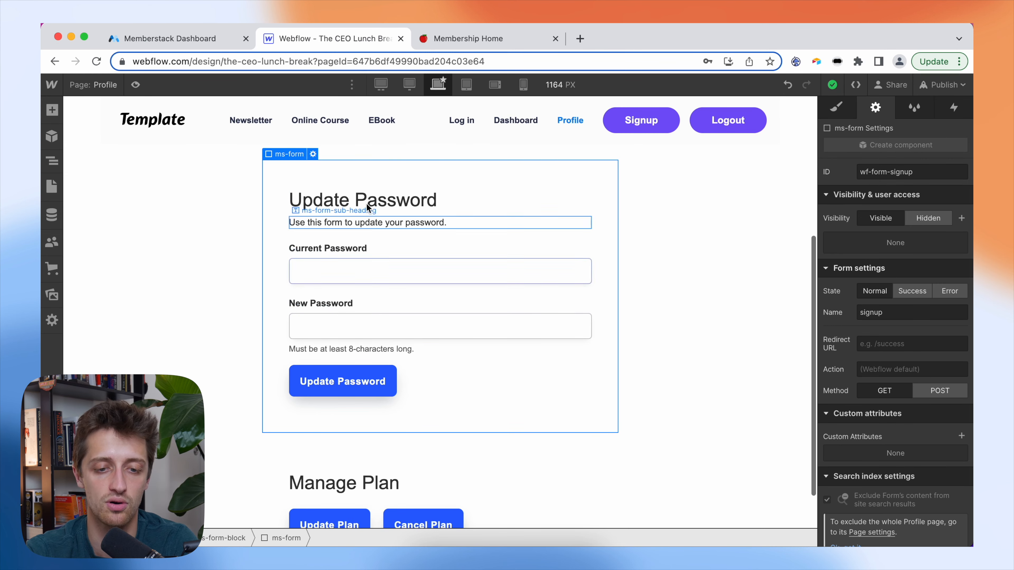
scroll(865, 400, "down", 1)
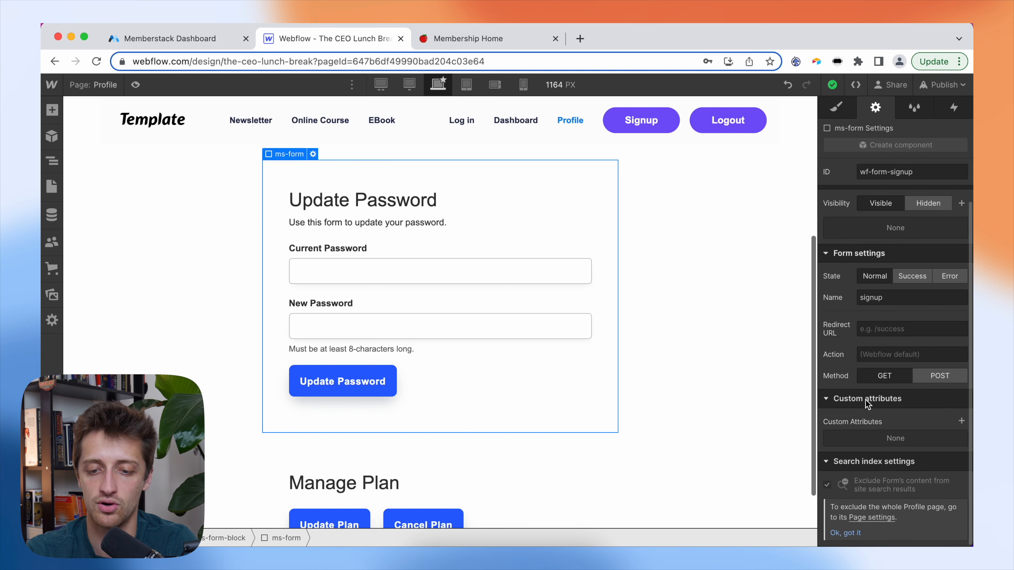
left_click(961, 420)
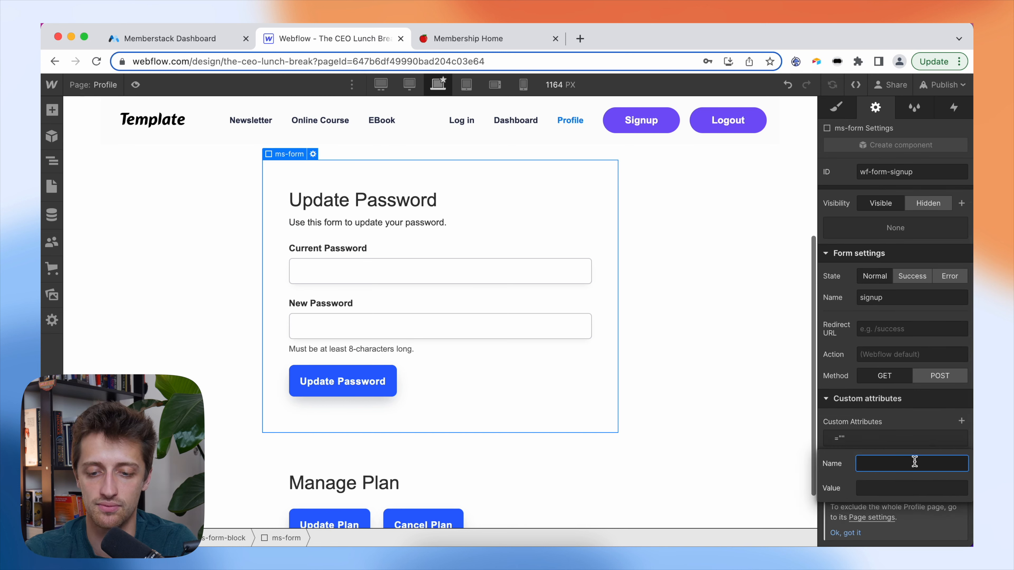
type("data")
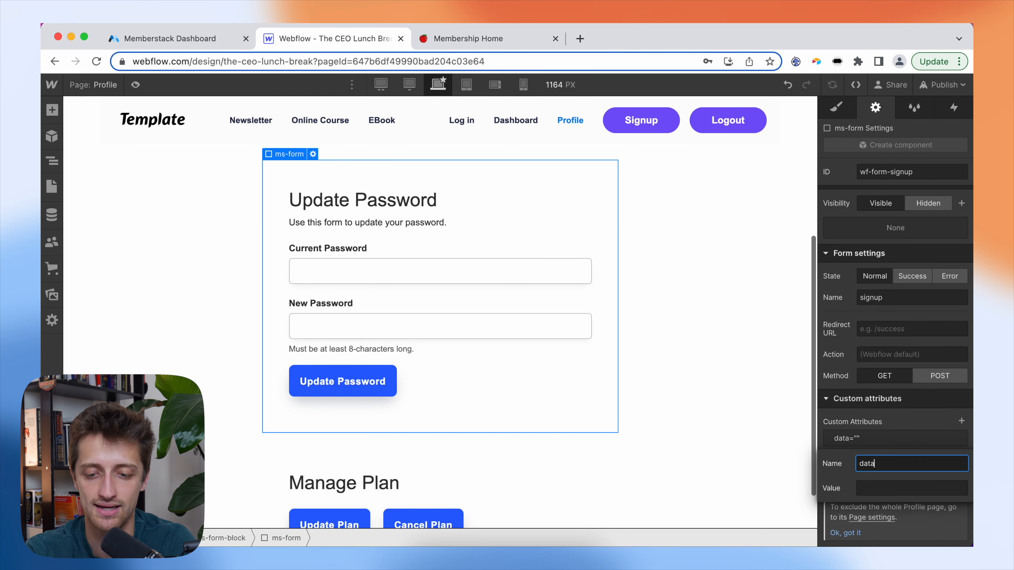
type("-ms-form")
key("Tab")
type("password")
key("Return")
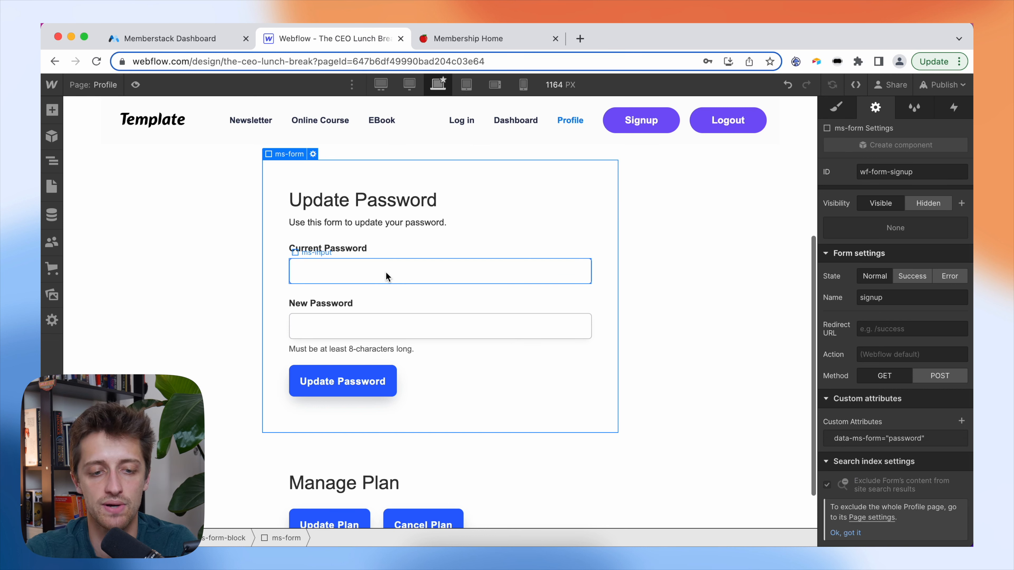
- Add data-ms-member="current-password" to the Current Password input
left_click(386, 272)
scroll(938, 400, "down", 3)
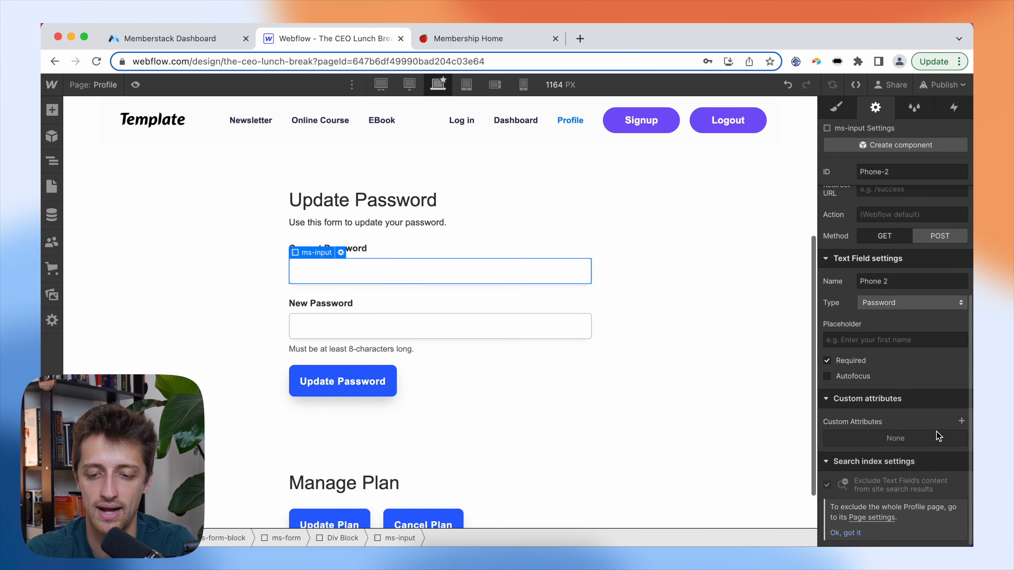
left_click(961, 421)
type("data-ms-member")
key("Tab")
type("current-password")
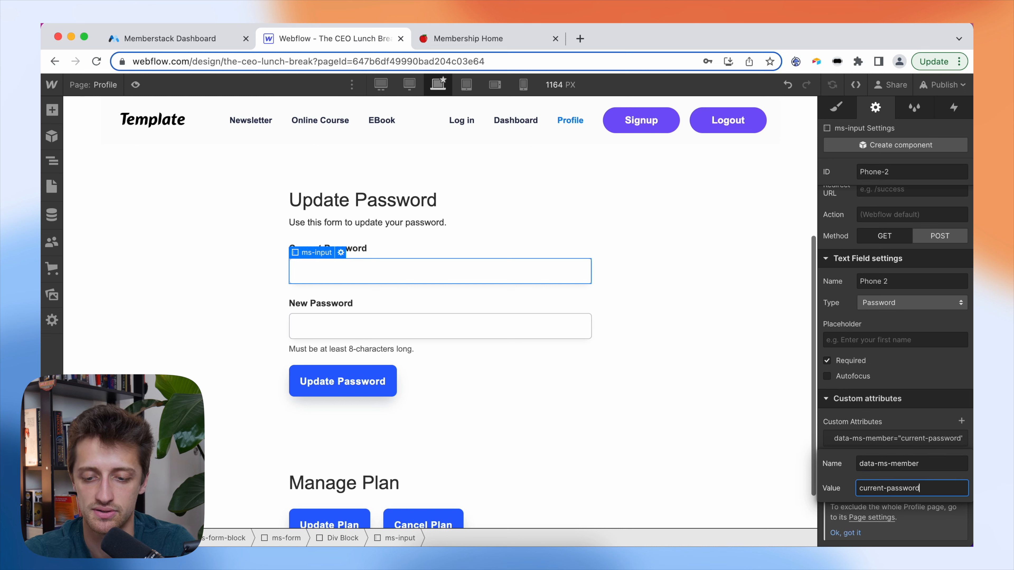
key("Return")
- Add data-ms-member="new-password" to the New Password input
left_click(529, 326)
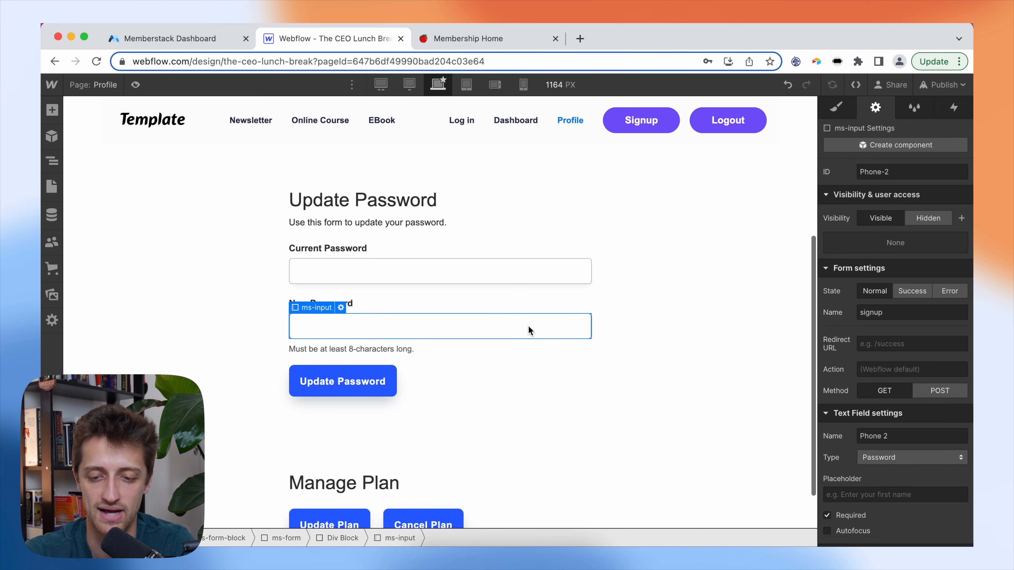
scroll(874, 433, "down", 5)
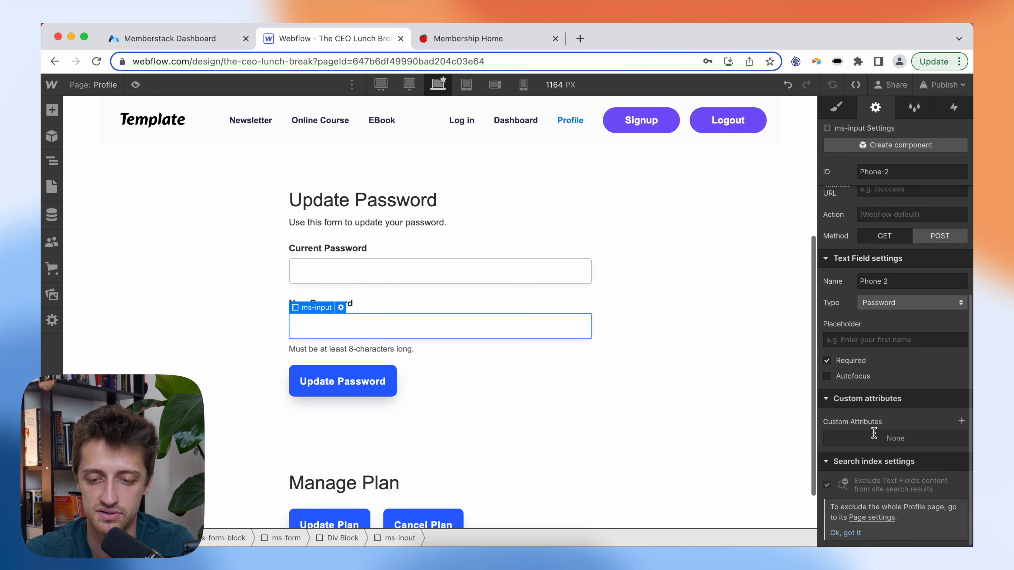
left_click(961, 421)
type("data-ms-member")
key("Tab")
type("new-password")
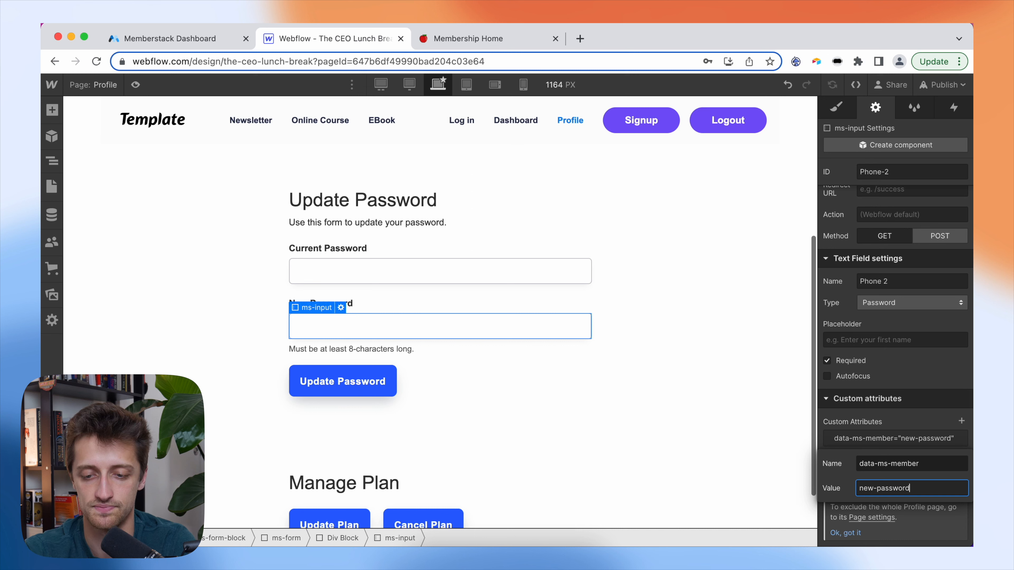
left_click(903, 429)
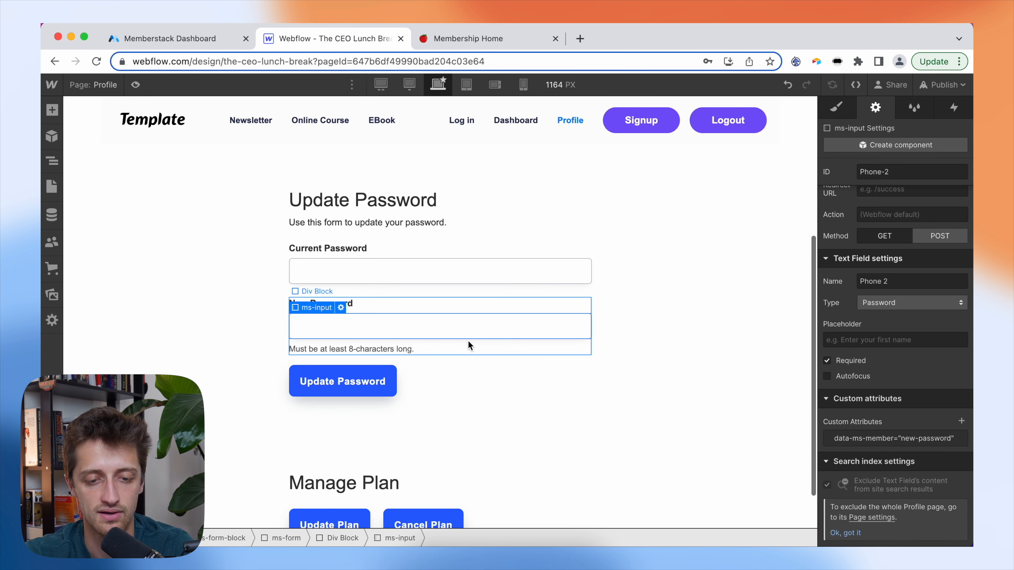
left_click(477, 362)
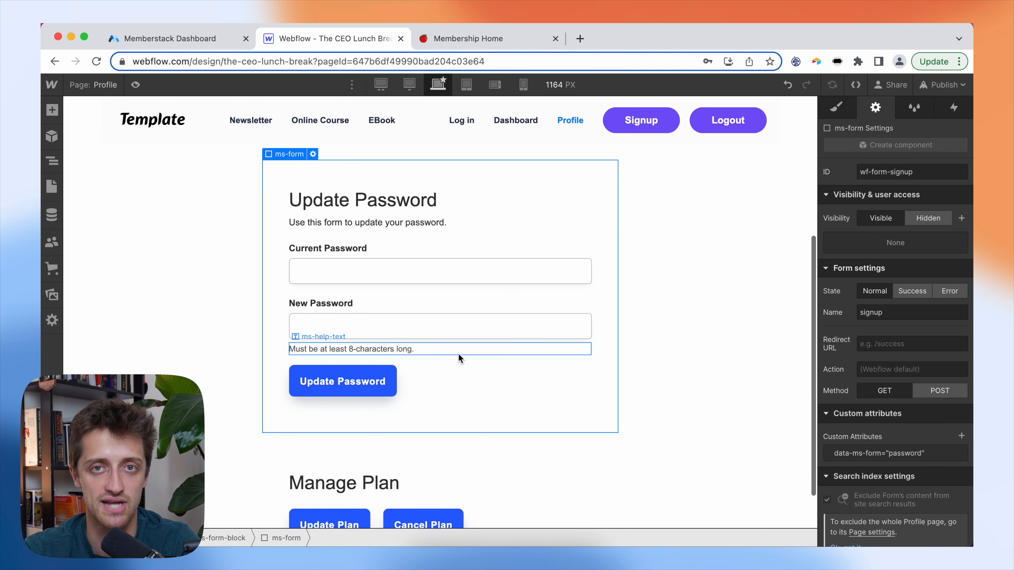
scroll(459, 354, "down", 3)
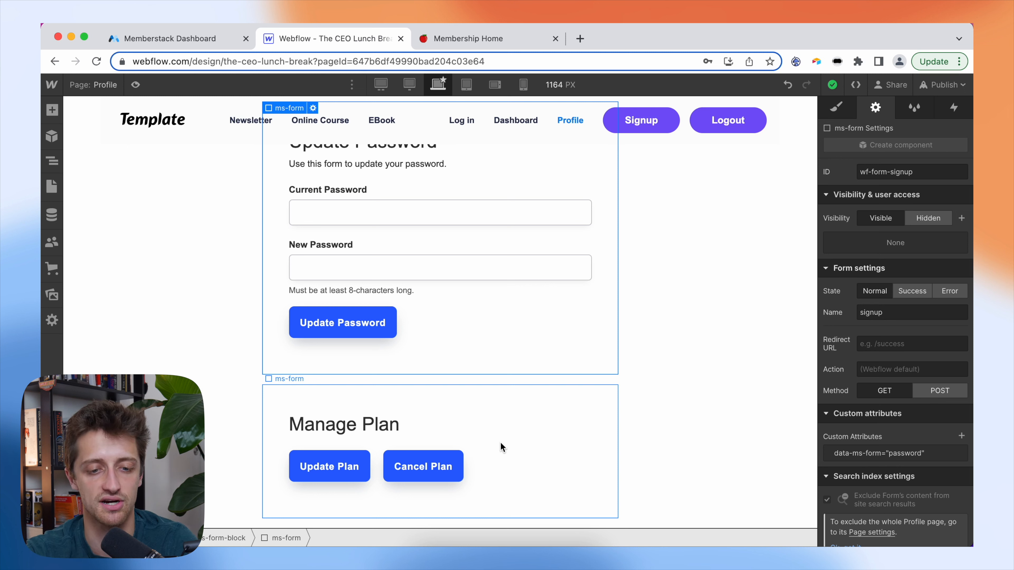
left_click(501, 448)
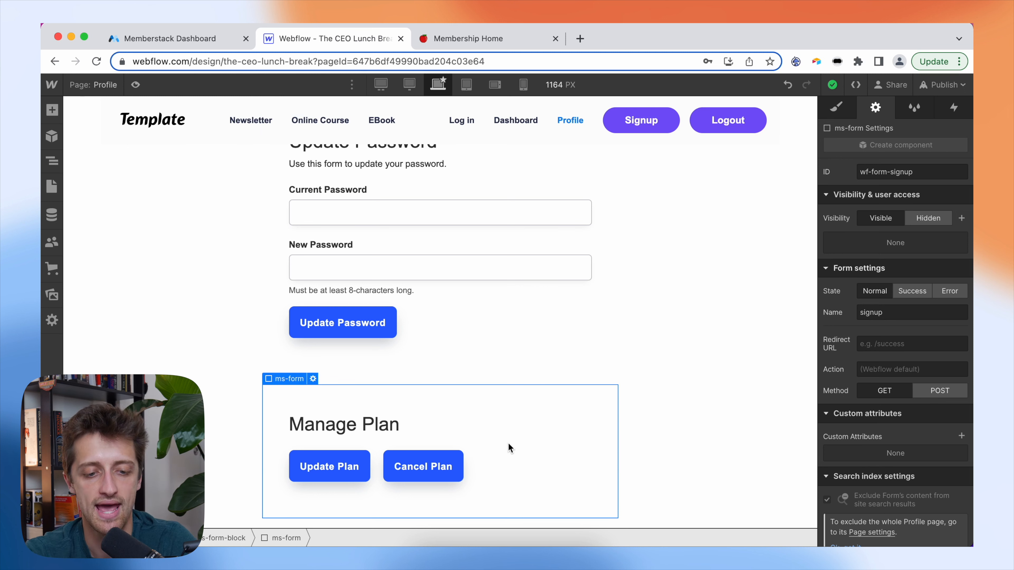
left_click(367, 466)
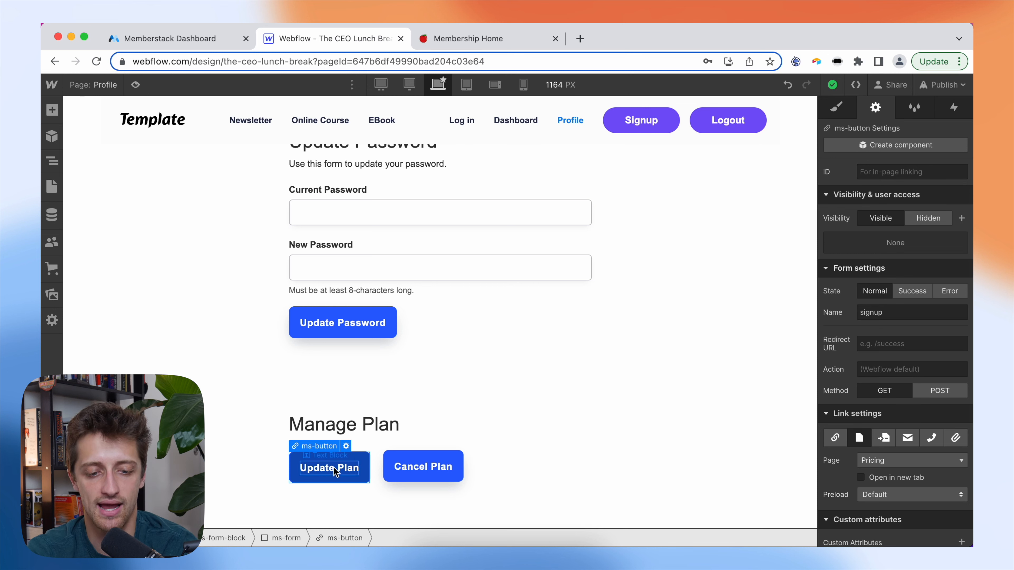
scroll(878, 439, "down", 3)
left_click(893, 411)
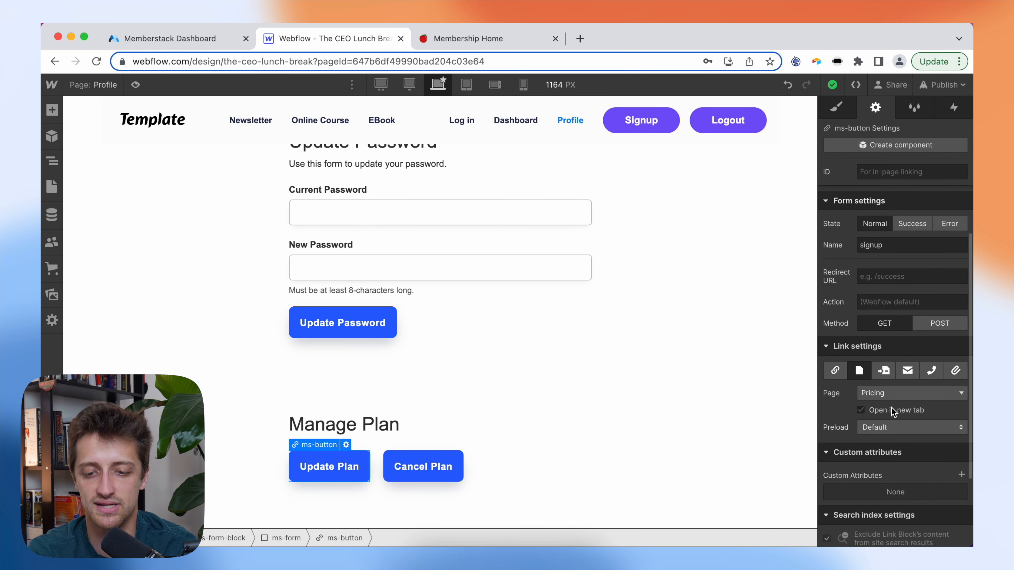
left_click(893, 411)
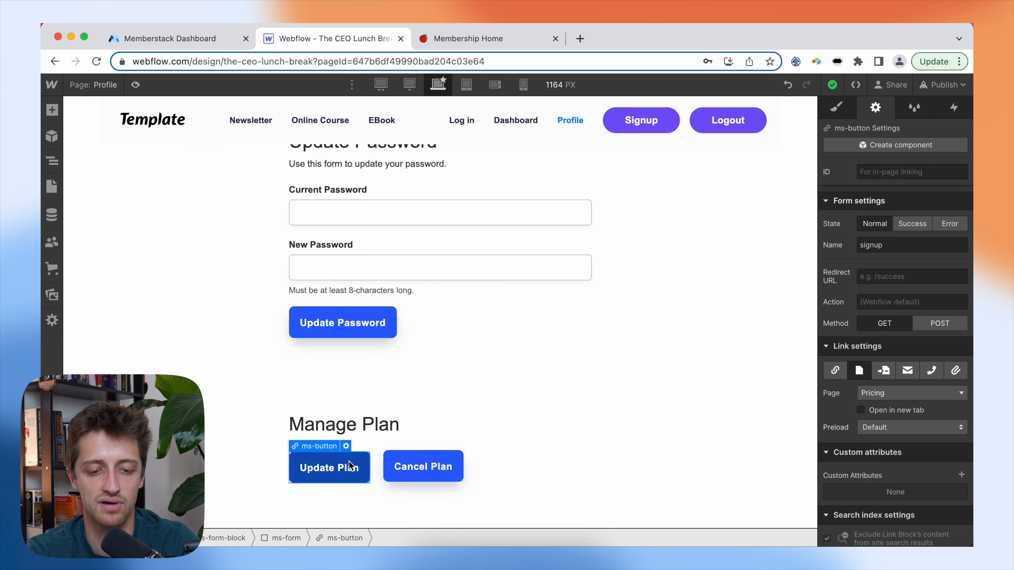
double_click(353, 468)
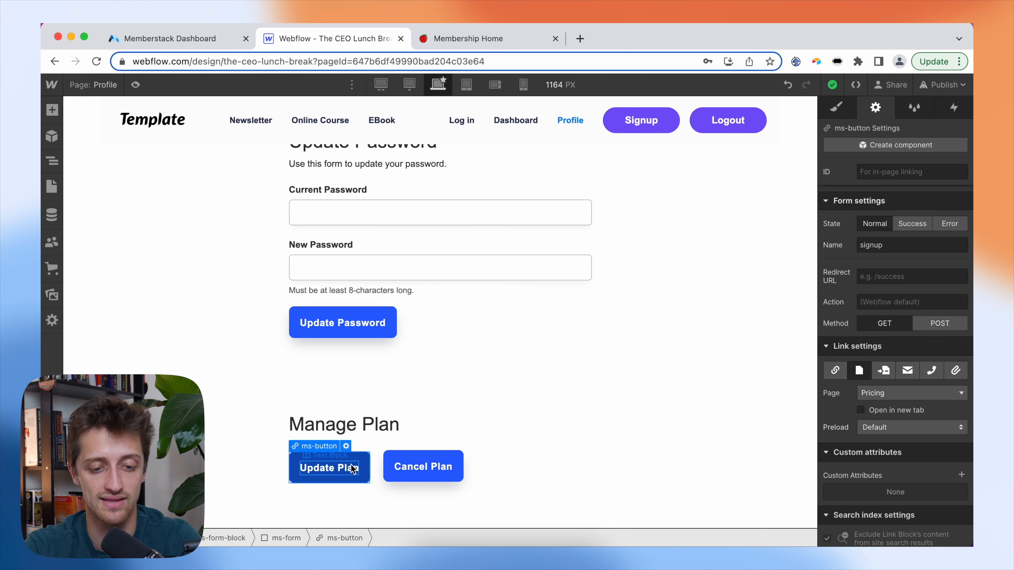
left_click(399, 463)
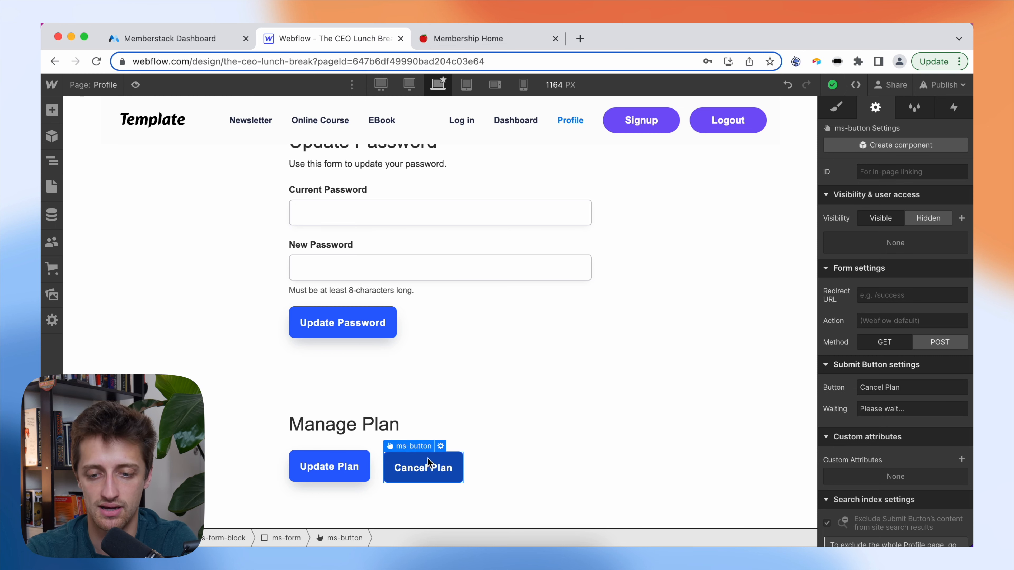
- Add the custom attribute data-ms-action = customer-portal to the Cancel Plan button
scroll(949, 399, "down", 2)
left_click(961, 421)
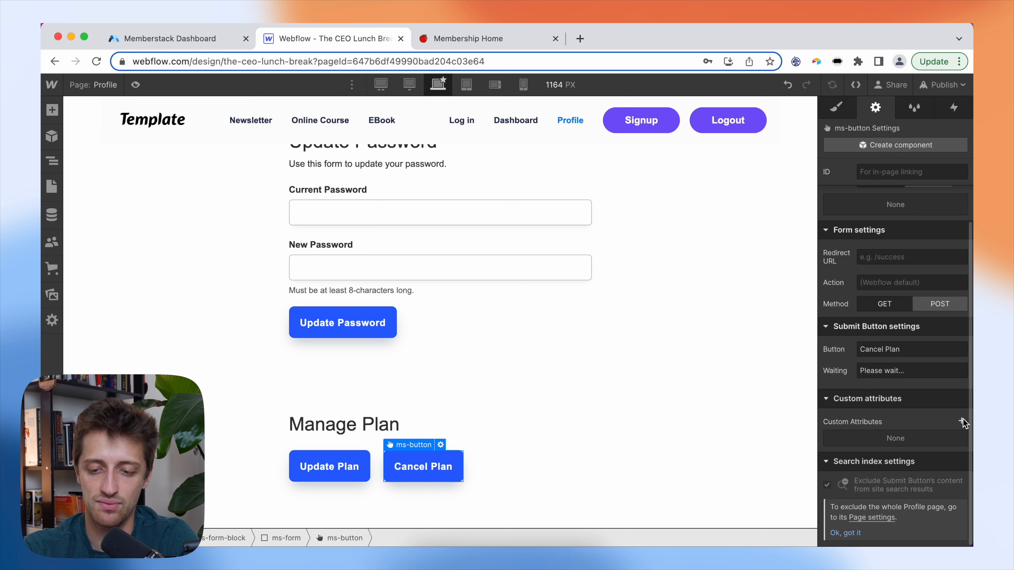
left_click(962, 421)
type("data")
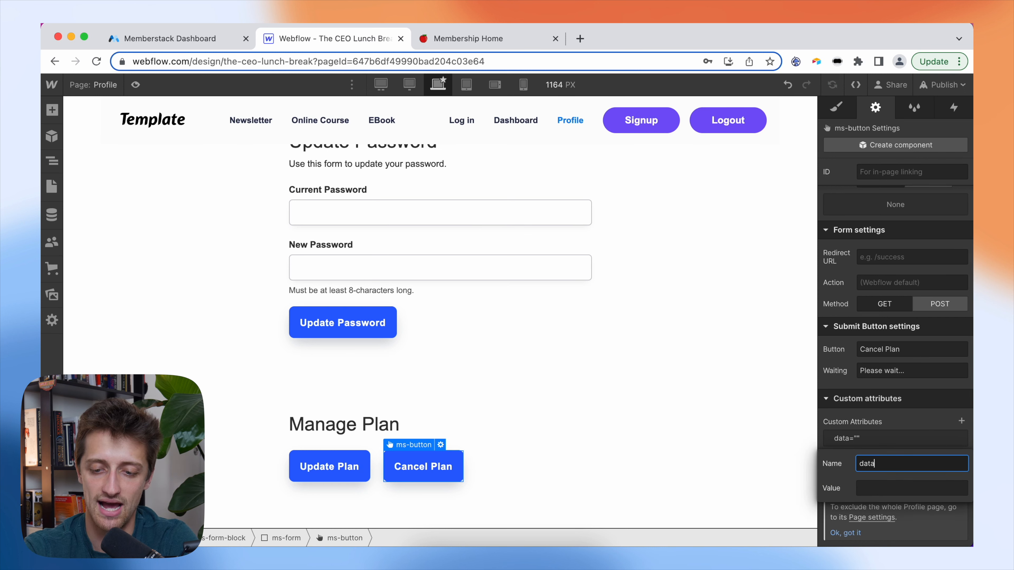
type("-ms-action")
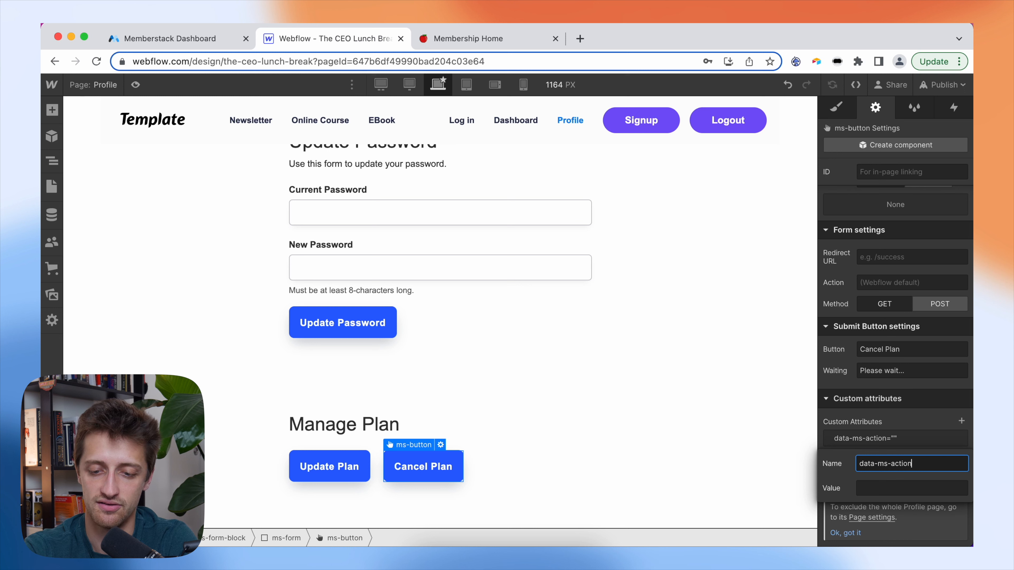
key("Tab")
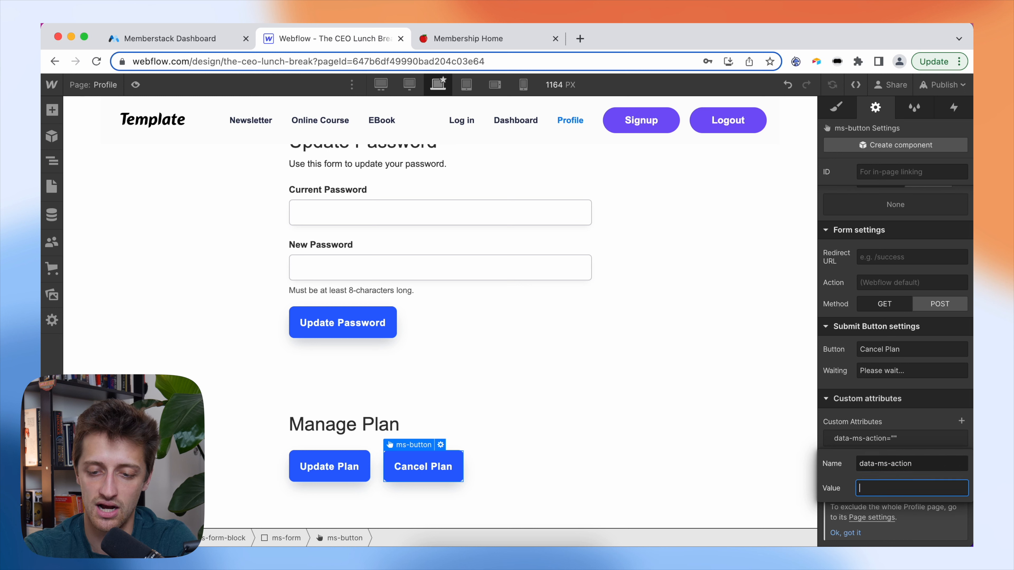
type("customer-portal")
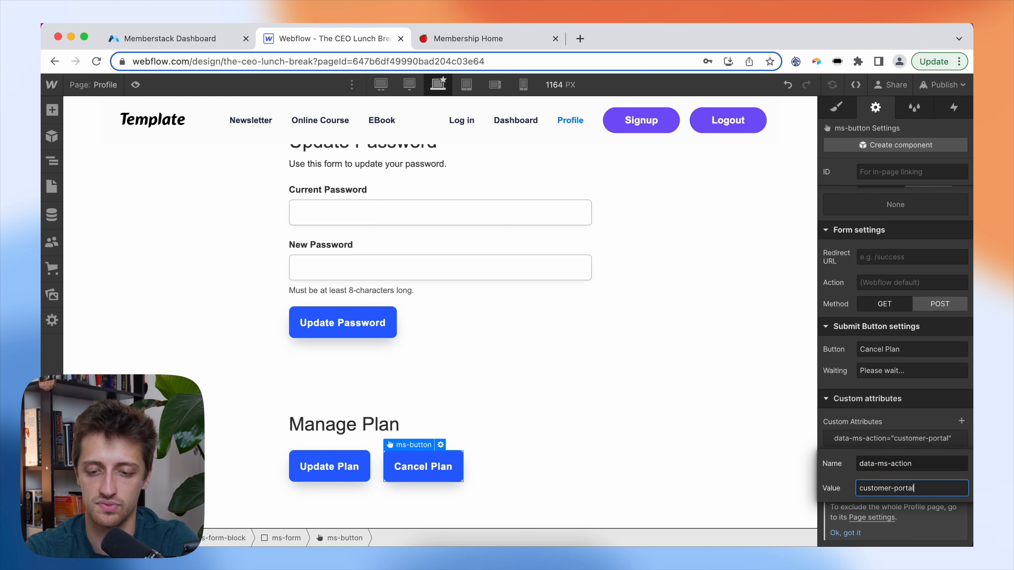
left_click(919, 430)
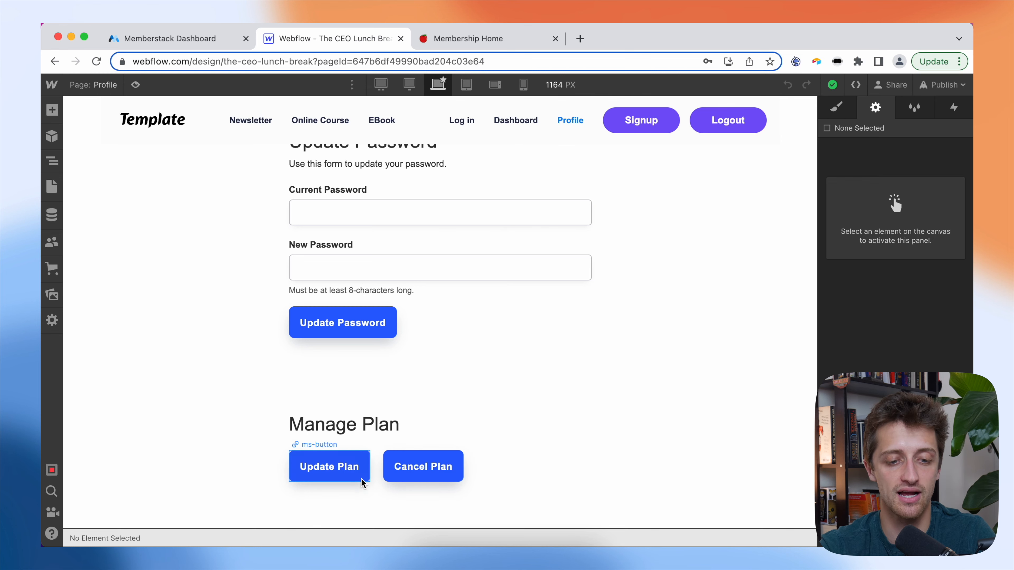
- On the Pricing page, insert a Div Block inside the Basic card's GET STARTED button
left_click(106, 86)
left_click(122, 307)
scroll(463, 389, "down", 5)
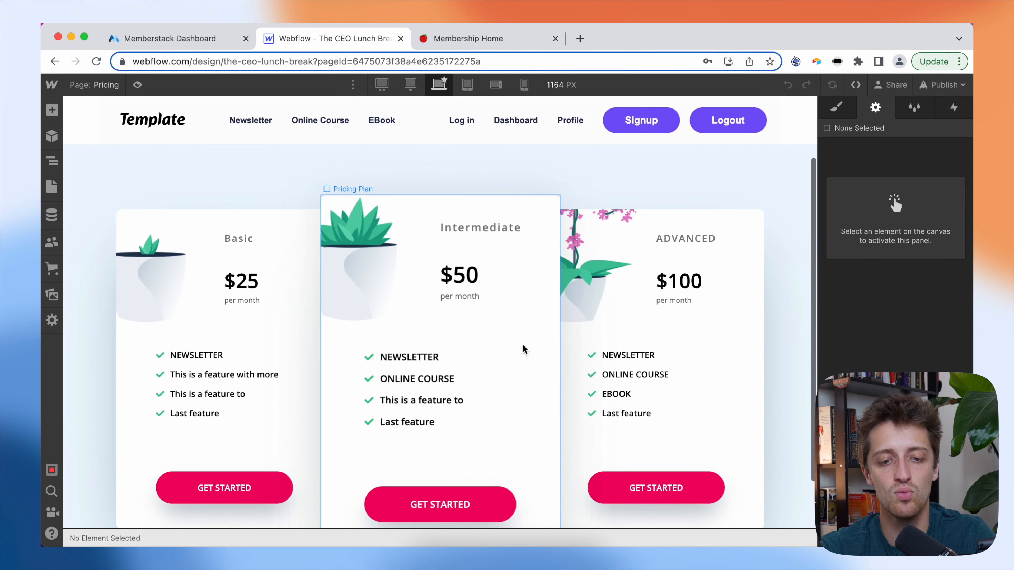
scroll(519, 359, "down", 1)
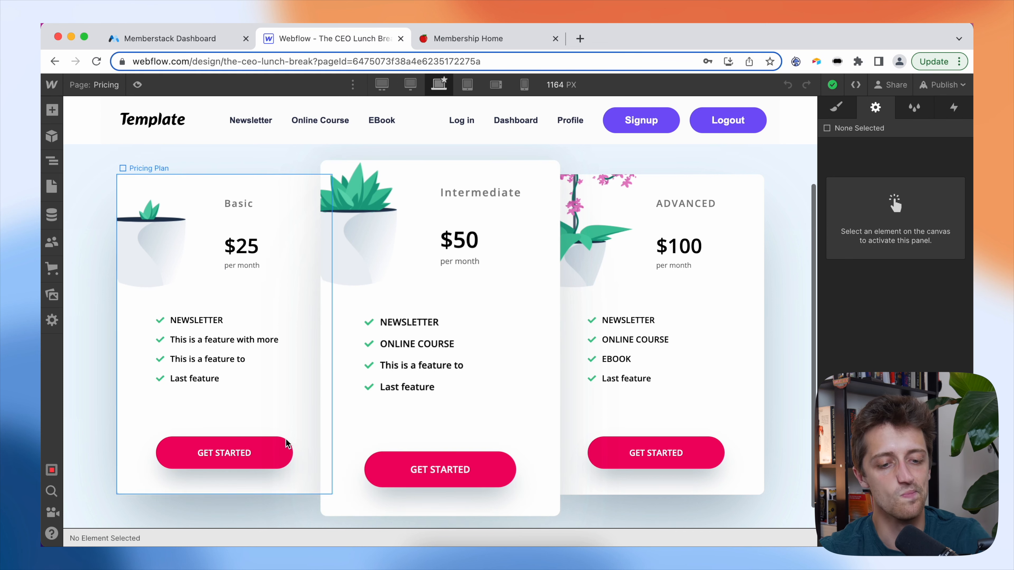
left_click(281, 450)
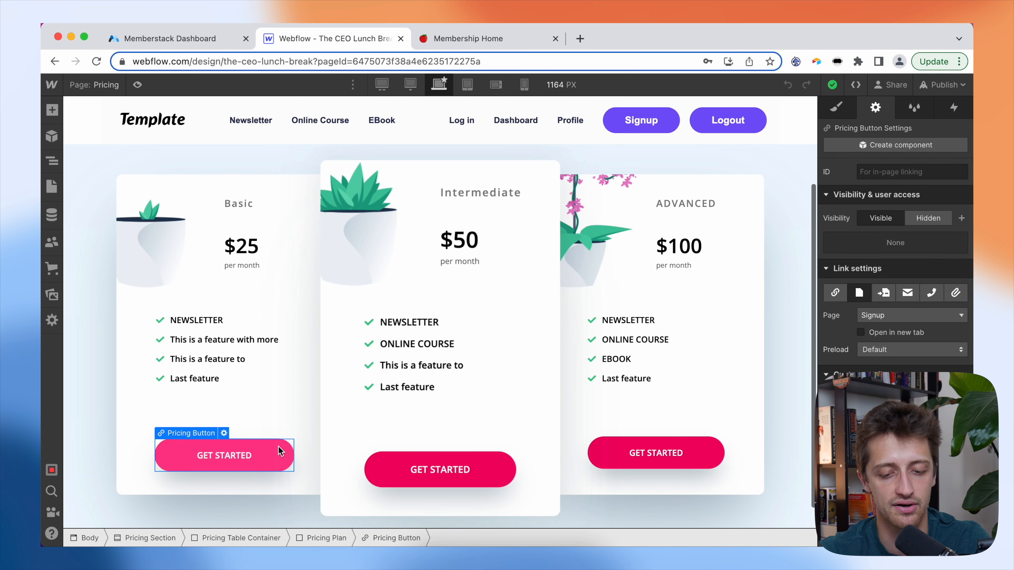
key("super+e")
type("div")
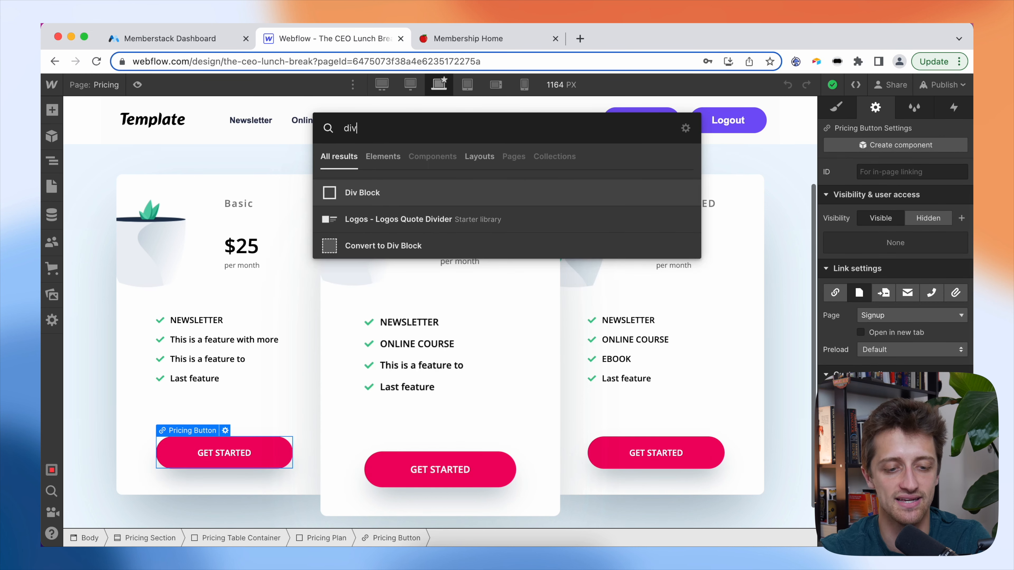
key("Return")
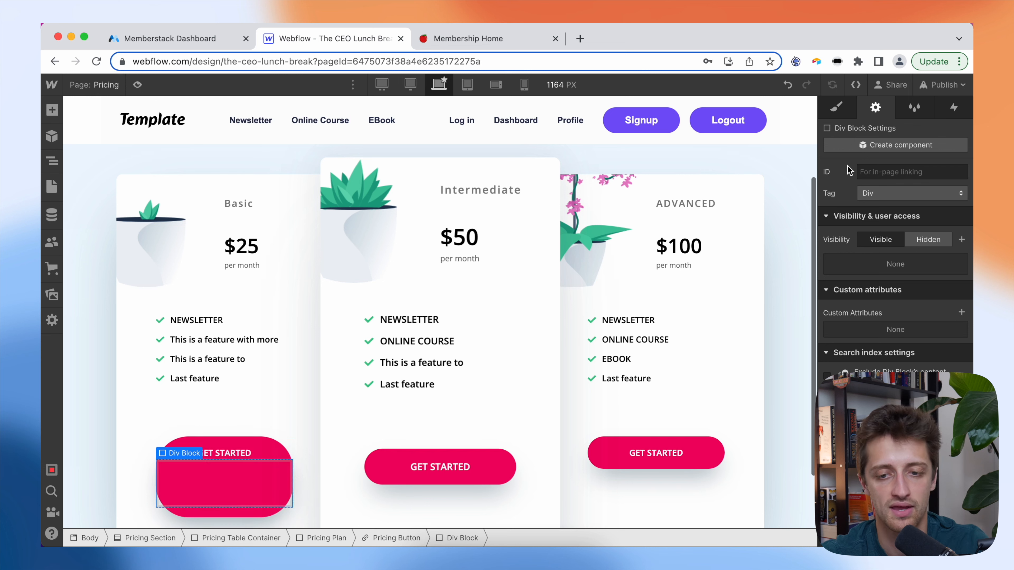
- Give the new div the class Your-plan and a white background
left_click(836, 107)
left_click(896, 185)
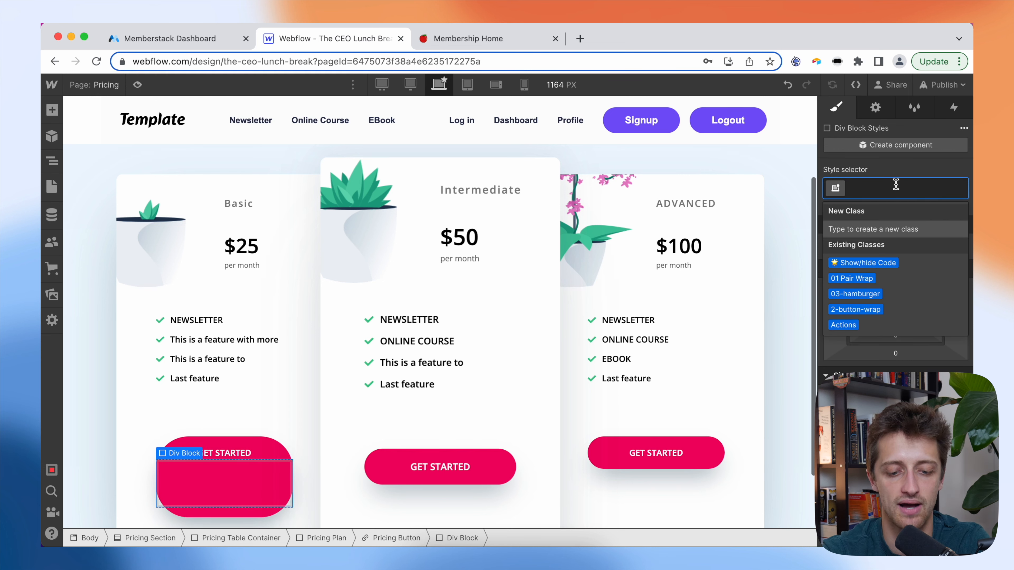
type("Your-plan")
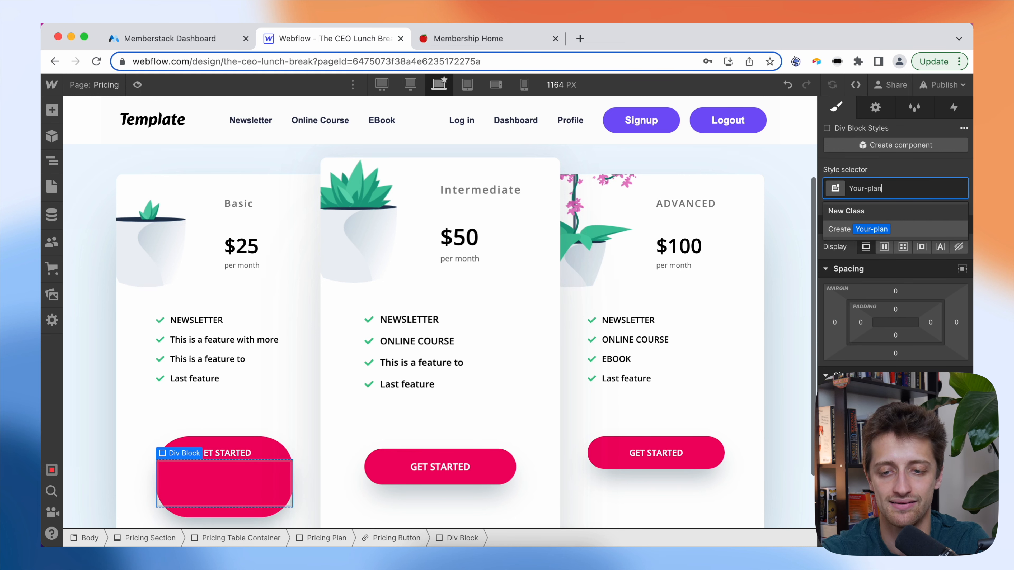
key("Return")
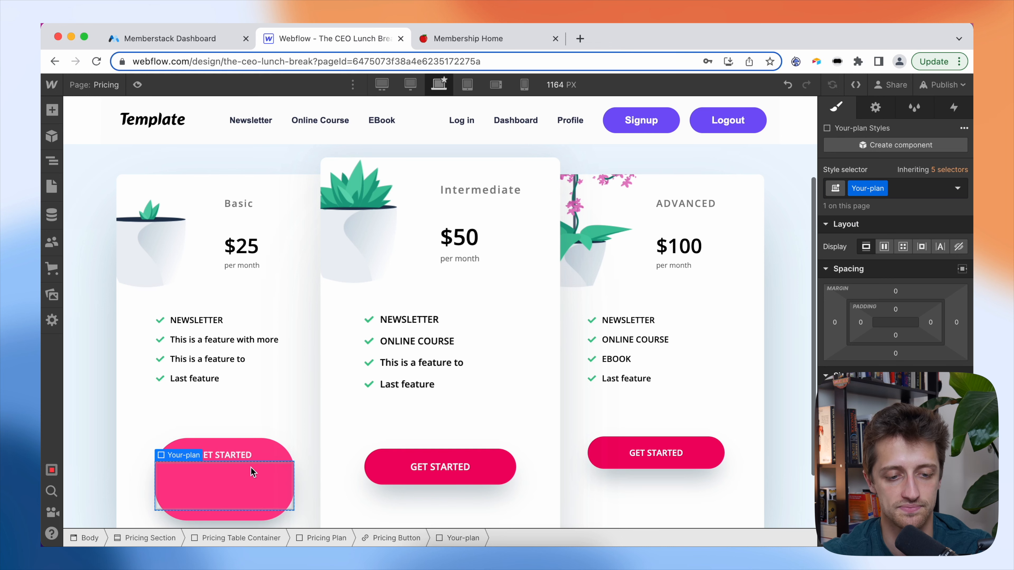
scroll(885, 327, "down", 6)
scroll(870, 402, "down", 8)
left_click(870, 376)
left_click_drag(854, 195, 794, 144)
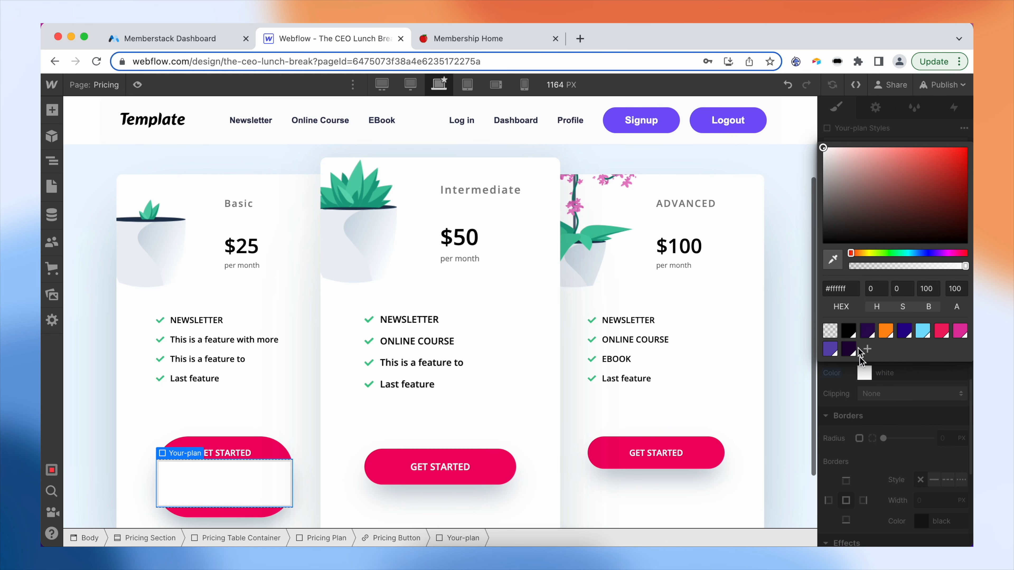
left_click(871, 454)
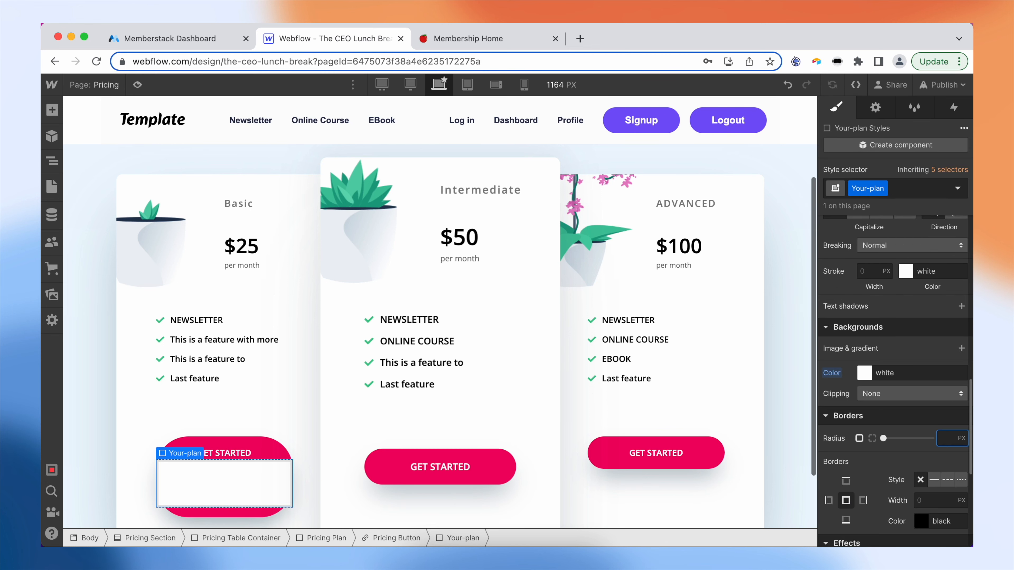
type("50")
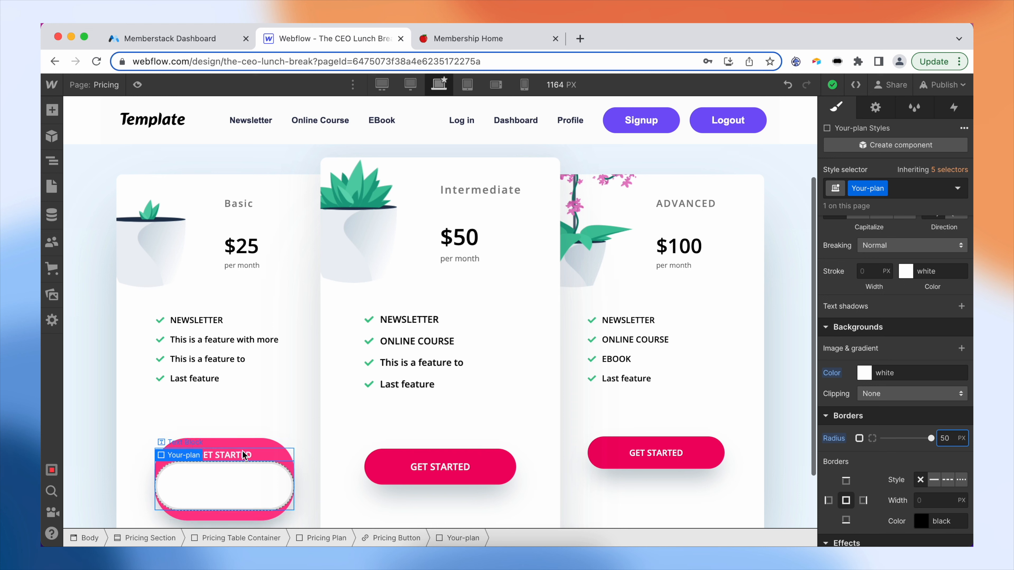
- Make the Your-plan block absolute, full-cover over the button, with 2 px margins all round
left_click(254, 447)
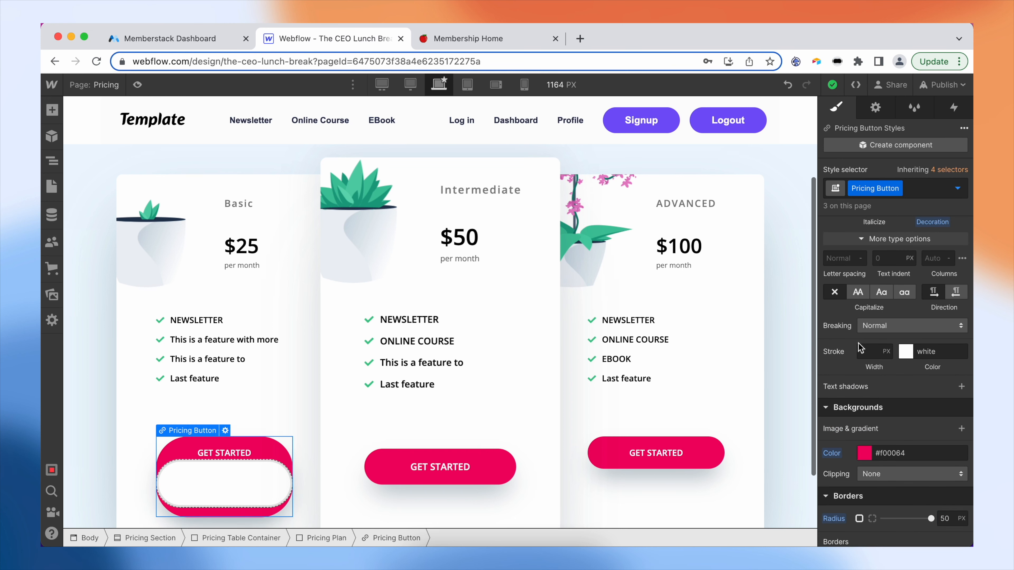
scroll(858, 343, "up", 10)
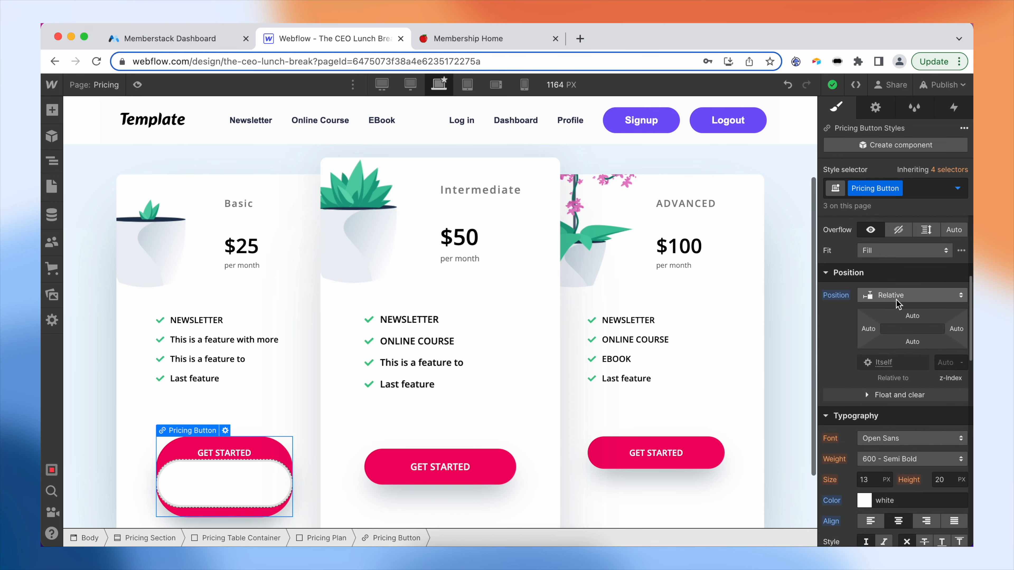
left_click(221, 472)
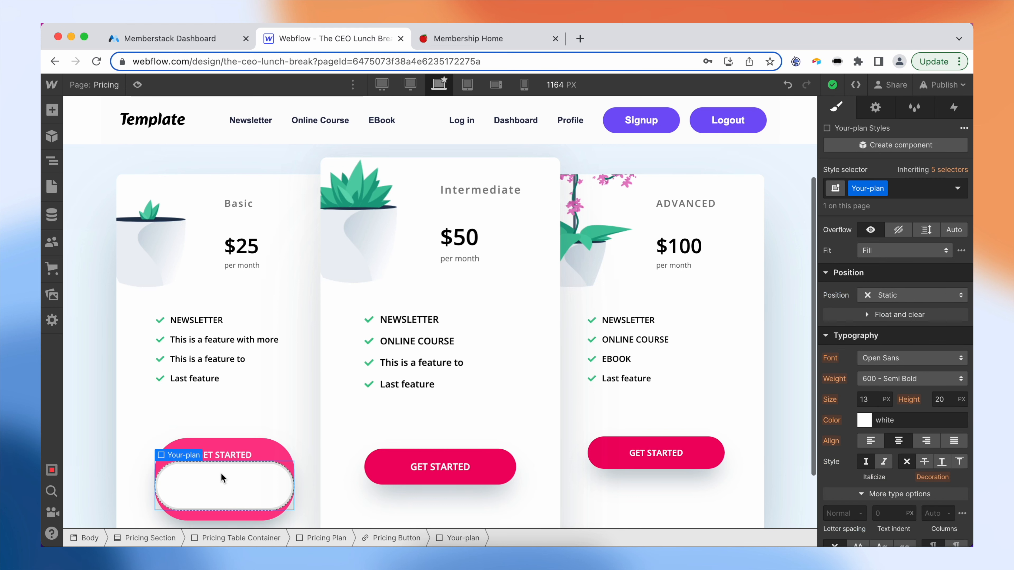
left_click(894, 297)
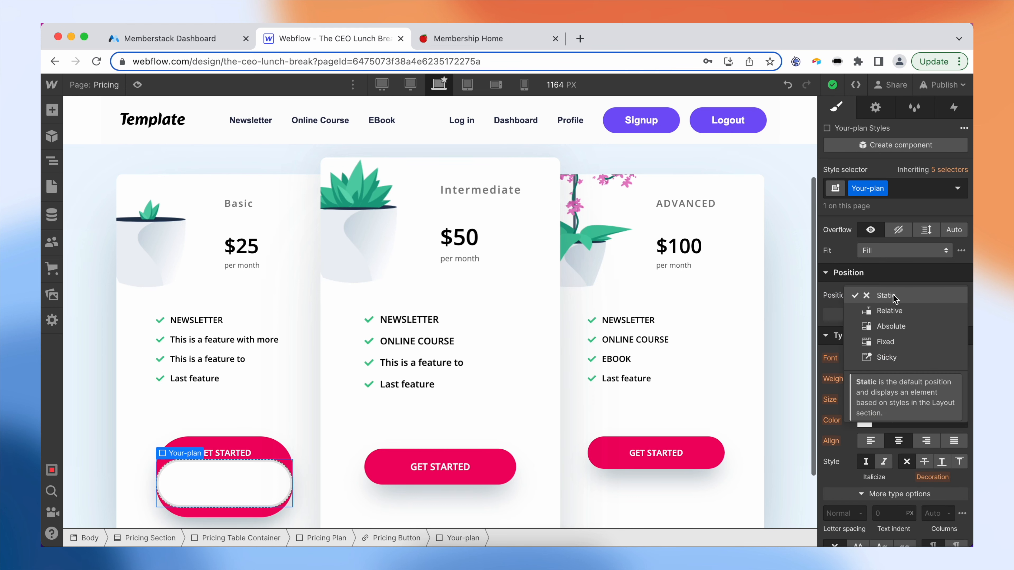
left_click(899, 327)
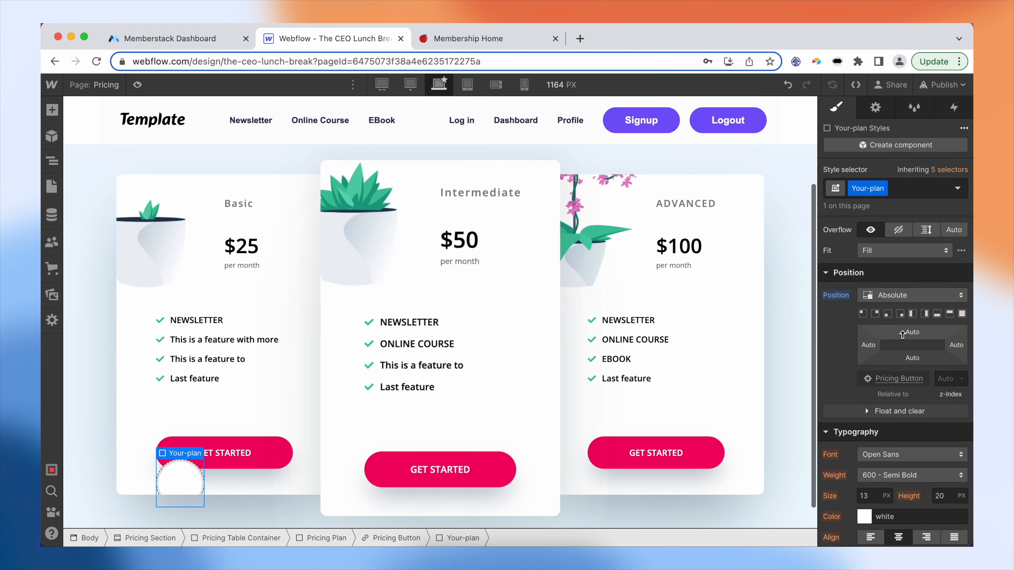
left_click(961, 314)
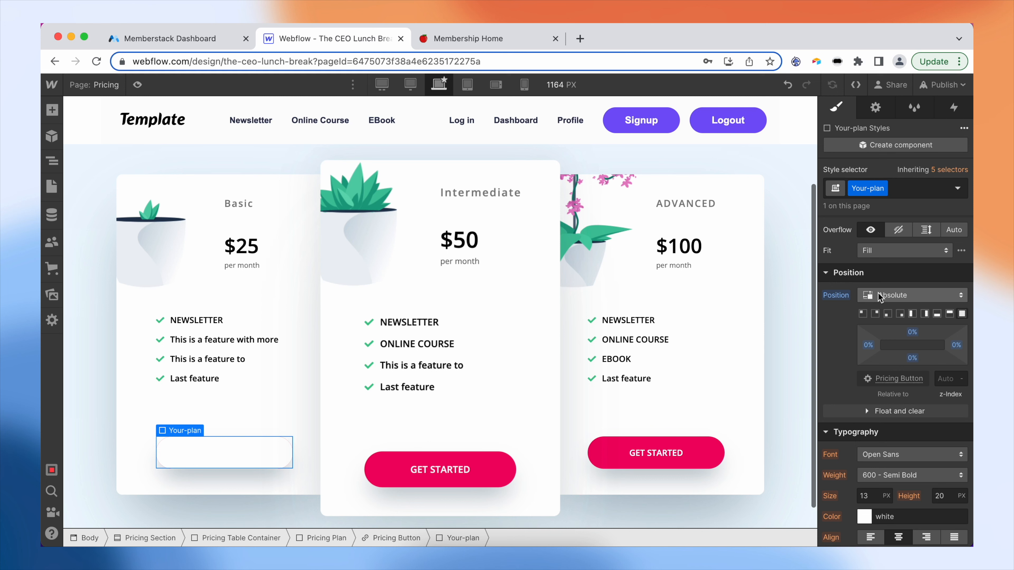
scroll(880, 293, "up", 5)
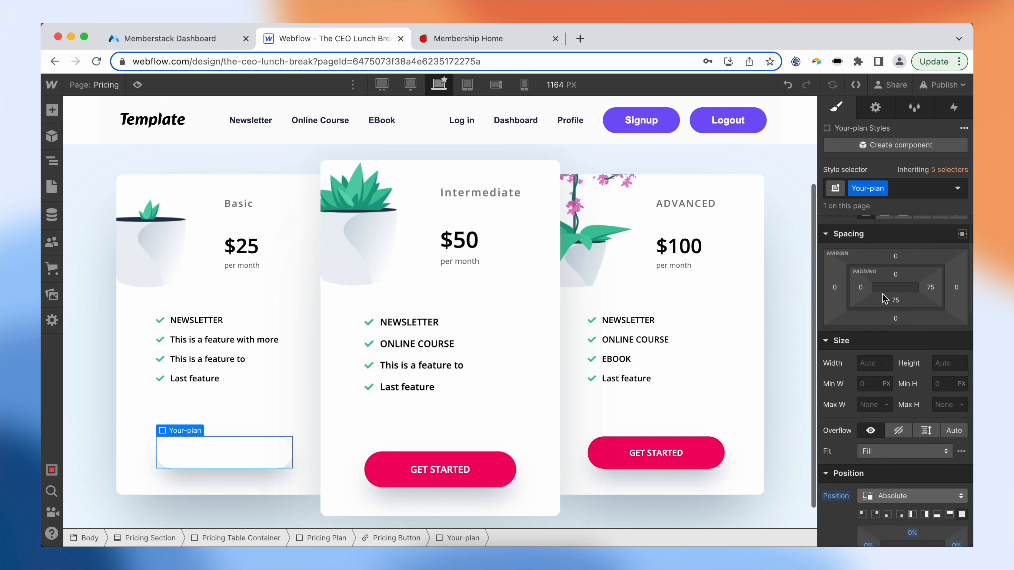
left_click_drag(895, 258, 896, 253)
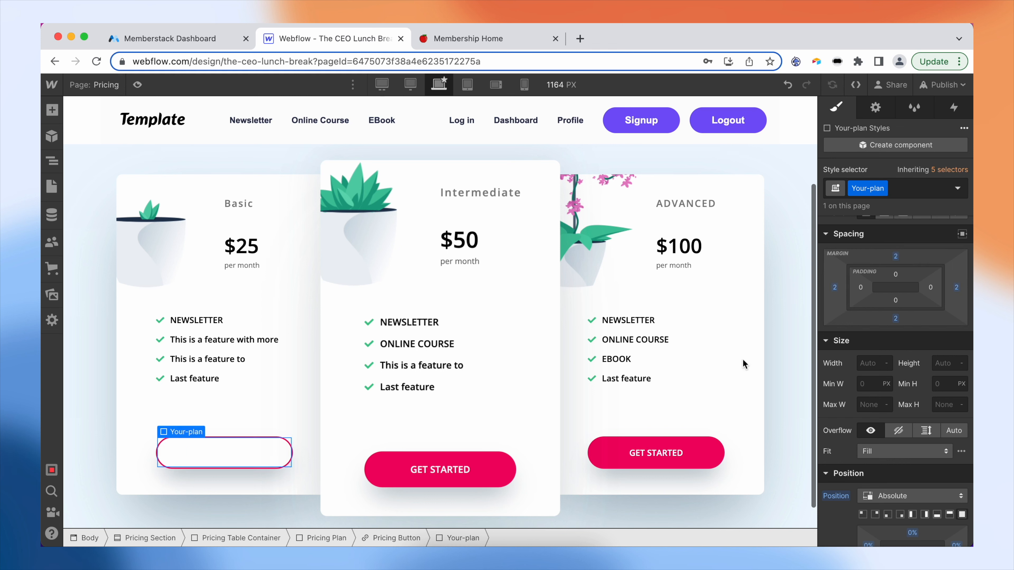
- Type 'Newsletter Unlocked!' into the Basic card's Your-plan overlay
double_click(248, 462)
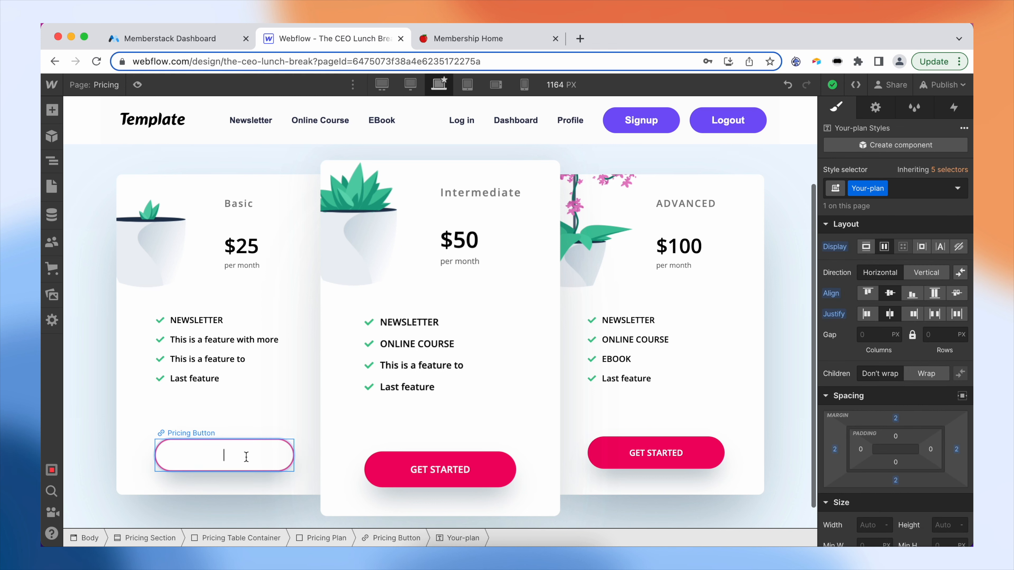
type("Newsletter Unlocked!")
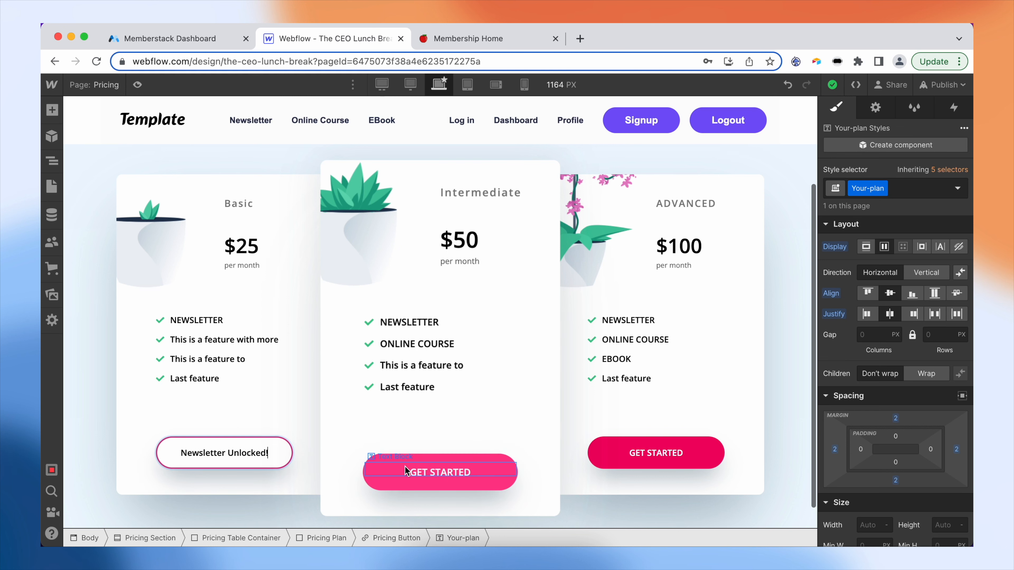
left_click(284, 454)
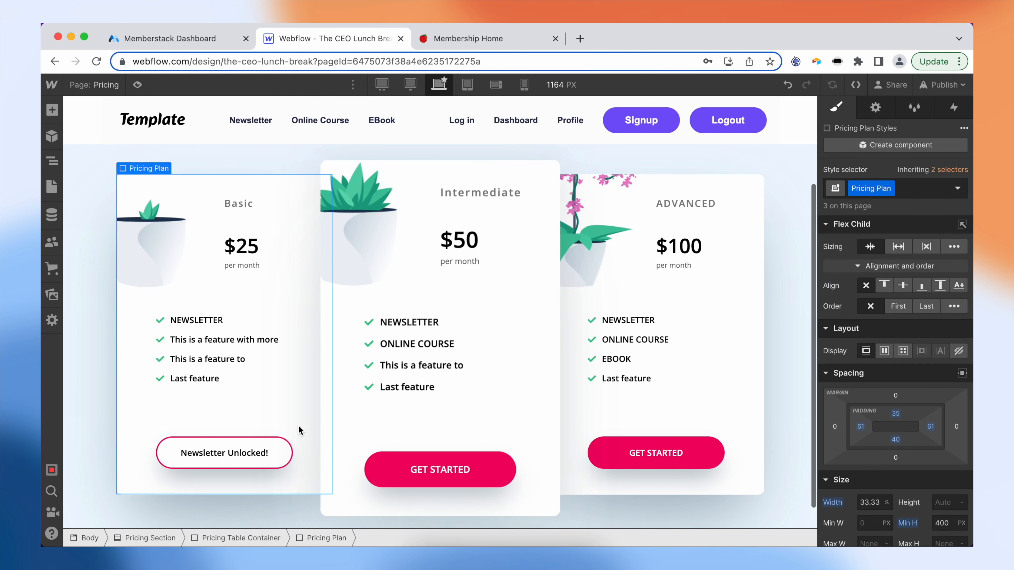
left_click(283, 455)
- Paste the overlay into the middle card's button and change its text to 'Online Course Unlocked!'
left_click(399, 473)
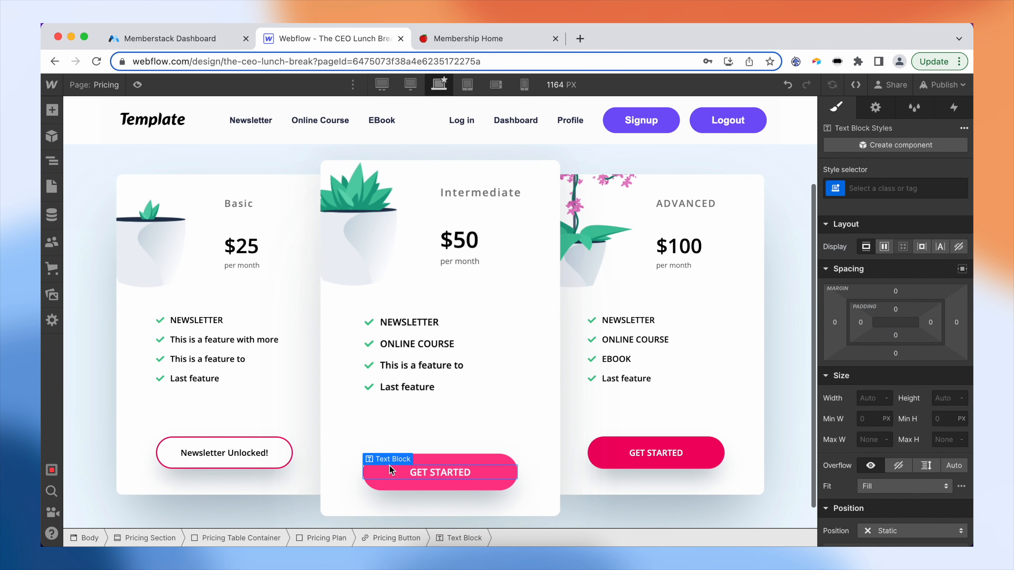
left_click(427, 463)
key("super+v")
double_click(441, 473)
left_click_drag(442, 472, 389, 472)
type("Online ;C")
key("BackSpace")
key("BackSpace")
type("Course")
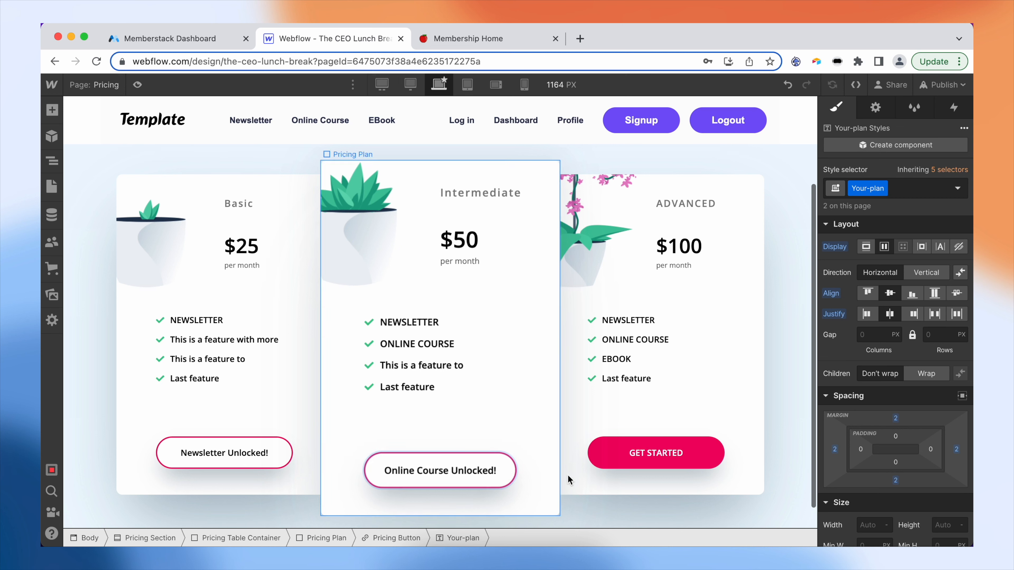
key("Escape")
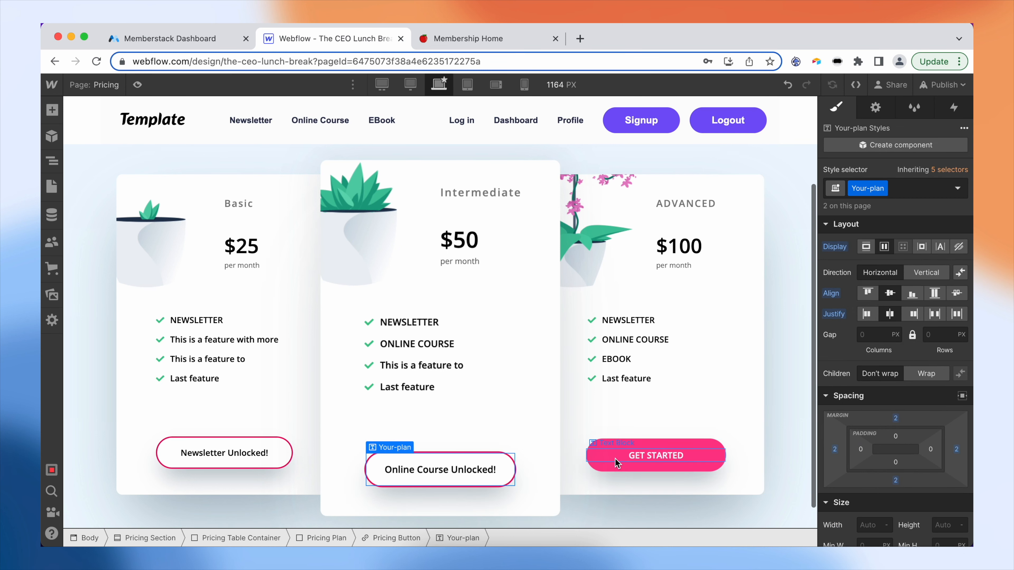
- Paste the overlay into the Advanced card's button and change its text to 'Ebook Unlocked!'
left_click(614, 460)
left_click(613, 466)
key("super+v")
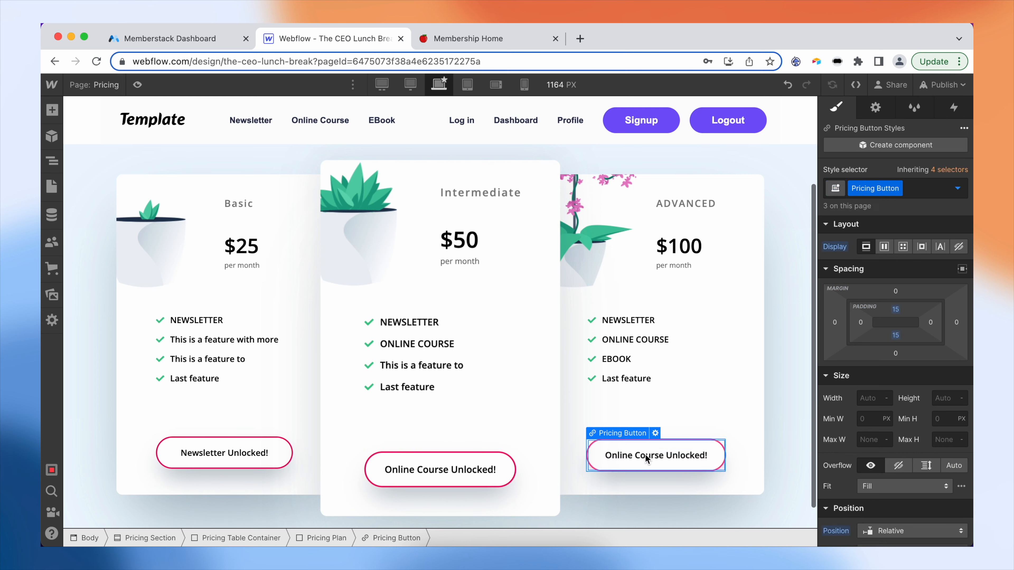
double_click(645, 457)
left_click_drag(666, 457, 606, 456)
key("BackSpace")
type("Ebook")
key("Escape")
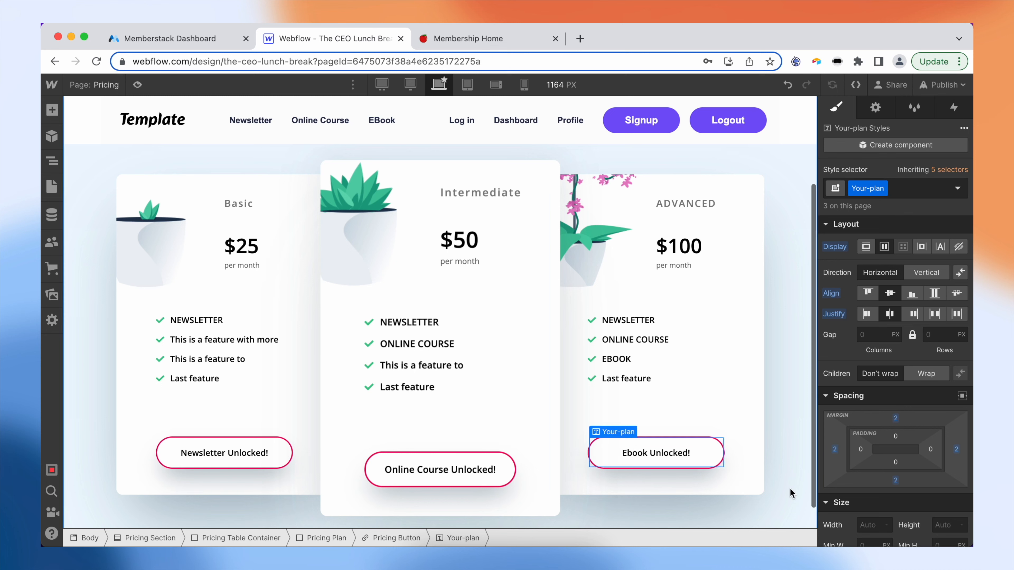
left_click(793, 494)
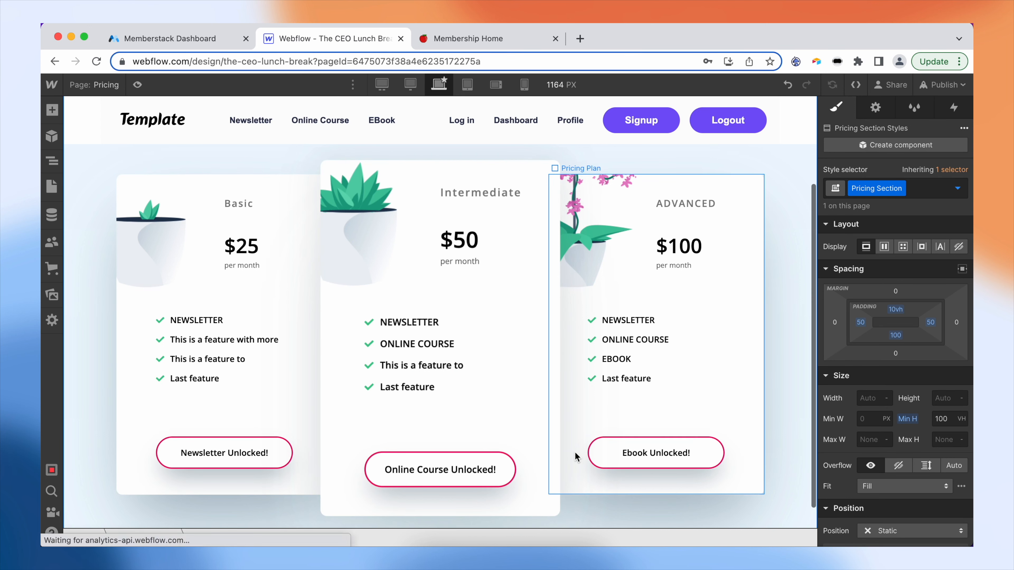
left_click(283, 455)
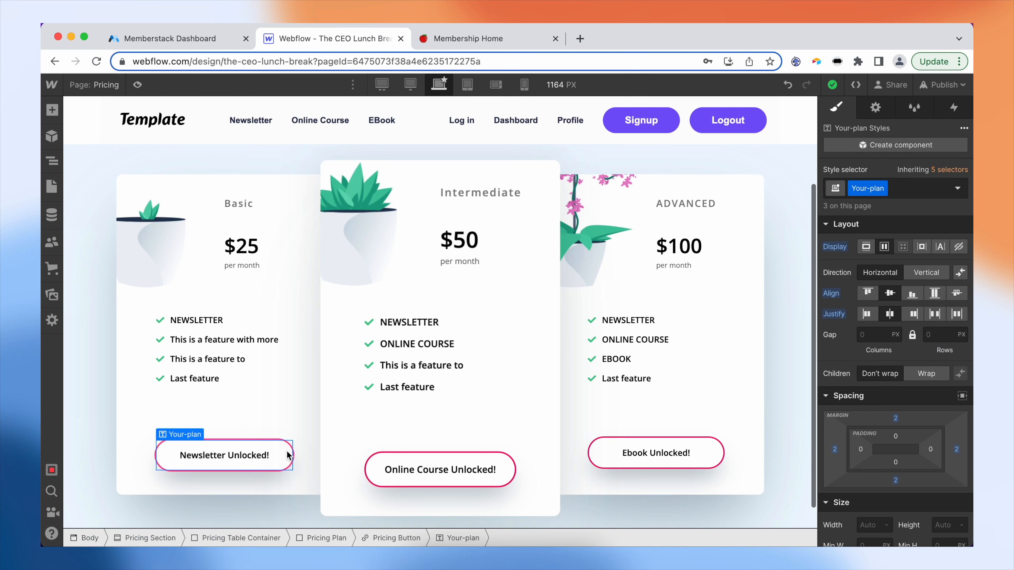
- Add an empty data-ms-content attribute to the Newsletter Unlocked! overlay, then go to Memberstack
left_click(875, 107)
left_click(961, 292)
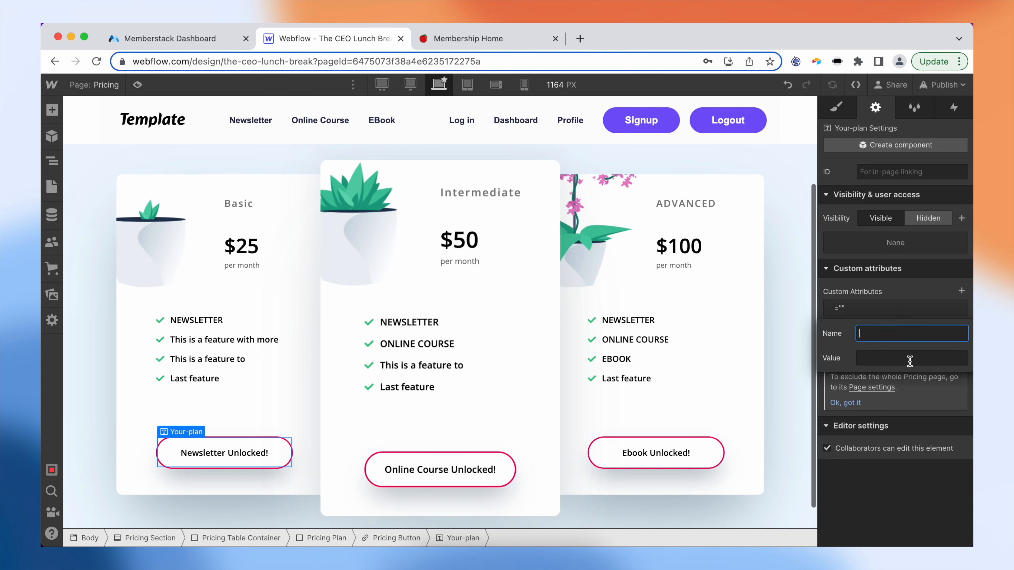
type("data-ms-content")
left_click(907, 292)
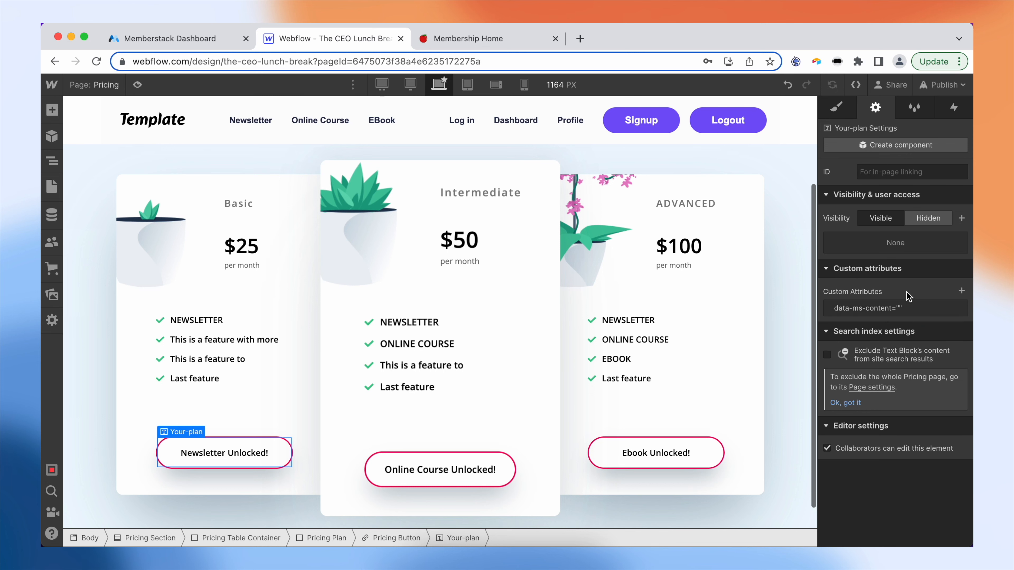
left_click(180, 38)
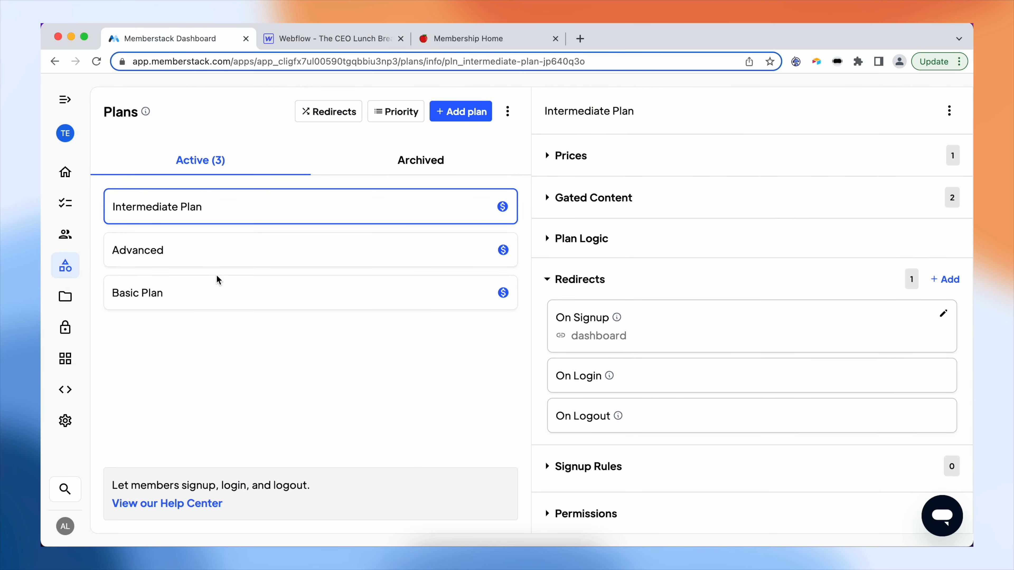
- Copy the newsletter key from the Basic Plan's Gated Content list in Memberstack
left_click(220, 292)
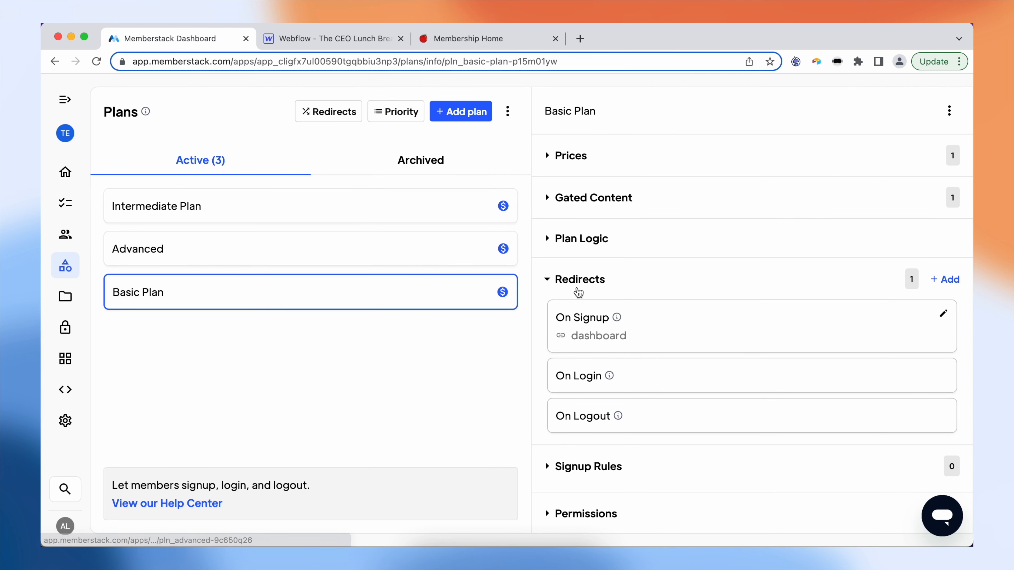
left_click(607, 198)
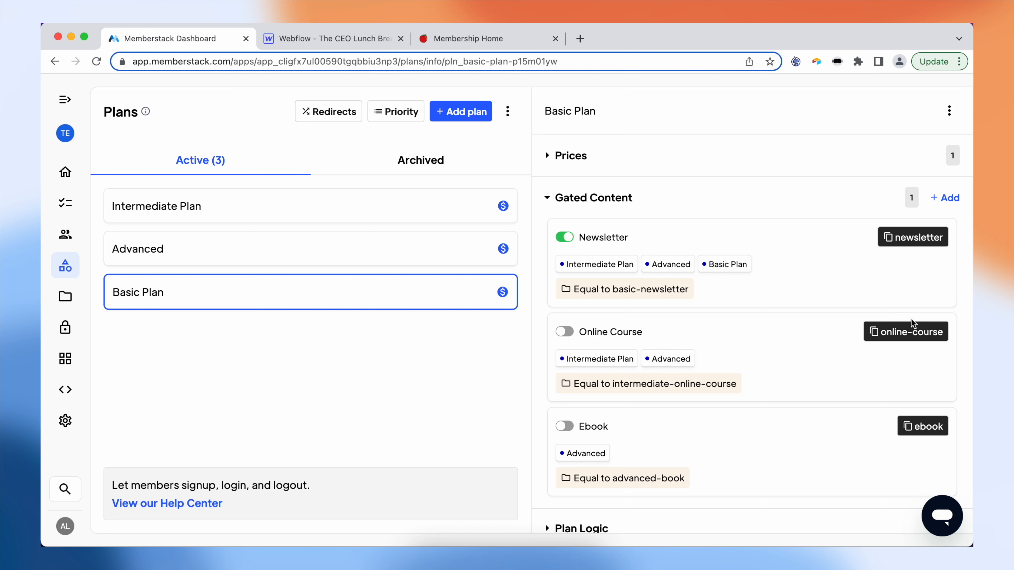
left_click(920, 243)
- Paste the newsletter key as the Newsletter overlay's data-ms-content value
left_click(324, 38)
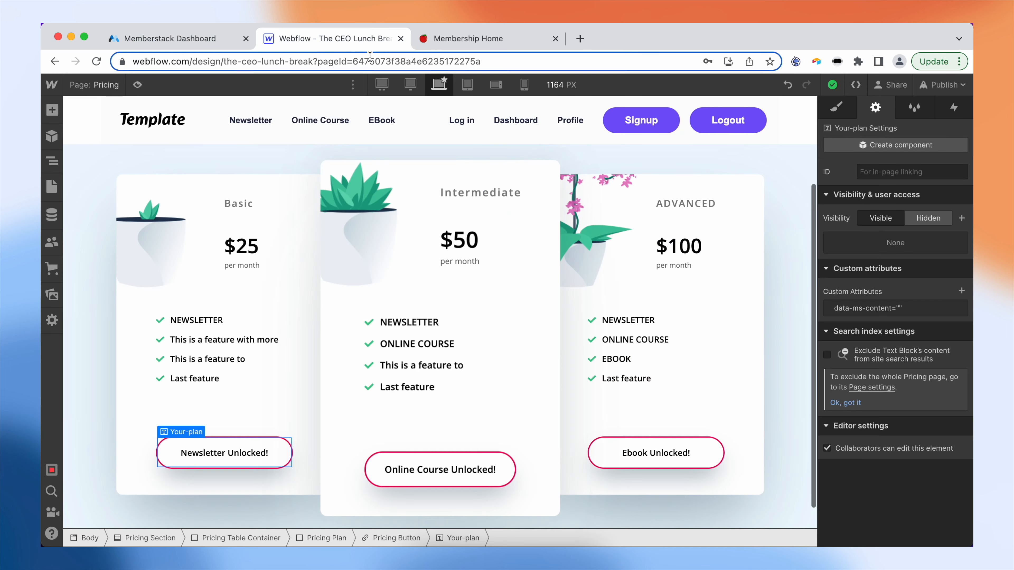
left_click(893, 316)
left_click(903, 353)
key("super+v")
left_click(904, 294)
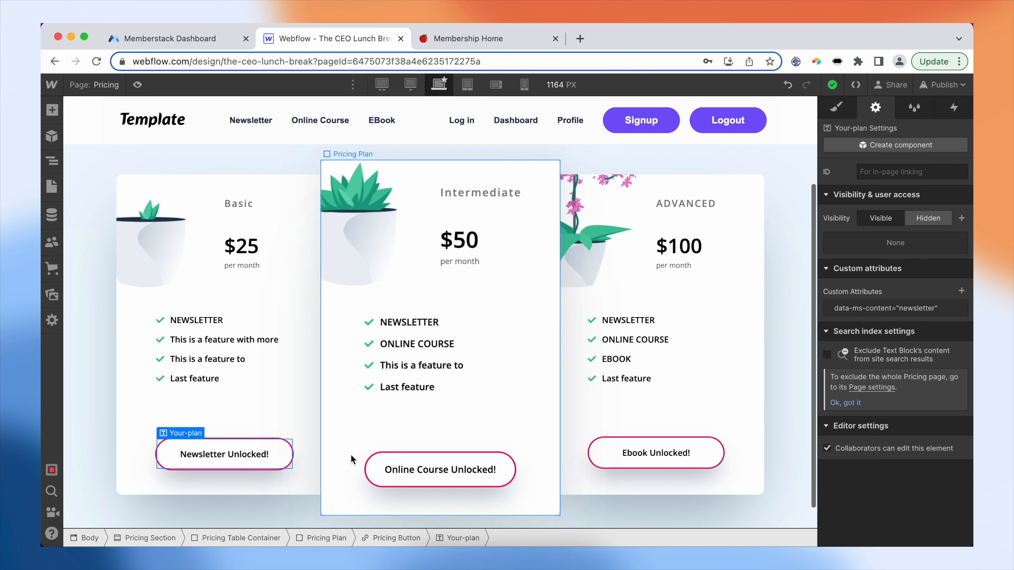
- Copy the online-course key from Memberstack's Intermediate Plan and select the Online Course Unlocked! overlay
left_click(172, 38)
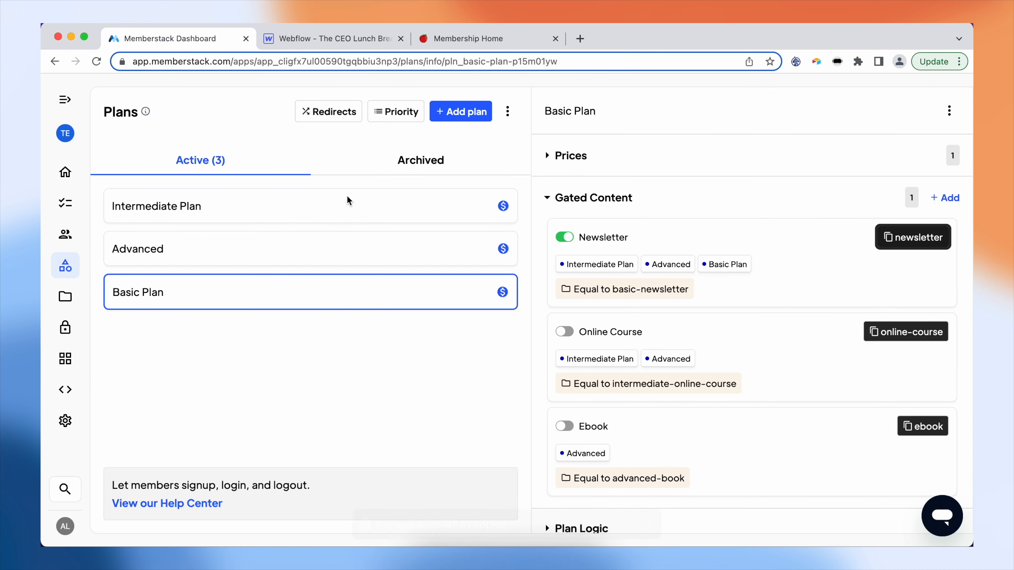
left_click(301, 217)
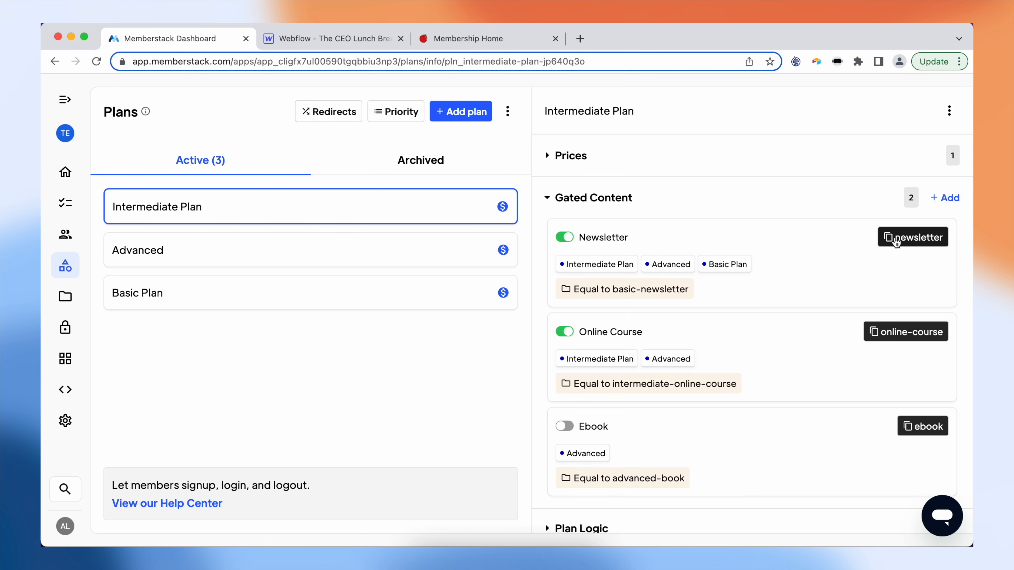
left_click(917, 334)
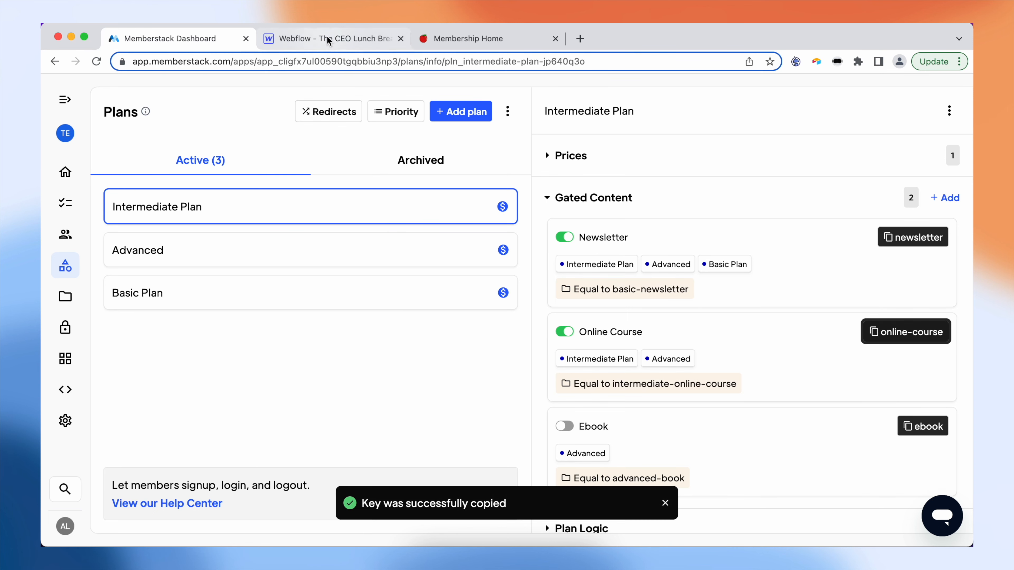
left_click(325, 40)
left_click(383, 476)
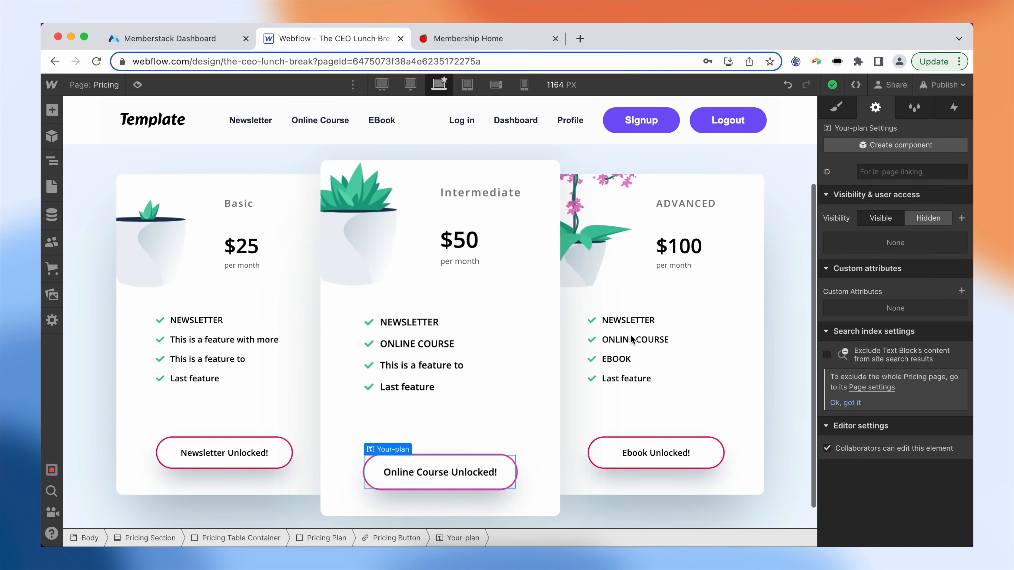
- Add data-ms-content = online-course to the Online Course Unlocked! overlay, then select the Ebook overlay
left_click(965, 294)
type("data-ms-content")
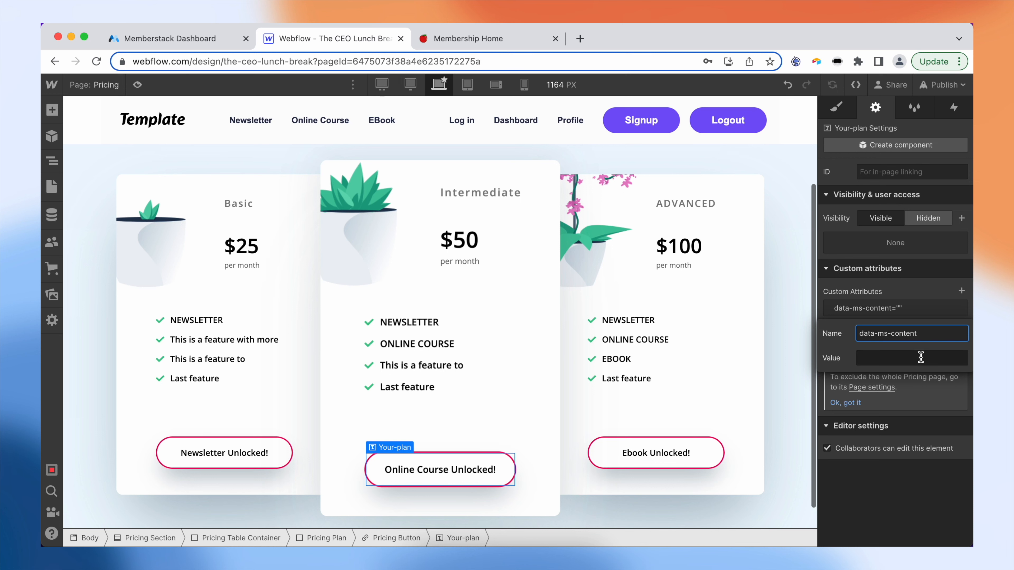
left_click(920, 357)
key("super+v")
left_click(916, 296)
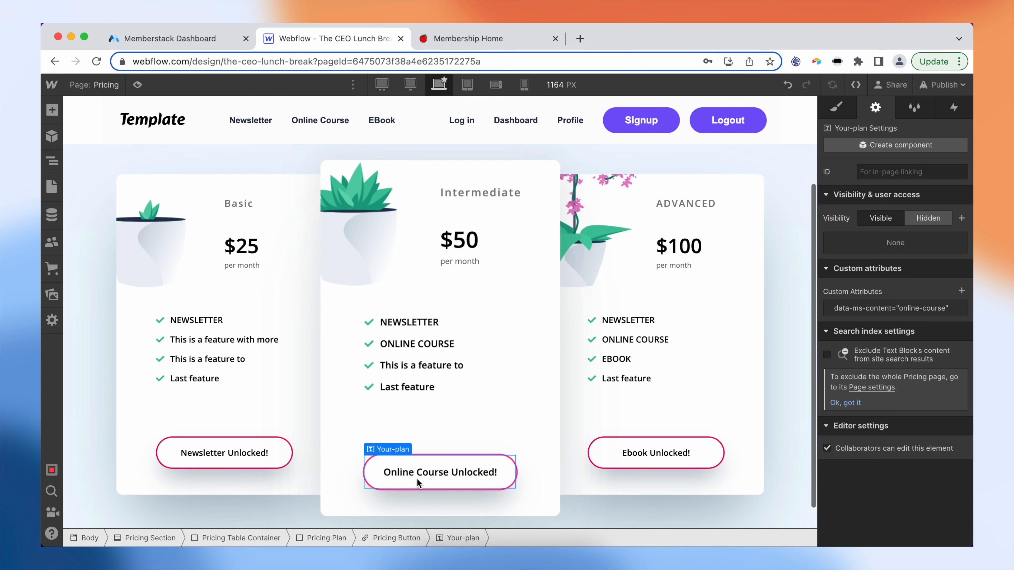
left_click(611, 453)
- Add a data-ms-content attribute to the Ebook overlay, pasting the ebook key copied from Memberstack
left_click(961, 291)
type("da")
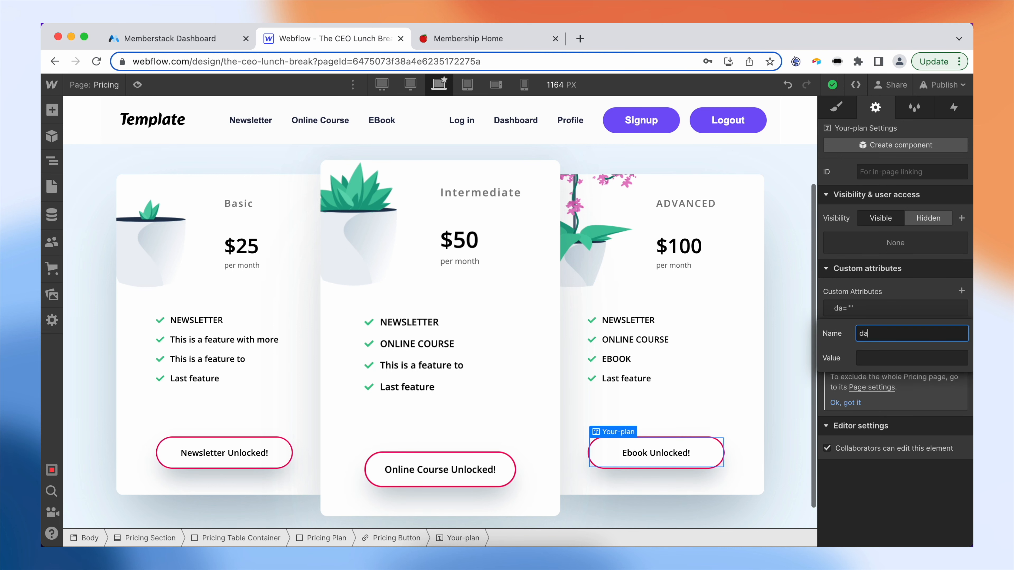
key("BackSpace")
key("BackSpace")
type("data")
left_click(184, 39)
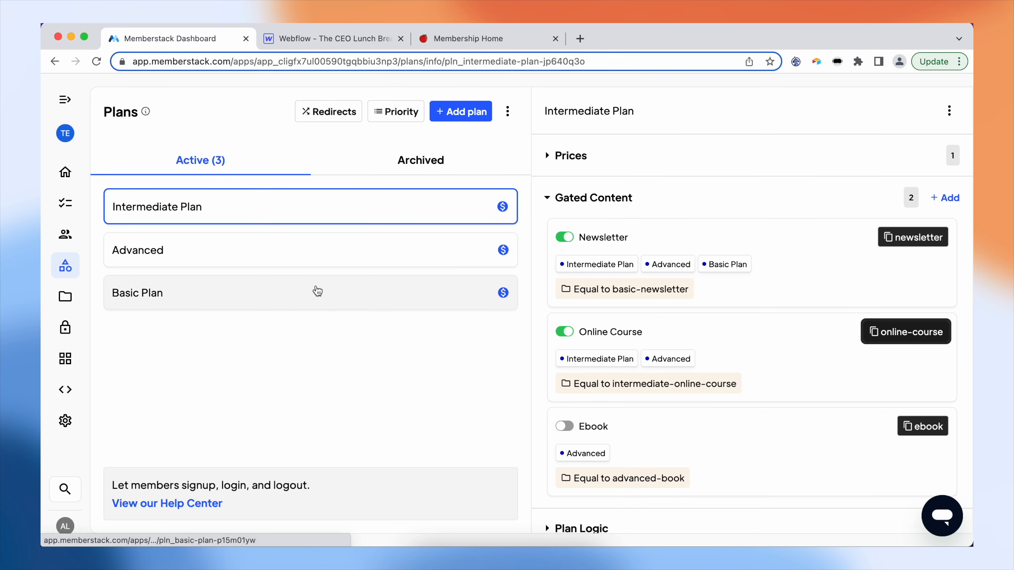
left_click(920, 427)
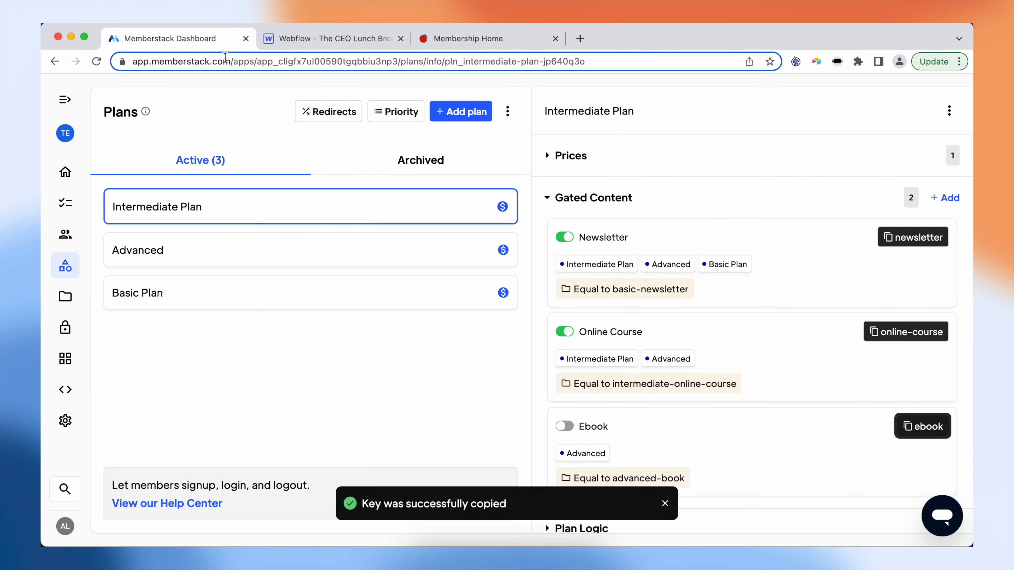
left_click(320, 38)
left_click(909, 359)
key("ctrl+v")
key("Return")
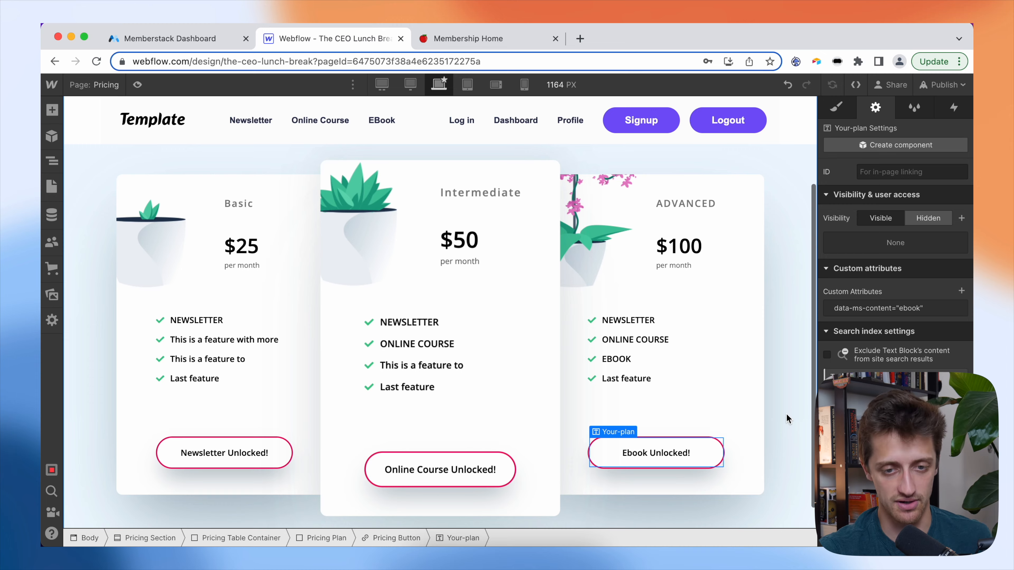
scroll(687, 259, "up", 3)
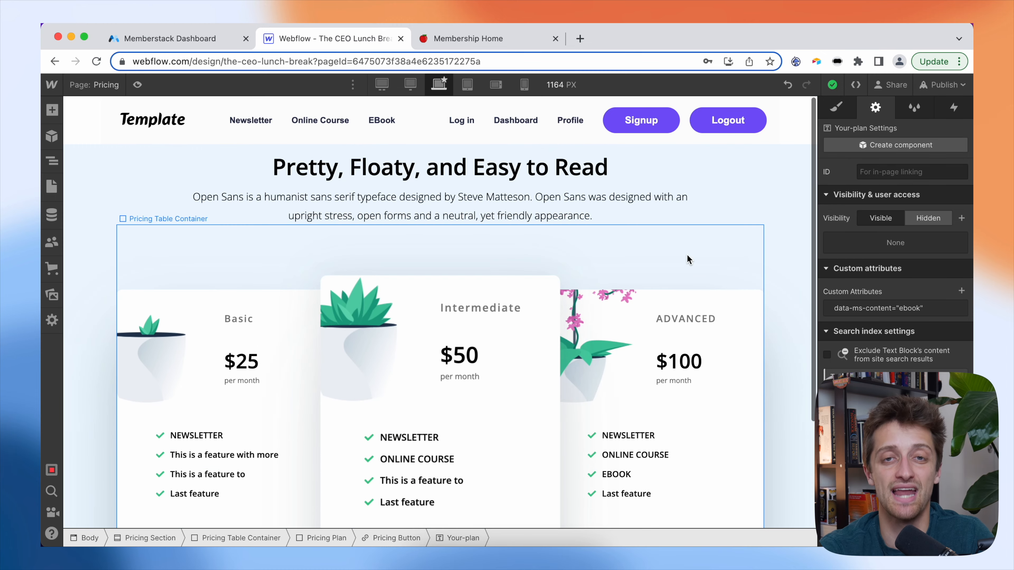
- Publish the updated site to the selected domains
left_click(953, 86)
left_click(862, 300)
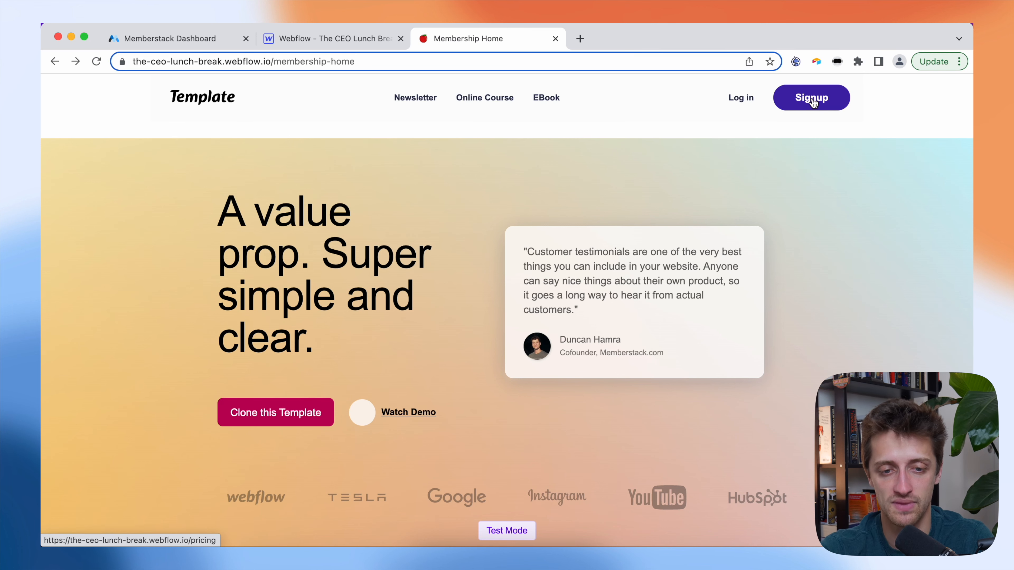
- Confirm the Newsletter link redirects logged-out visitors to pricing, and view the Log in page
left_click(411, 99)
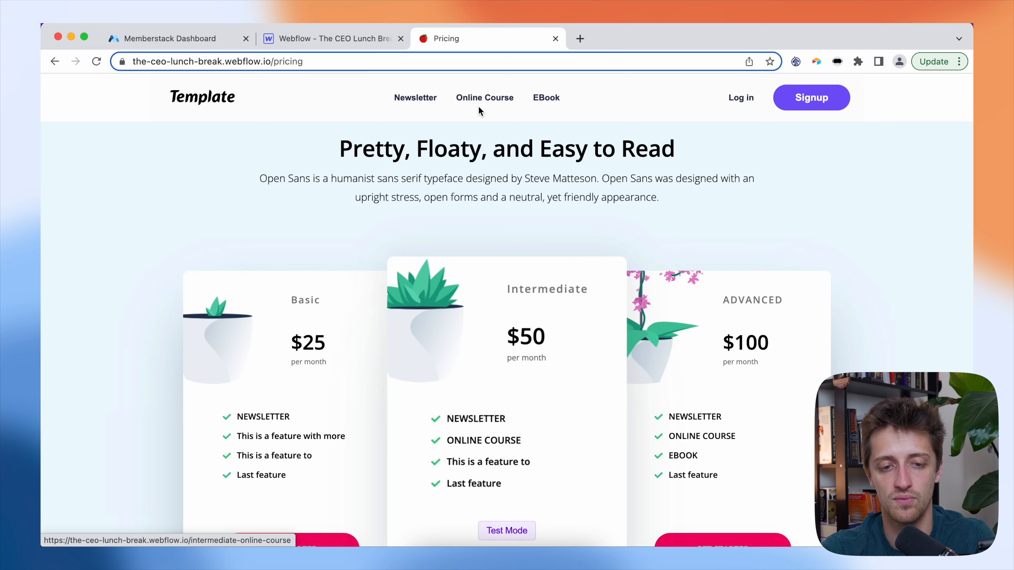
scroll(456, 209, "down", 3)
scroll(455, 208, "up", 3)
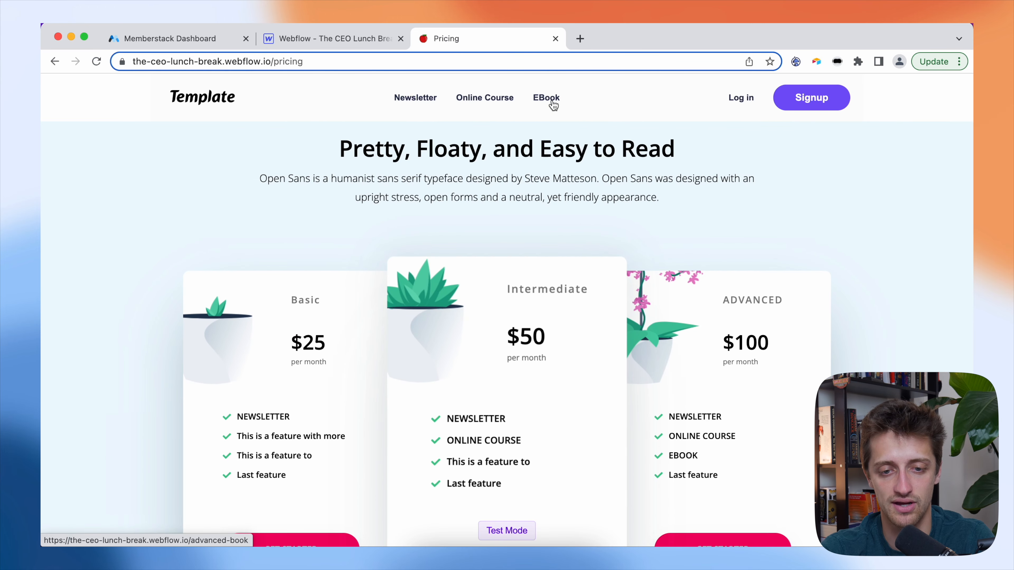
left_click(220, 97)
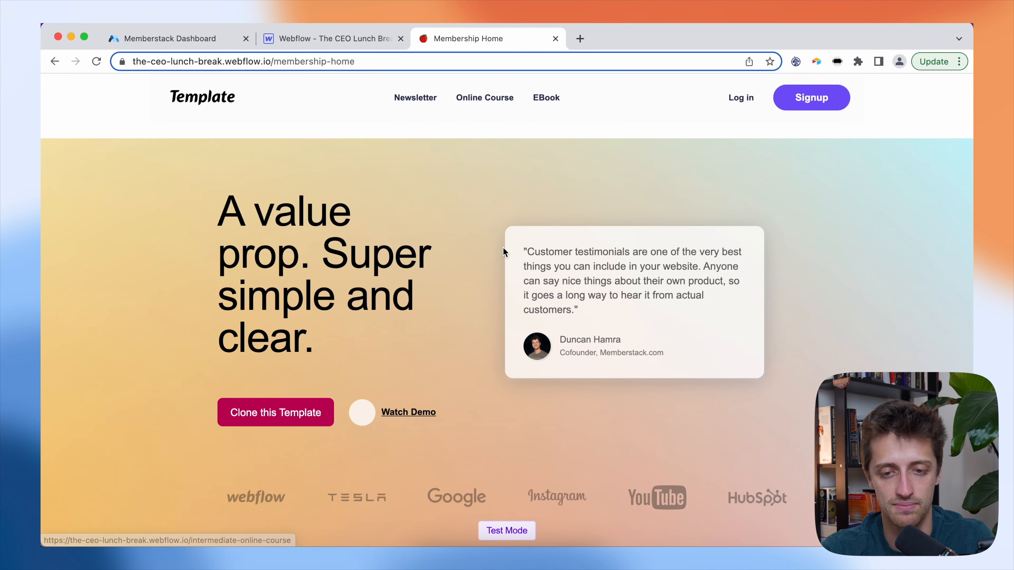
left_click(735, 99)
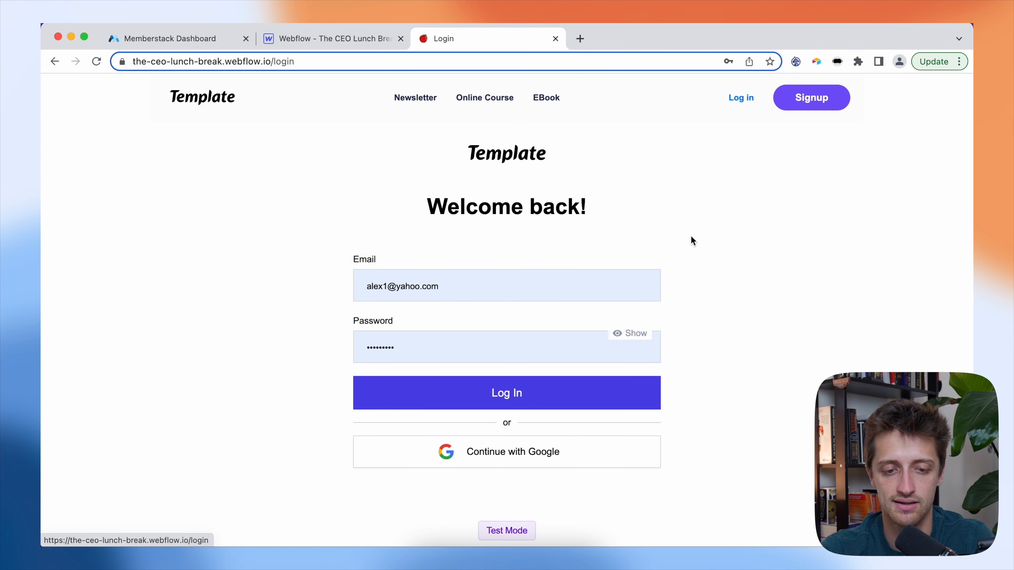
scroll(493, 270, "down", 1)
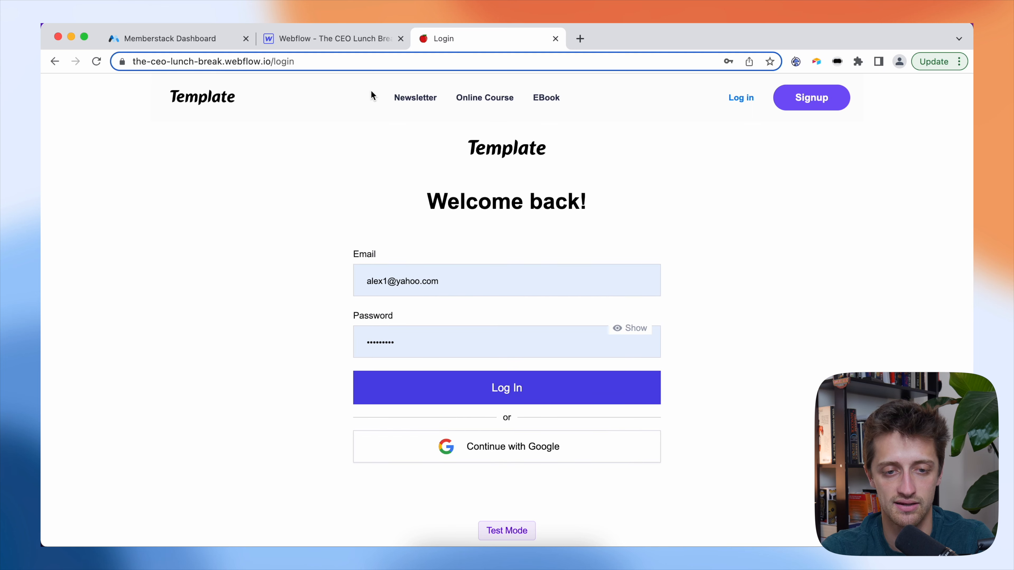
scroll(543, 189, "up", 1)
- Check the logged-out Signup redirect, then choose GET STARTED on the $25 Basic plan
left_click(794, 104)
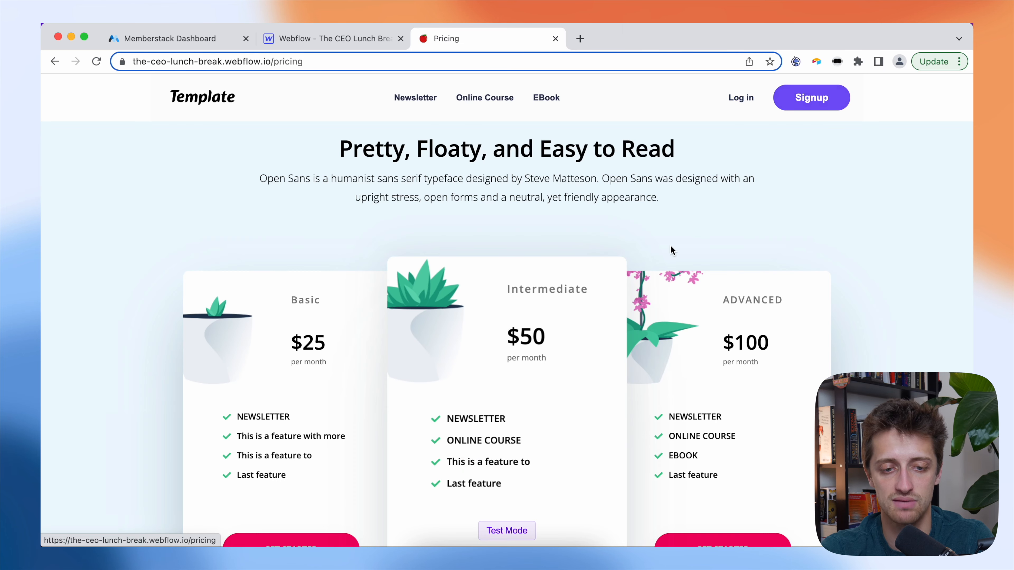
scroll(610, 235, "down", 3)
scroll(609, 236, "up", 3)
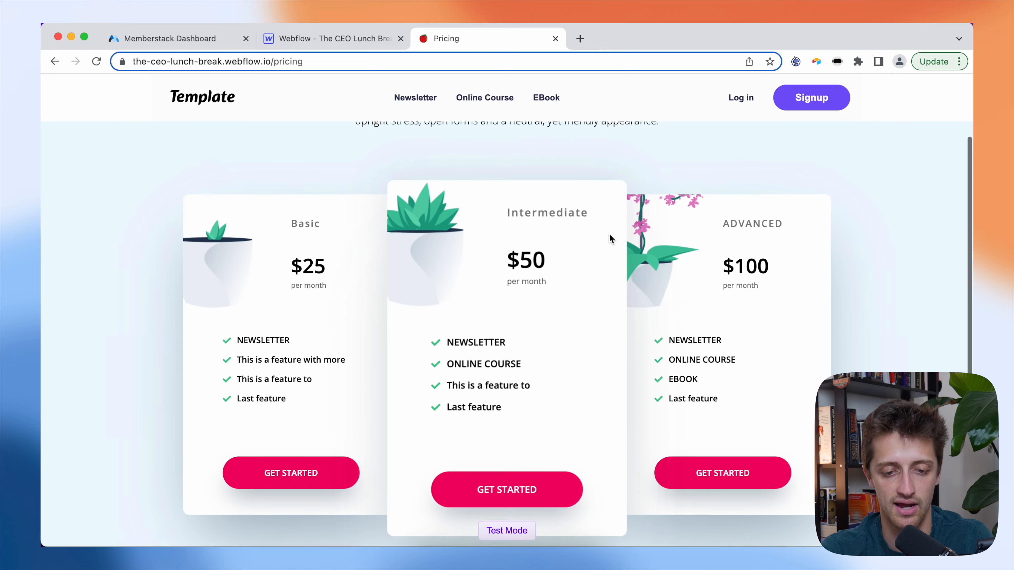
scroll(610, 236, "down", 3)
left_click(225, 100)
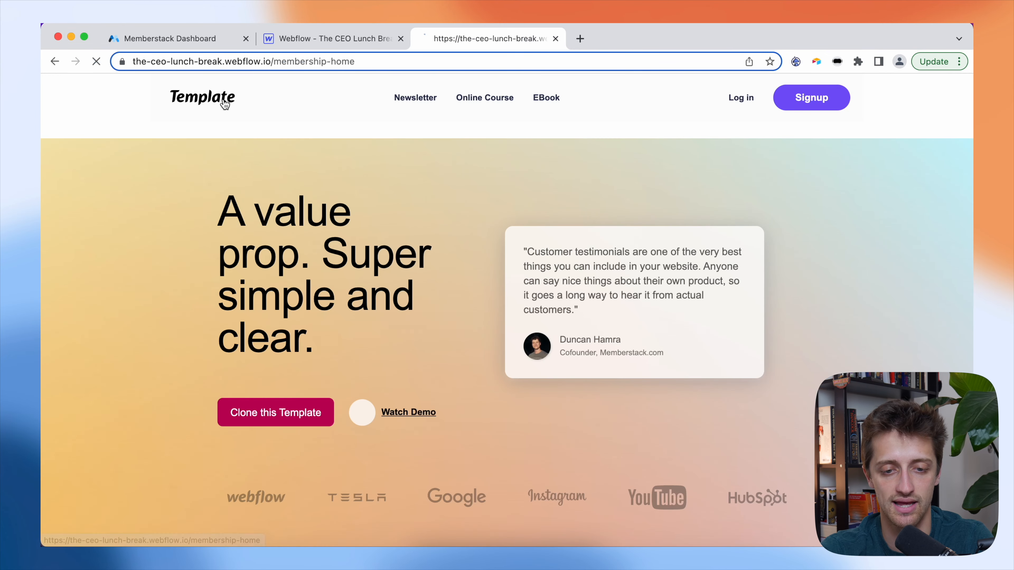
left_click(811, 97)
scroll(456, 288, "down", 3)
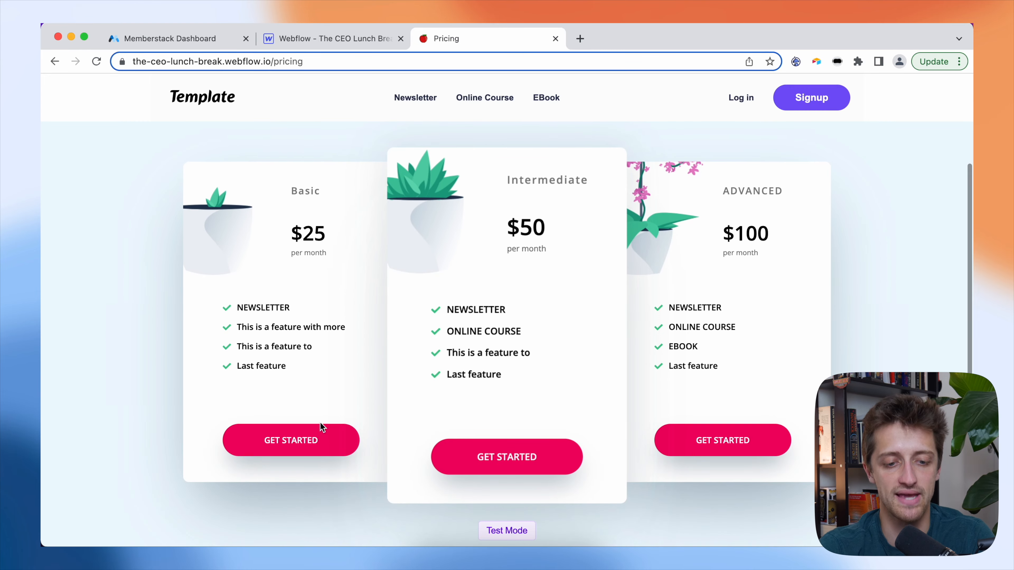
left_click(318, 441)
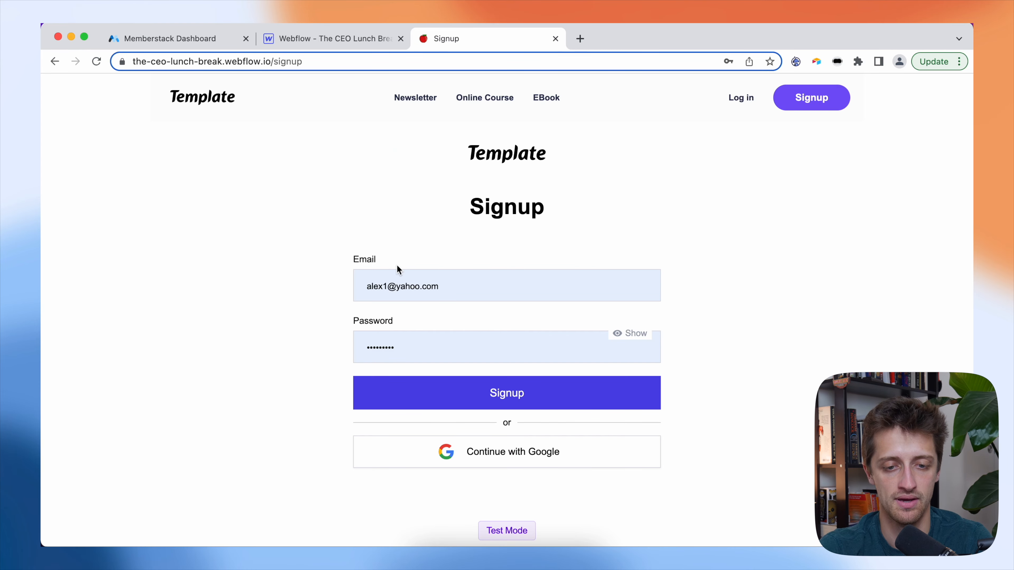
- Sign up with a new email address and password to reach the $25/month Basic Plan checkout
left_click(447, 282)
key("super+a")
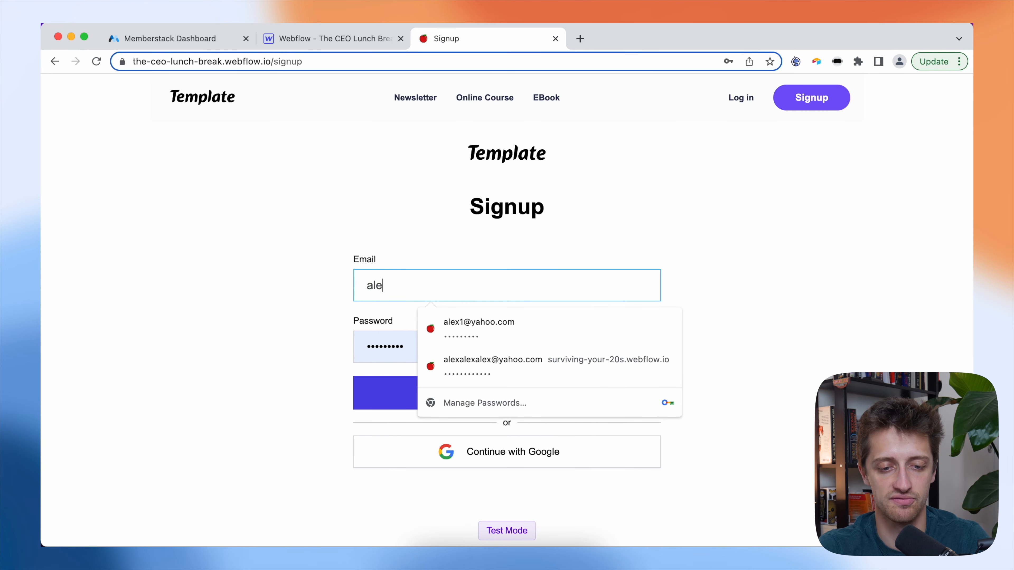
key("Tab")
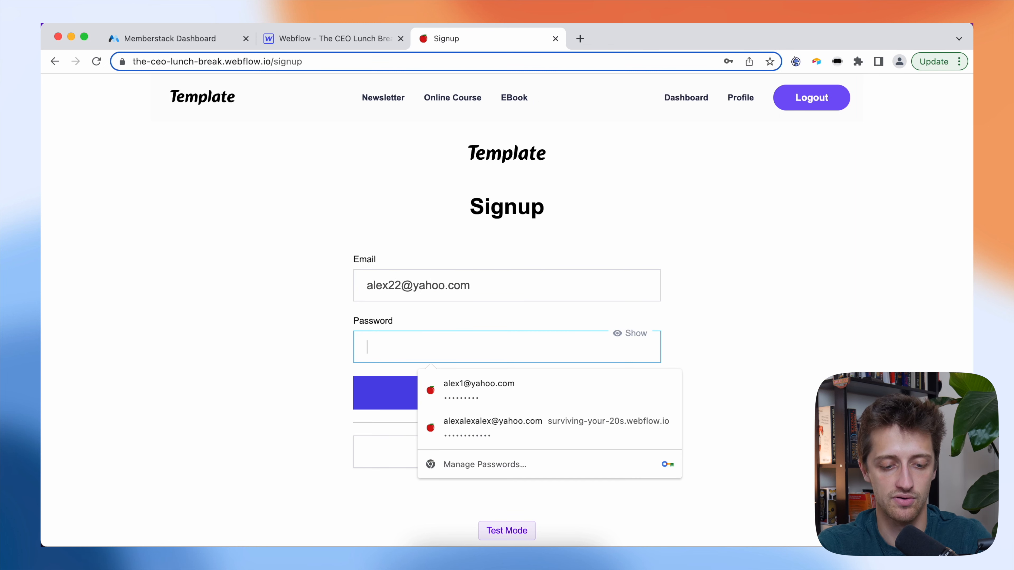
type("••")
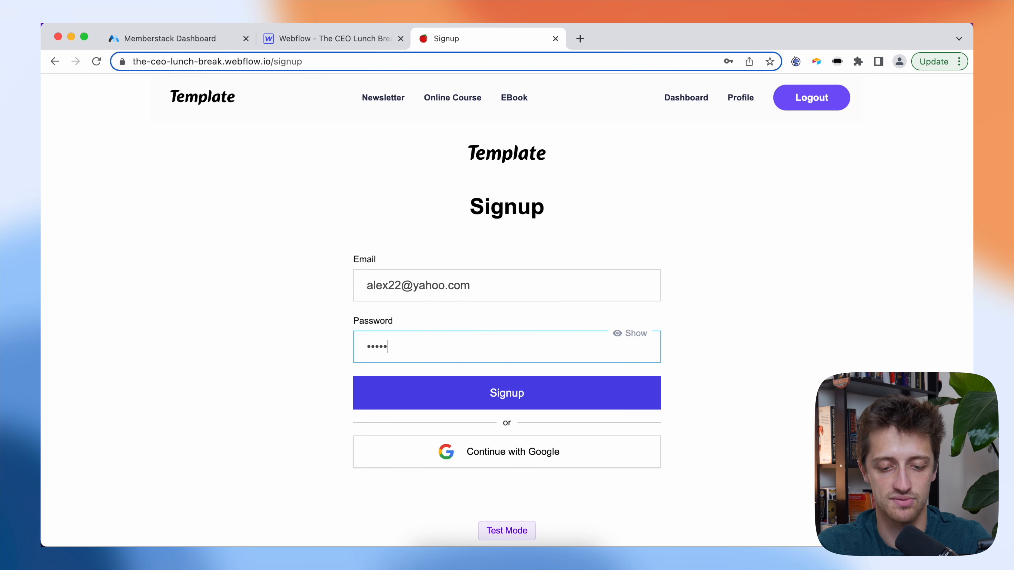
left_click(422, 392)
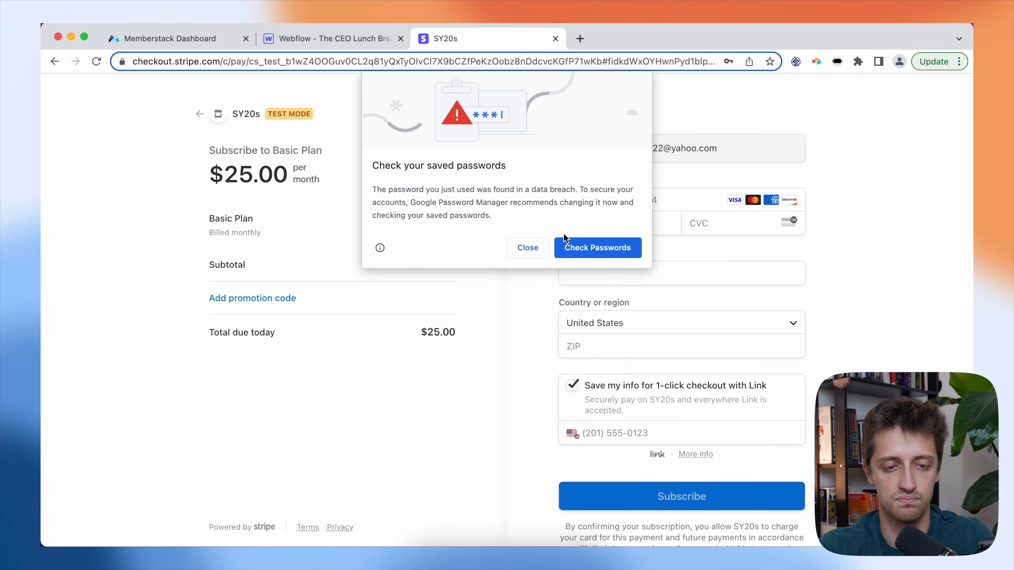
- Dismiss the breached-password warning and enter the test card number and expiry date
left_click(531, 246)
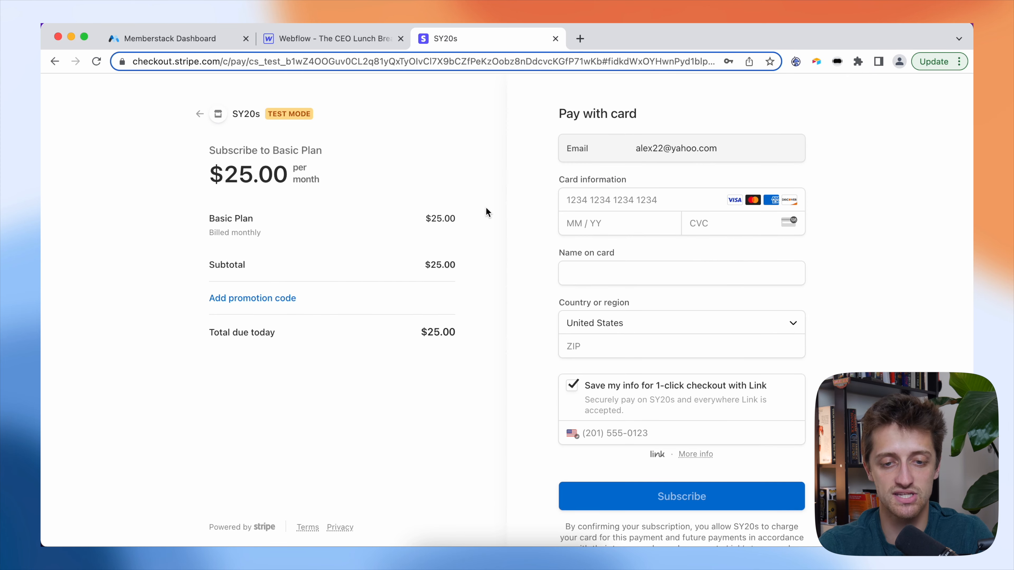
left_click(582, 206)
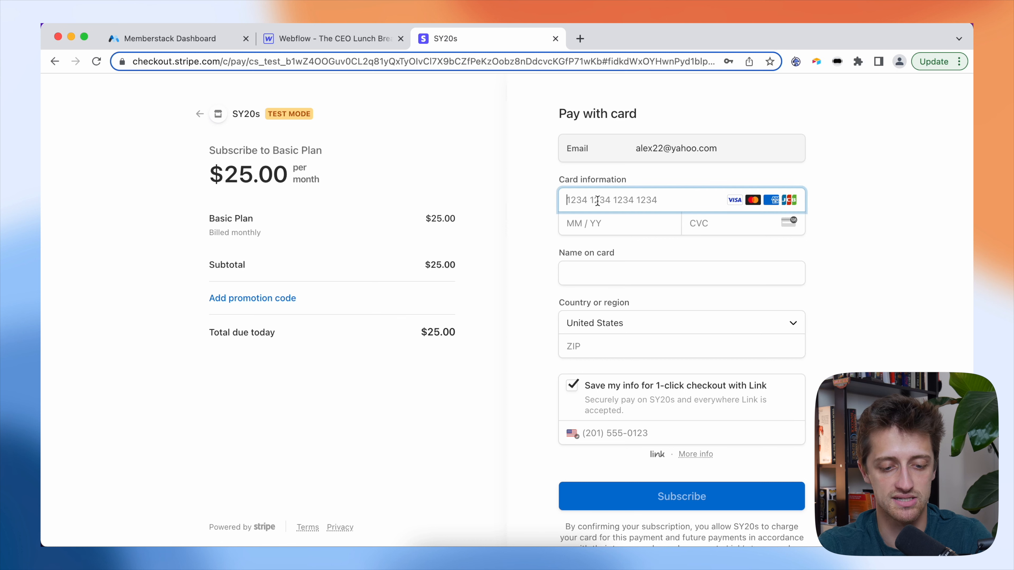
type("4242 4242 4242 4242")
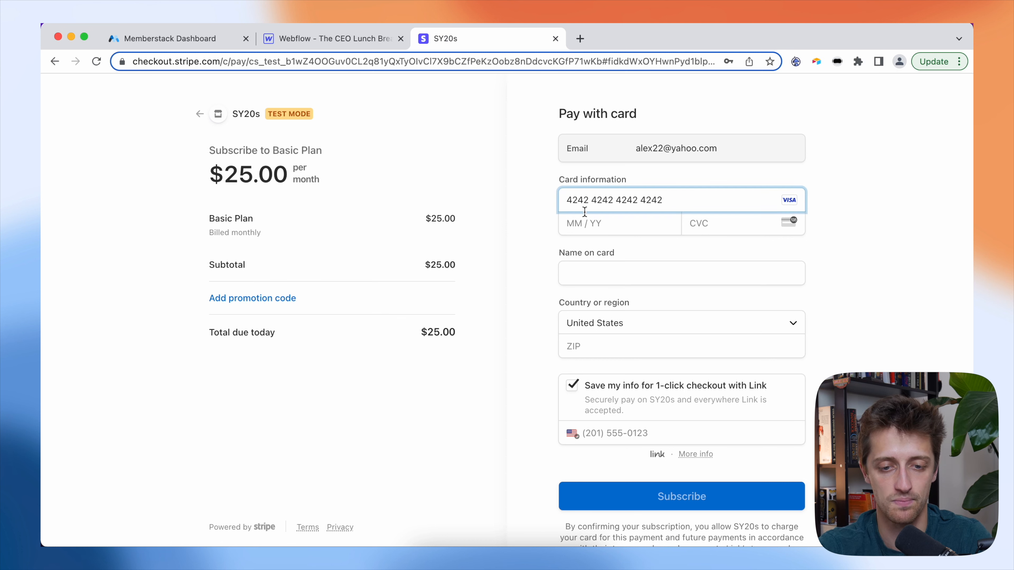
left_click(575, 219)
type("10 / 23")
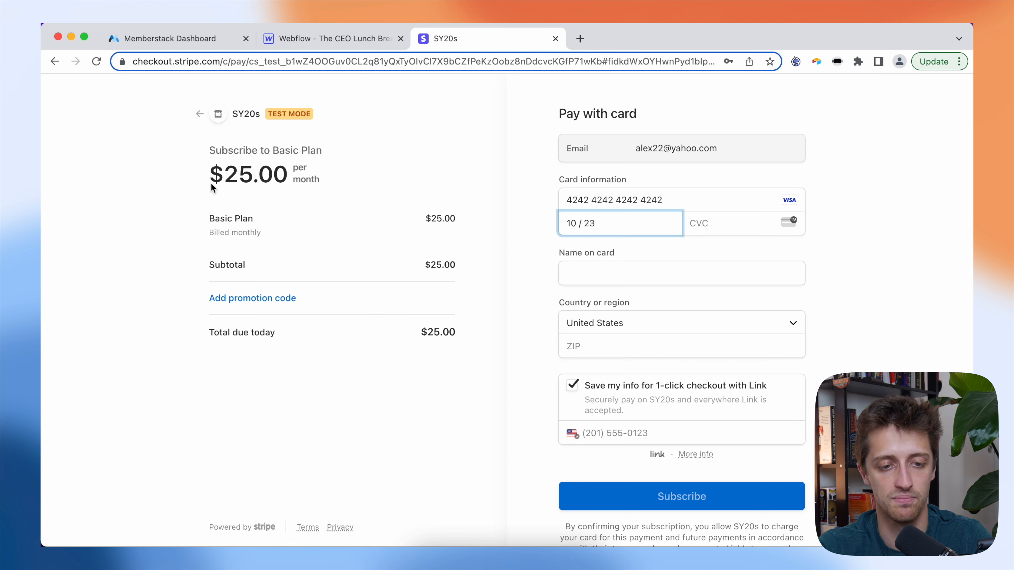
left_click(731, 218)
- Add the cardholder name and billing ZIP, turn off Link saving, and subscribe to the Basic Plan
left_click(657, 275)
type("Alex")
left_click(600, 350)
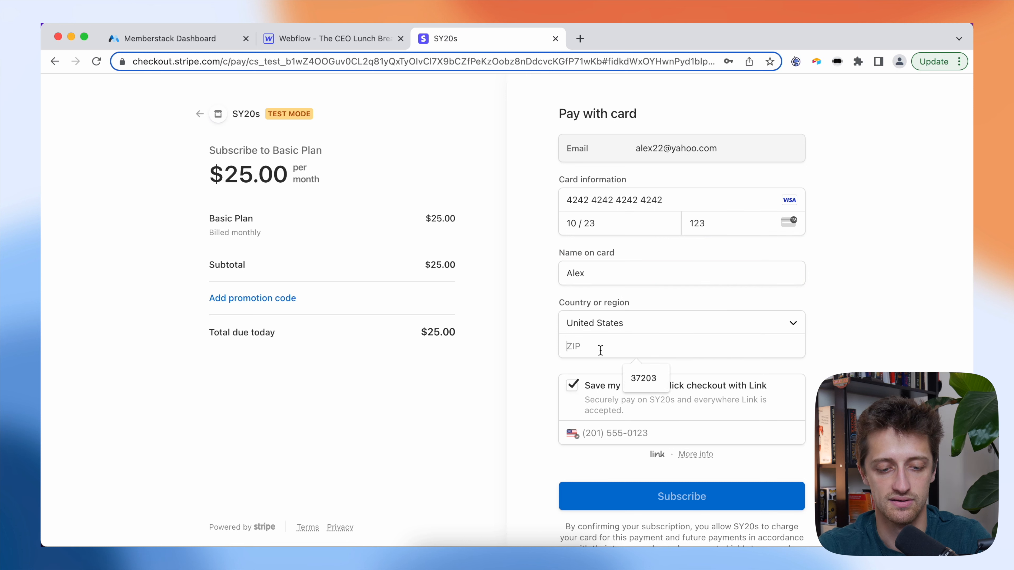
type("37203")
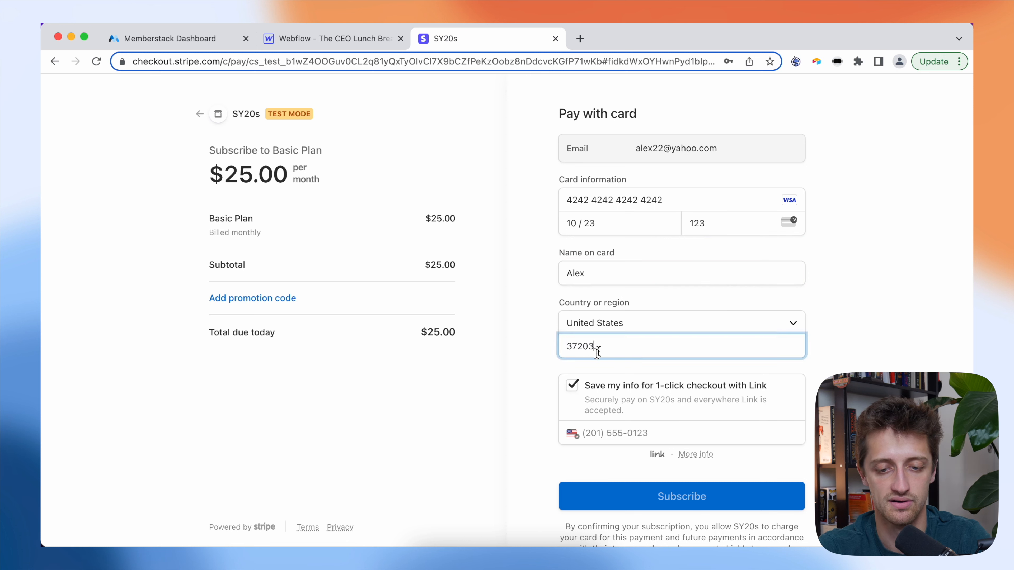
left_click(583, 394)
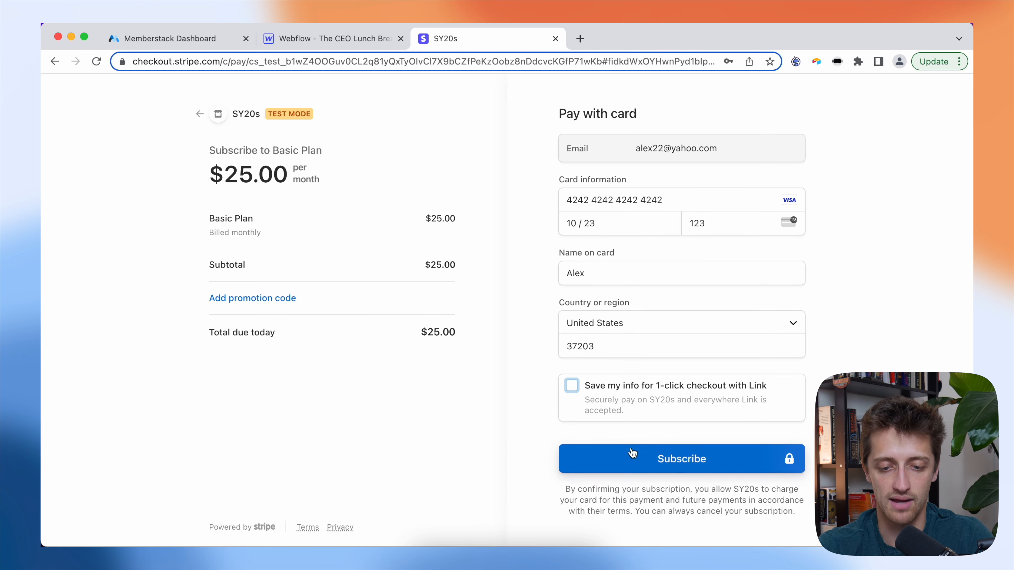
left_click(647, 459)
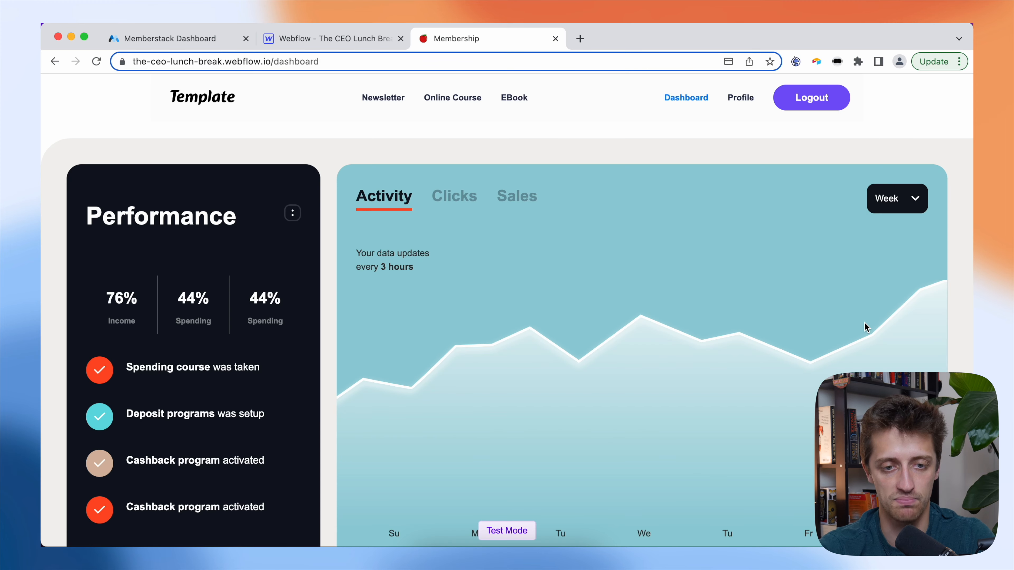
- Review the dashboard, then open the unlocked Newsletter page and test access to Online Course
scroll(325, 295, "down", 5)
scroll(325, 295, "up", 5)
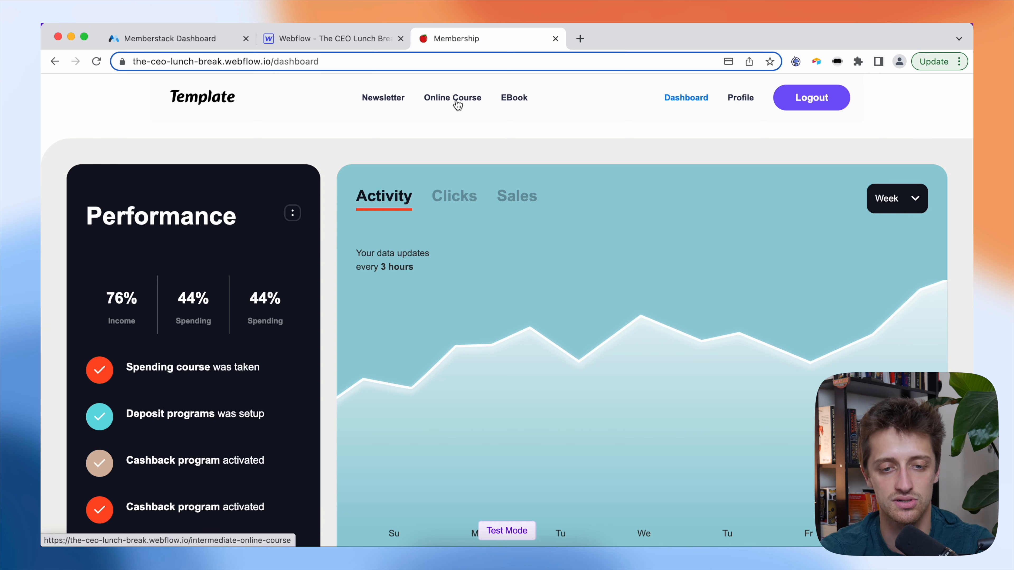
left_click(384, 100)
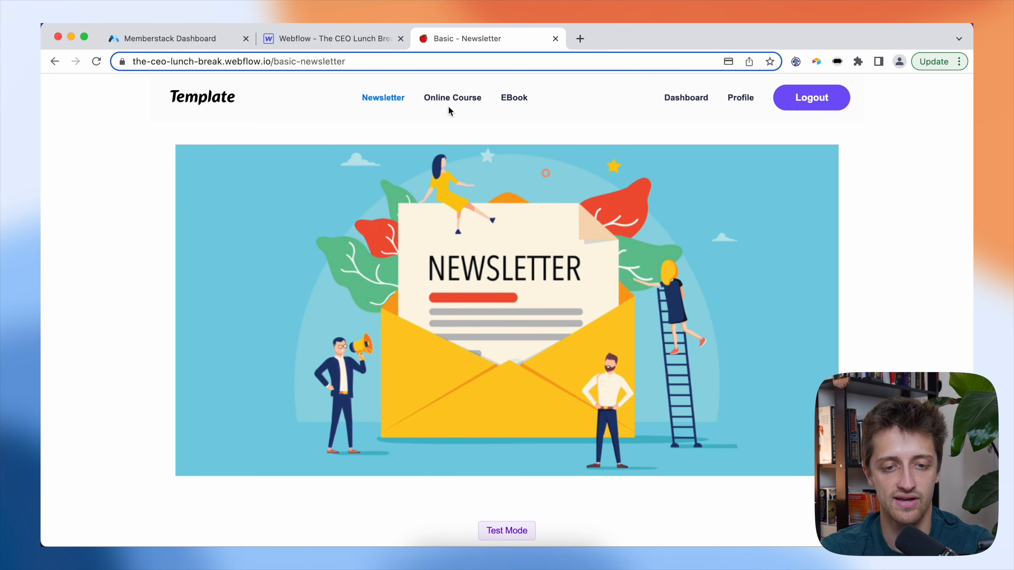
left_click(452, 99)
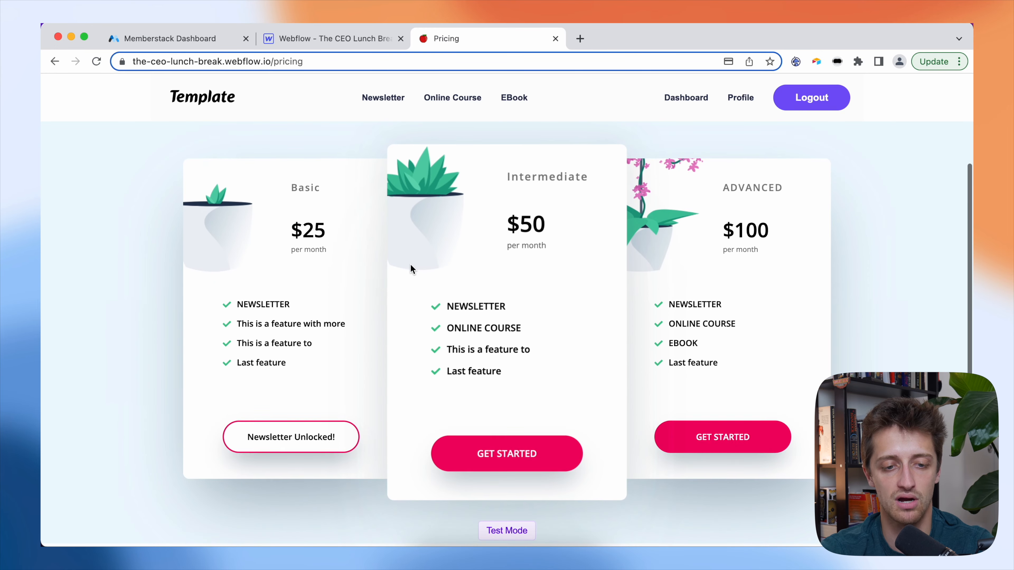
scroll(410, 264, "up", 5)
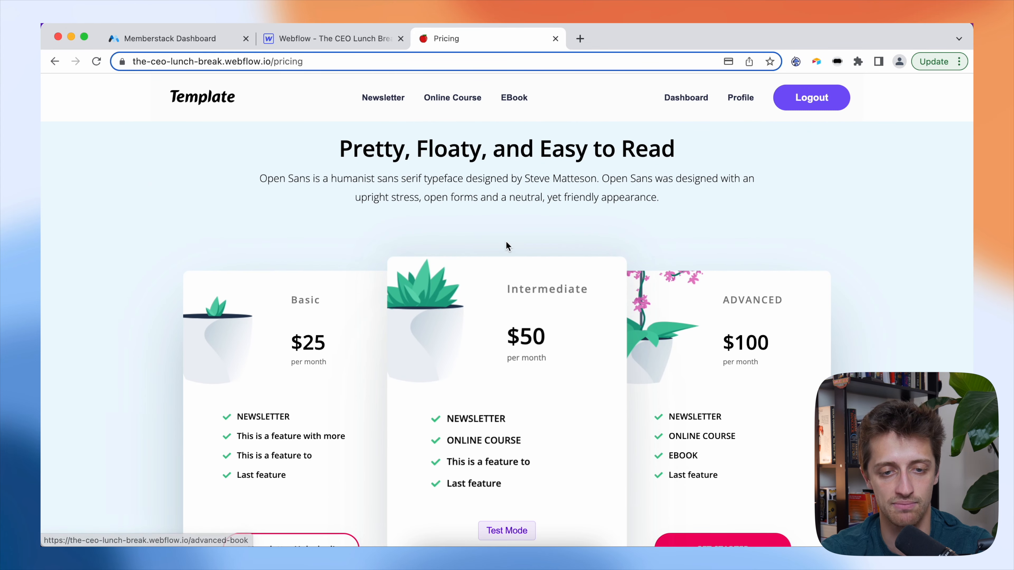
scroll(507, 239, "down", 4)
scroll(507, 245, "up", 3)
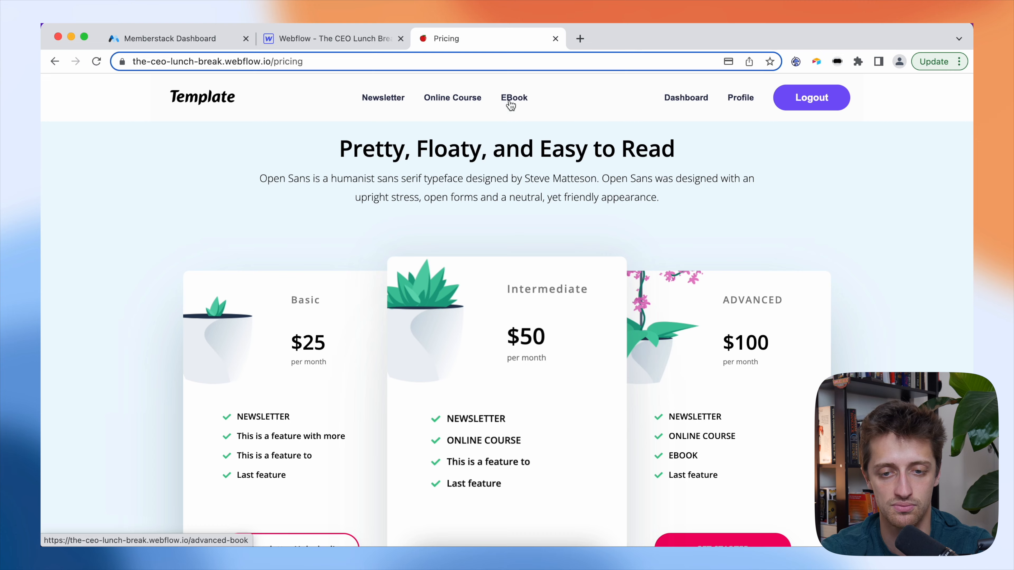
scroll(517, 219, "down", 3)
scroll(559, 180, "up", 3)
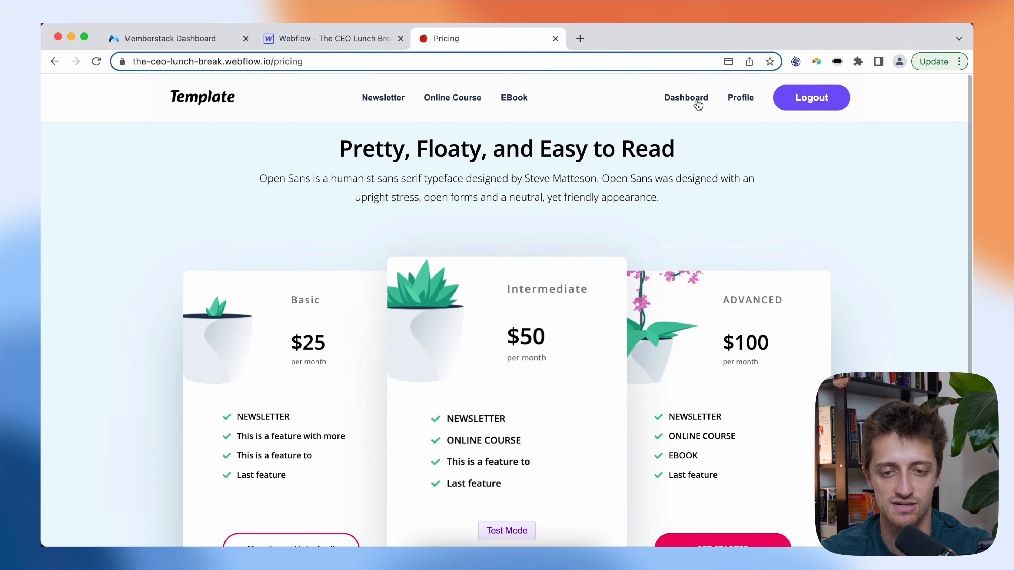
- Go back to the member dashboard, then open the Profile page
left_click(685, 98)
scroll(532, 245, "down", 10)
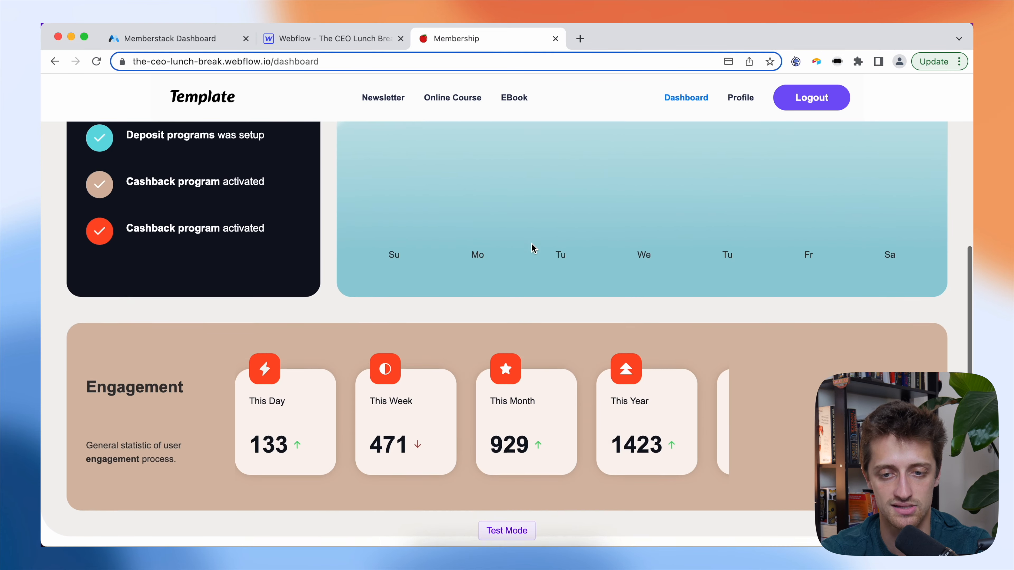
scroll(531, 246, "up", 10)
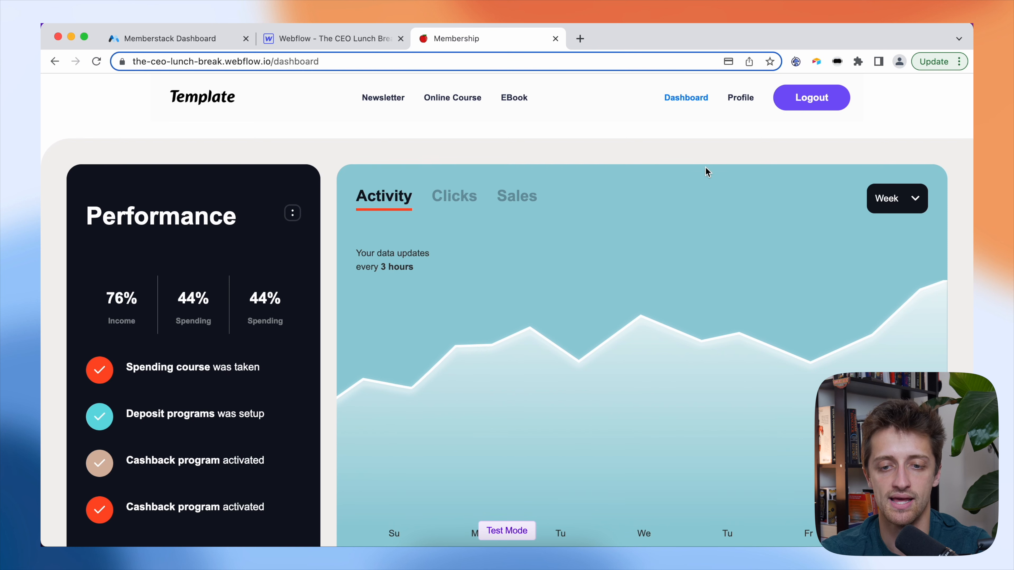
left_click(738, 102)
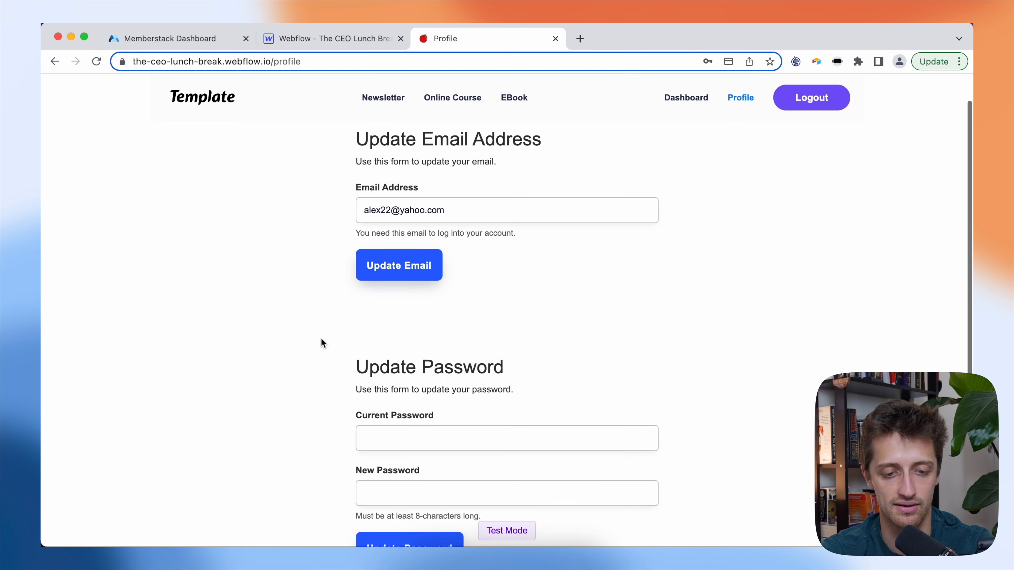
- Use Update Plan on Profile to reach Pricing and choose GET STARTED on the Intermediate plan
scroll(321, 338, "down", 5)
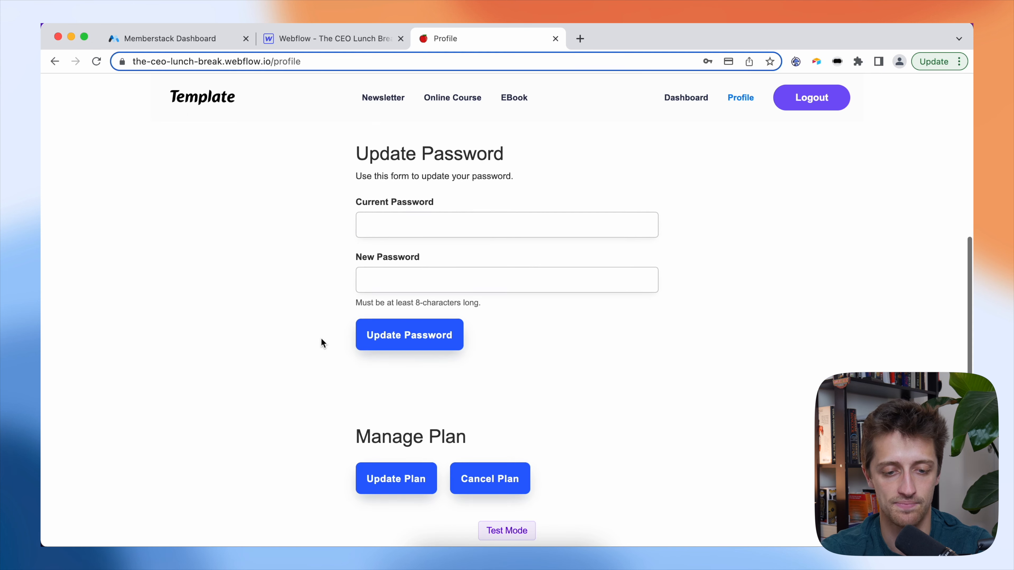
left_click(395, 485)
scroll(435, 276, "down", 2)
scroll(434, 276, "down", 2)
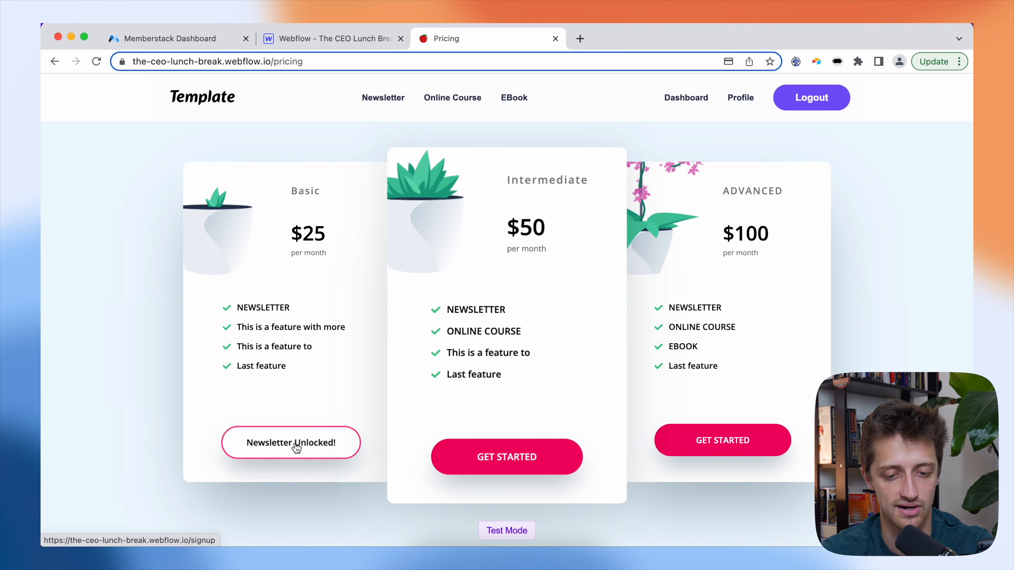
left_click(530, 460)
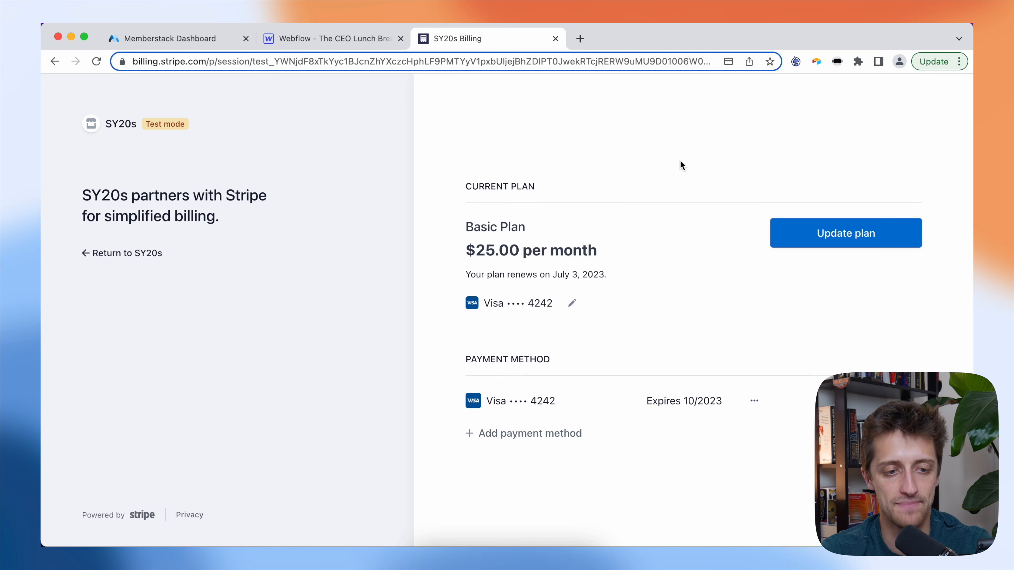
- Upgrade the subscription from Basic to the $50.00/month Intermediate Plan and return to the site
left_click(806, 234)
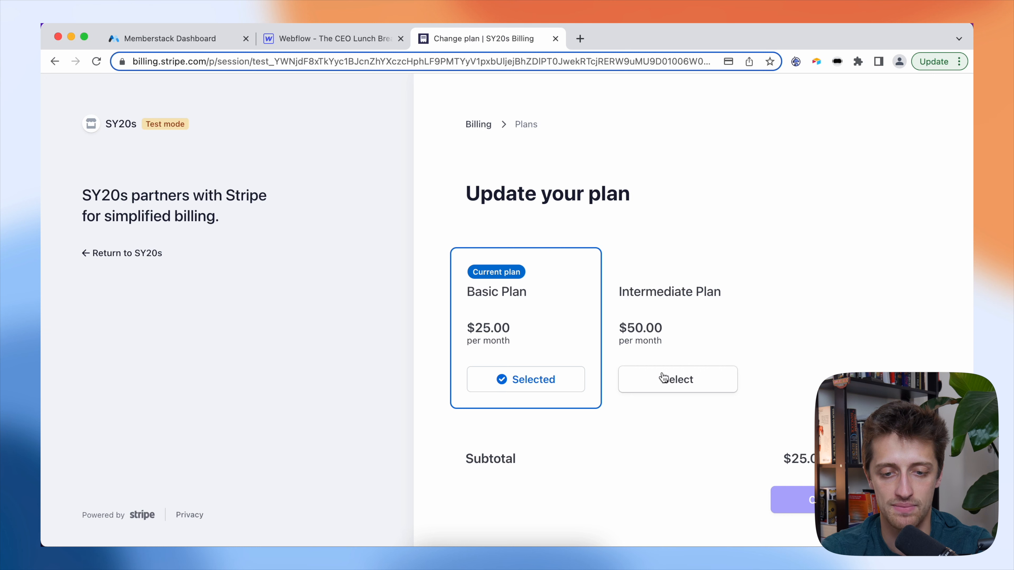
left_click(663, 378)
scroll(811, 386, "down", 1)
left_click(798, 471)
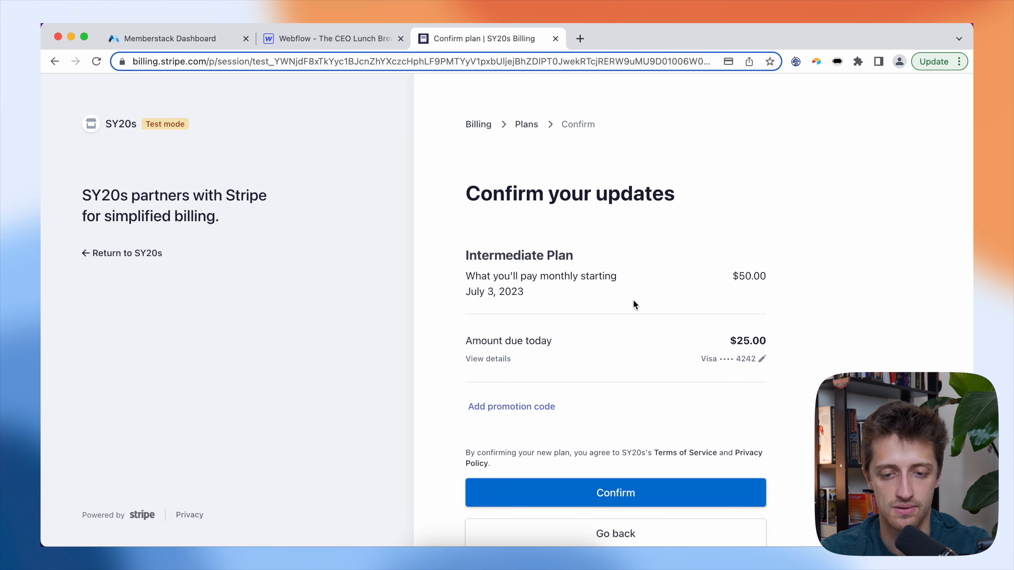
scroll(633, 300, "down", 2)
left_click(607, 426)
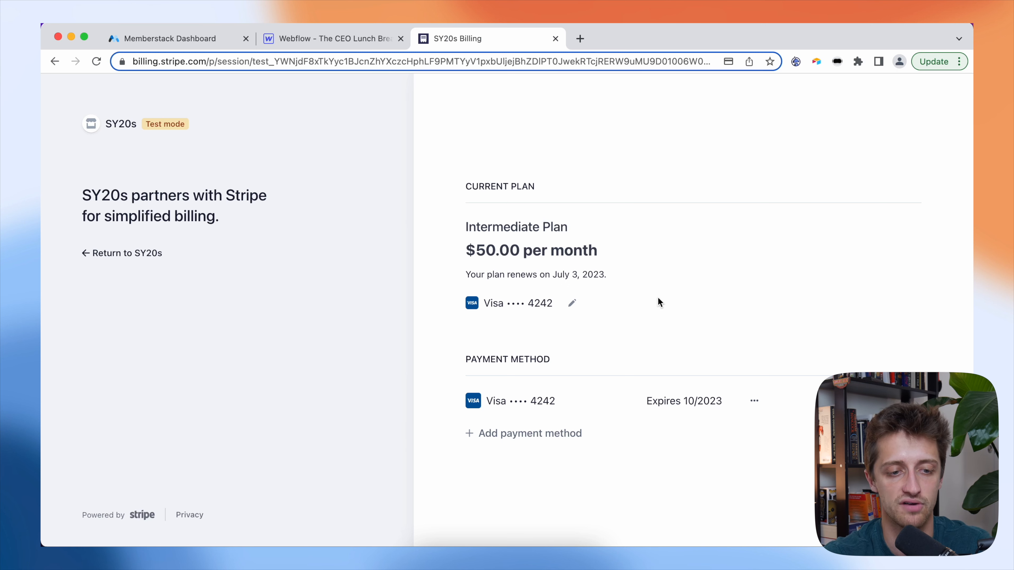
left_click(125, 254)
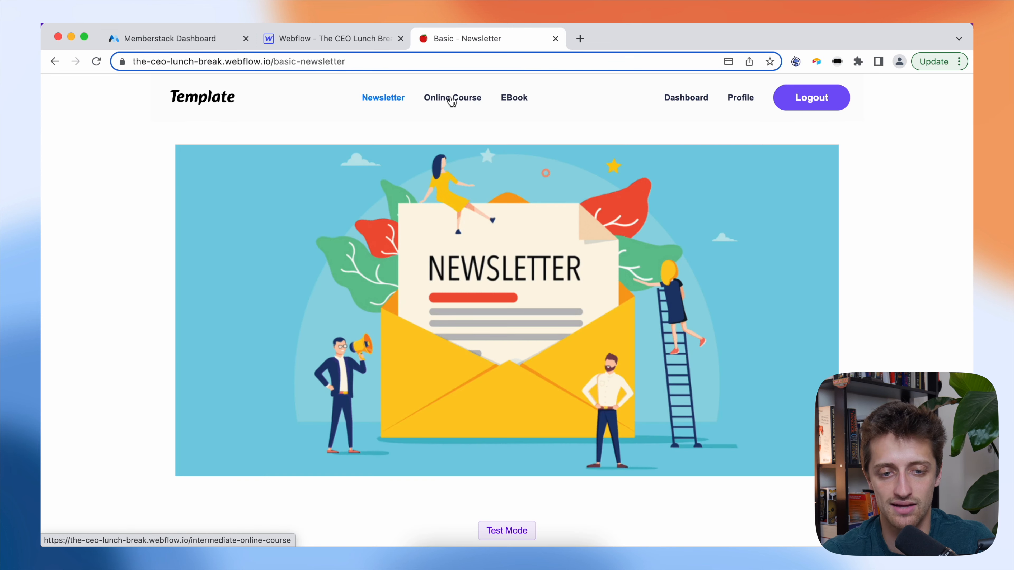
- Confirm the Online Course page now opens and EBook redirects to the Pricing page
left_click(455, 99)
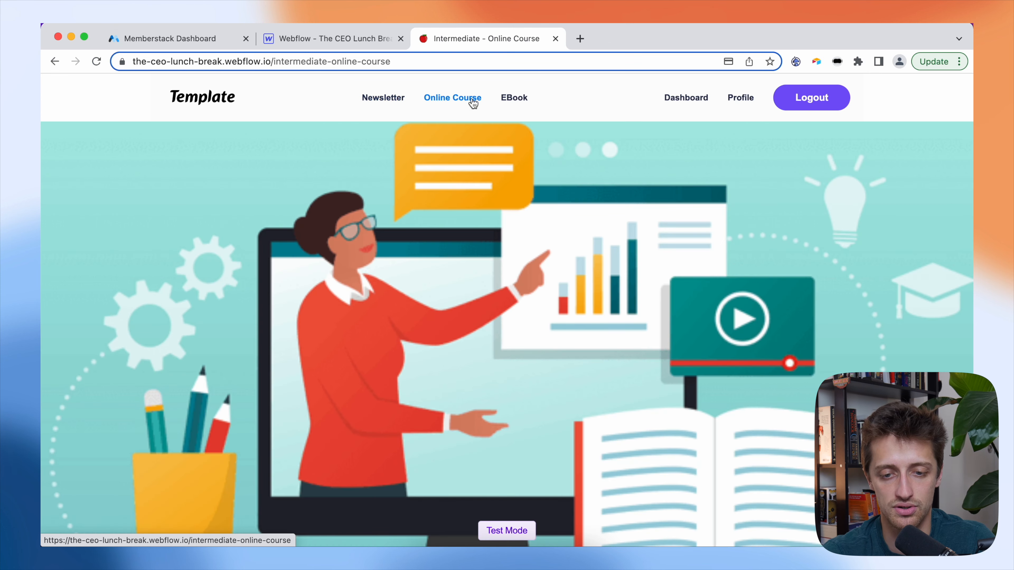
scroll(461, 151, "down", 3)
scroll(463, 152, "up", 3)
left_click(514, 97)
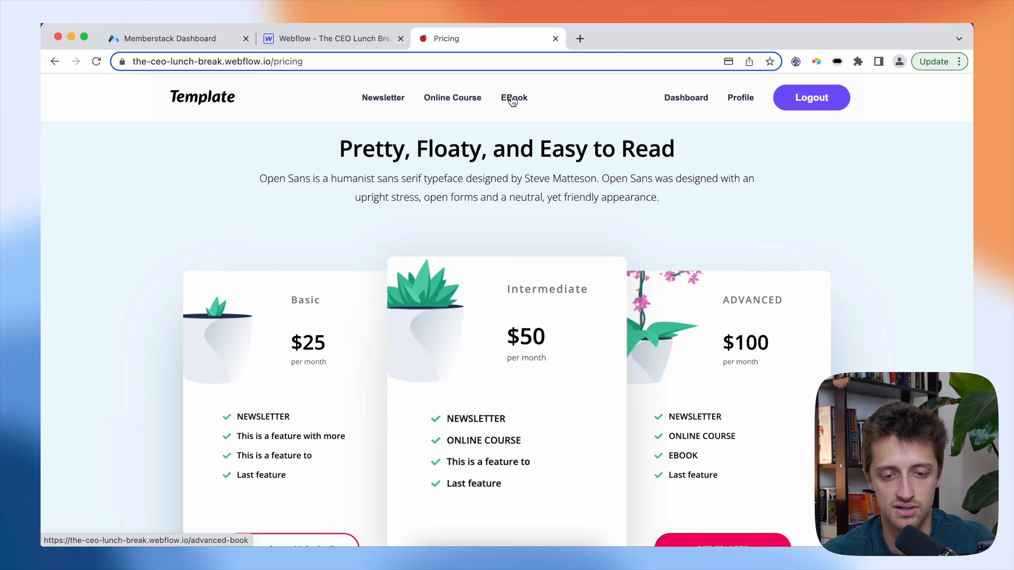
scroll(517, 230, "down", 3)
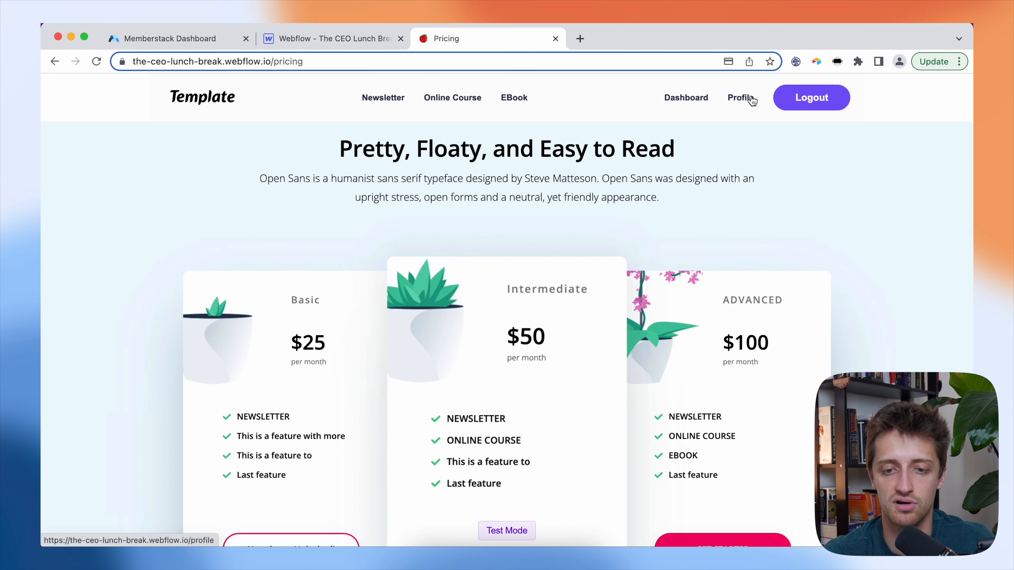
- Open the Profile page and look over the Memberstack members list
left_click(753, 98)
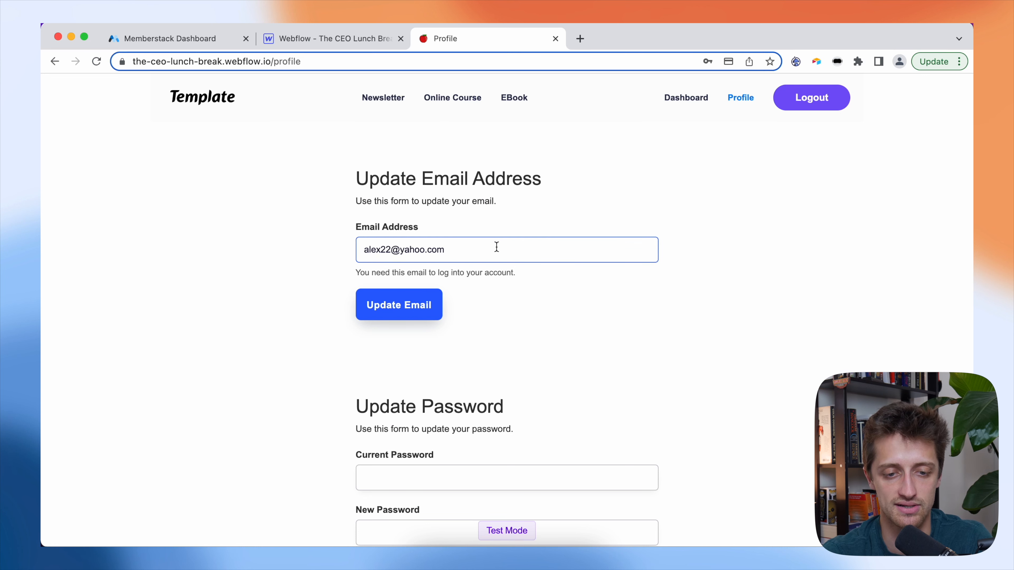
left_click(159, 39)
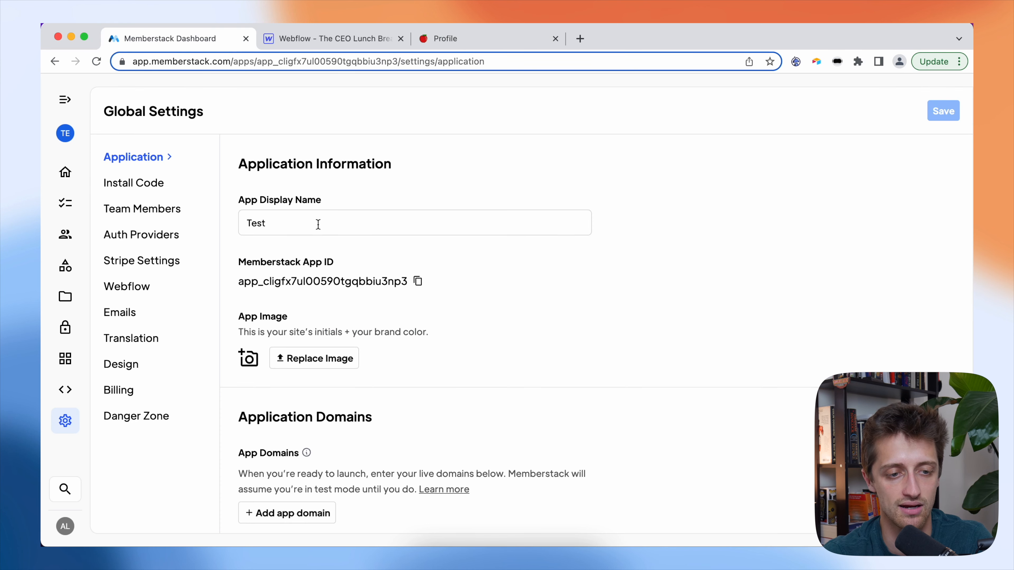
left_click(65, 234)
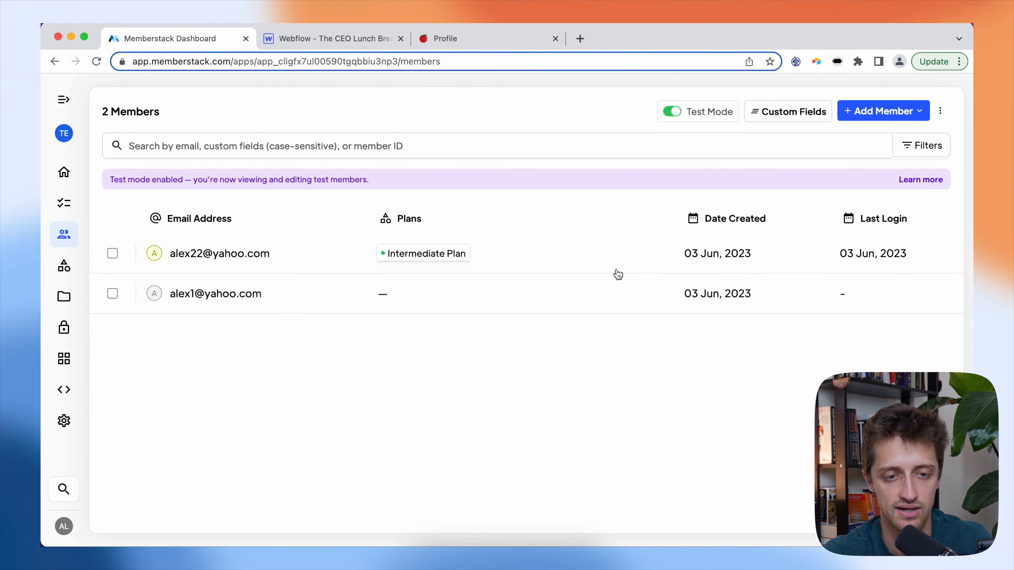
left_click(349, 45)
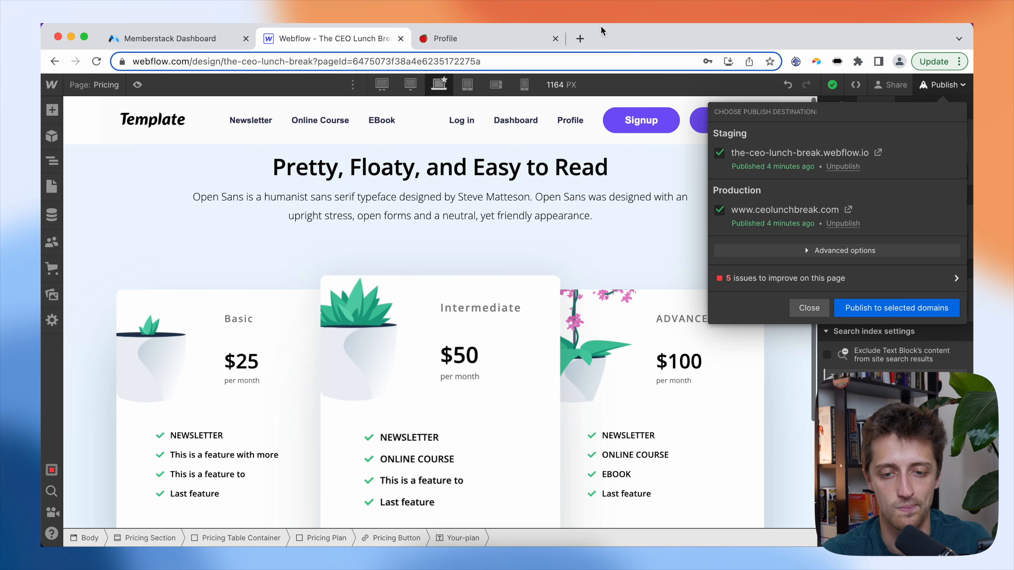
left_click(519, 38)
- Add a '2' to the profile email address, save it, and check Memberstack shows it
left_click(390, 250)
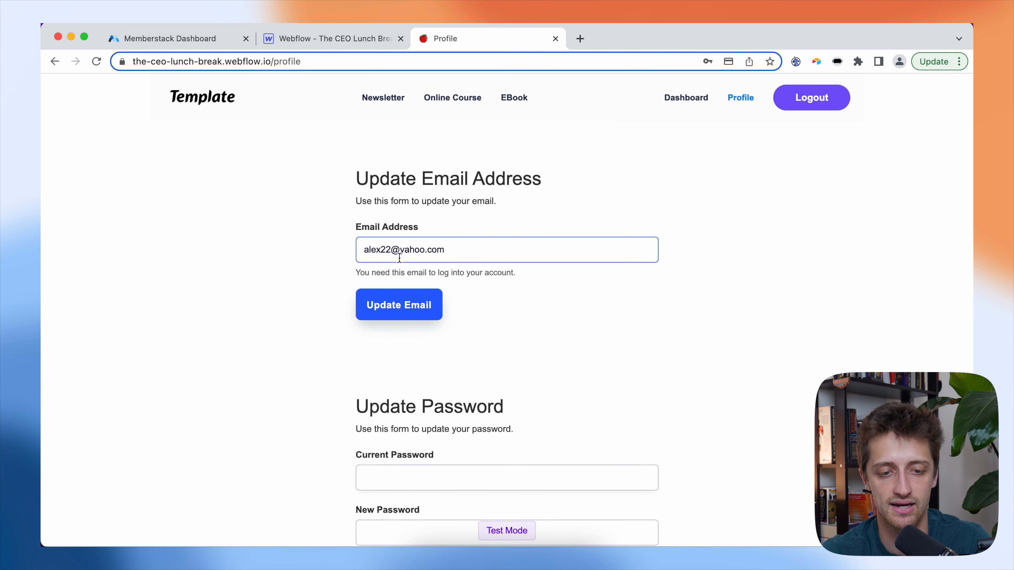
type("2")
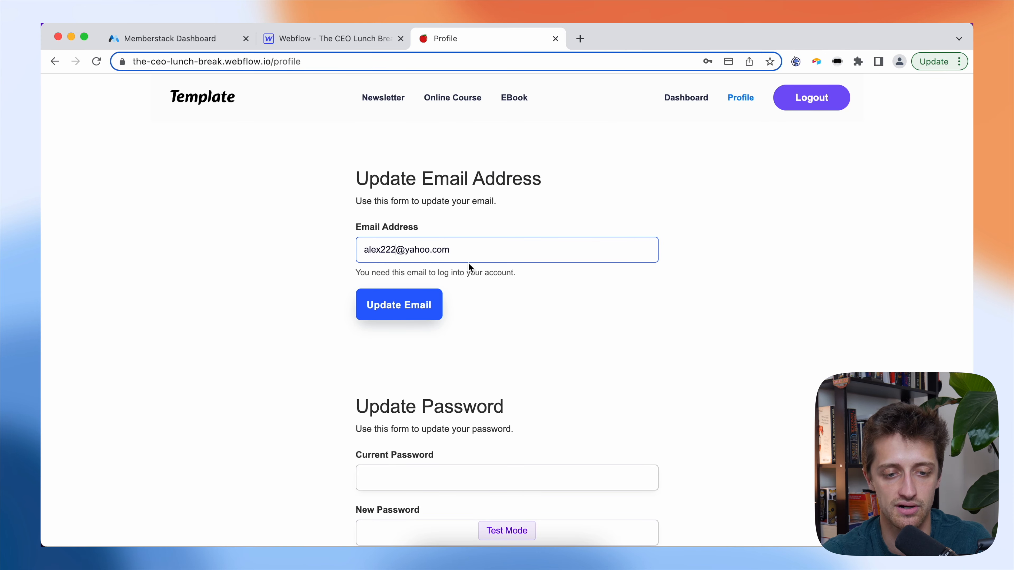
left_click(428, 304)
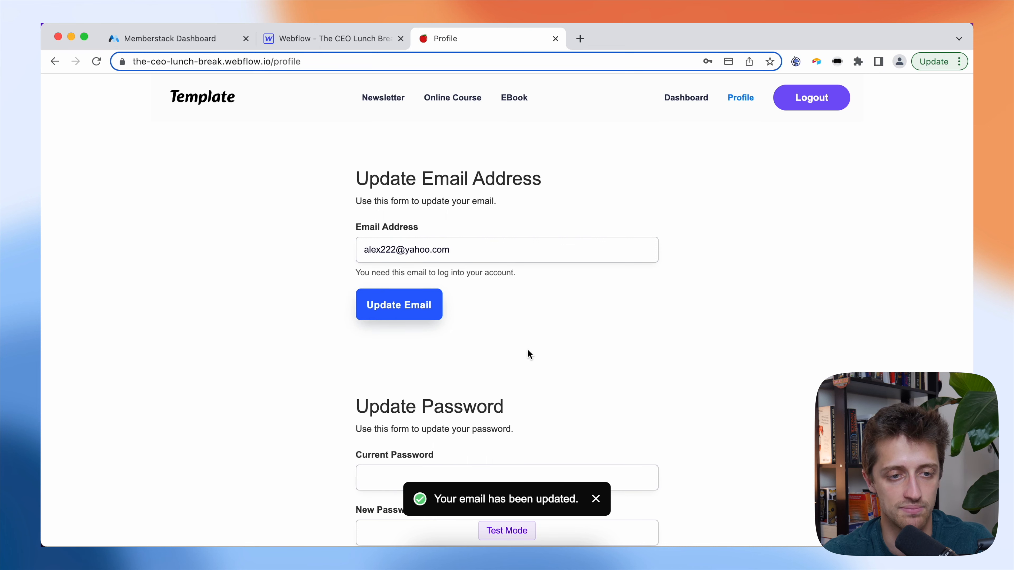
left_click(164, 40)
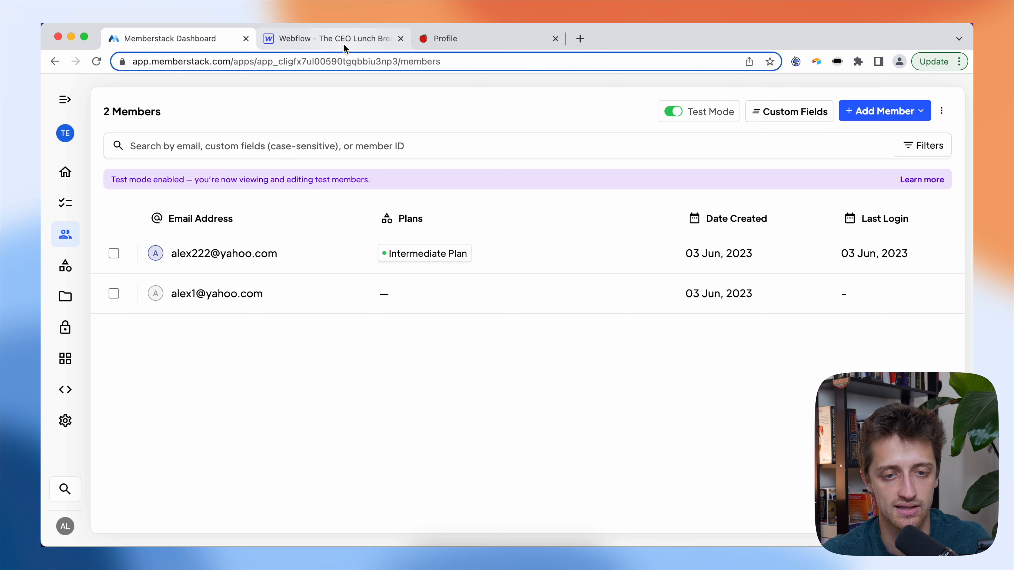
left_click(459, 38)
scroll(389, 393, "down", 3)
- Enter the current and new passwords, update the password, and decline Chrome's save prompt
left_click(390, 393)
type("a")
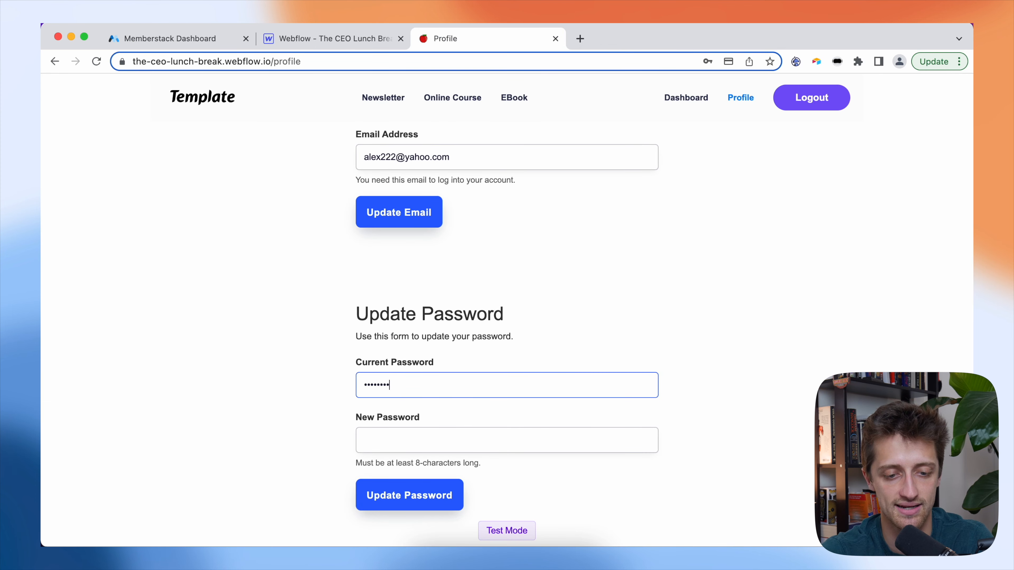
left_click(415, 439)
type("a")
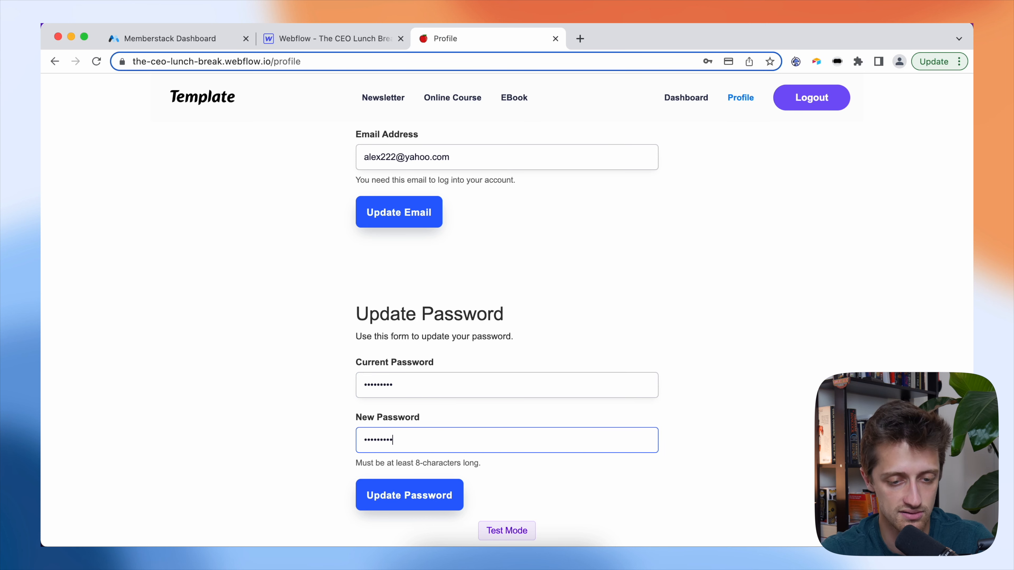
scroll(304, 470, "down", 2)
left_click(391, 451)
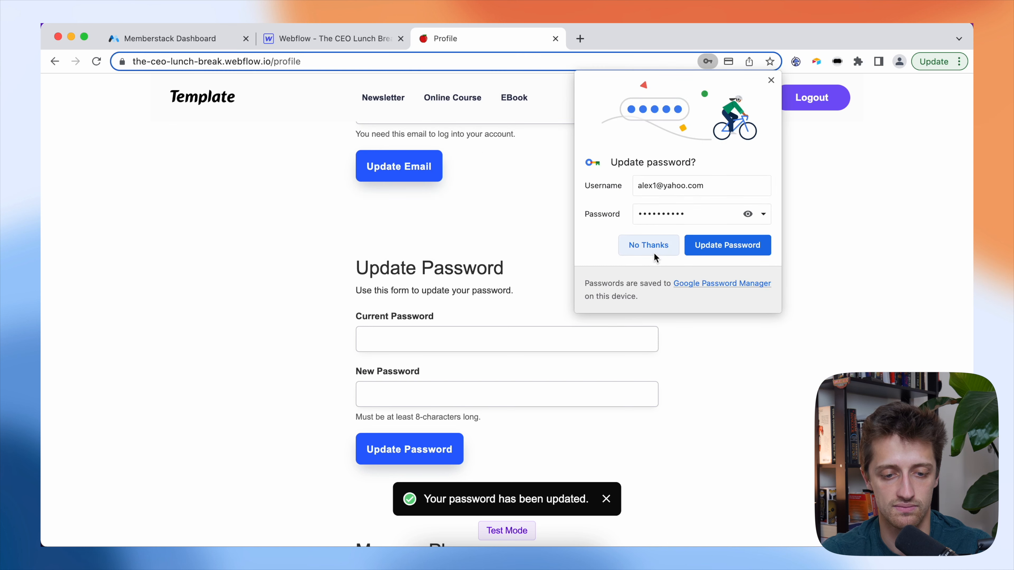
left_click(654, 252)
scroll(527, 454, "down", 1)
scroll(527, 415, "down", 3)
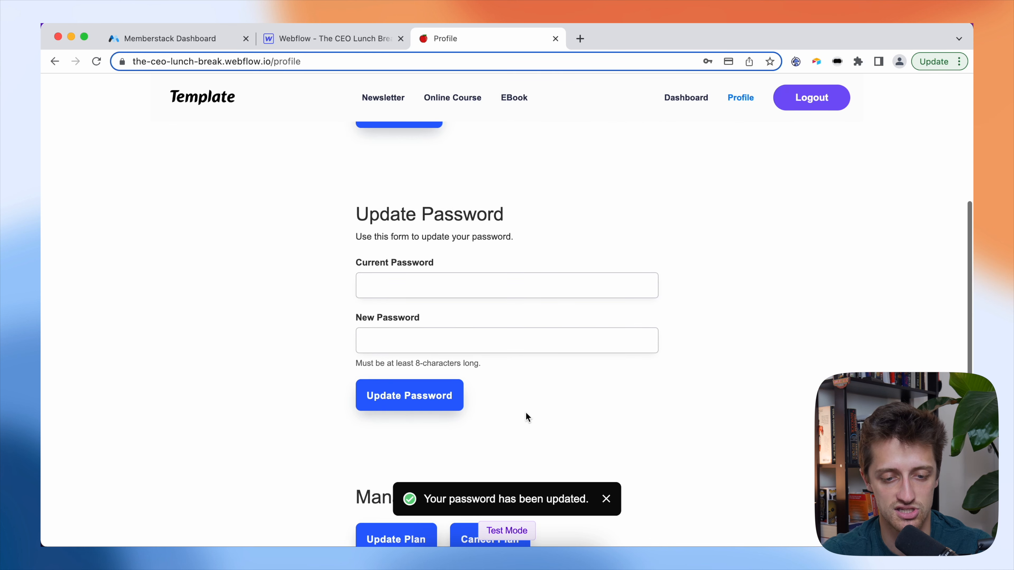
scroll(572, 379, "up", 7)
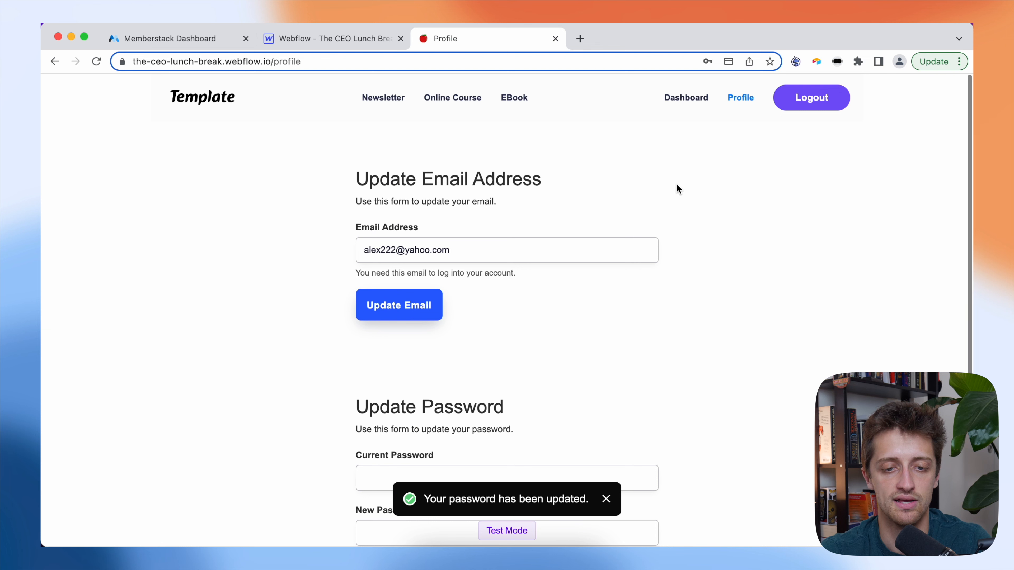
- Log out and correct the email address on the login page
left_click(815, 111)
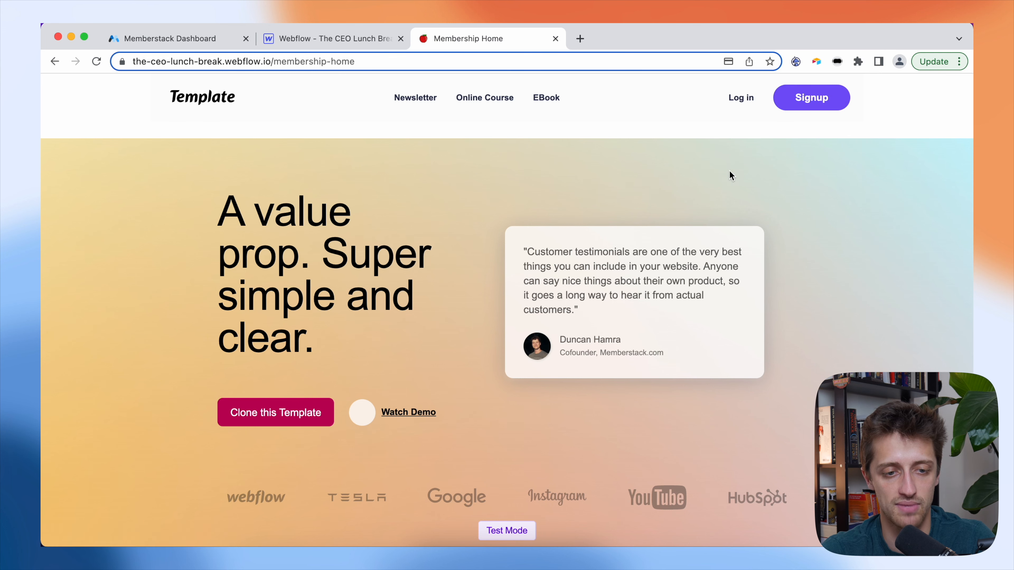
left_click(742, 98)
left_click(386, 287)
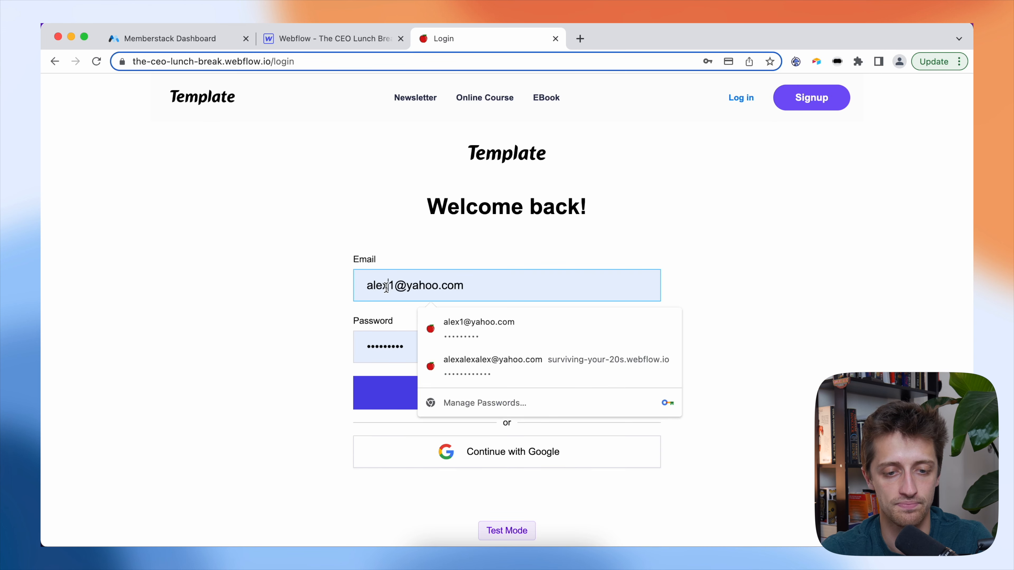
key("BackSpace")
type("222")
- Enter the new password, check it with Show/Hide, and log in
left_click(393, 340)
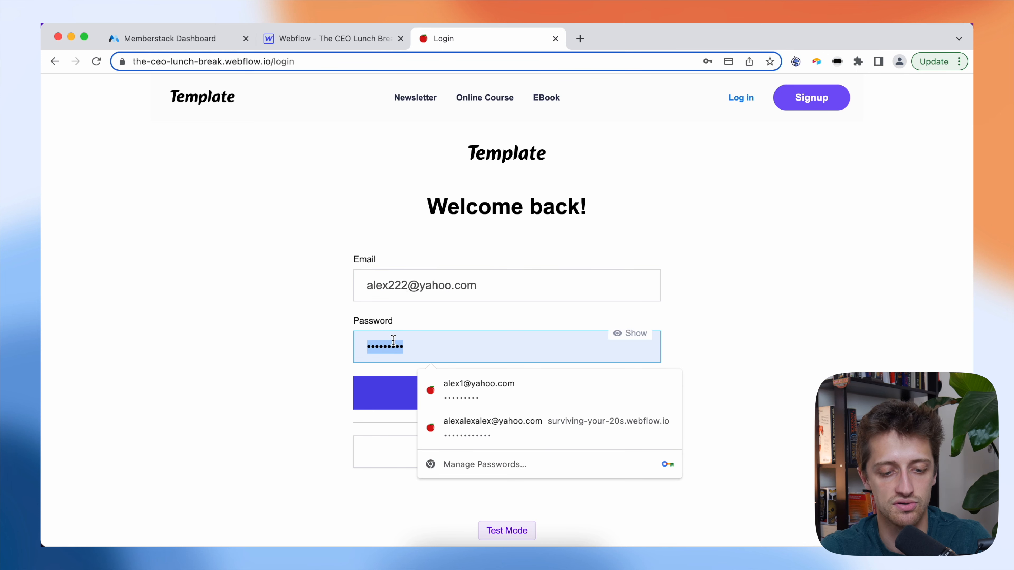
type("12")
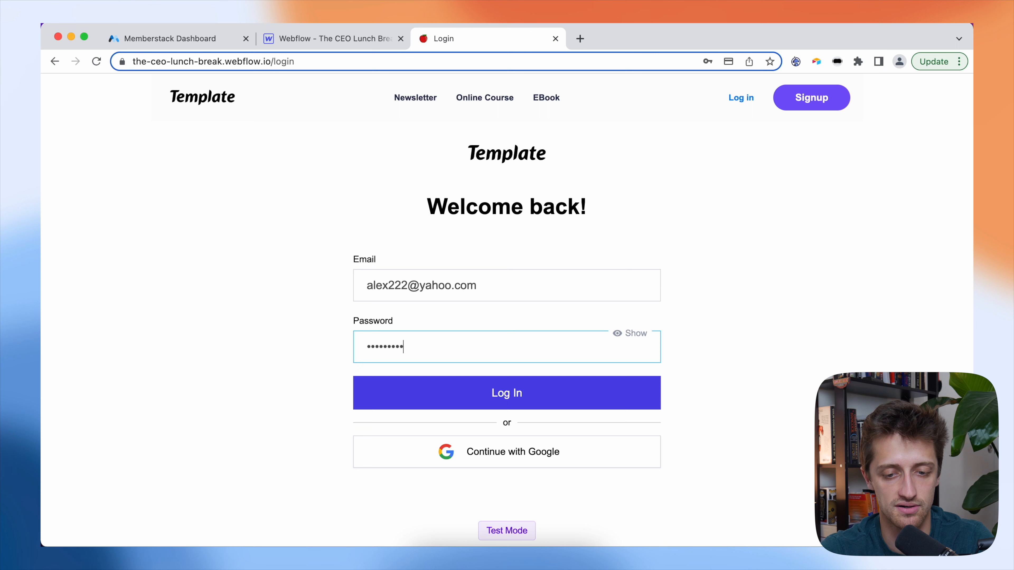
left_click(632, 339)
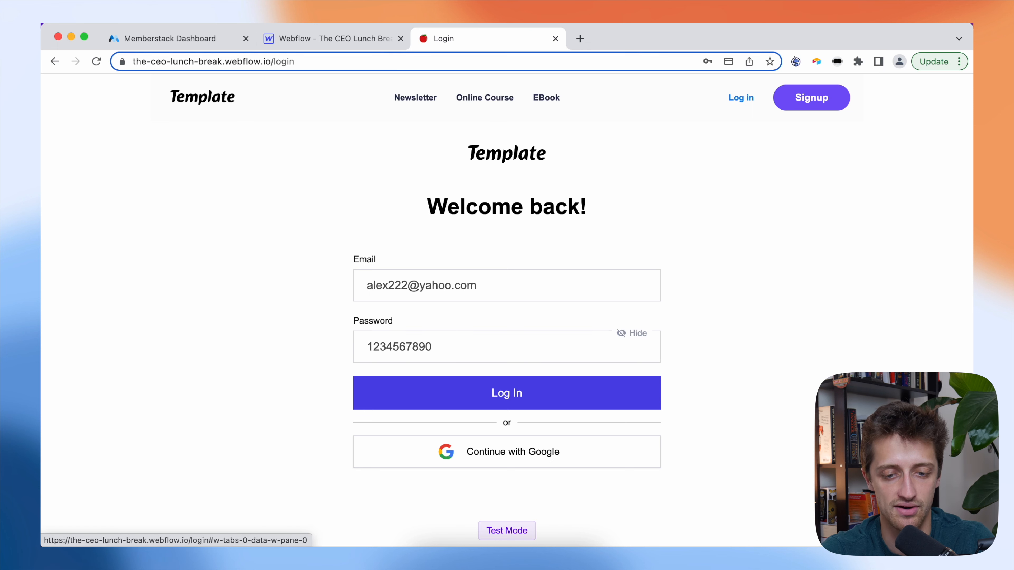
left_click(638, 340)
left_click(638, 340)
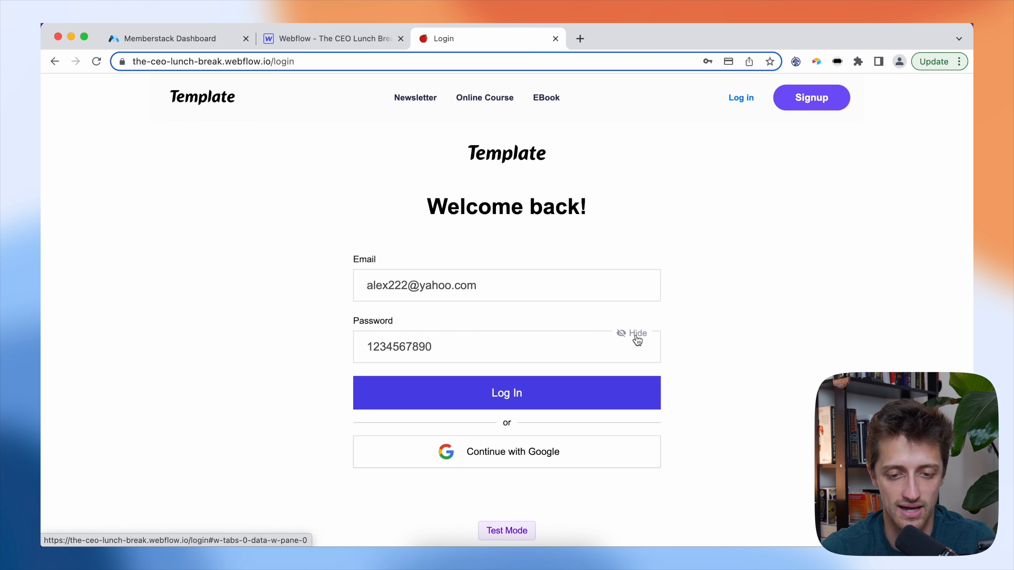
left_click(638, 339)
left_click(638, 339)
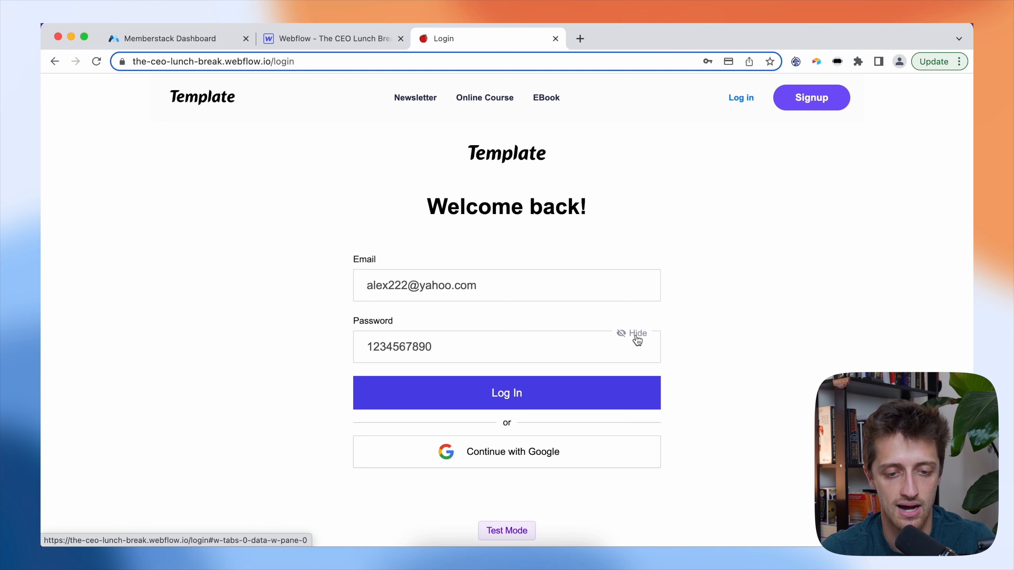
left_click(541, 395)
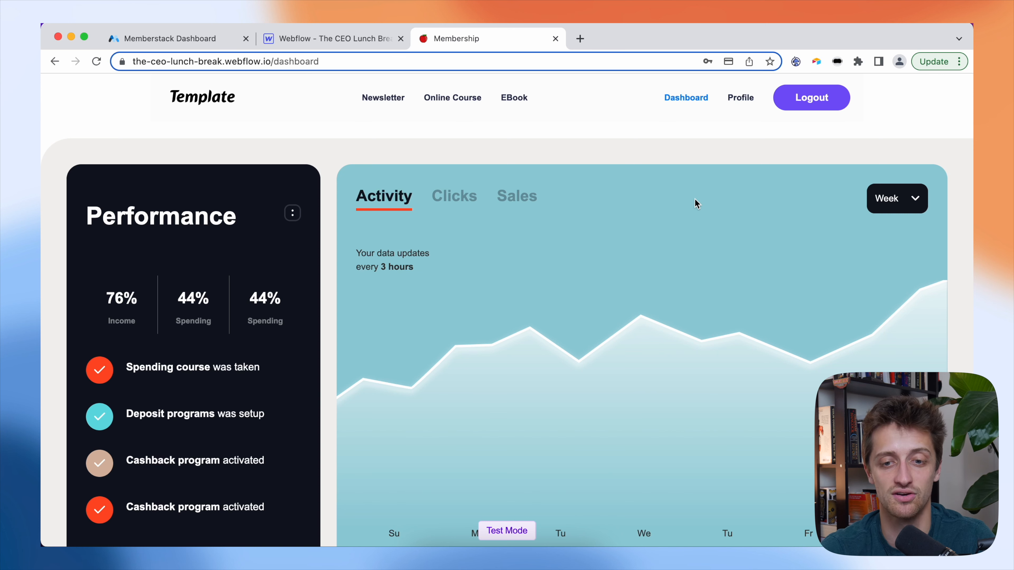
- Use Update Plan on Profile to reach Pricing and choose GET STARTED on the Advanced plan
left_click(741, 98)
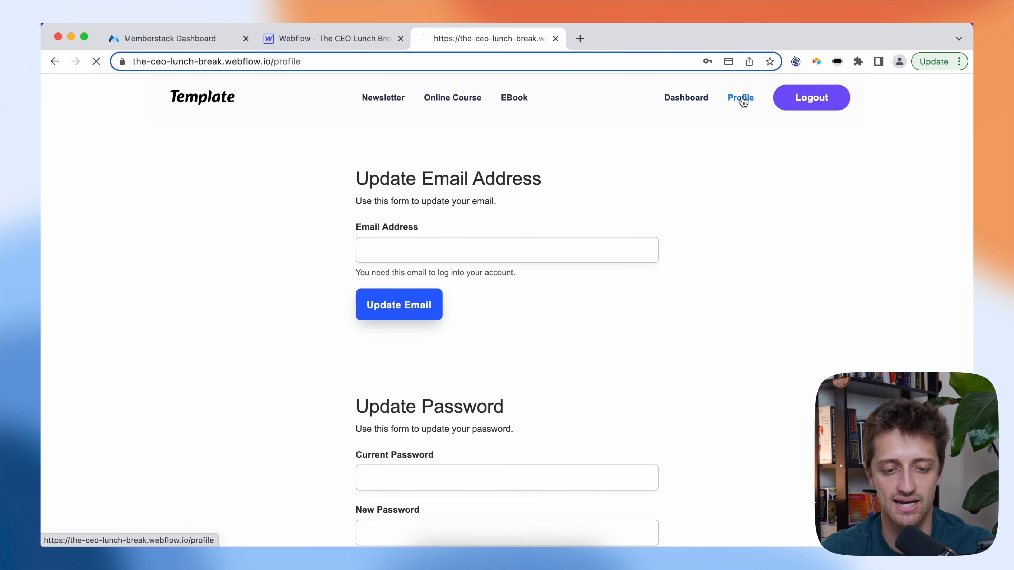
scroll(543, 347, "down", 7)
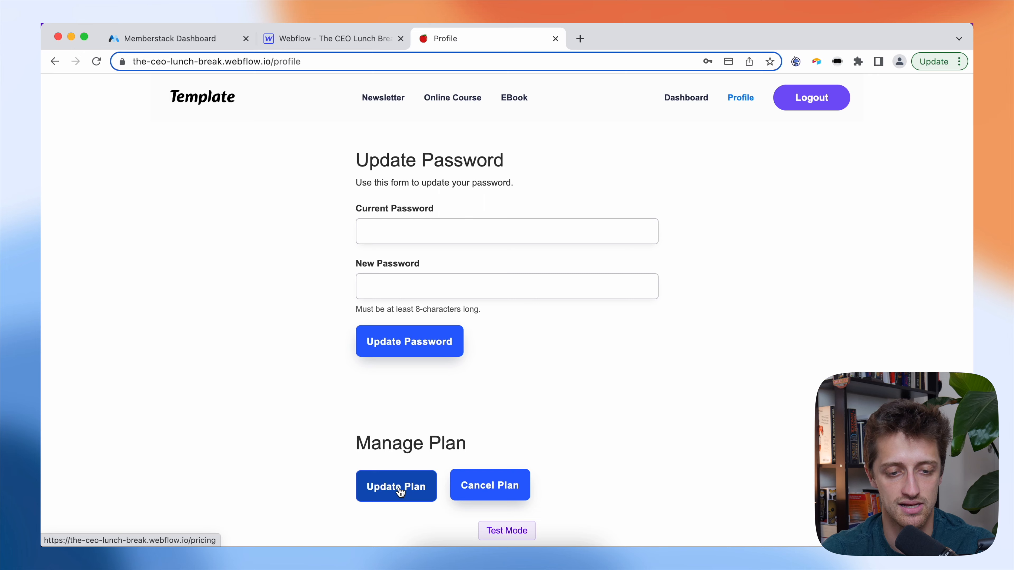
left_click(398, 485)
scroll(415, 344, "down", 3)
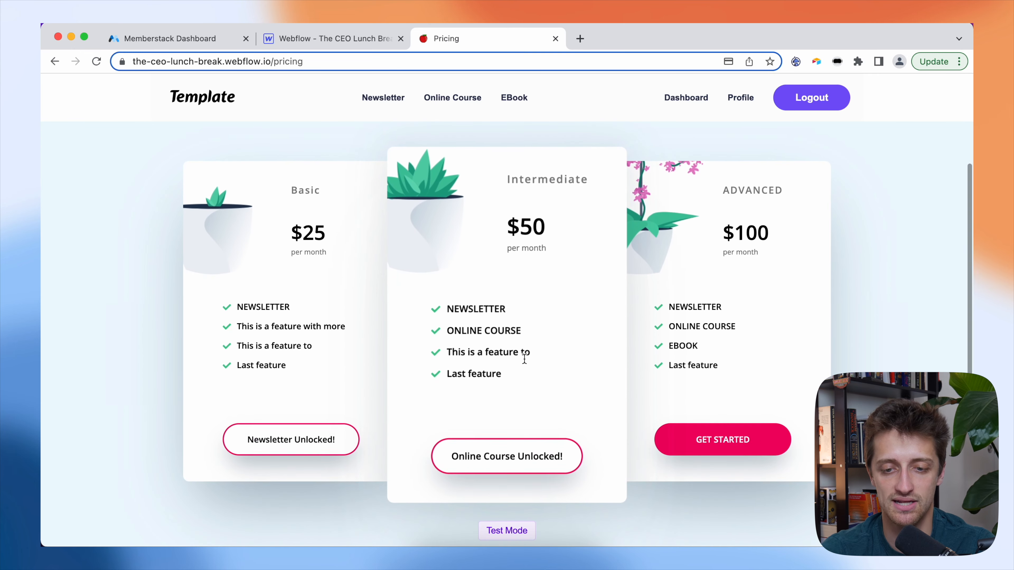
left_click(730, 442)
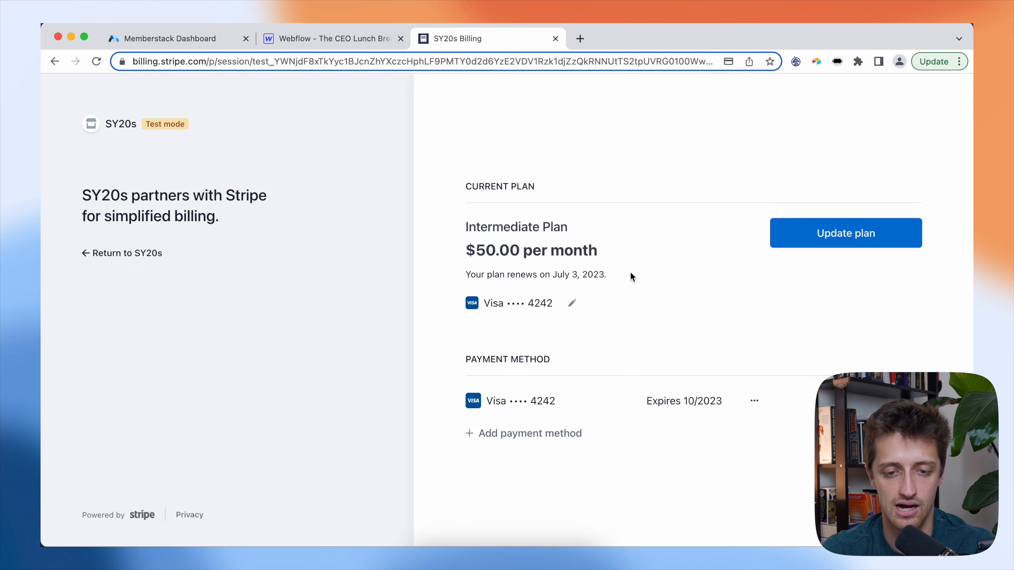
- Switch to the $100.00/month Advanced plan in the Stripe portal, confirm, and return to the site
left_click(811, 243)
left_click(660, 384)
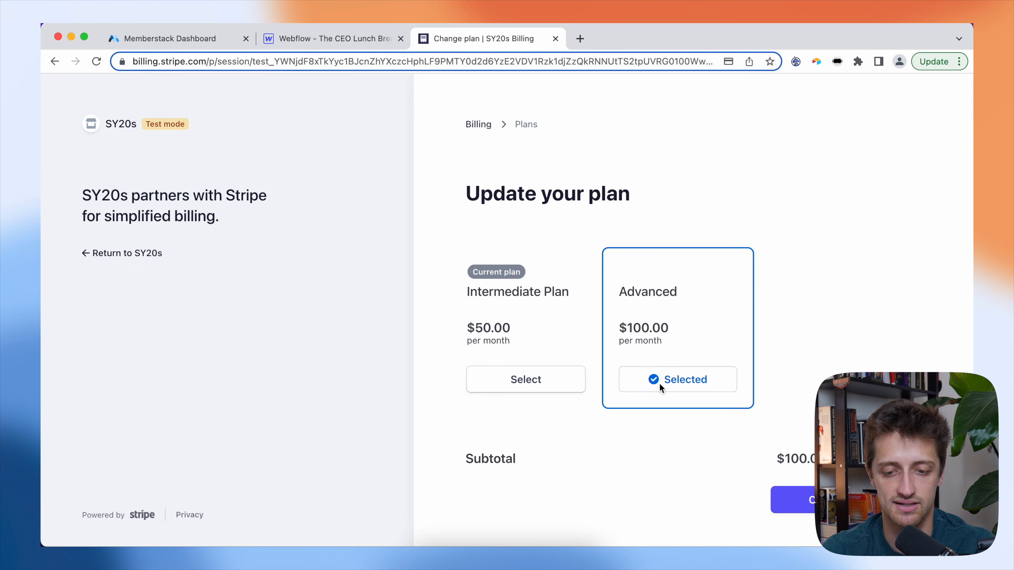
left_click(802, 496)
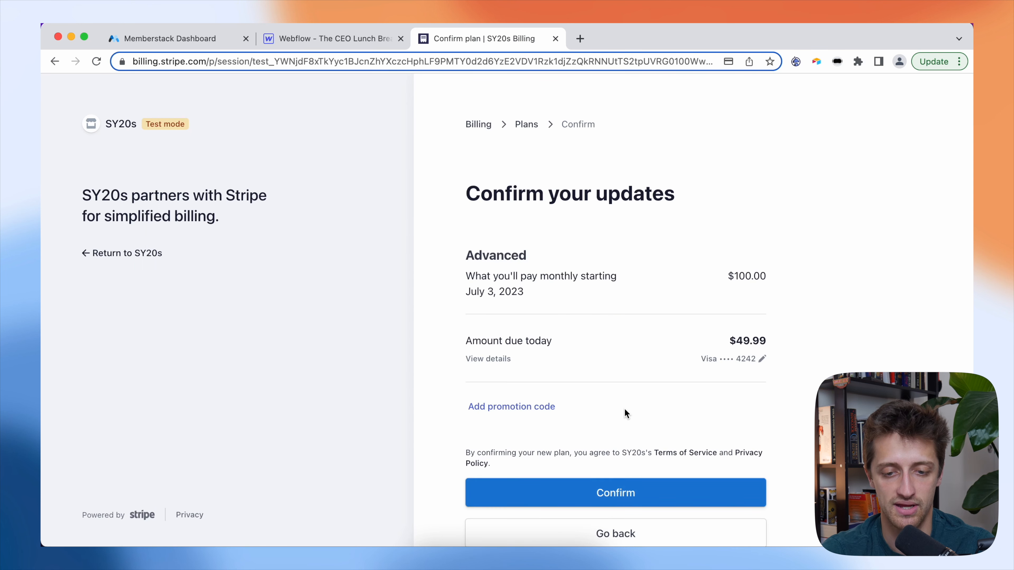
scroll(627, 415, "down", 2)
left_click(649, 450)
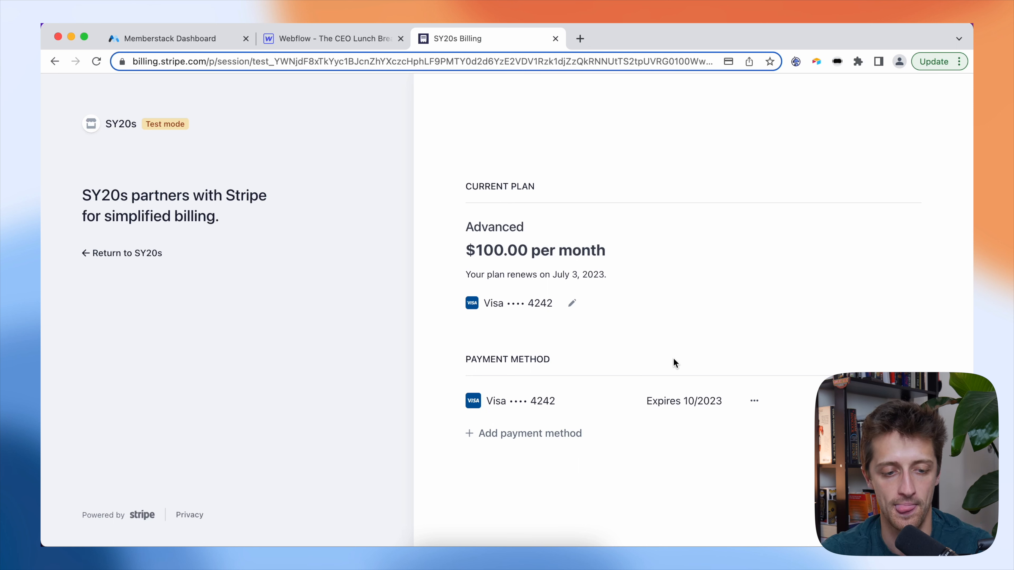
left_click(139, 258)
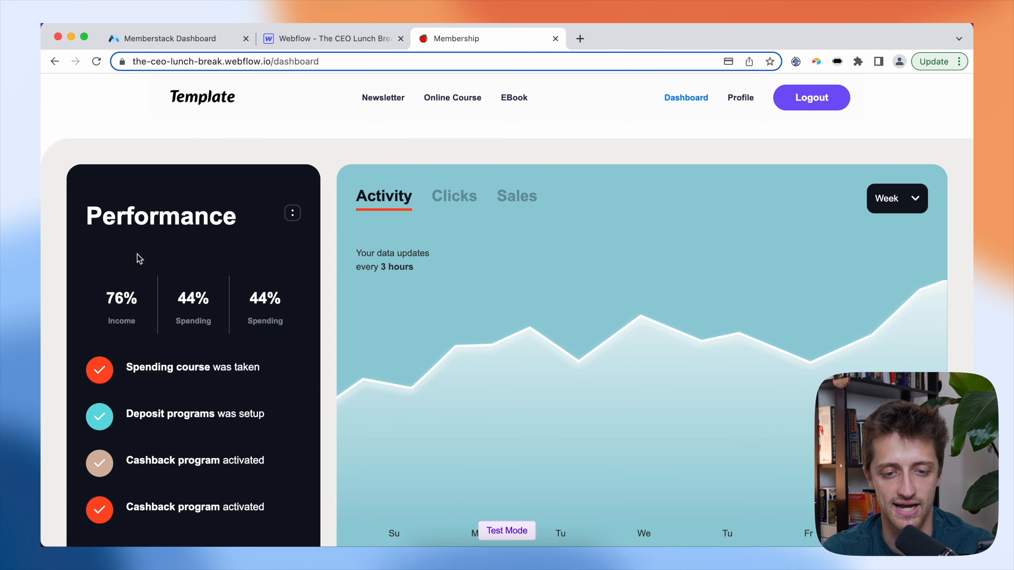
- Visit the EBook, Online Course and Newsletter pages, confirming EBook now opens for the upgraded member
left_click(508, 107)
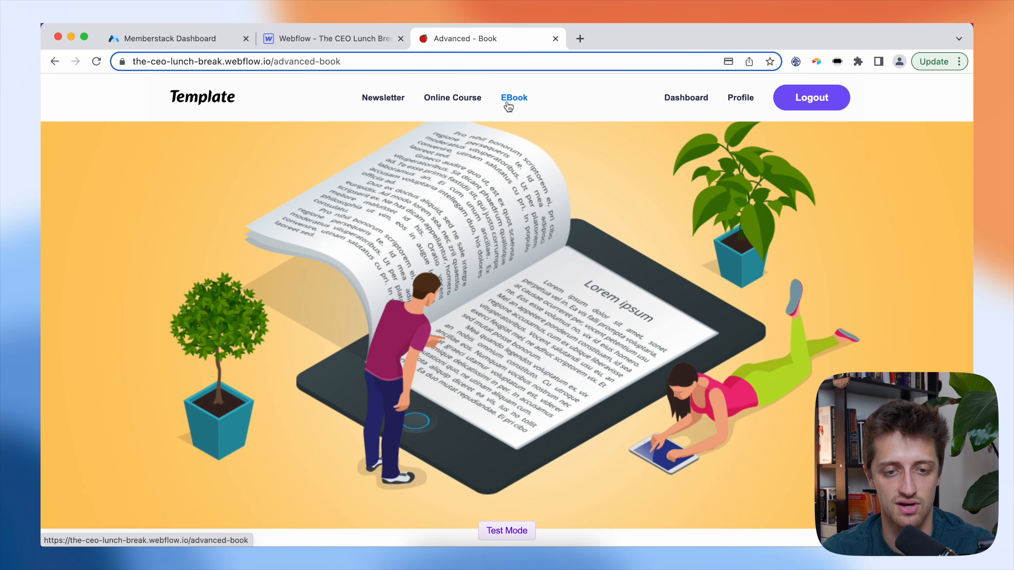
left_click(459, 100)
left_click(393, 99)
left_click(520, 97)
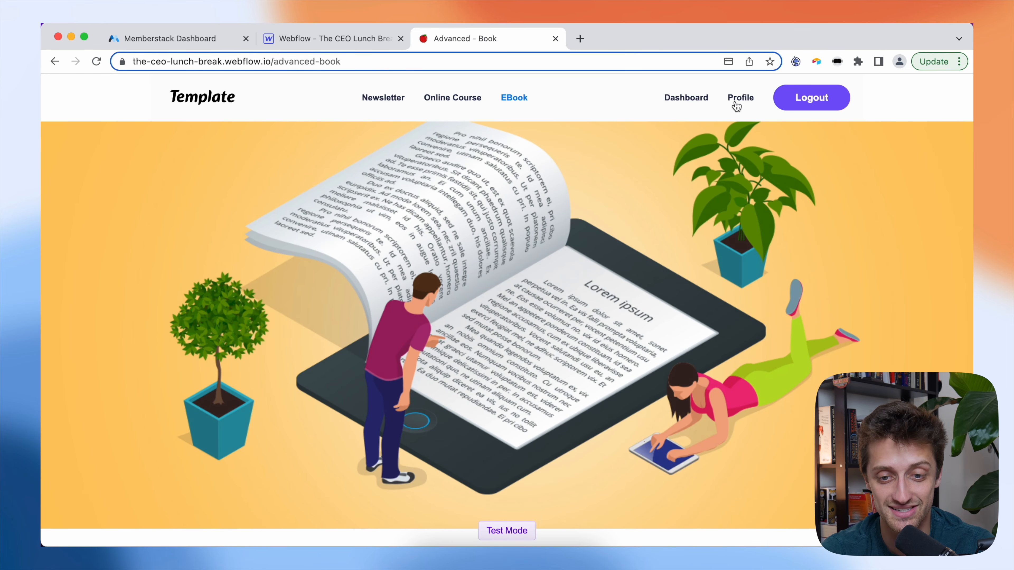
- Go from the dashboard to the member profile and scroll down to Manage Plan
left_click(672, 98)
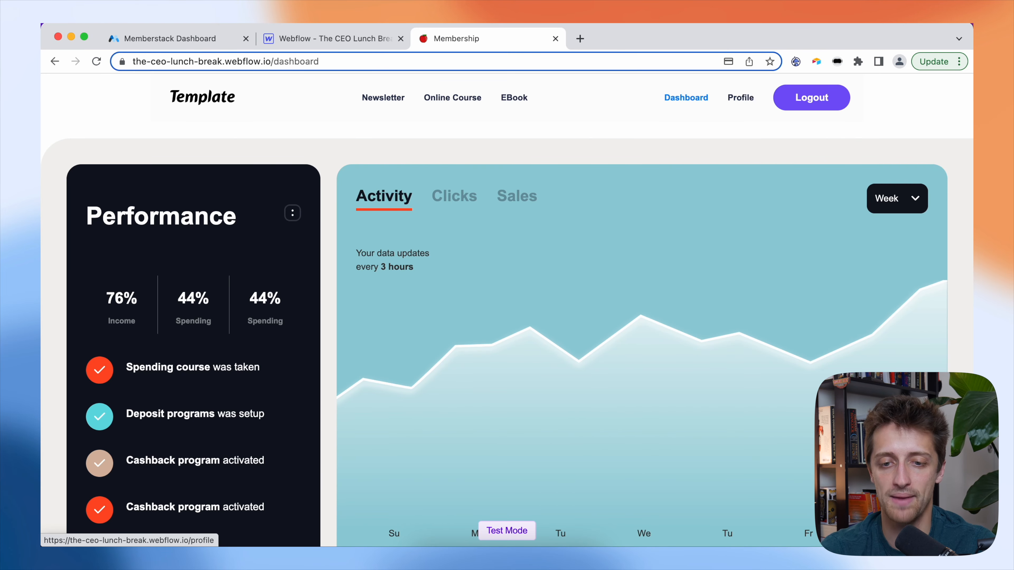
left_click(753, 100)
scroll(685, 272, "down", 5)
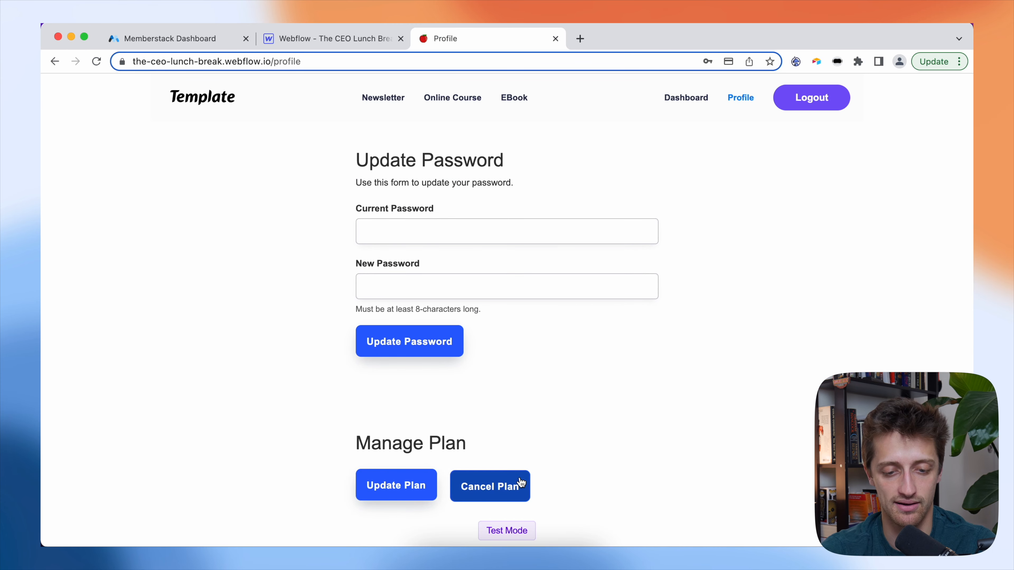
- Cancel the Advanced plan subscription in Stripe Billing and confirm the cancellation
left_click(521, 483)
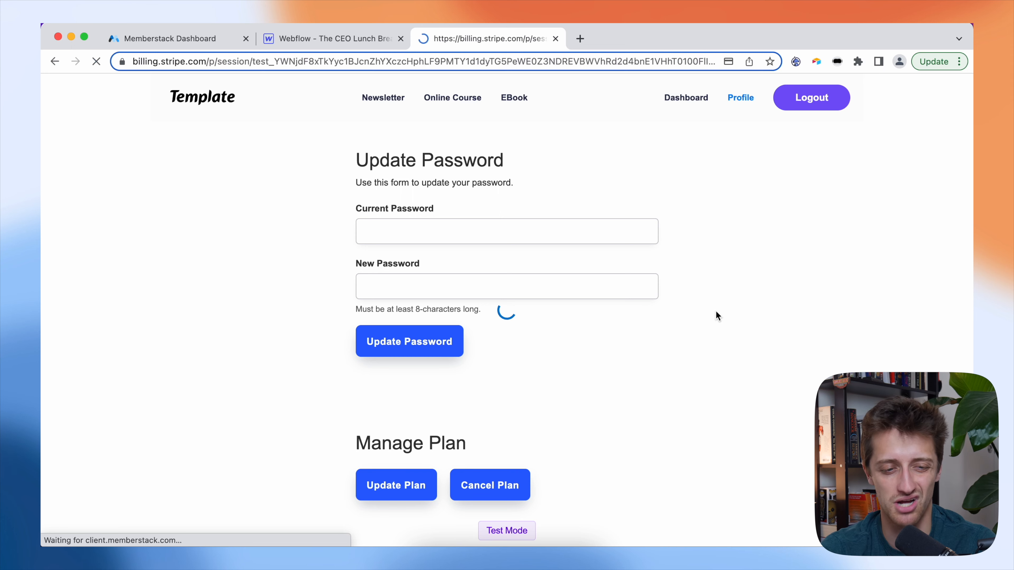
scroll(664, 297, "down", 3)
scroll(665, 296, "up", 3)
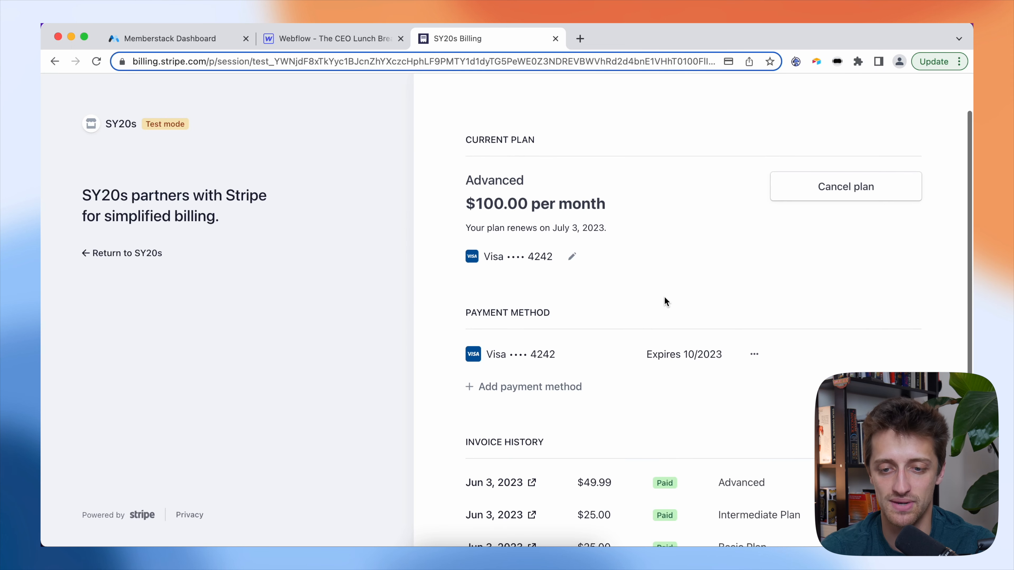
left_click(834, 187)
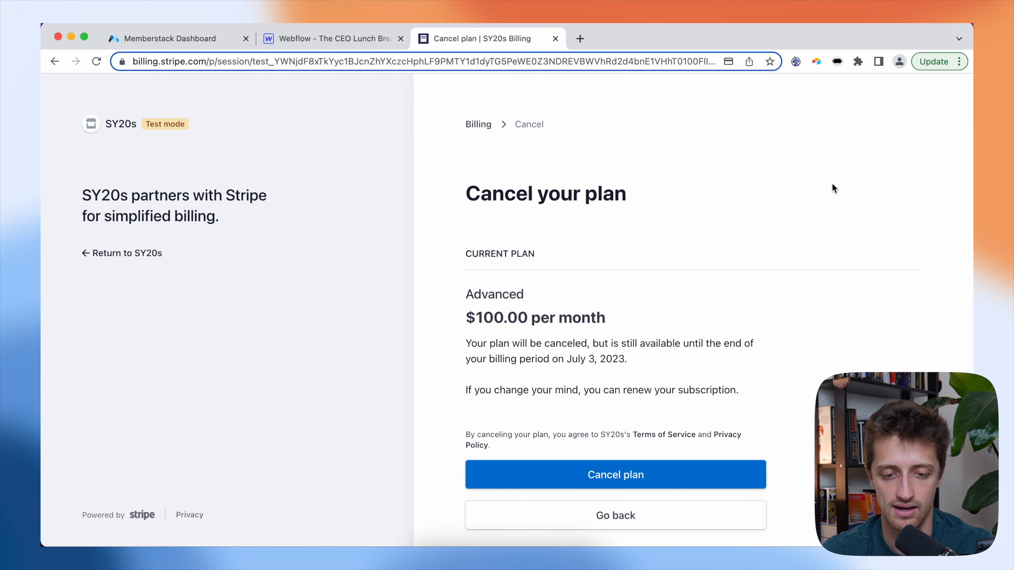
left_click(628, 479)
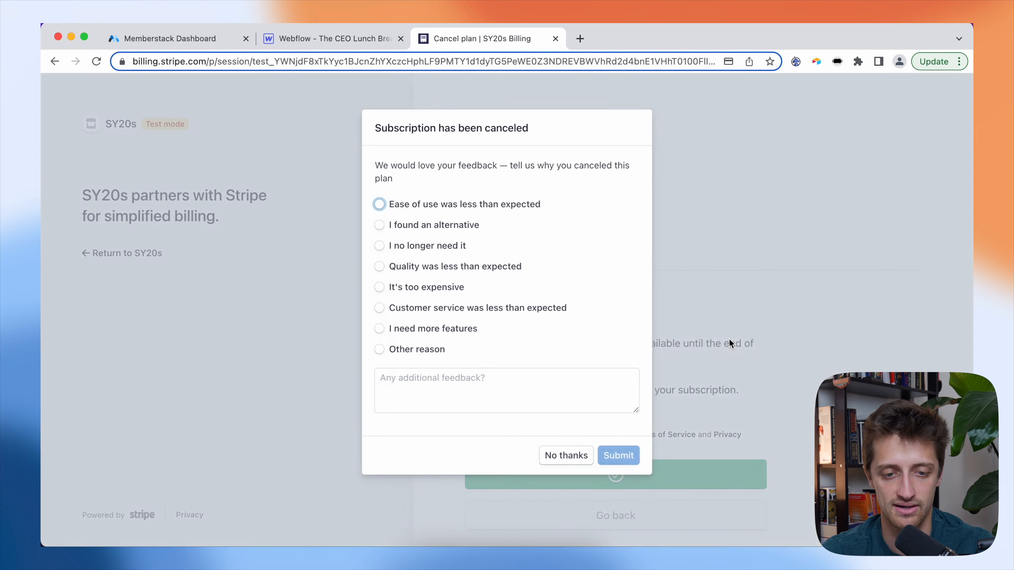
- Submit 'It's too expensive' as cancellation feedback, then return to the SY20s membership dashboard
left_click(425, 287)
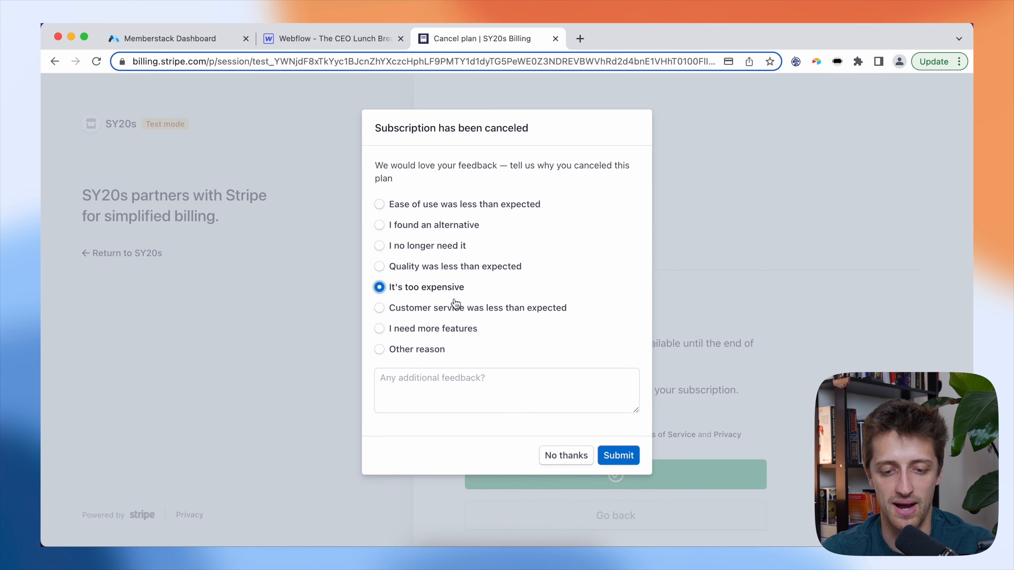
left_click(618, 456)
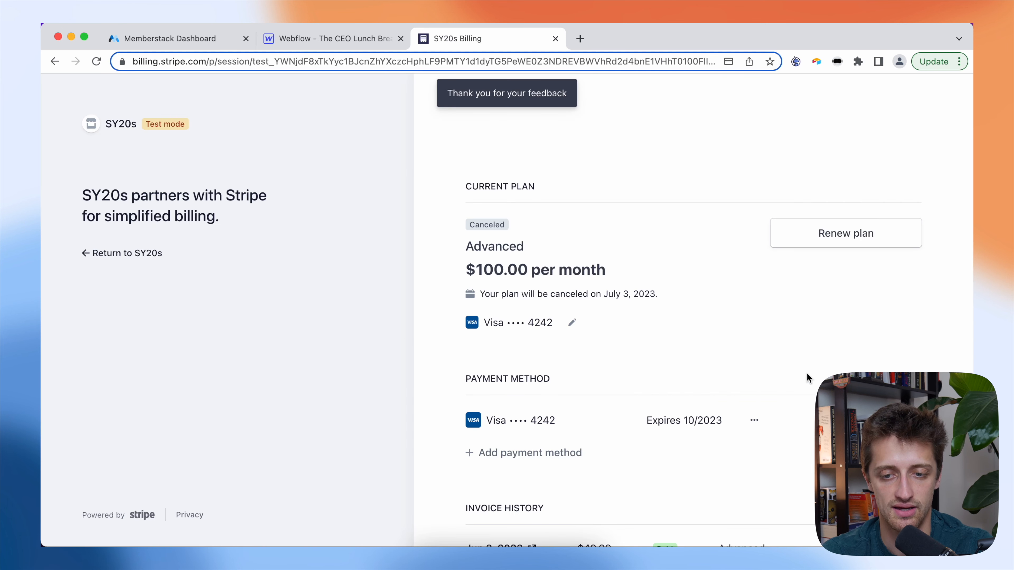
scroll(735, 300, "down", 3)
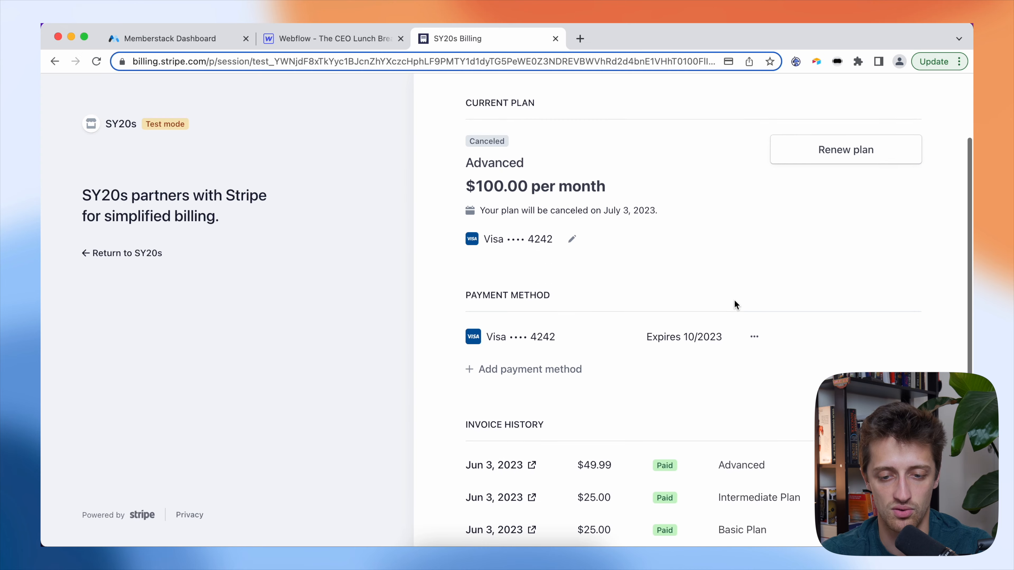
scroll(735, 301, "up", 3)
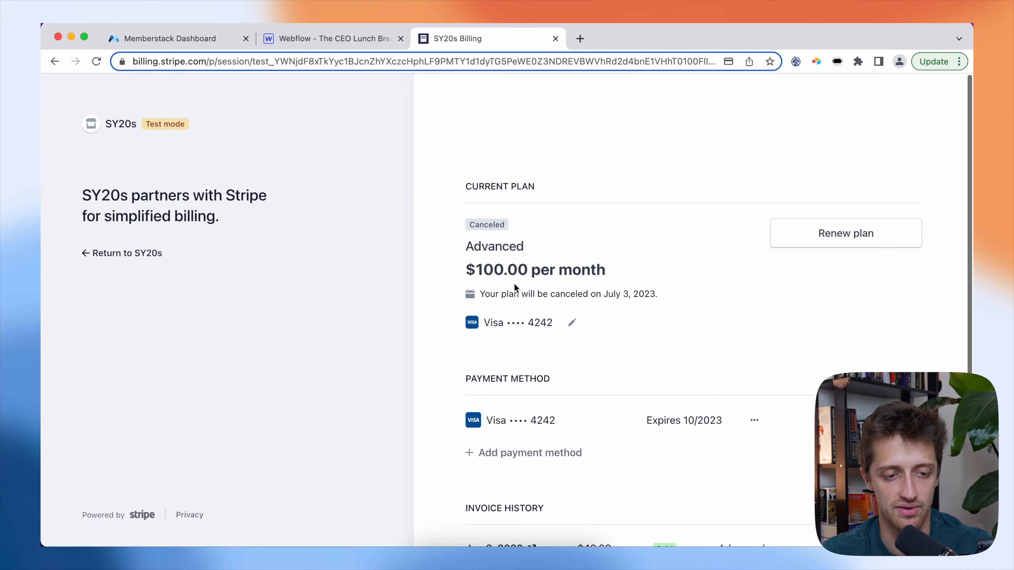
left_click(128, 254)
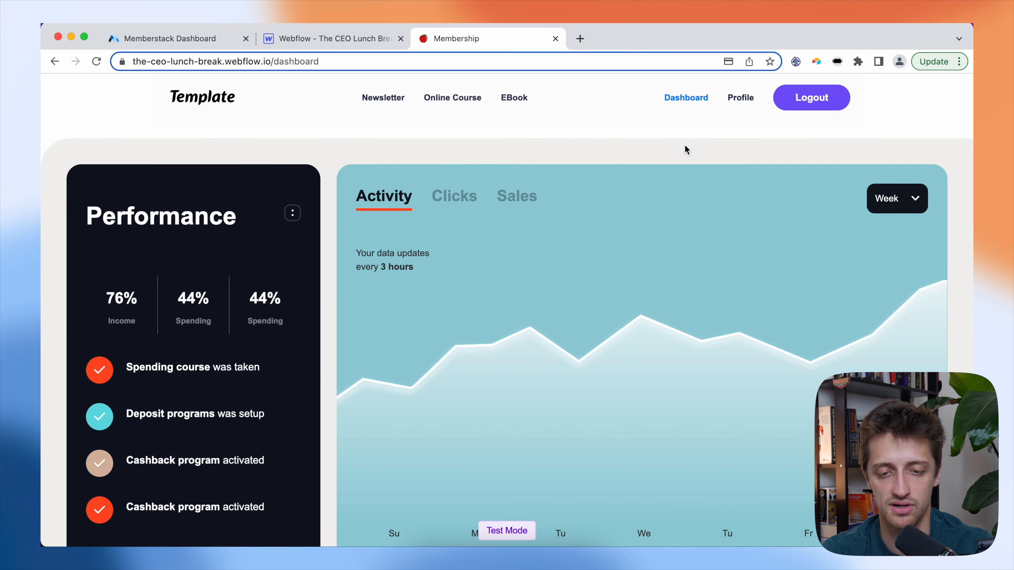
- Recheck the EBook, Online Course and Newsletter pages after cancelling, then log out to Membership Home
left_click(504, 102)
left_click(453, 103)
left_click(394, 102)
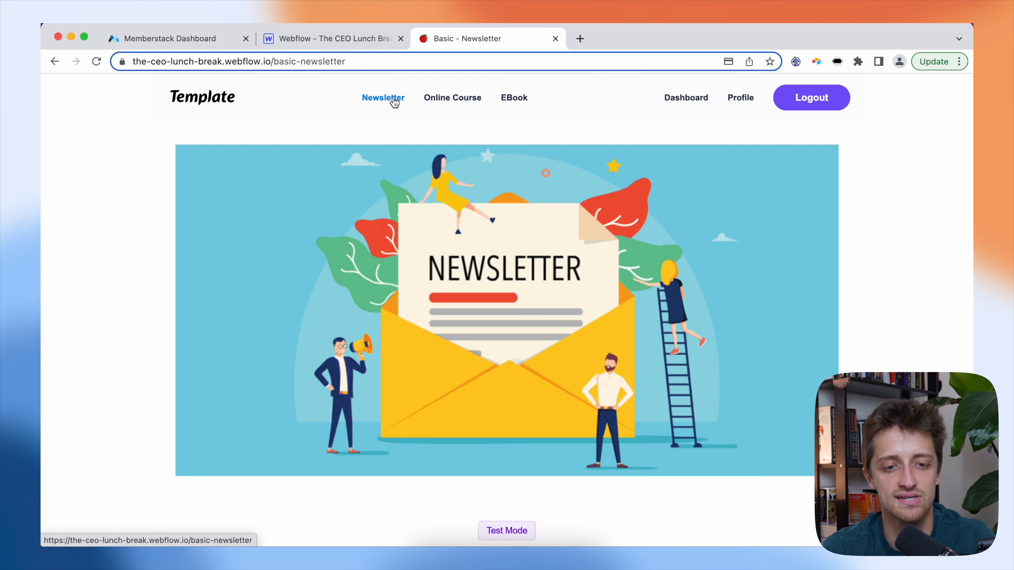
left_click(435, 103)
left_click(504, 101)
left_click(451, 103)
left_click(387, 98)
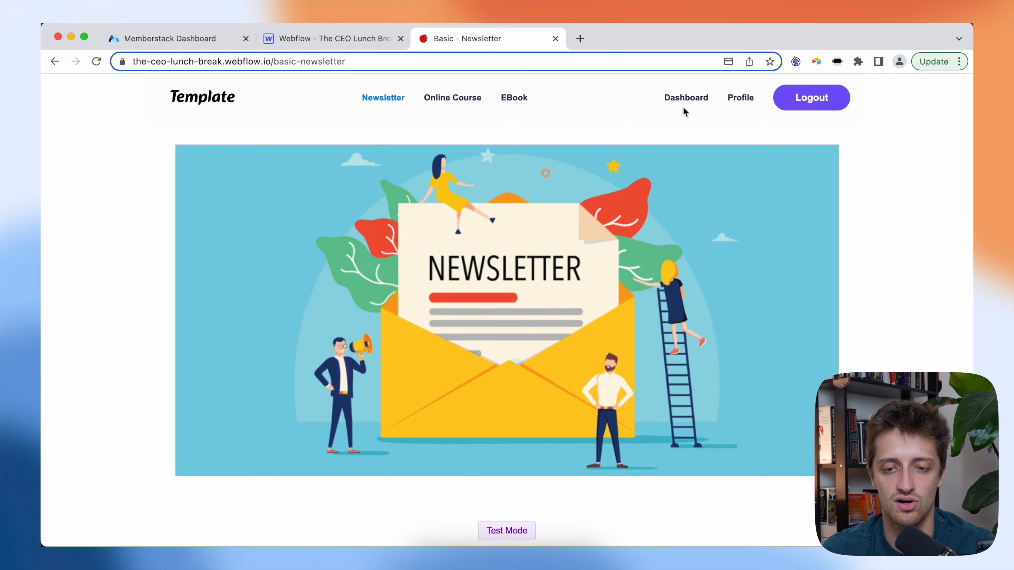
left_click(798, 99)
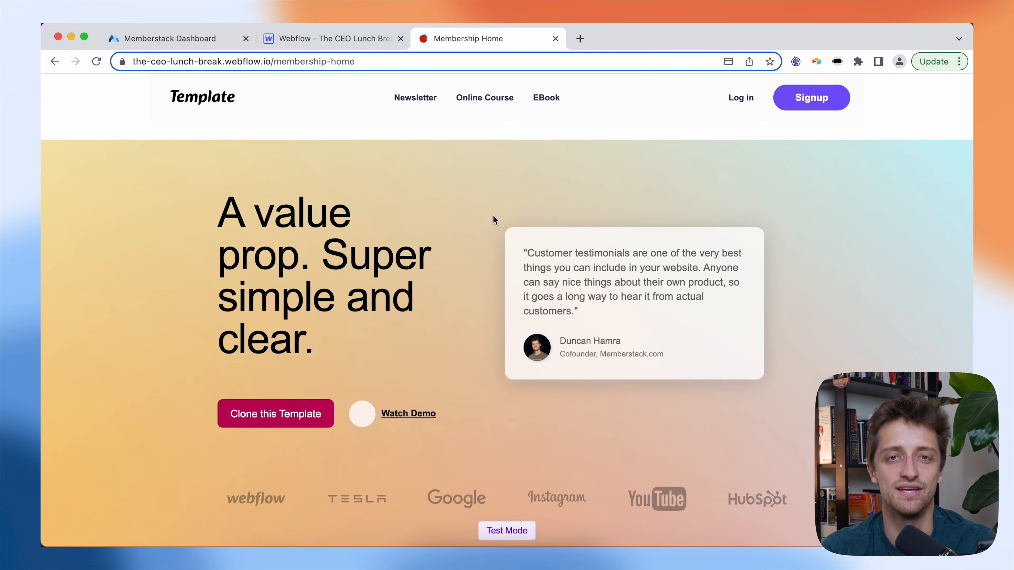